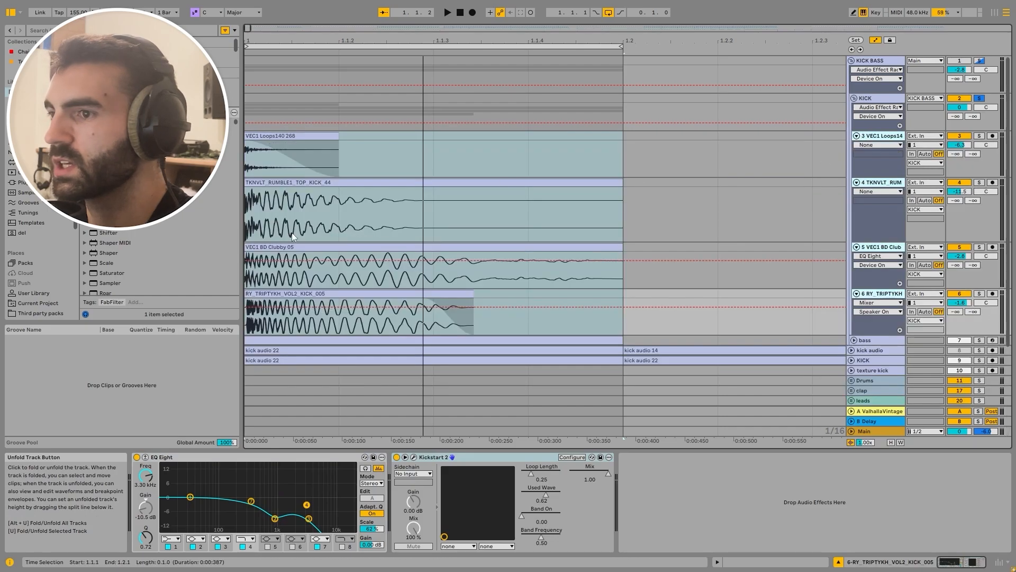
Highlight the contributing time ranges of the kick layer clips, finishing with VEC1 BD Clubby 05 from 1.1.1 to 1.1.3
{"action": "left_click", "coordinate": [295, 323]}
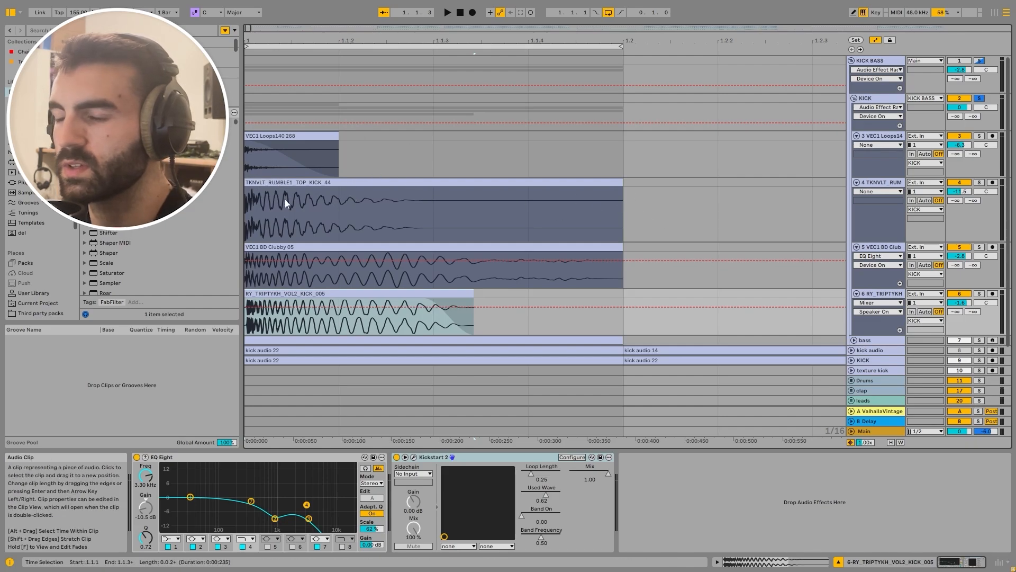
{"action": "left_click_drag", "start_coordinate": [342, 210], "coordinate": [226, 189]}
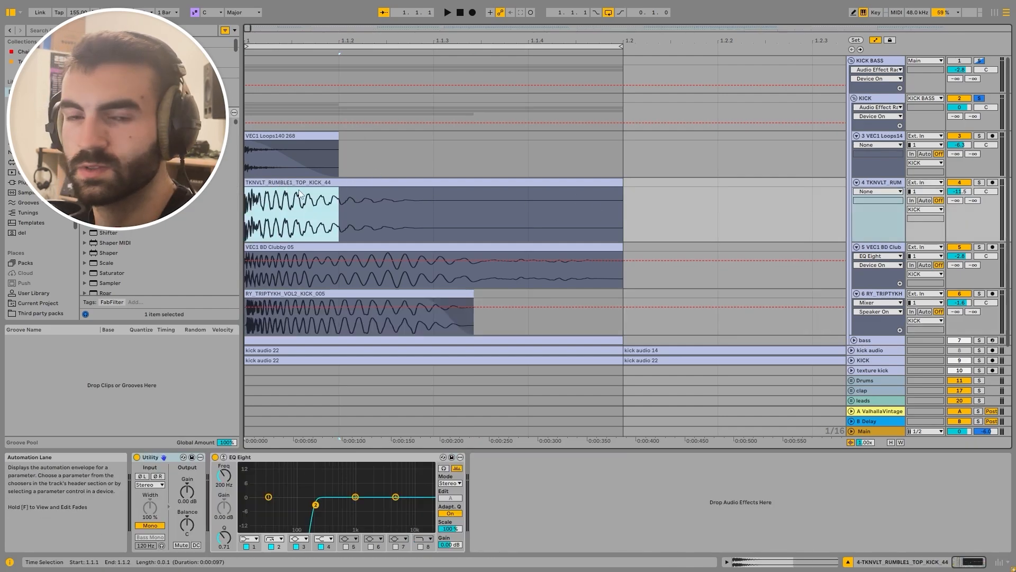
{"action": "left_click_drag", "start_coordinate": [343, 149], "coordinate": [239, 134]}
{"action": "left_click_drag", "start_coordinate": [398, 221], "coordinate": [624, 202]}
{"action": "left_click_drag", "start_coordinate": [272, 275], "coordinate": [423, 259]}
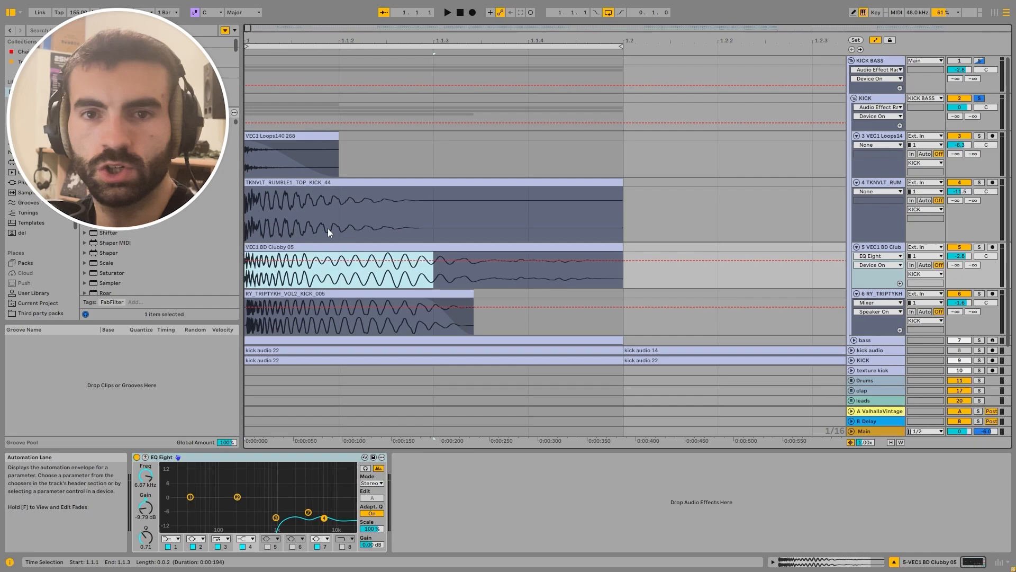
Solo the RY_TRIPTYKH kick track, play it with EQ Eight bypassed, and switch the EQ back on
{"action": "left_click", "coordinate": [882, 295]}
{"action": "left_click", "coordinate": [975, 292]}
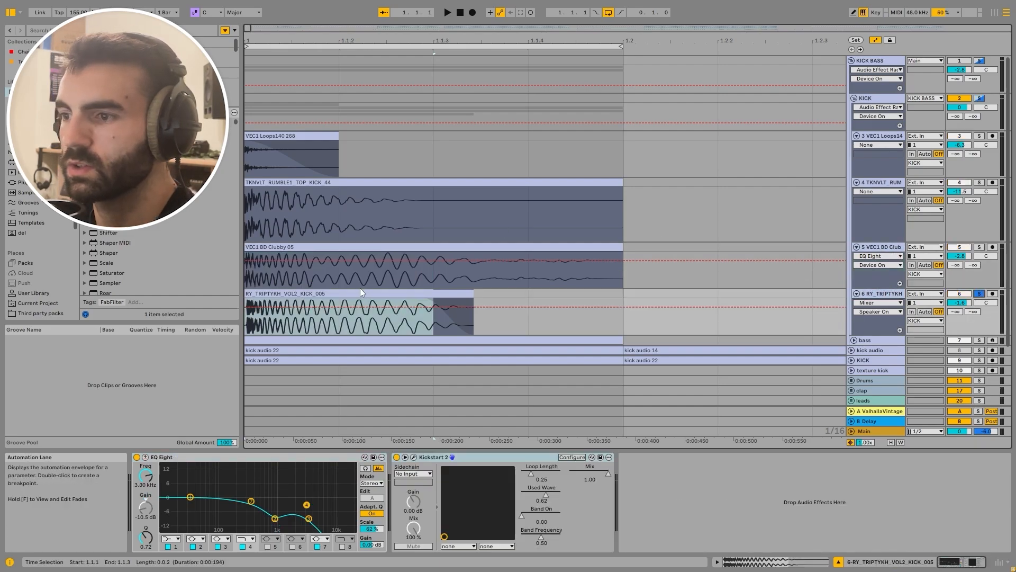
{"action": "key", "text": "space"}
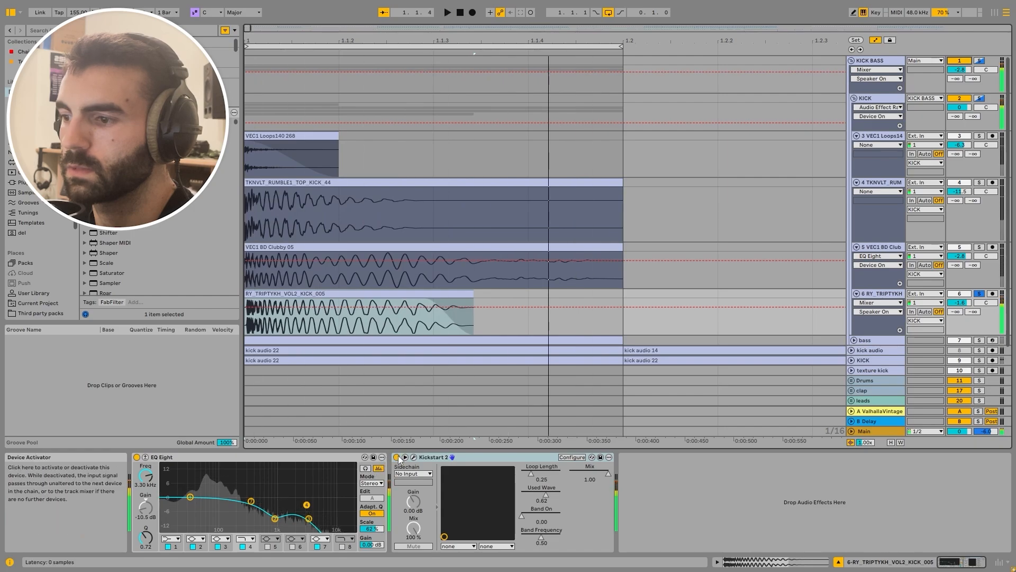
{"action": "left_click", "coordinate": [137, 457]}
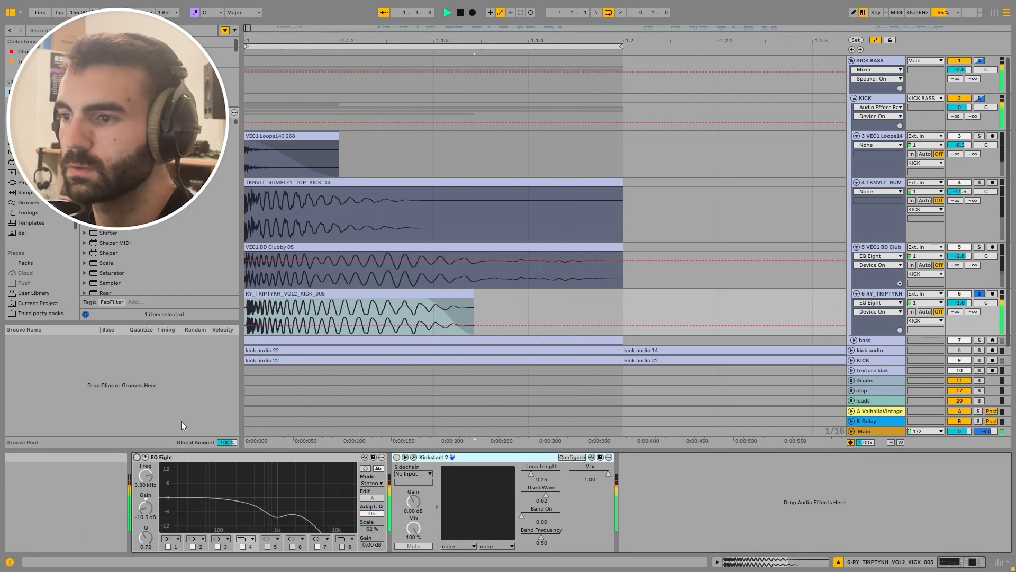
{"action": "key", "text": "space"}
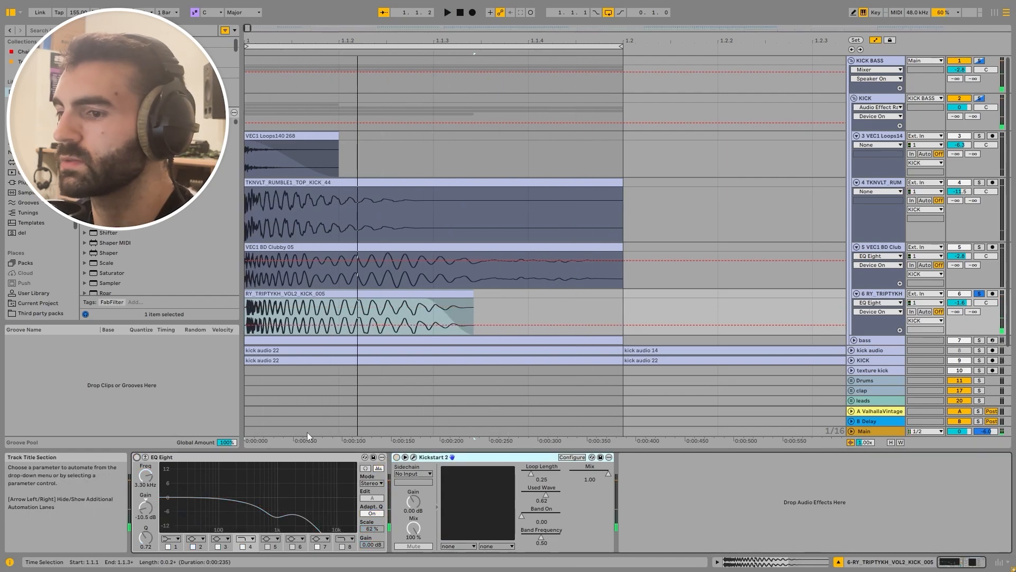
{"action": "left_click", "coordinate": [136, 457]}
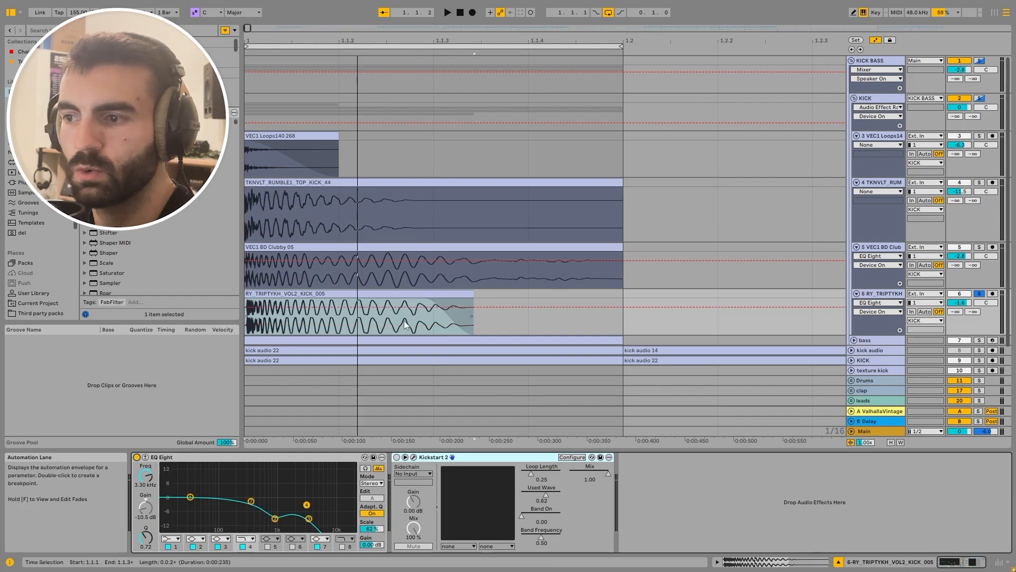
Play the RY_TRIPTYKH clip with EQ Eight active, and activate Kickstart 2 on its track
{"action": "left_click", "coordinate": [347, 293]}
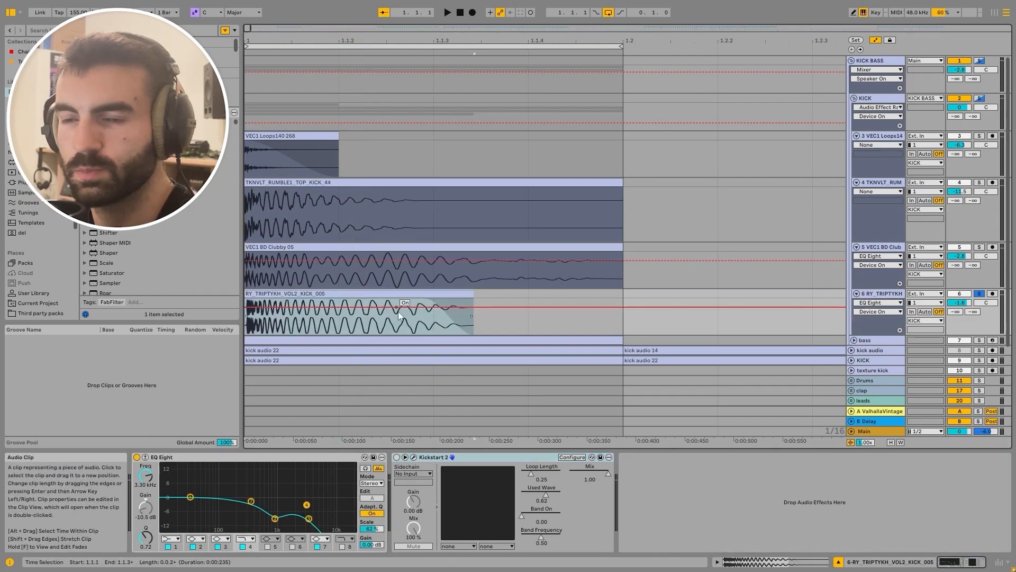
{"action": "key", "text": "space"}
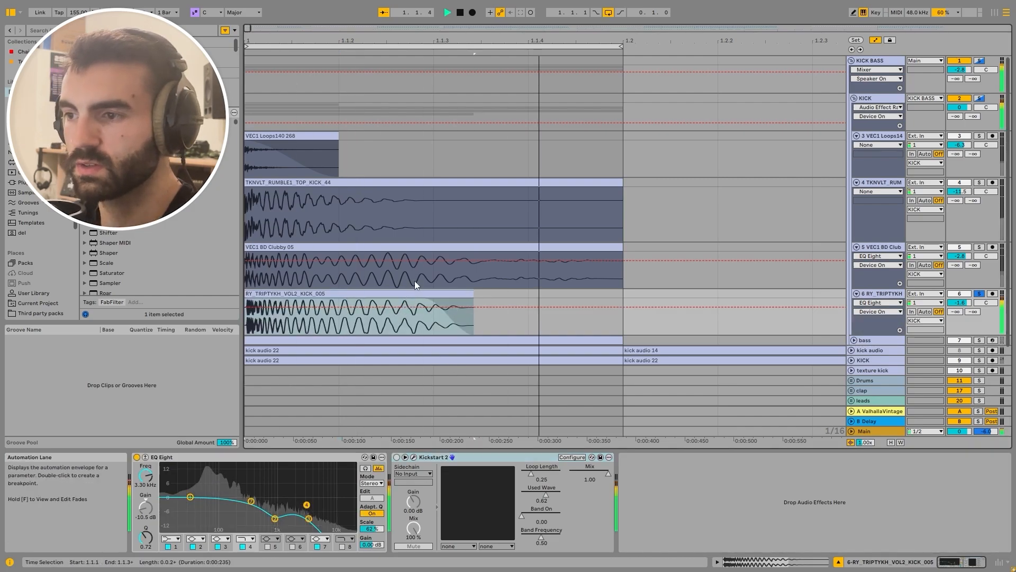
{"action": "key", "text": "space"}
{"action": "left_click", "coordinate": [396, 457]}
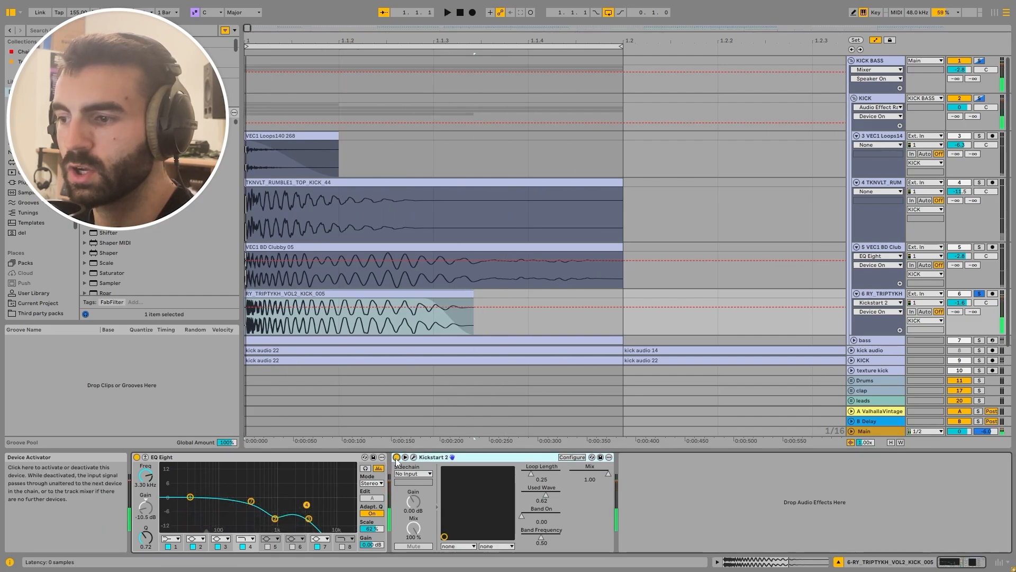
Inspect the Kickstart 2 volume curve in the plug-in window while playing the RY_TRIPTYKH kick, and close the window
{"action": "left_click", "coordinate": [414, 457]}
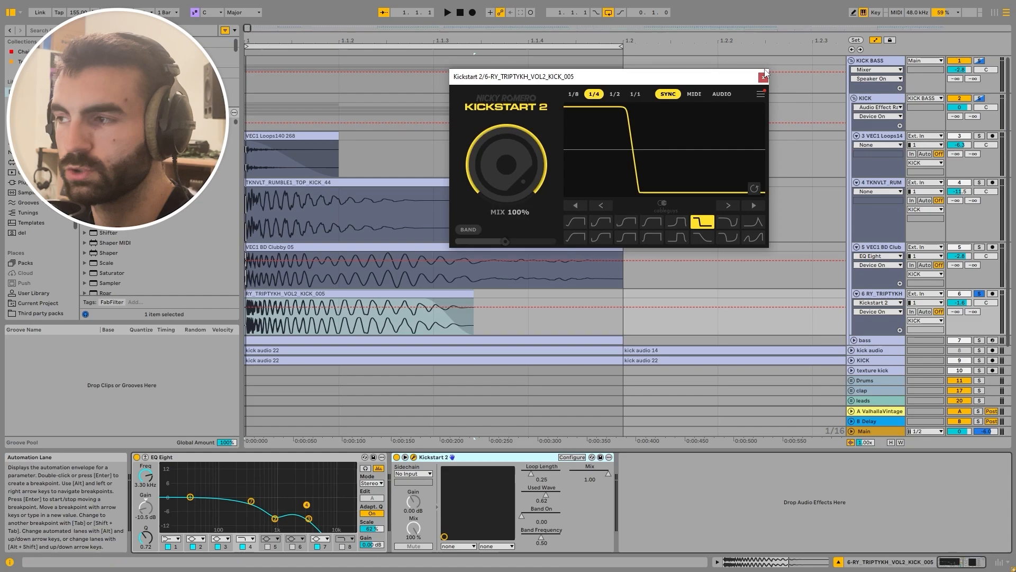
{"action": "key", "text": "space"}
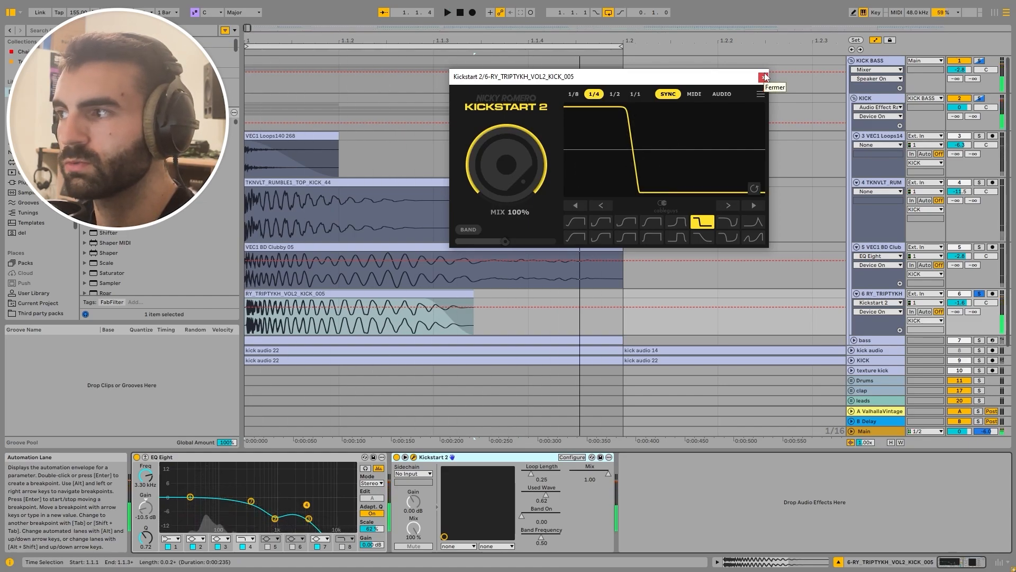
{"action": "left_click", "coordinate": [764, 77]}
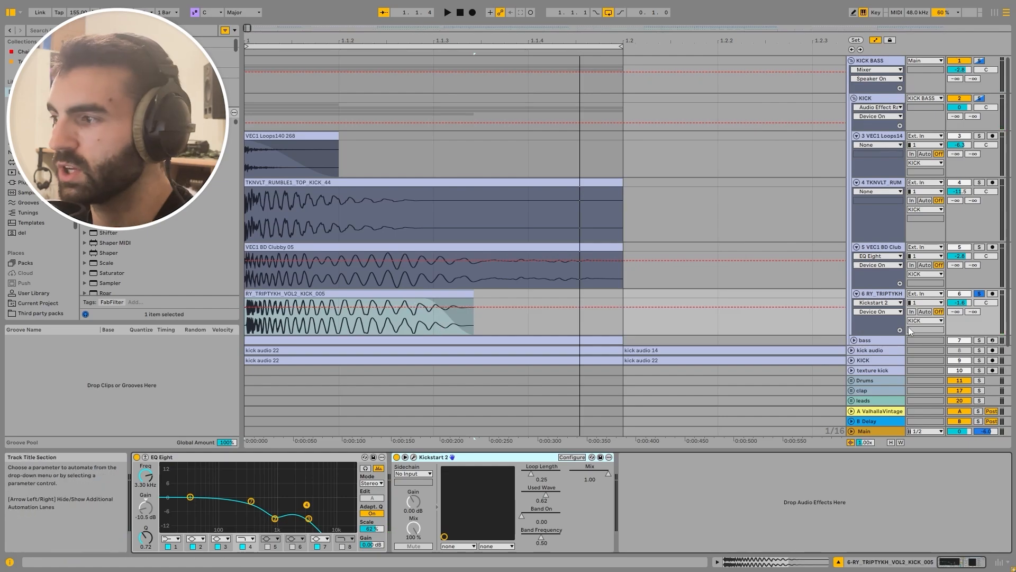
Unfold the bass track and highlight its range from 1.1.2 to 1.2.1, plus the two lower kick tails from 1.1.3 to 1.2.1
{"action": "left_click", "coordinate": [879, 341]}
{"action": "left_click", "coordinate": [854, 341]}
{"action": "scroll", "coordinate": [502, 339], "scroll_direction": "down", "scroll_amount": 2}
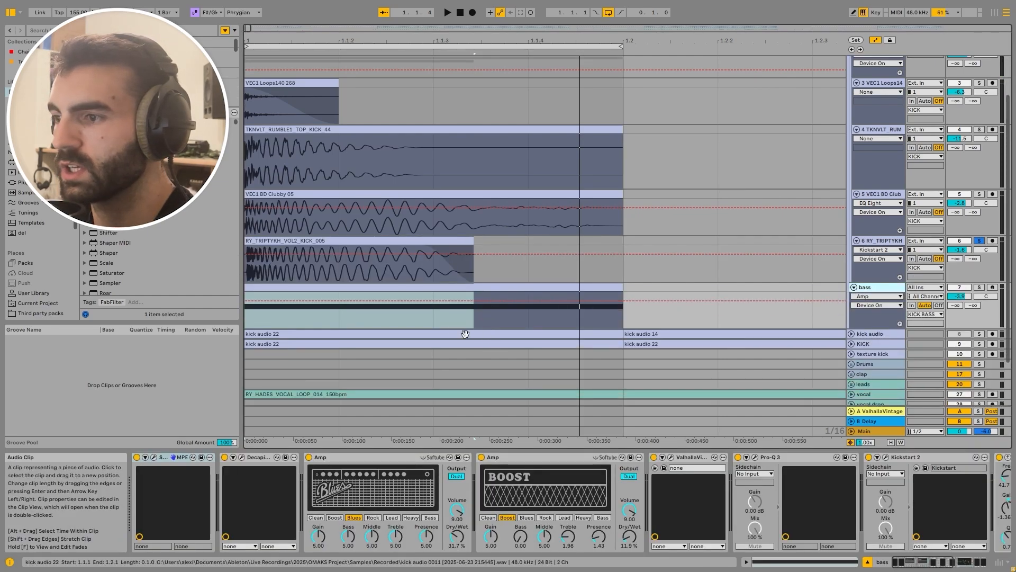
{"action": "left_click", "coordinate": [446, 323]}
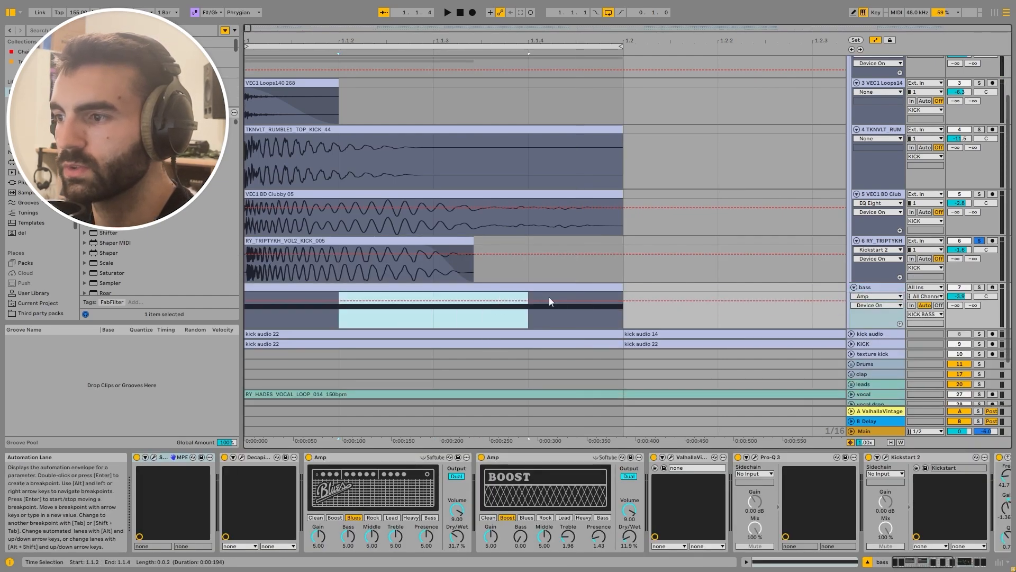
{"action": "left_click_drag", "start_coordinate": [548, 297], "coordinate": [611, 281]}
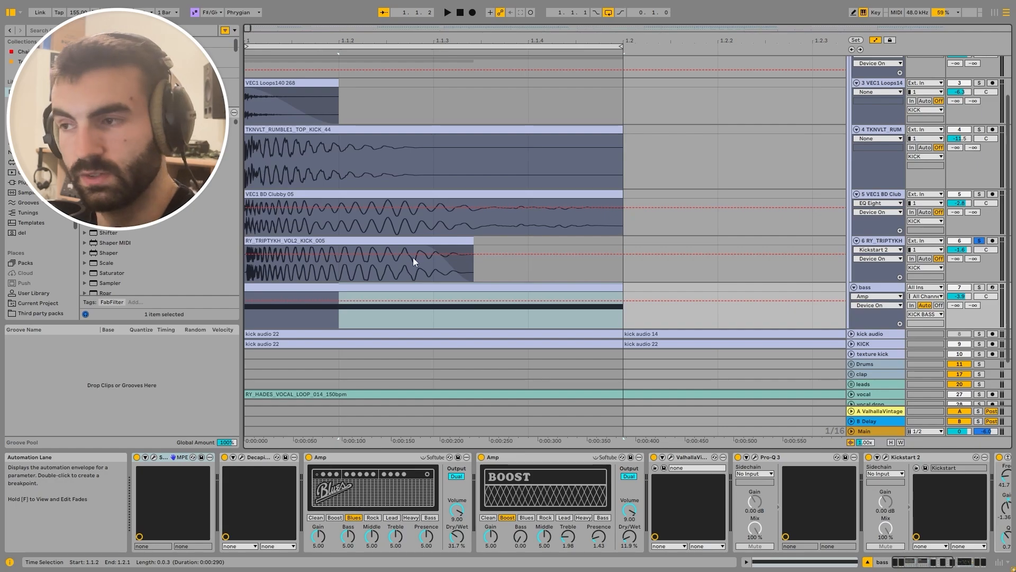
{"action": "left_click_drag", "start_coordinate": [433, 270], "coordinate": [640, 231]}
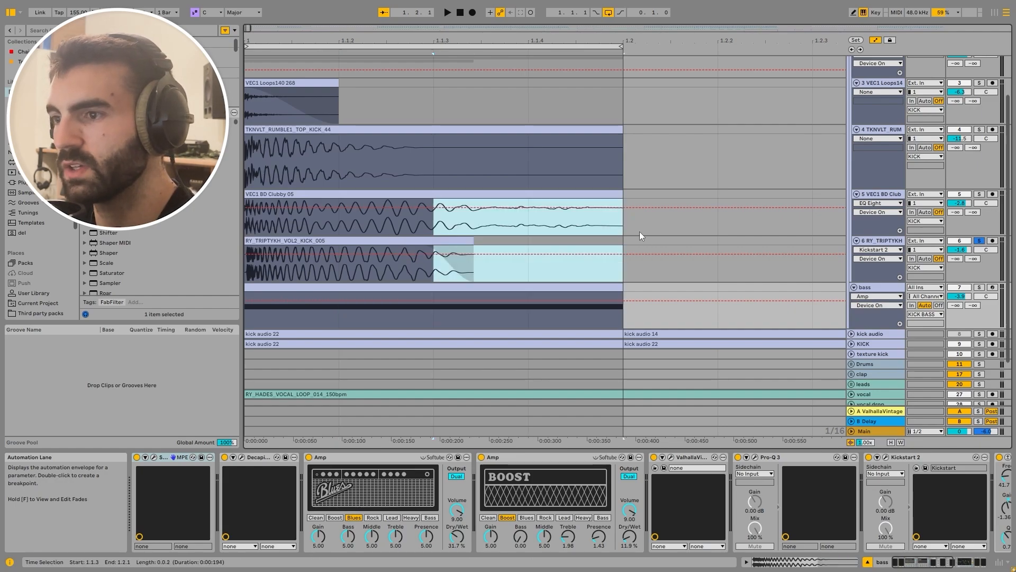
Play the RY_TRIPTYKH clip with Kickstart 2 active, and move the solo to the VEC1 BD Clubby track
{"action": "left_click", "coordinate": [881, 241]}
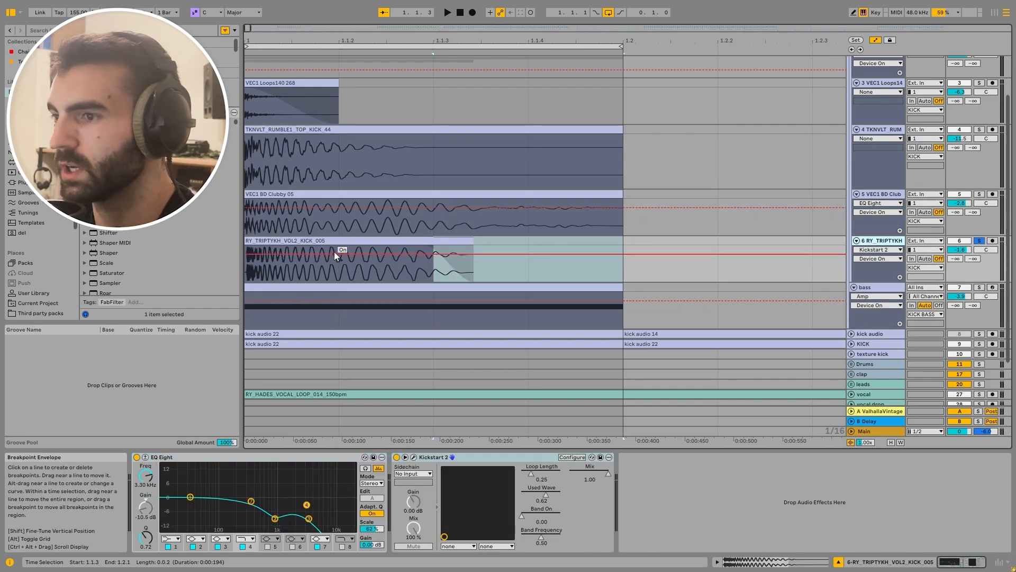
{"action": "left_click", "coordinate": [369, 241]}
{"action": "key", "text": "space"}
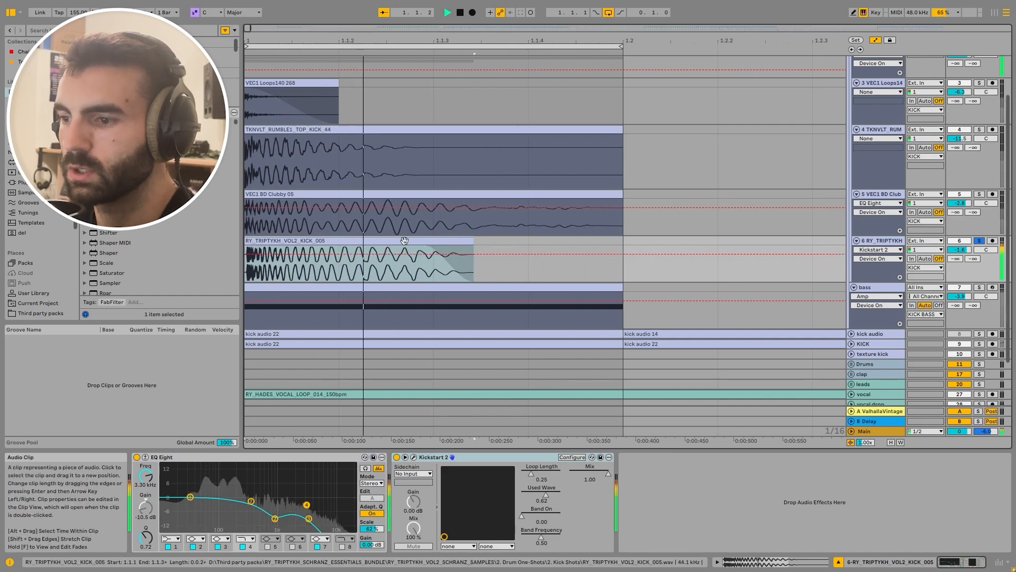
{"action": "left_click", "coordinate": [979, 193]}
{"action": "left_click", "coordinate": [883, 195]}
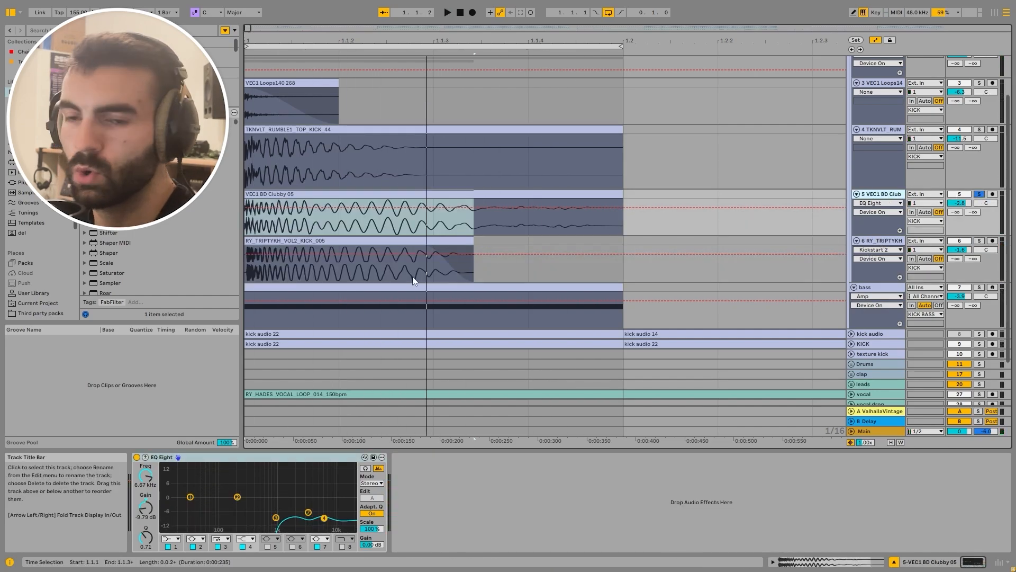
Solo the TKNVLT_RUMBLE1 top kick track and move it below the VEC1 BD Clubby track
{"action": "left_click", "coordinate": [894, 144]}
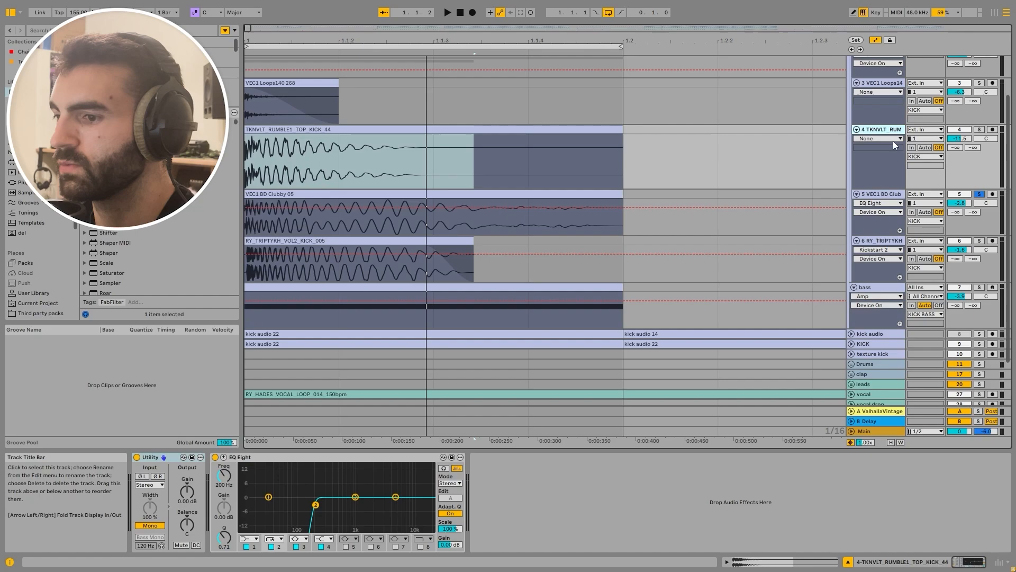
{"action": "left_click", "coordinate": [979, 129]}
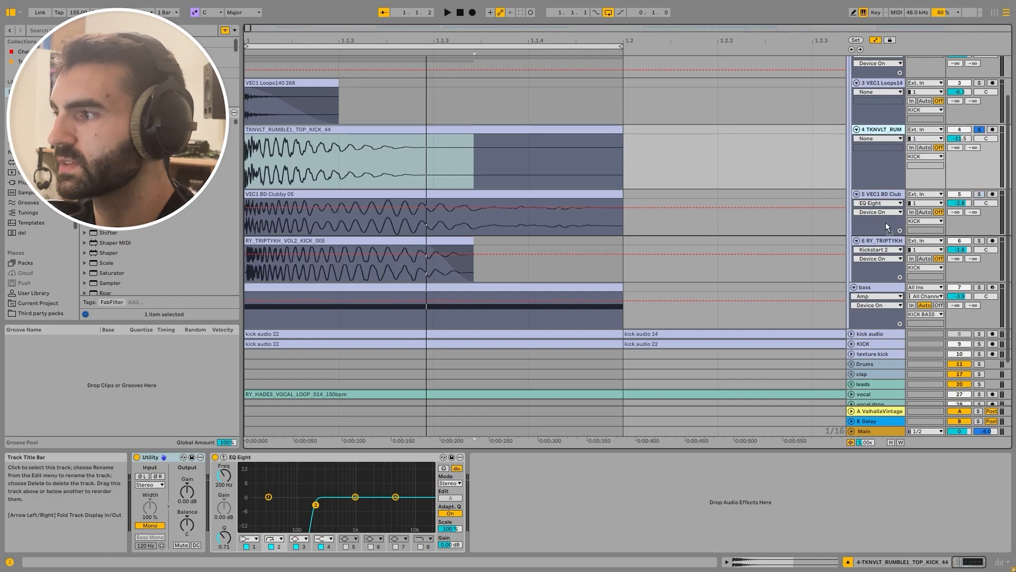
{"action": "left_click_drag", "start_coordinate": [343, 216], "coordinate": [340, 215]}
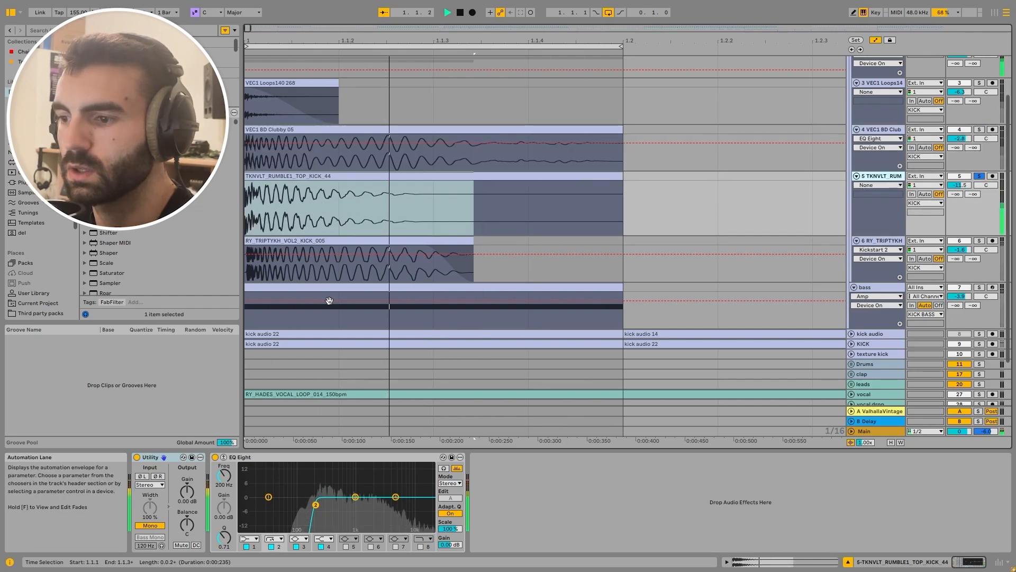
Compare the TKNVLT_RUMBLE1 top kick with its EQ Eight low cut bypassed and re-enabled during playback
{"action": "left_click", "coordinate": [215, 458]}
{"action": "key", "text": "space"}
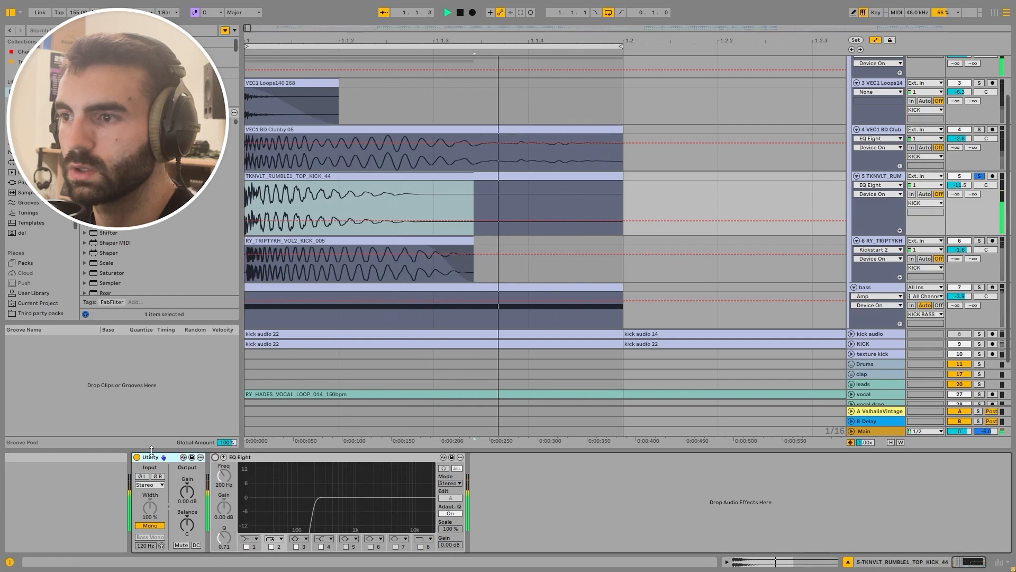
{"action": "left_click", "coordinate": [214, 458]}
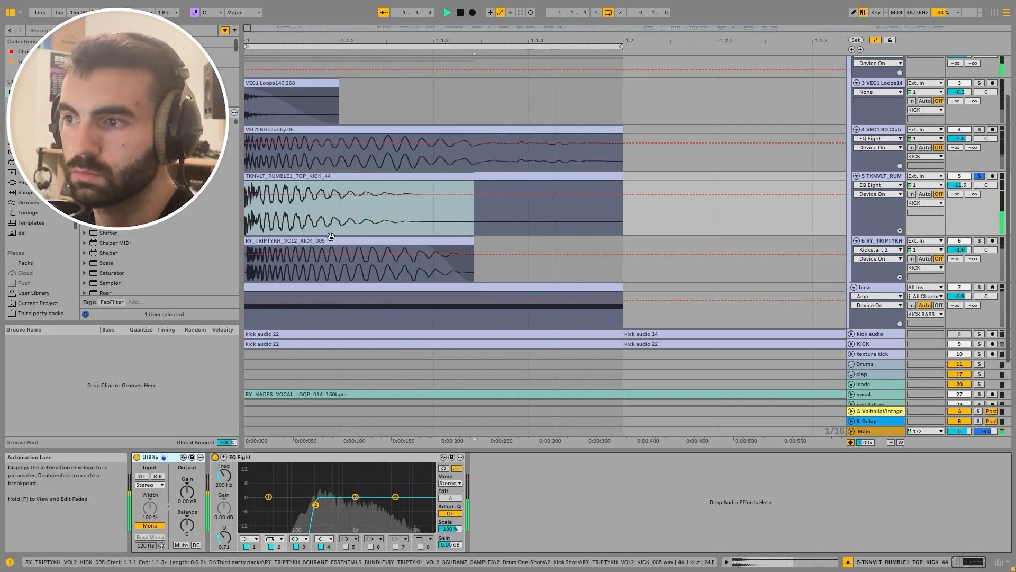
{"action": "key", "text": "space"}
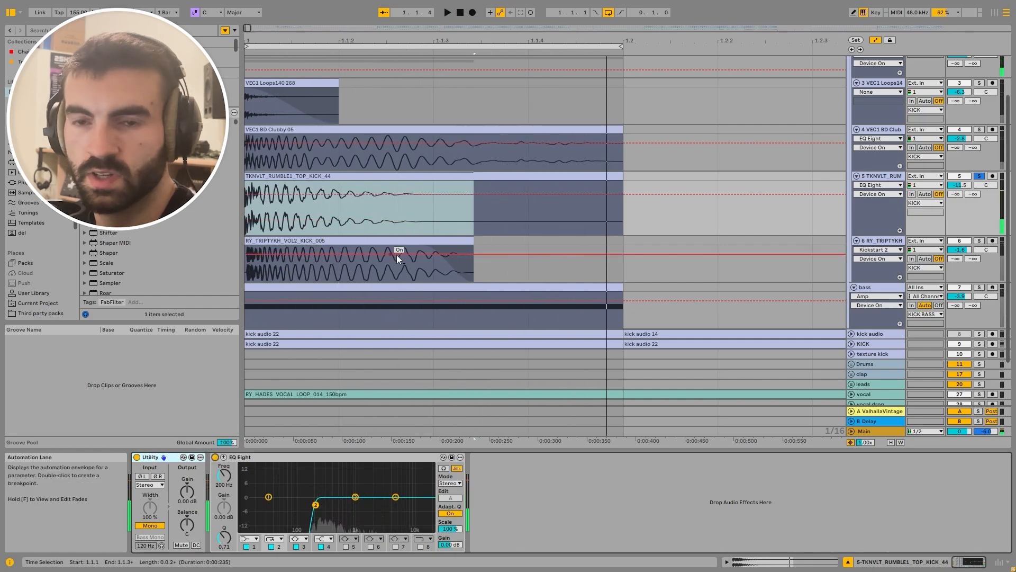
{"action": "double_click", "coordinate": [360, 475]}
{"action": "key", "text": "space"}
{"action": "double_click", "coordinate": [525, 273]}
{"action": "key", "text": "space"}
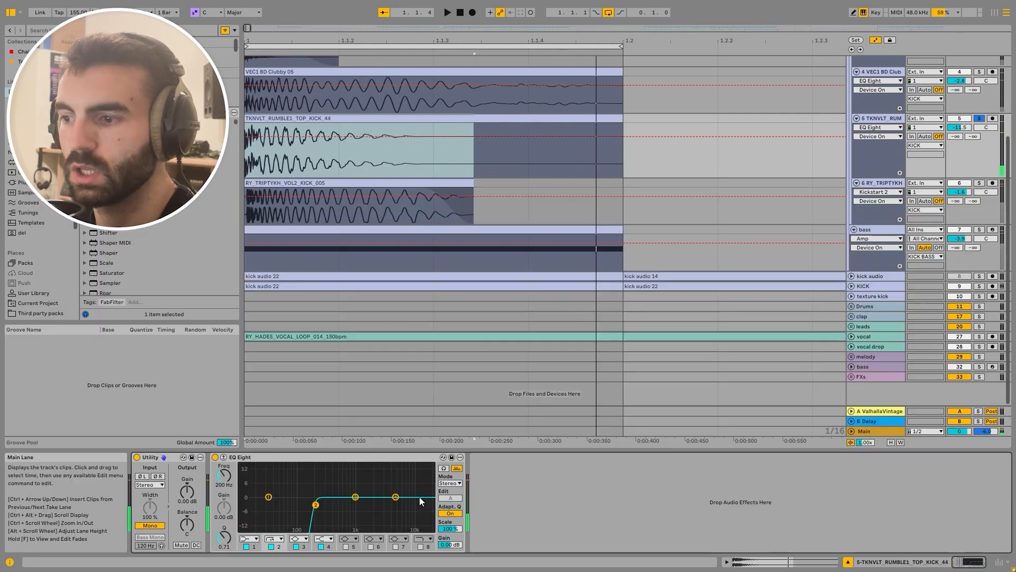
Solo the VEC1 BD Clubby track and play it on its own
{"action": "scroll", "coordinate": [981, 96], "scroll_direction": "up", "scroll_amount": 2}
{"action": "left_click", "coordinate": [980, 125]}
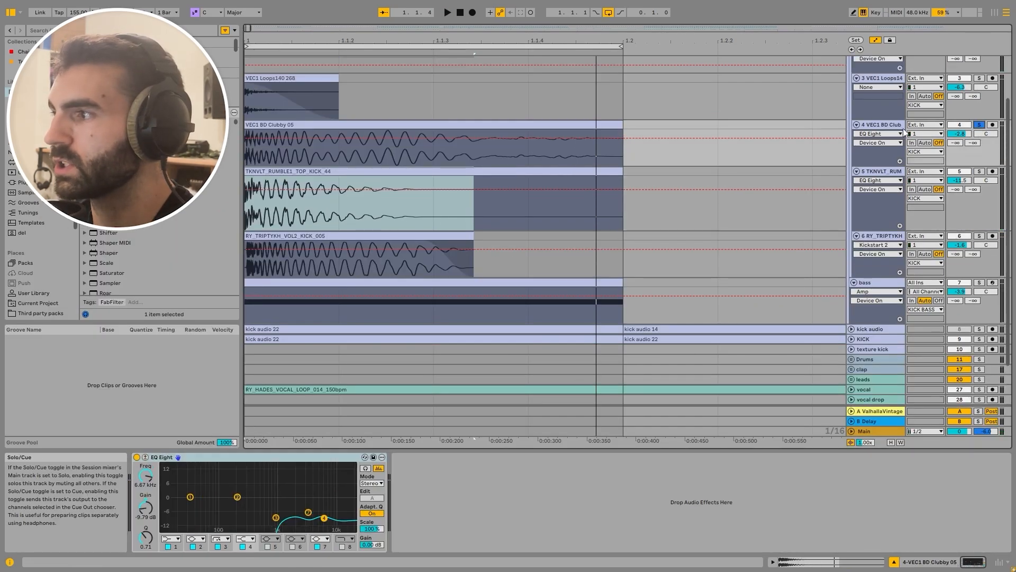
{"action": "key", "text": "space"}
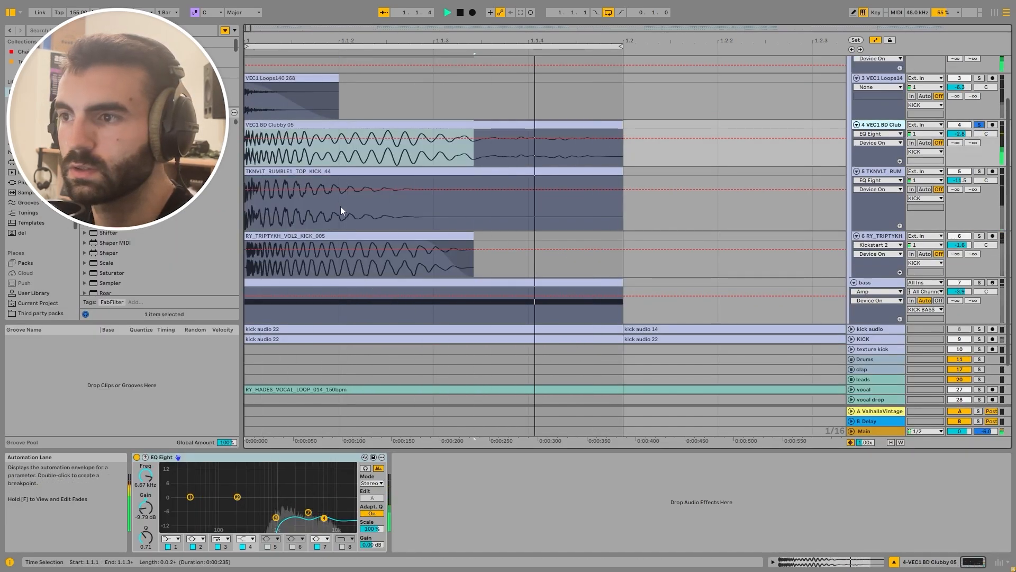
{"action": "key", "text": "space"}
Highlight the body and the tail of the VEC1 BD Clubby 05 clip, up to 1.2.1
{"action": "scroll", "coordinate": [369, 202], "scroll_direction": "up", "scroll_amount": 2}
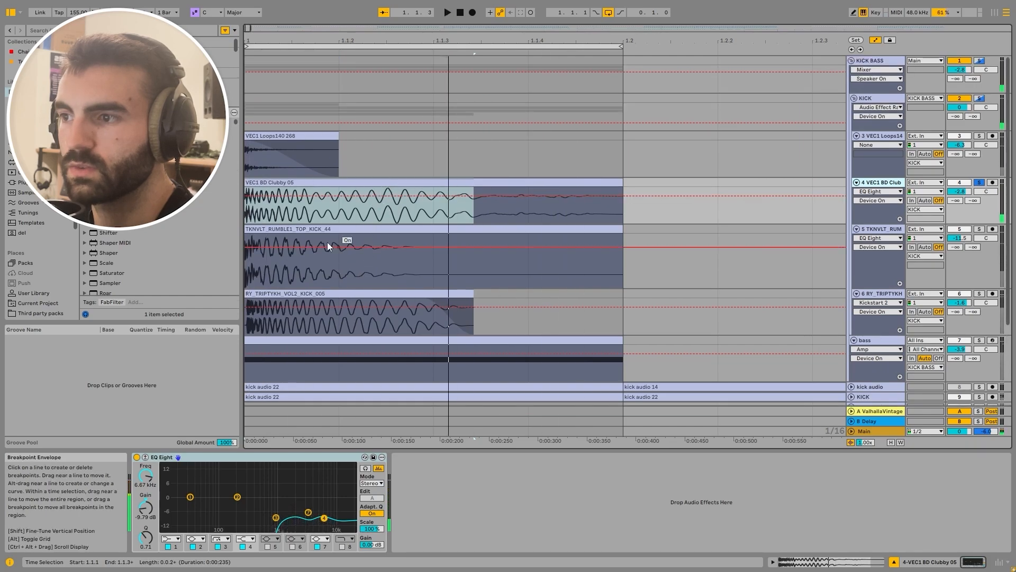
{"action": "left_click_drag", "start_coordinate": [253, 212], "coordinate": [369, 184]}
{"action": "left_click", "coordinate": [425, 211]}
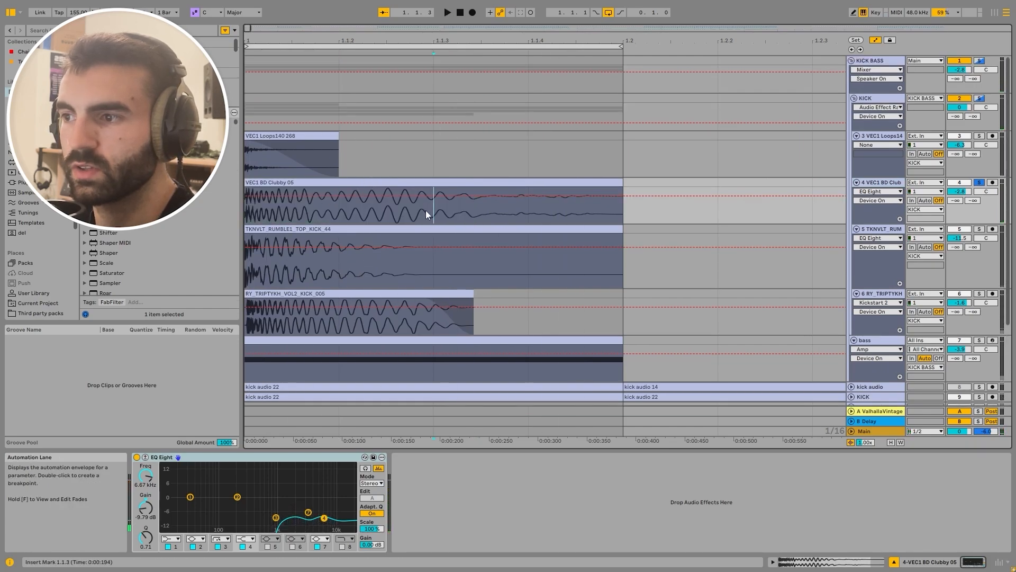
{"action": "left_click_drag", "start_coordinate": [451, 201], "coordinate": [605, 180]}
Solo the VEC1 Loops140 track, play its clip from 1.1.1 to 1.1.2, and select the KICK group
{"action": "left_click", "coordinate": [979, 136]}
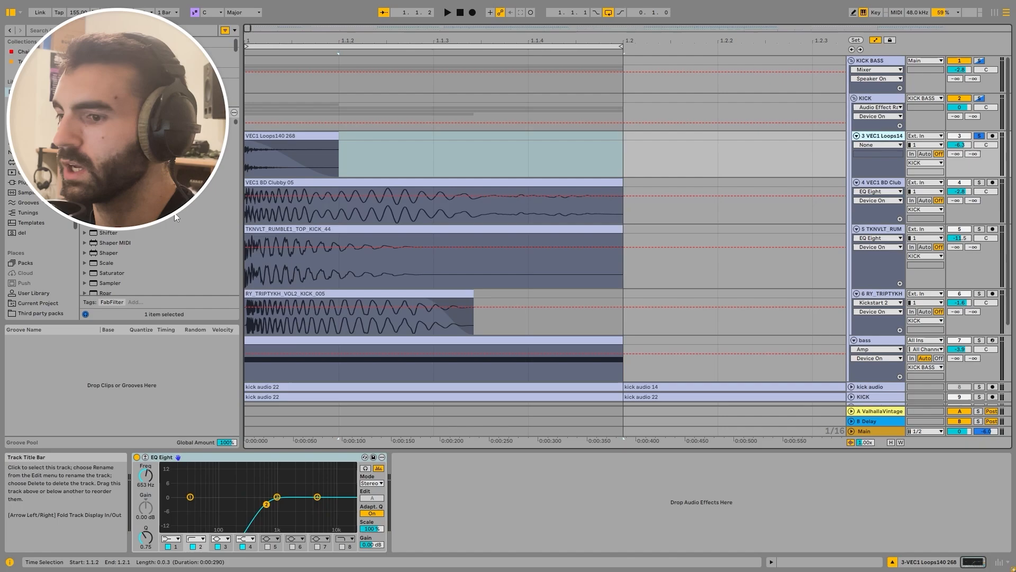
{"action": "left_click_drag", "start_coordinate": [288, 140], "coordinate": [336, 151]}
{"action": "key", "text": "space"}
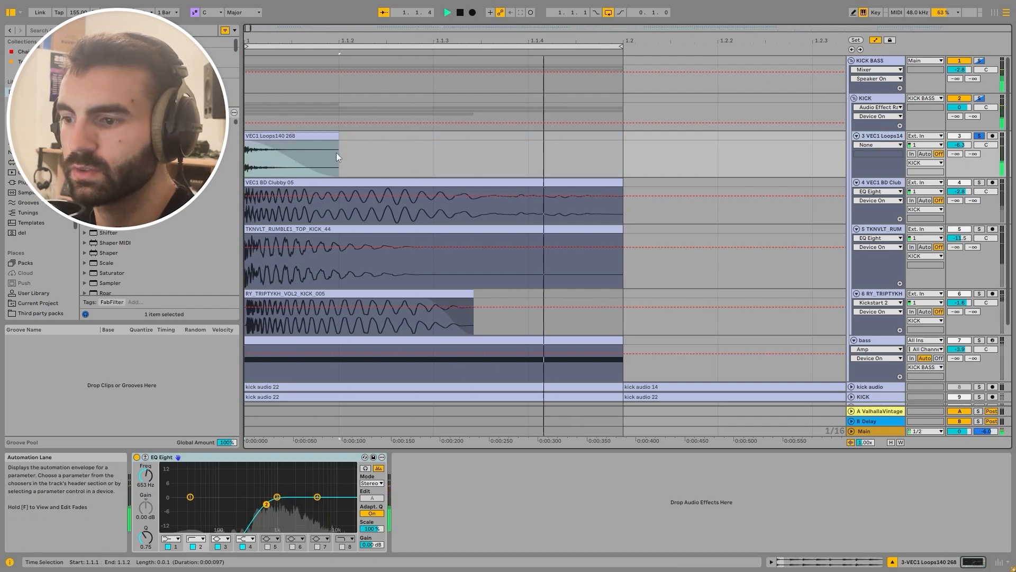
{"action": "key", "text": "space"}
{"action": "left_click", "coordinate": [891, 104]}
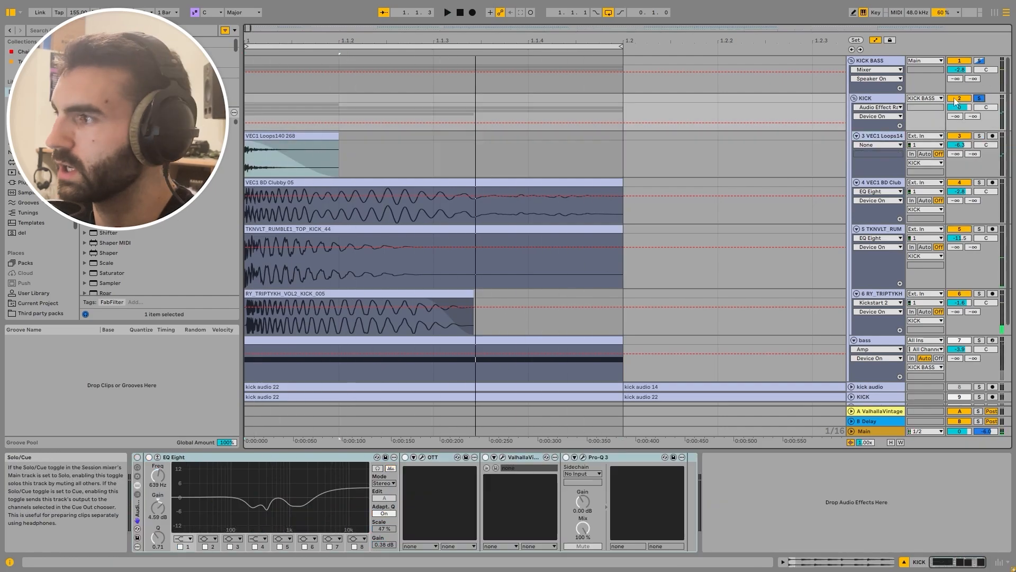
Fold the KICK group, turn its audio effect rack on, and play the kick with and without the processing
{"action": "key", "text": "space"}
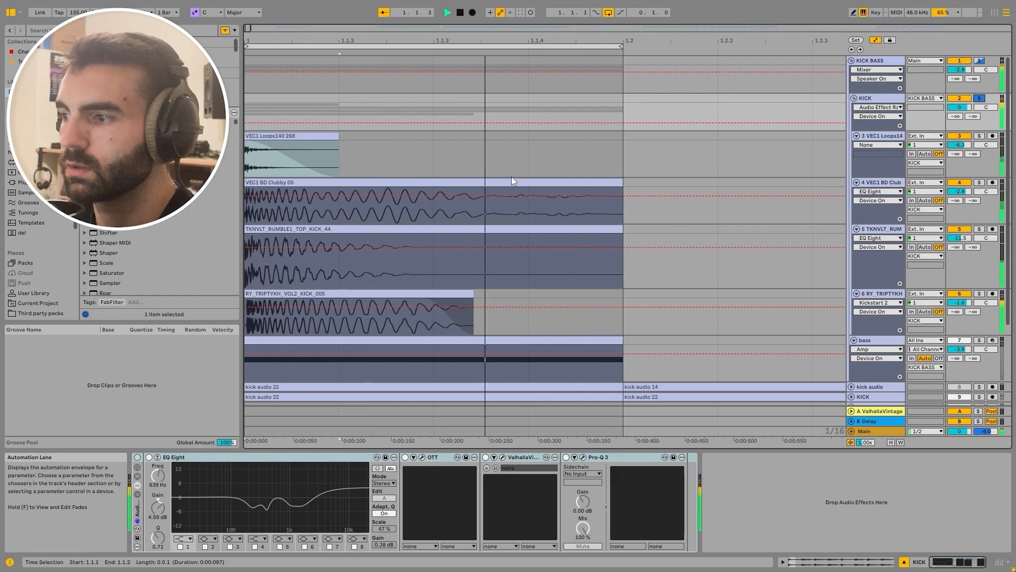
{"action": "left_click", "coordinate": [853, 98]}
{"action": "left_click", "coordinate": [149, 457]}
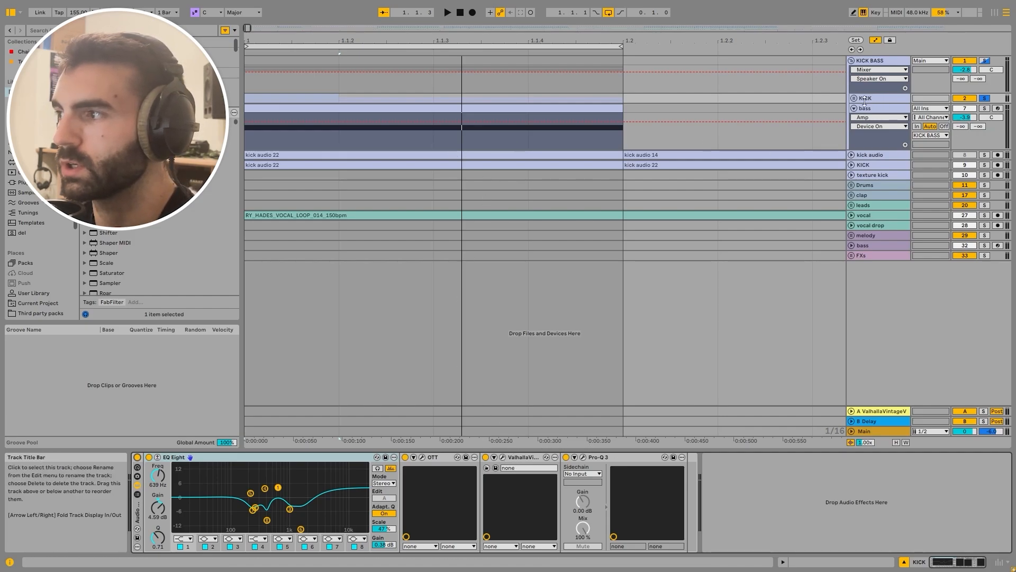
{"action": "key", "text": "space"}
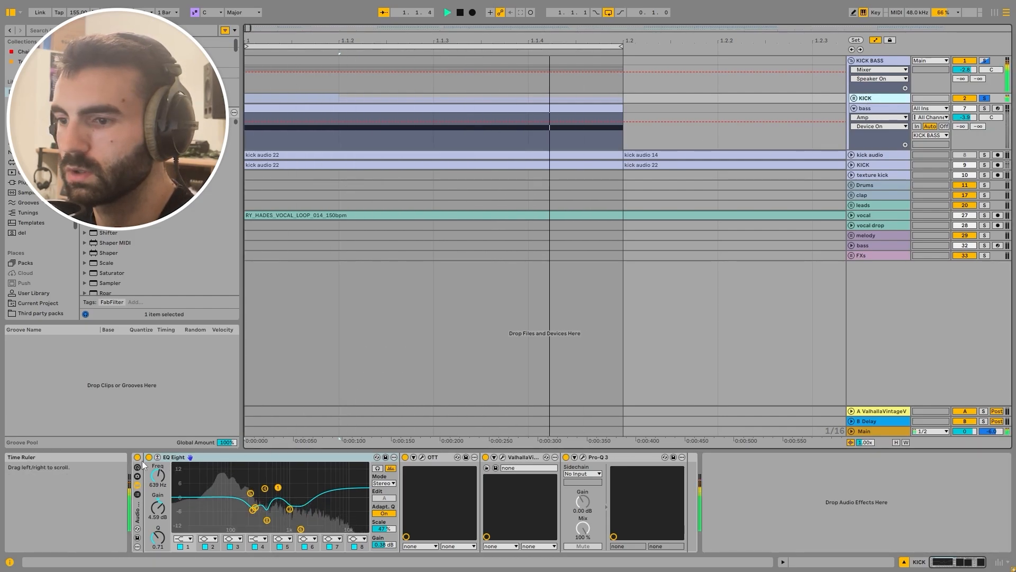
{"action": "key", "text": "space"}
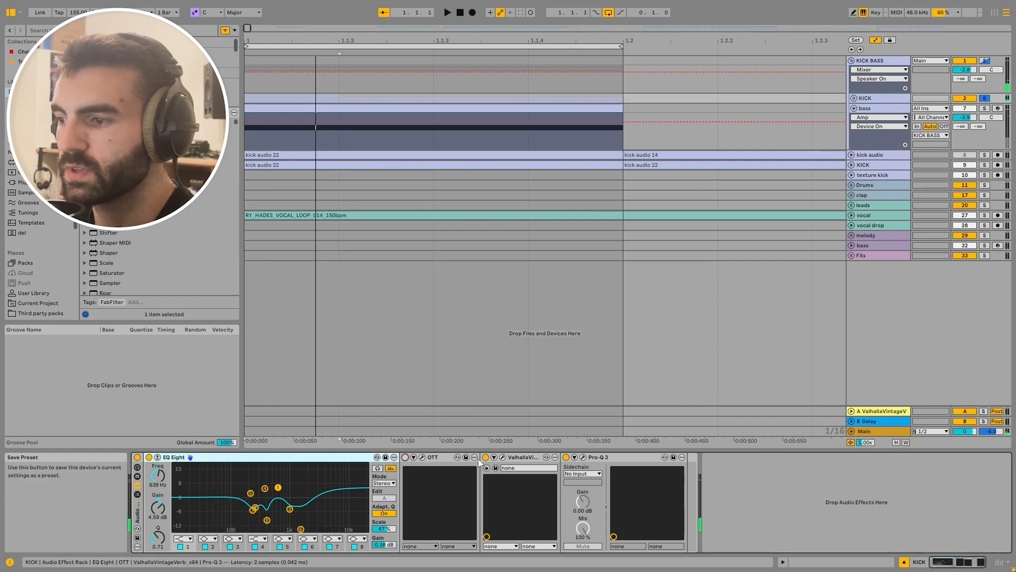
Turn off the KICK group's OTT, ValhallaVintageVerb and Pro-Q 3, and compare EQ Eight bypassed and enabled during playback
{"action": "left_click", "coordinate": [486, 457]}
{"action": "left_click", "coordinate": [566, 457]}
{"action": "key", "text": "space"}
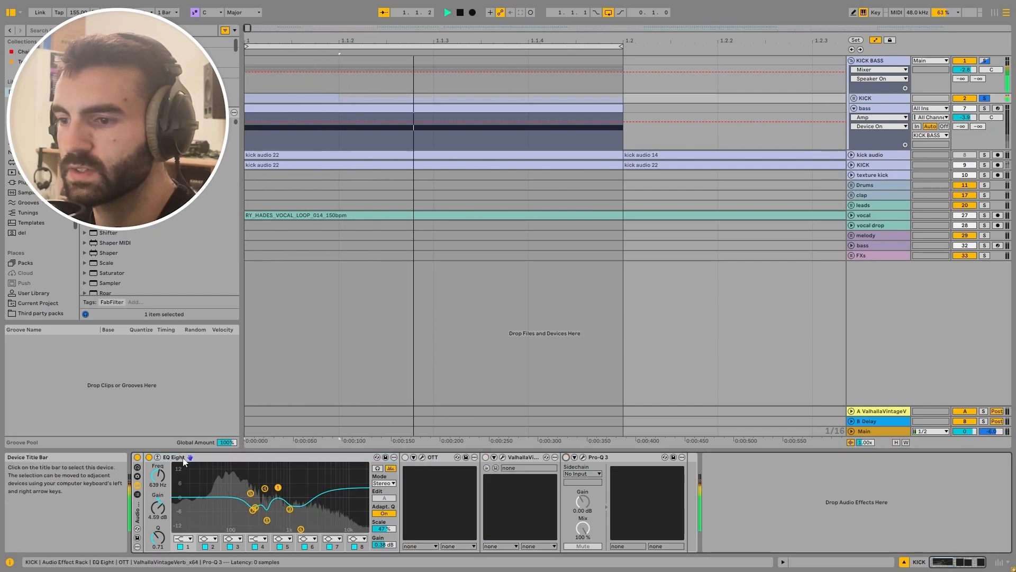
{"action": "left_click", "coordinate": [149, 457]}
{"action": "left_click", "coordinate": [150, 458]}
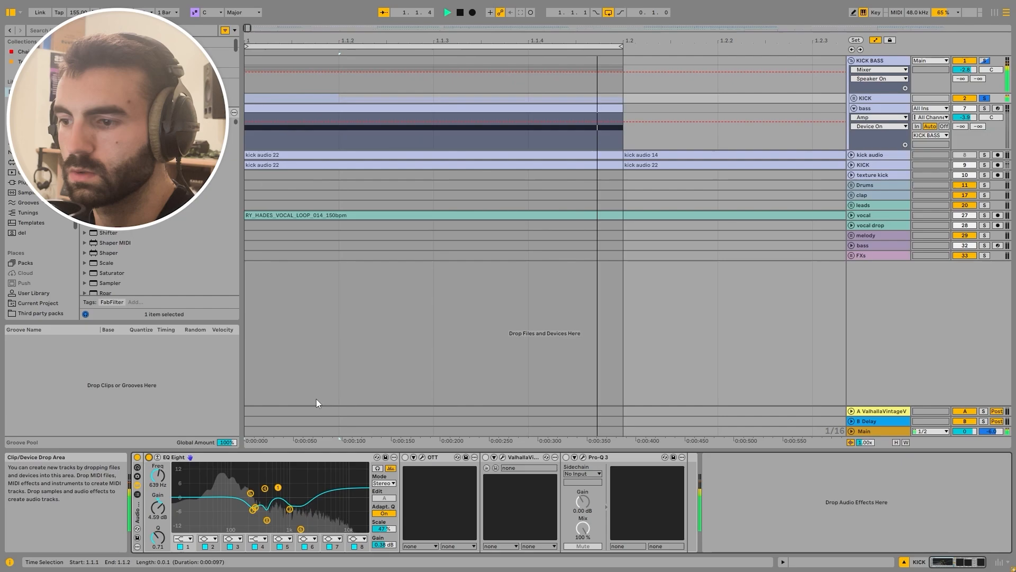
Enlarge the KICK group's EQ Eight display and compare filter 8 switched off and on during playback
{"action": "left_click", "coordinate": [157, 457]}
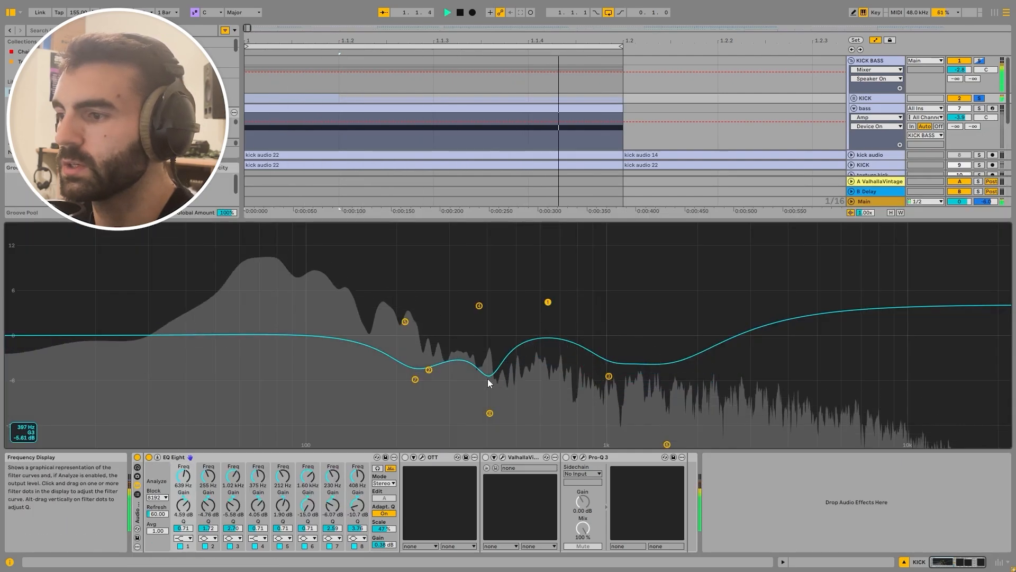
{"action": "left_click", "coordinate": [490, 413]}
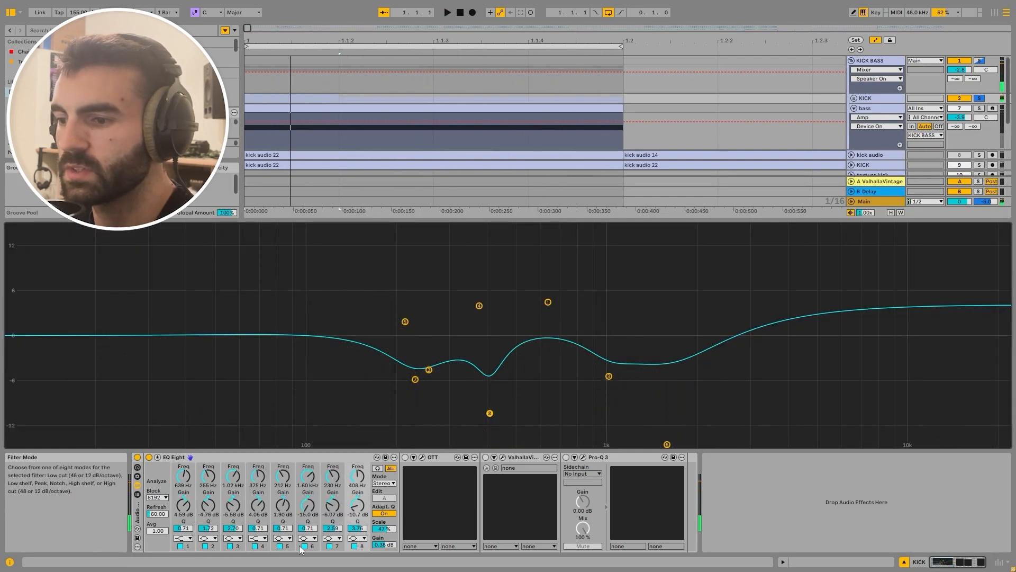
{"action": "key", "text": "space"}
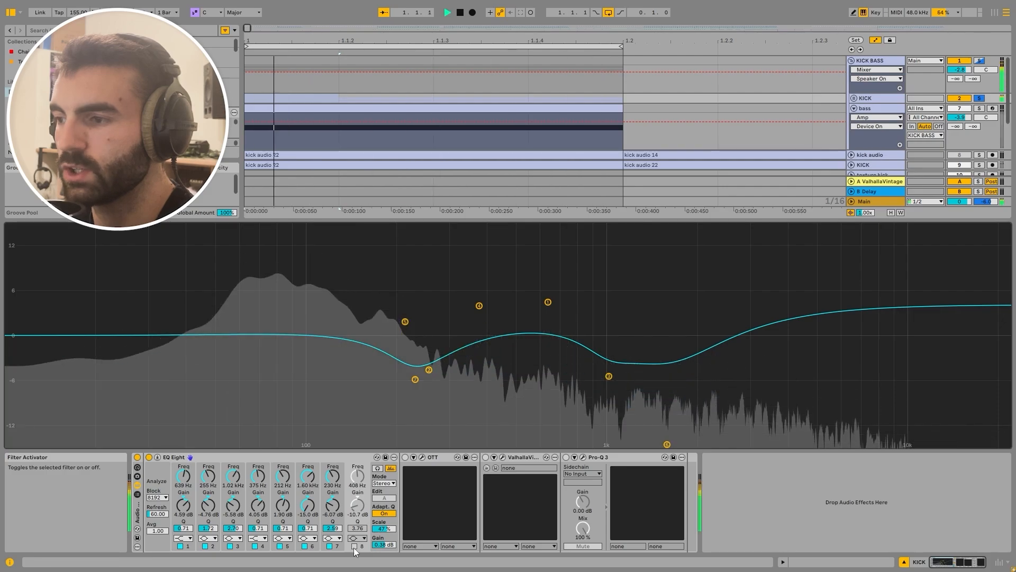
{"action": "left_click", "coordinate": [355, 547]}
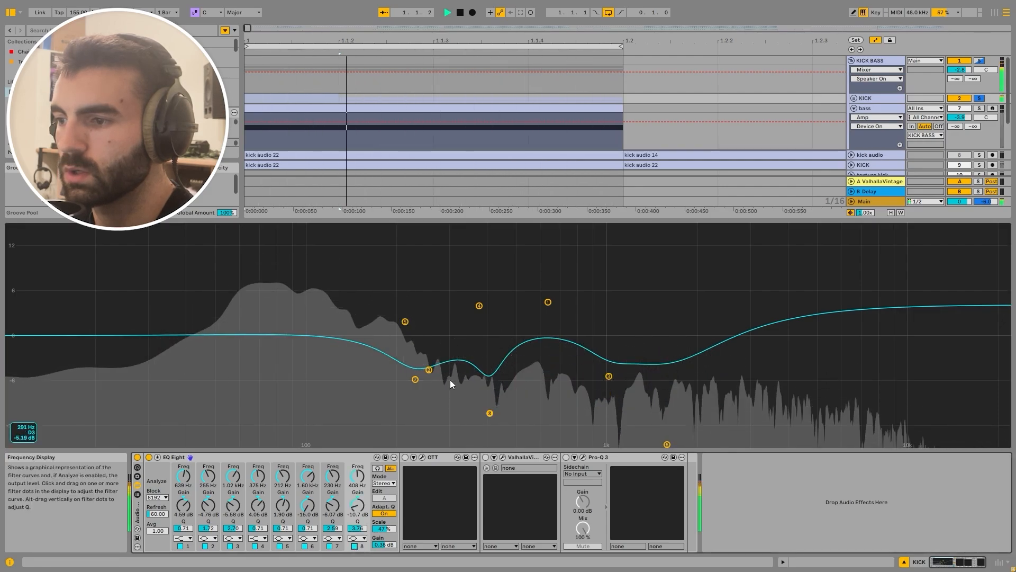
{"action": "key", "text": "space"}
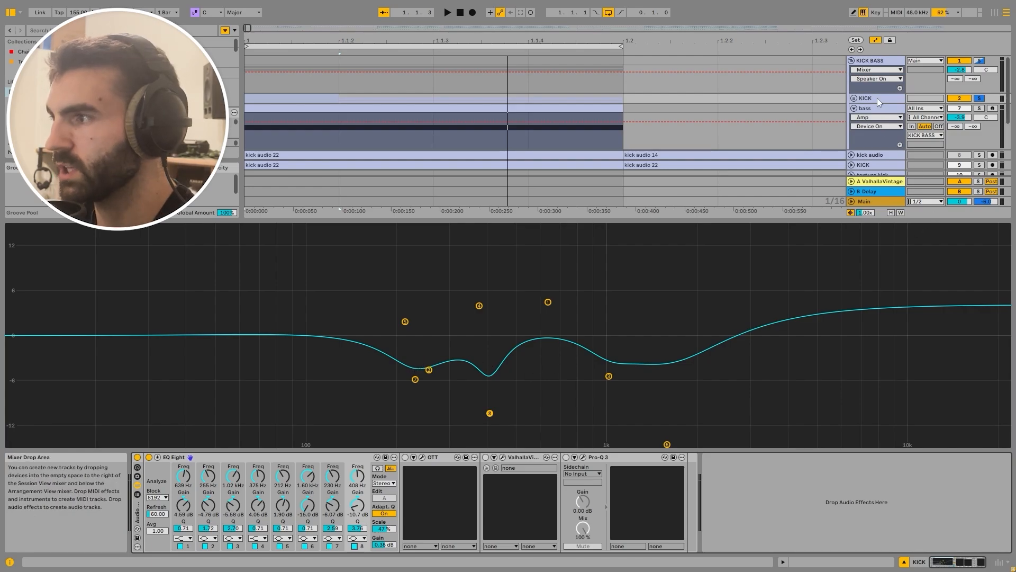
Turn on OTT in the KICK group, view its settings while the kick plays, and close its window
{"action": "left_click", "coordinate": [404, 456]}
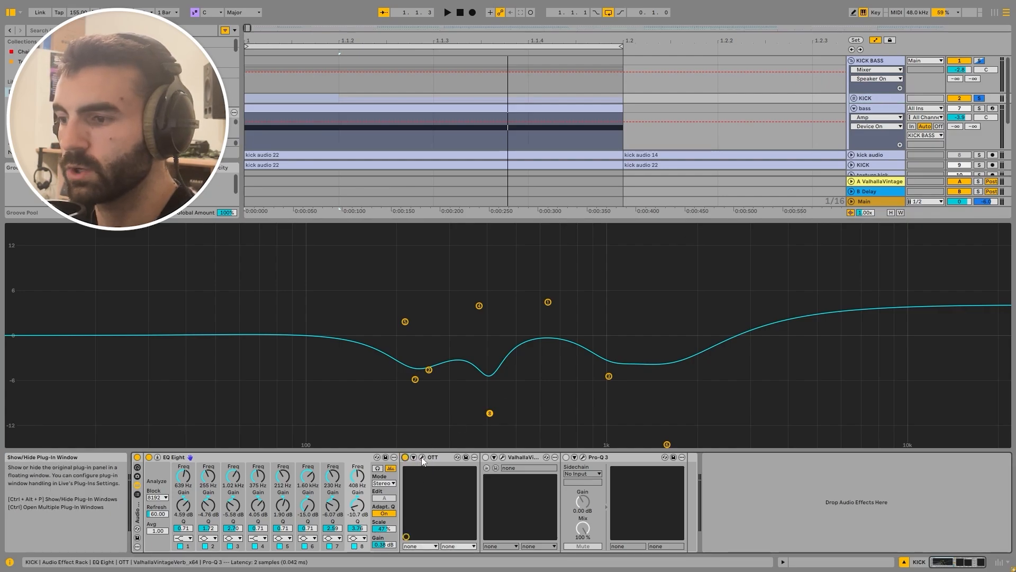
{"action": "left_click", "coordinate": [421, 456]}
{"action": "key", "text": "space"}
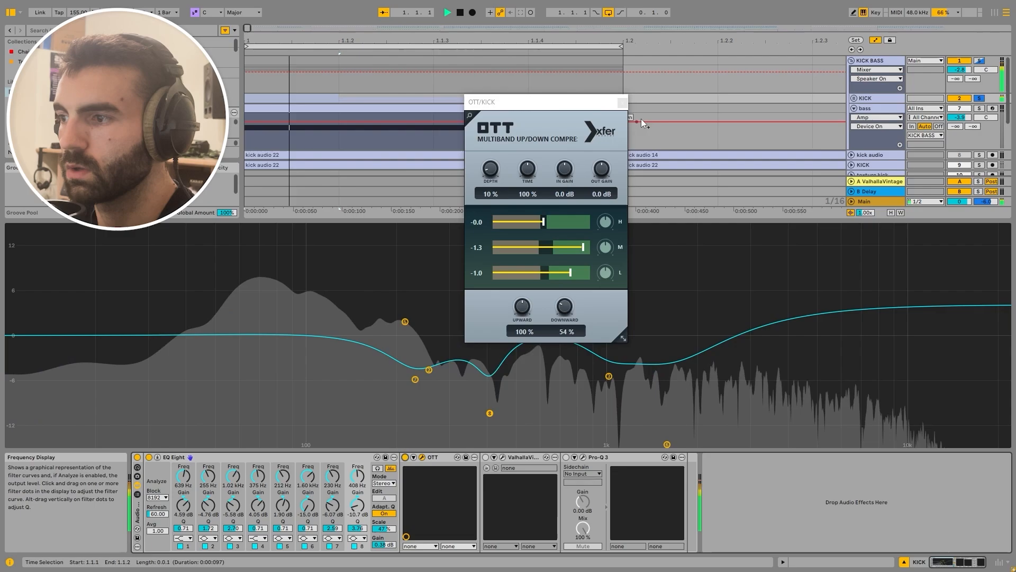
{"action": "key", "text": "space"}
{"action": "left_click", "coordinate": [622, 102]}
Turn on ValhallaVintageVerb in the KICK group, view its settings while the kick plays, and close its window
{"action": "left_click", "coordinate": [485, 456]}
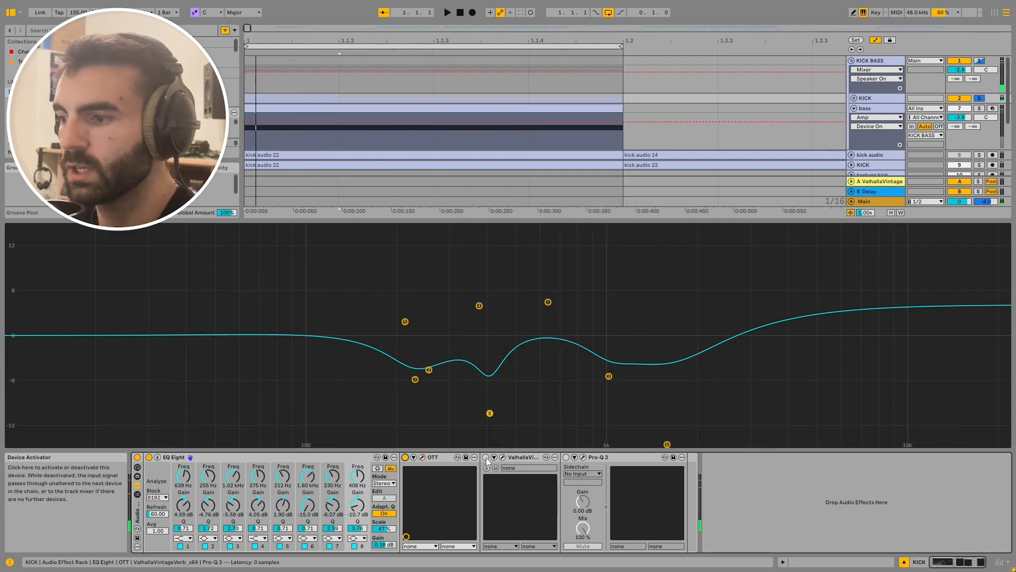
{"action": "left_click", "coordinate": [502, 457]}
{"action": "key", "text": "space"}
{"action": "left_click", "coordinate": [529, 84]}
{"action": "key", "text": "space"}
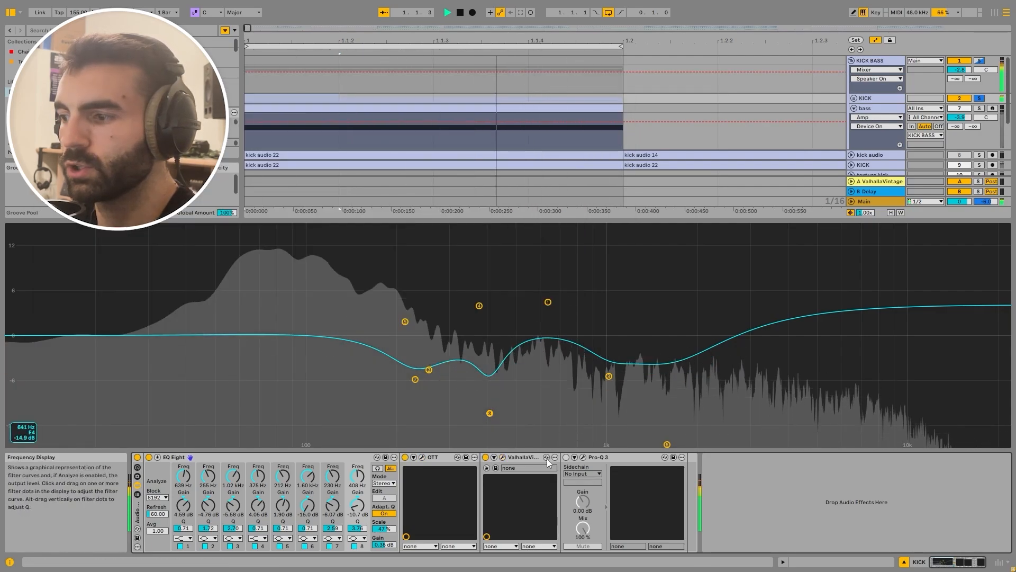
Turn on Pro-Q 3 in the KICK group, view its EQ curve during playback, and close its window
{"action": "left_click", "coordinate": [566, 456]}
{"action": "left_click", "coordinate": [582, 457]}
{"action": "key", "text": "space"}
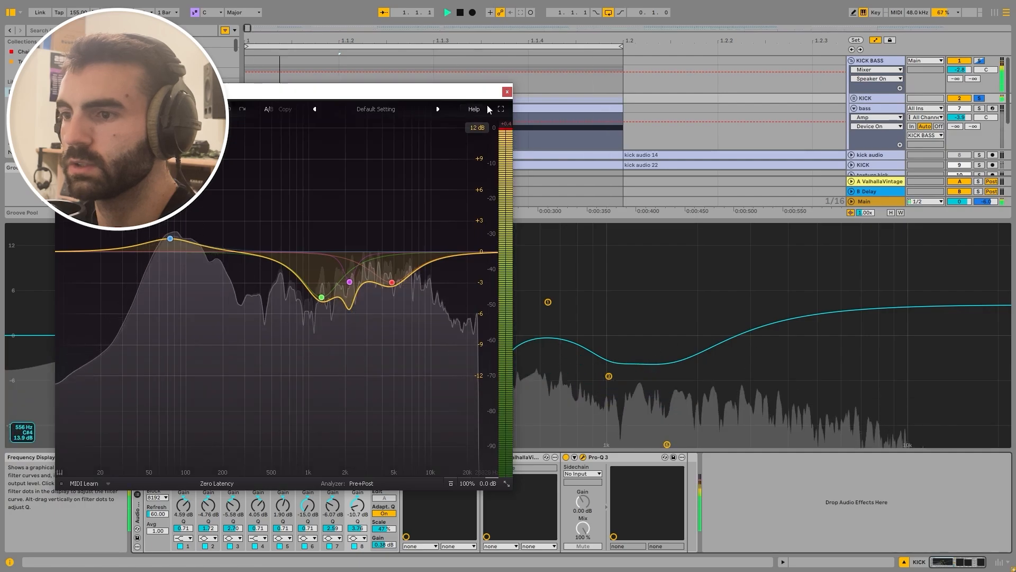
{"action": "left_click", "coordinate": [507, 92]}
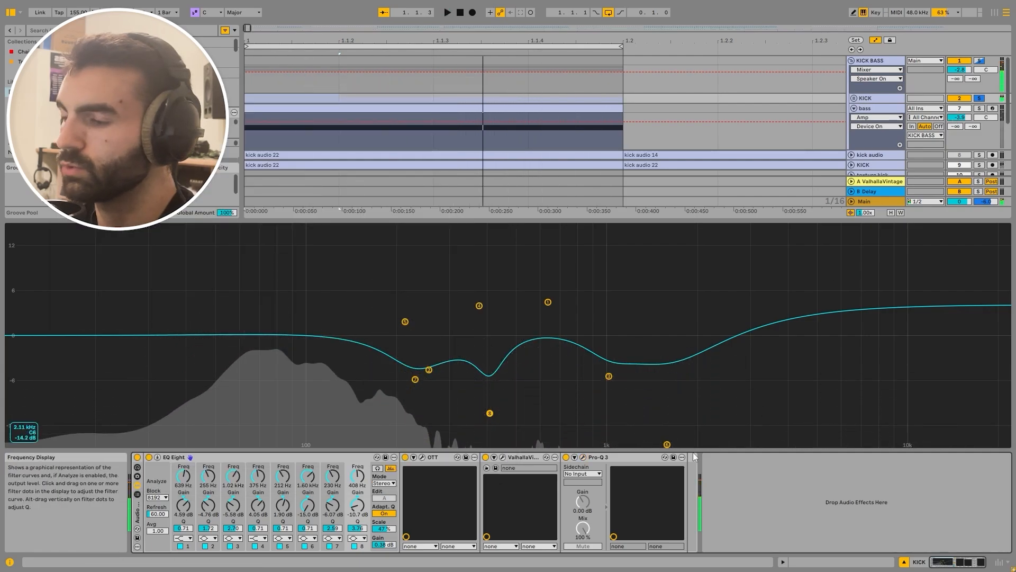
Solo the bass track inside the KICK BASS group and play it on its own
{"action": "left_click", "coordinate": [883, 96]}
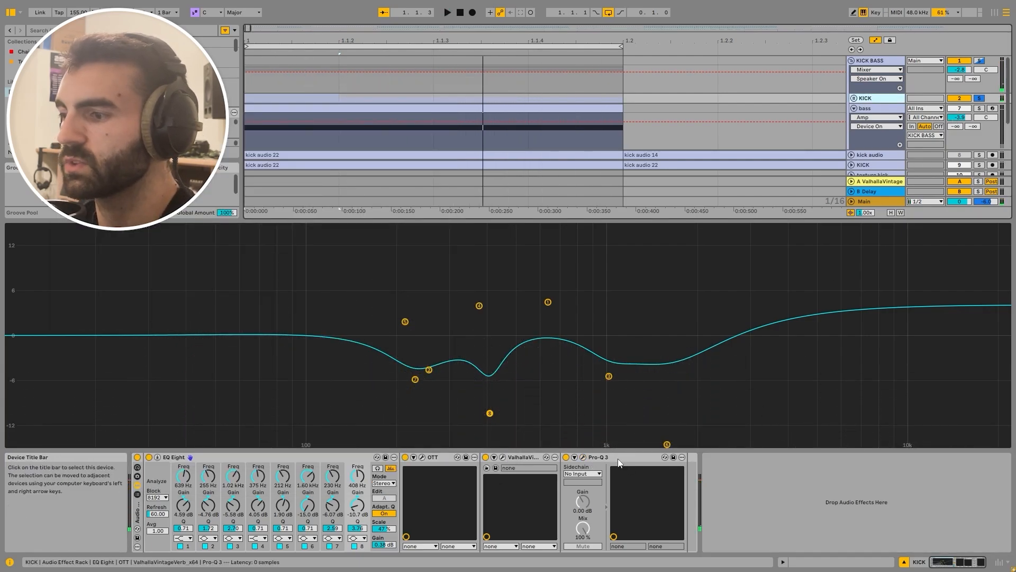
{"action": "left_click", "coordinate": [889, 66]}
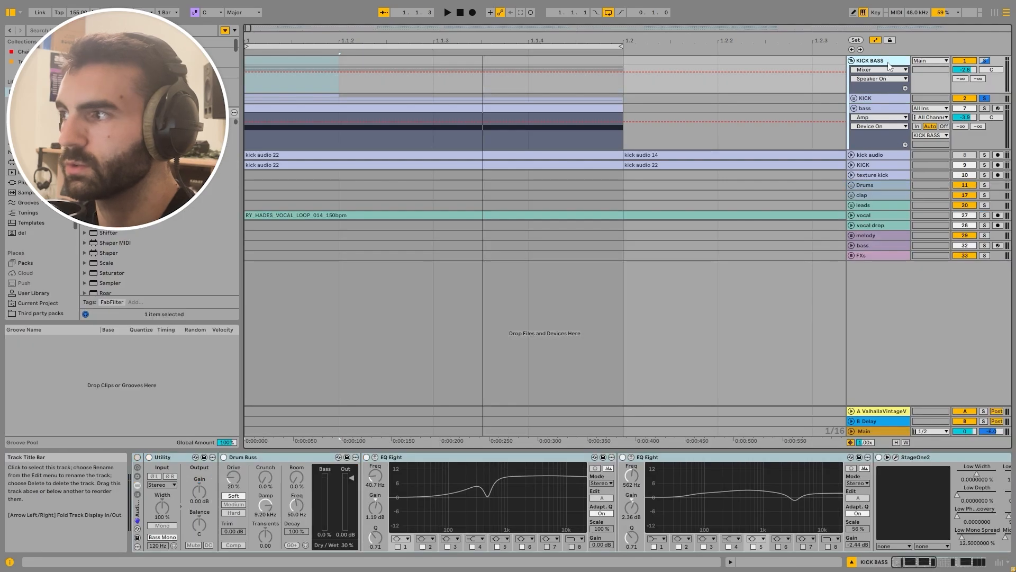
{"action": "left_click", "coordinate": [885, 99]}
{"action": "left_click", "coordinate": [890, 109]}
{"action": "left_click", "coordinate": [984, 108]}
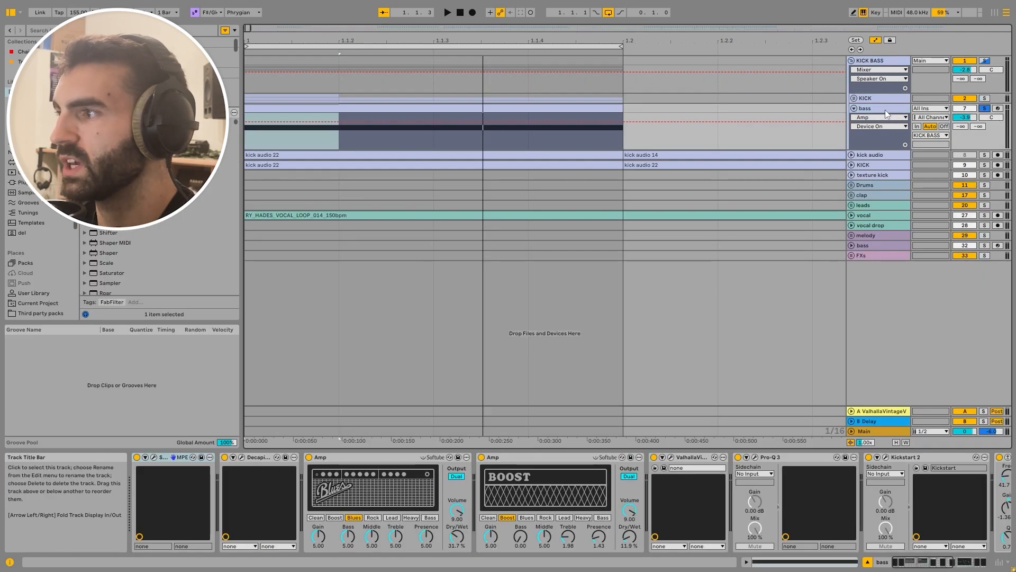
{"action": "key", "text": "space"}
{"action": "key", "text": "space"}
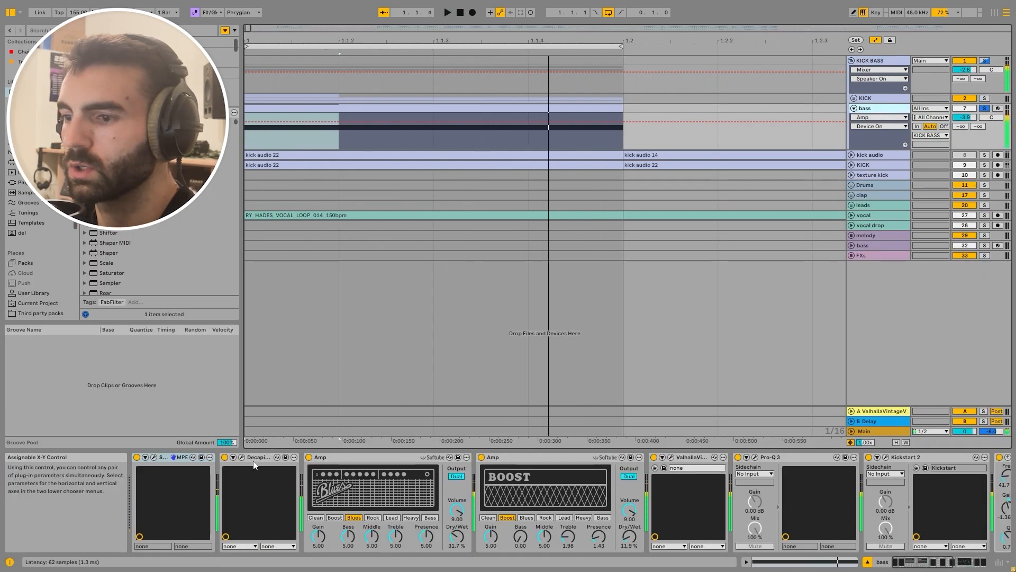
Group all bass effects from Decapitator through the last Newfangled device into one rack and switch the rack off
{"action": "left_click", "coordinate": [259, 458]}
{"action": "left_click", "coordinate": [974, 562]}
{"action": "left_click", "coordinate": [911, 458], "text": "shift"}
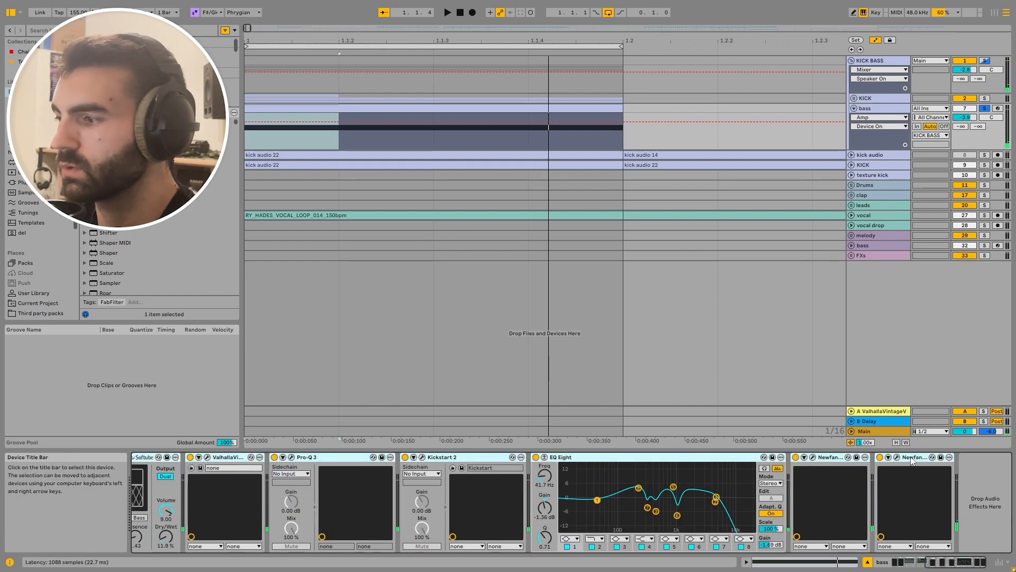
{"action": "left_click_drag", "start_coordinate": [960, 561], "coordinate": [921, 562]}
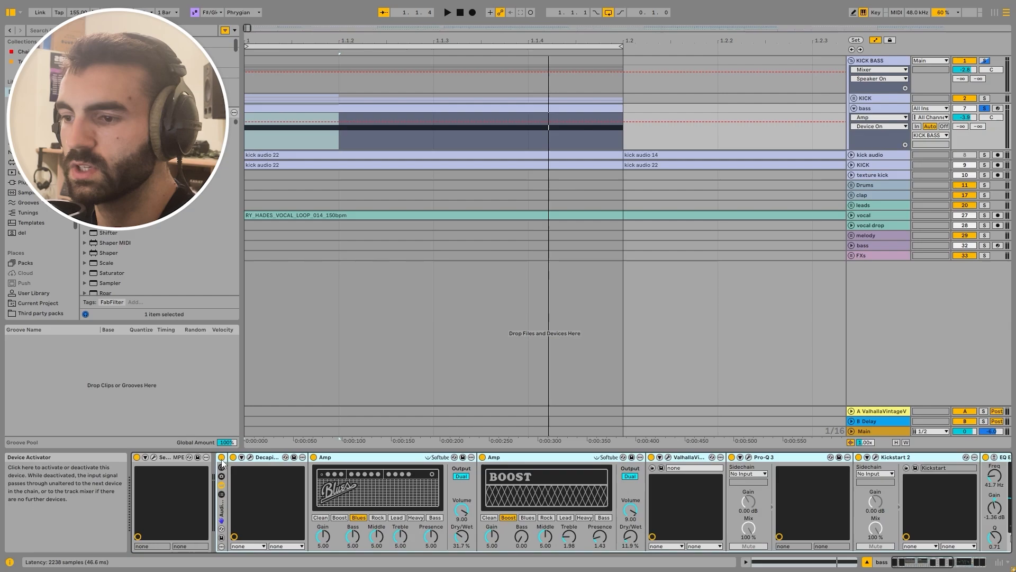
{"action": "key", "text": "ctrl+g"}
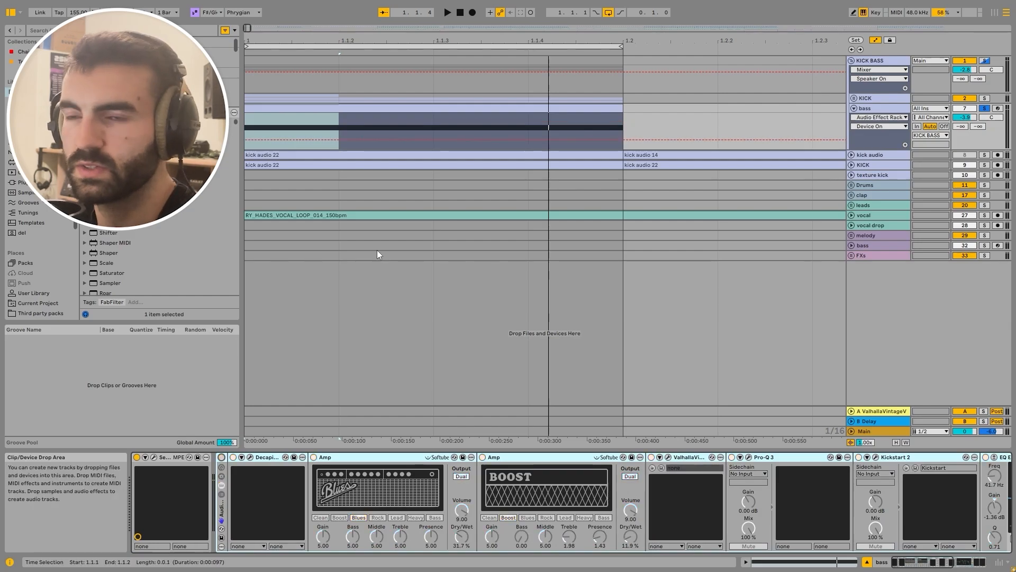
Inspect the F#2 note in the bass MIDI clip and return to the bass track's devices
{"action": "double_click", "coordinate": [381, 110]}
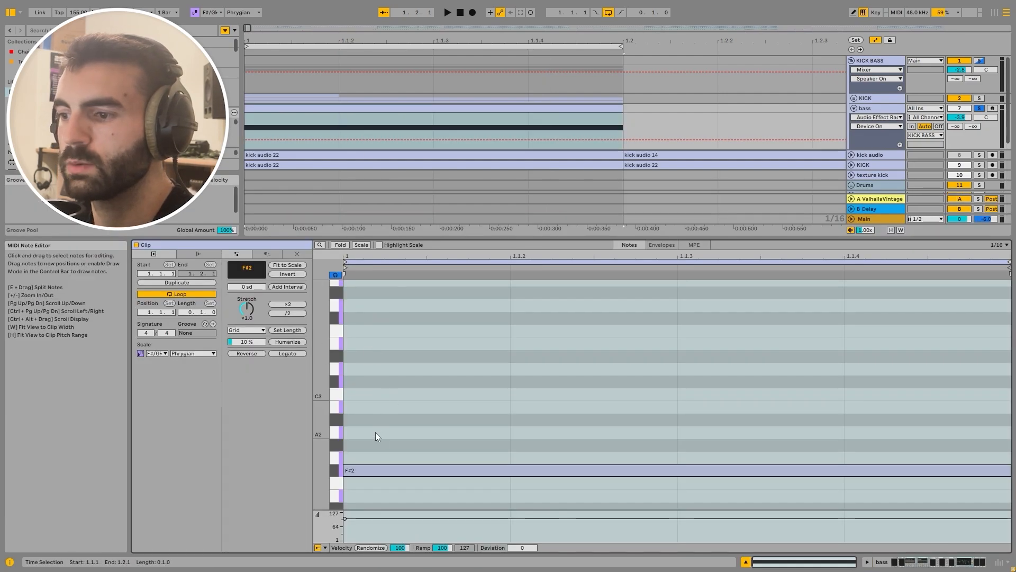
{"action": "left_click_drag", "start_coordinate": [450, 428], "coordinate": [423, 494]}
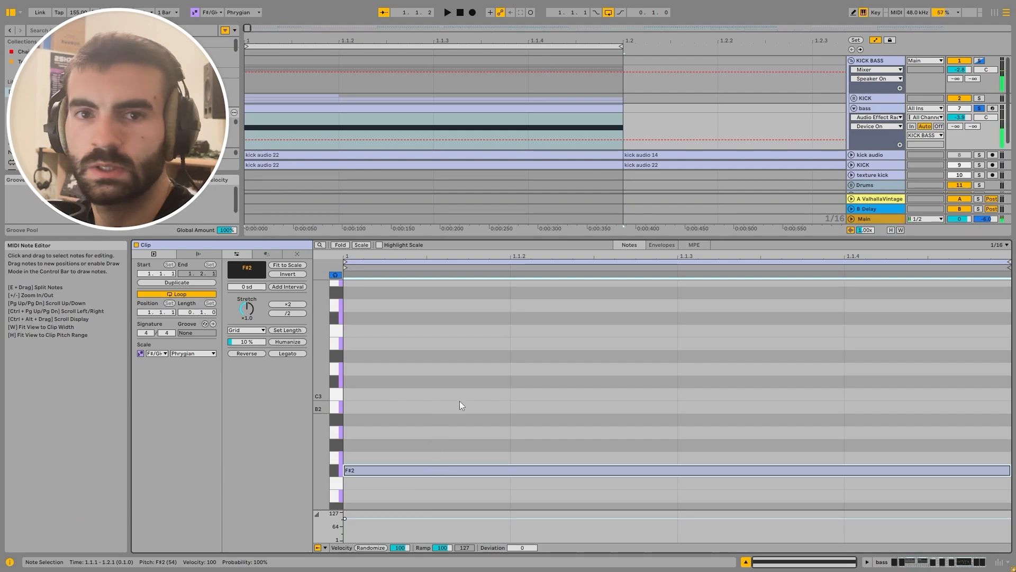
{"action": "double_click", "coordinate": [895, 109]}
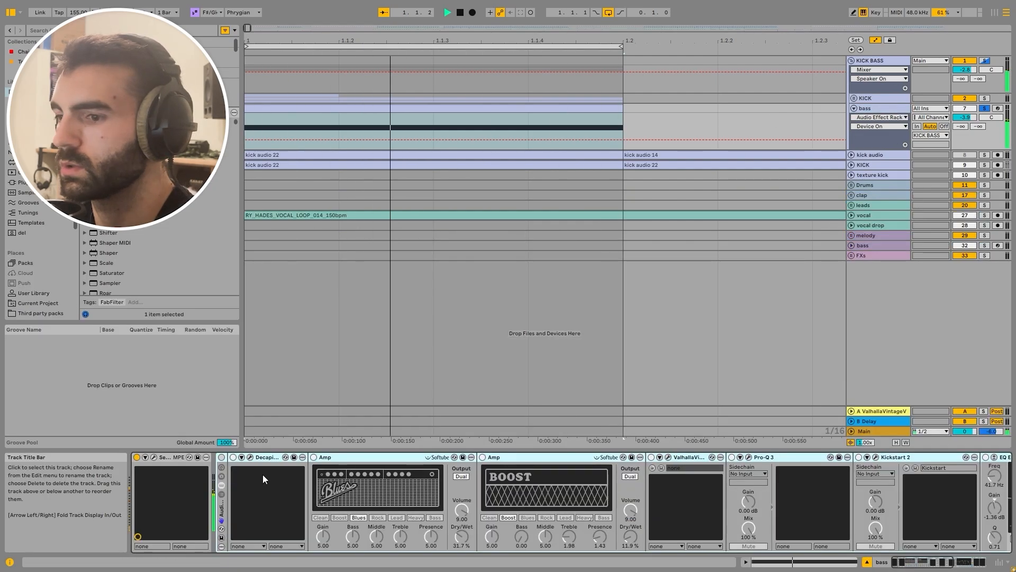
Open Serum on the bass track, show LFO 1, and play the unprocessed bass
{"action": "left_click", "coordinate": [154, 456]}
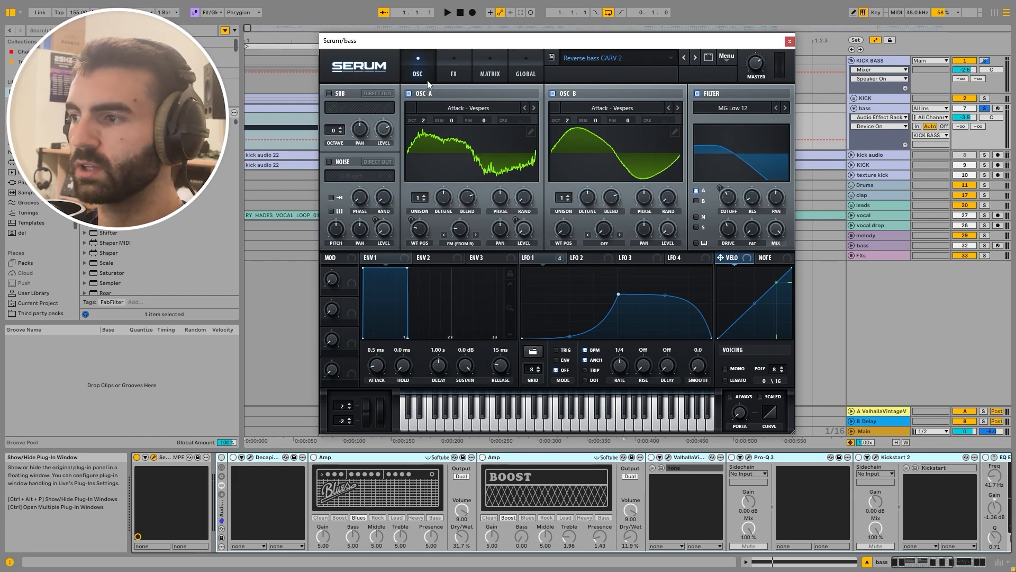
{"action": "left_click", "coordinate": [546, 258]}
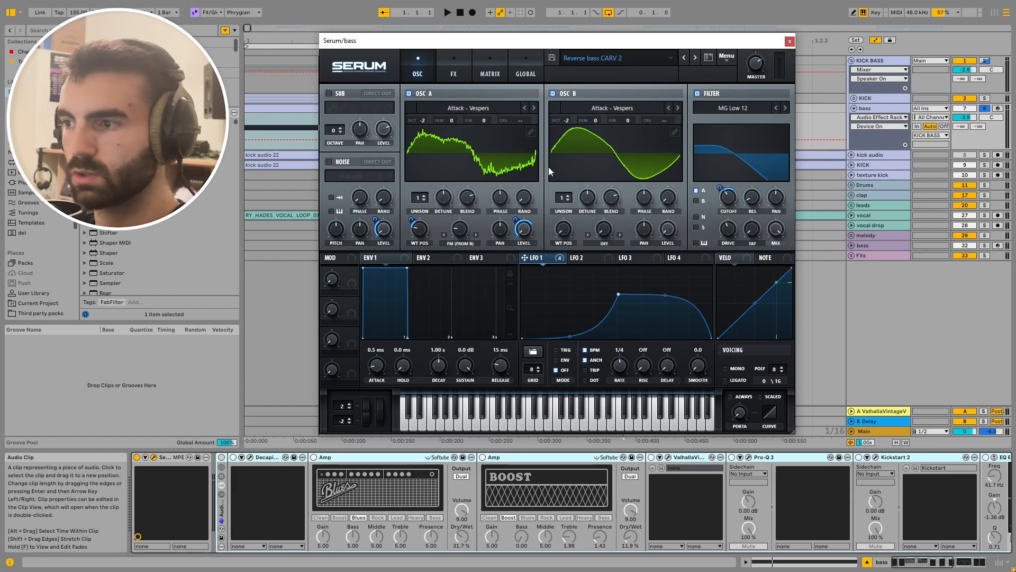
{"action": "key", "text": "space"}
{"action": "key", "text": "space"}
Audition the FM (From B) warp amount of Serum's oscillator A during playback
{"action": "left_click", "coordinate": [456, 228]}
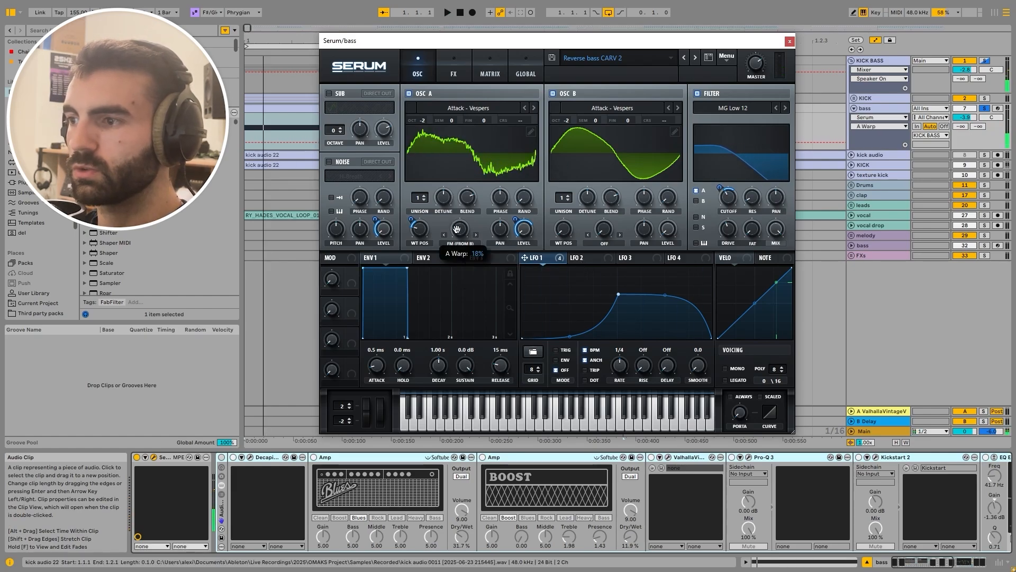
{"action": "key", "text": "space"}
{"action": "left_click_drag", "start_coordinate": [464, 231], "coordinate": [465, 213]}
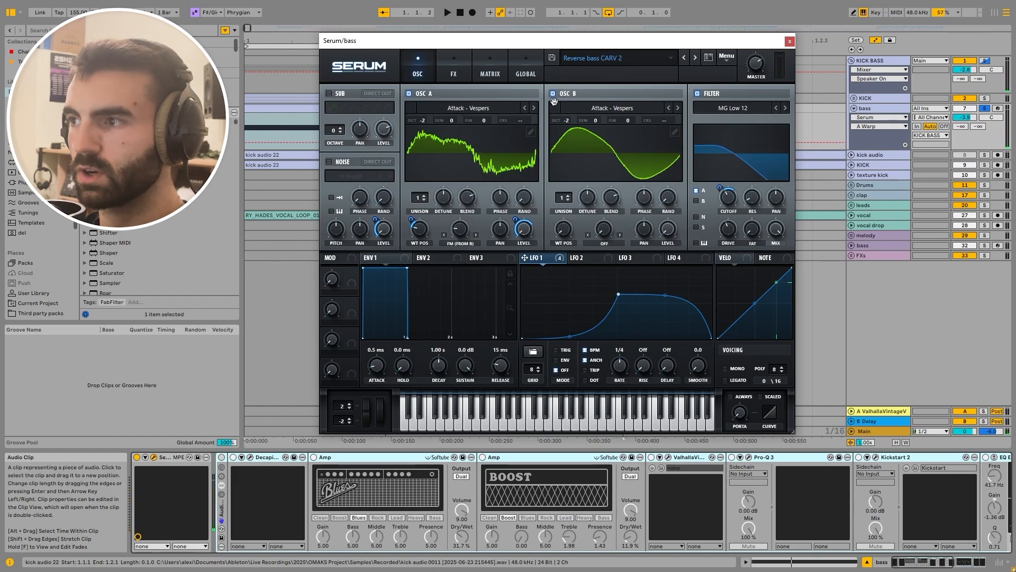
Audition the octave setting of Serum's oscillator B while the bass plays
{"action": "key", "text": "space"}
{"action": "left_click_drag", "start_coordinate": [569, 124], "coordinate": [578, 125]}
{"action": "key", "text": "space"}
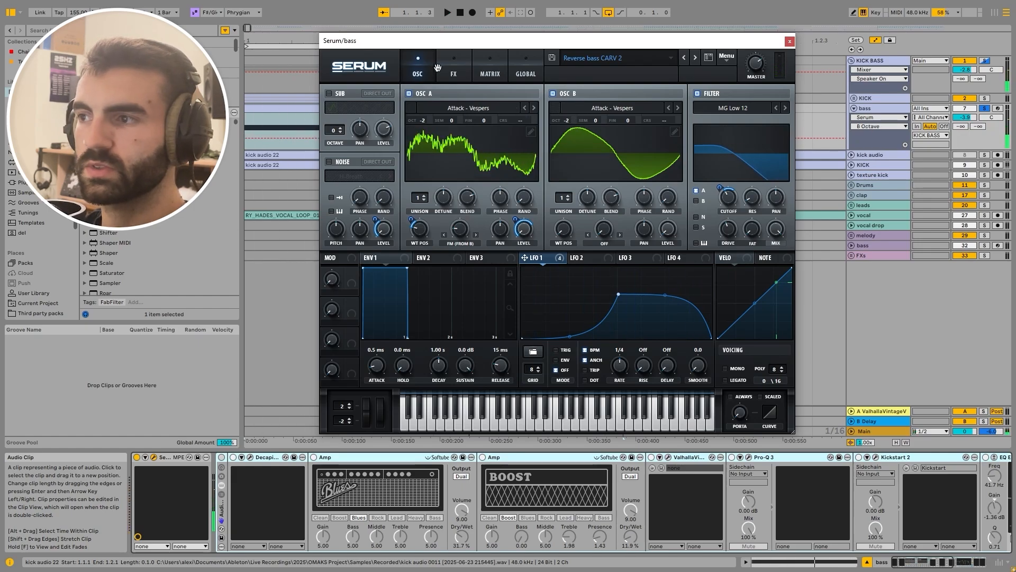
Show Serum's effects with the Diode 1 distortion, and compare the bass with the reverb off and on during playback
{"action": "left_click", "coordinate": [461, 74]}
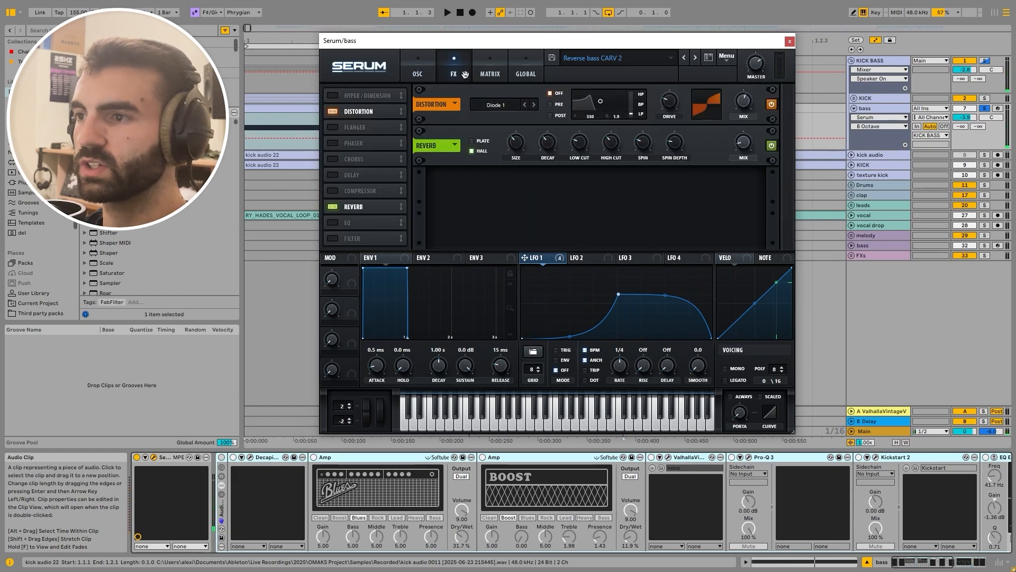
{"action": "left_click", "coordinate": [536, 105]}
{"action": "key", "text": "space"}
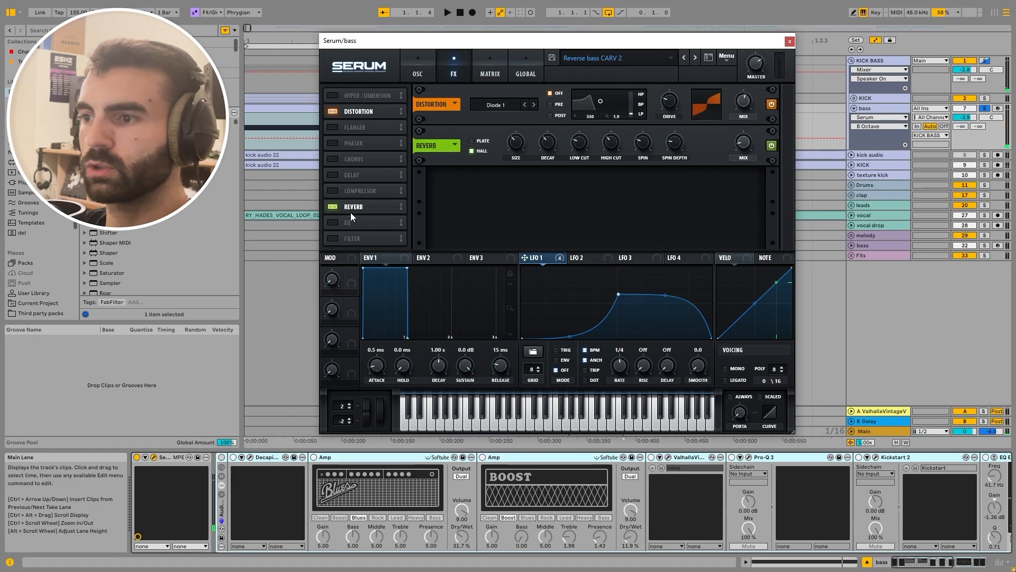
{"action": "left_click", "coordinate": [333, 207]}
{"action": "left_click", "coordinate": [333, 206]}
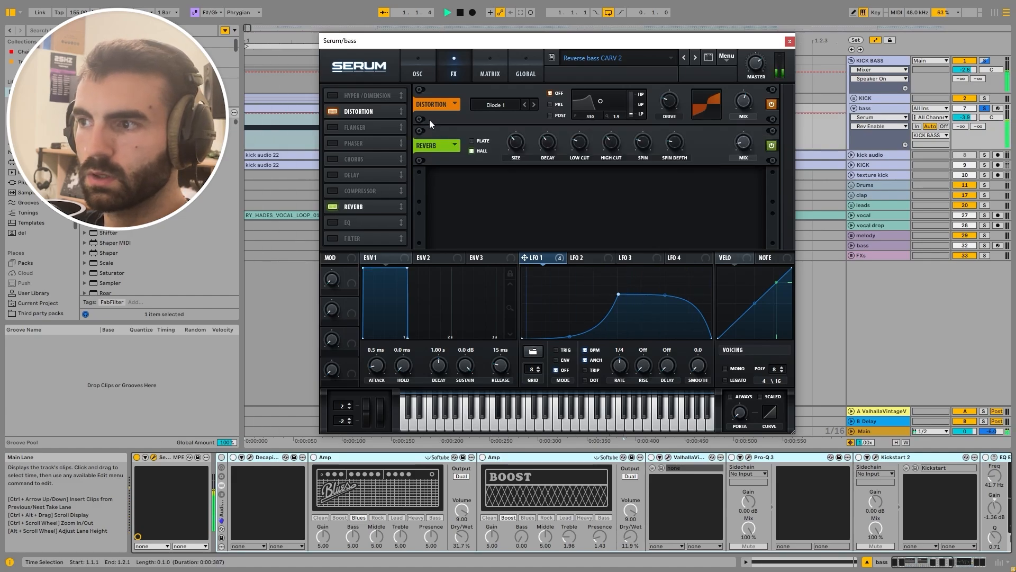
Return to Serum's oscillator page and slightly nudge the peak point of LFO 1 while the bass plays
{"action": "left_click", "coordinate": [417, 70]}
{"action": "left_click", "coordinate": [453, 67]}
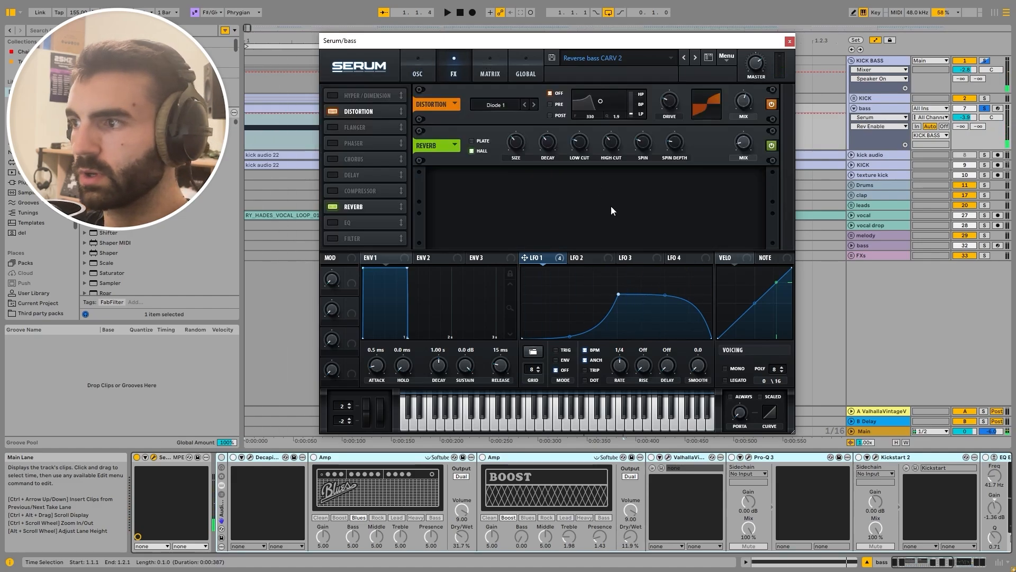
{"action": "left_click", "coordinate": [419, 70]}
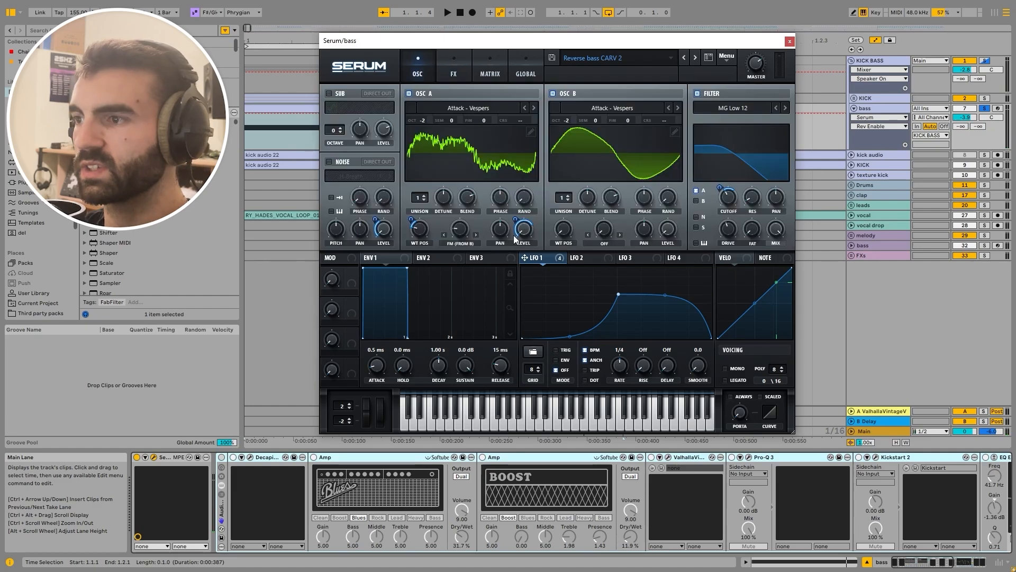
{"action": "key", "text": "space"}
{"action": "mouse_move", "coordinate": [621, 293]}
{"action": "left_mouse_down"}
{"action": "mouse_move", "coordinate": [597, 293]}
{"action": "mouse_move", "coordinate": [608, 281]}
{"action": "mouse_move", "coordinate": [618, 296]}
{"action": "left_mouse_up"}
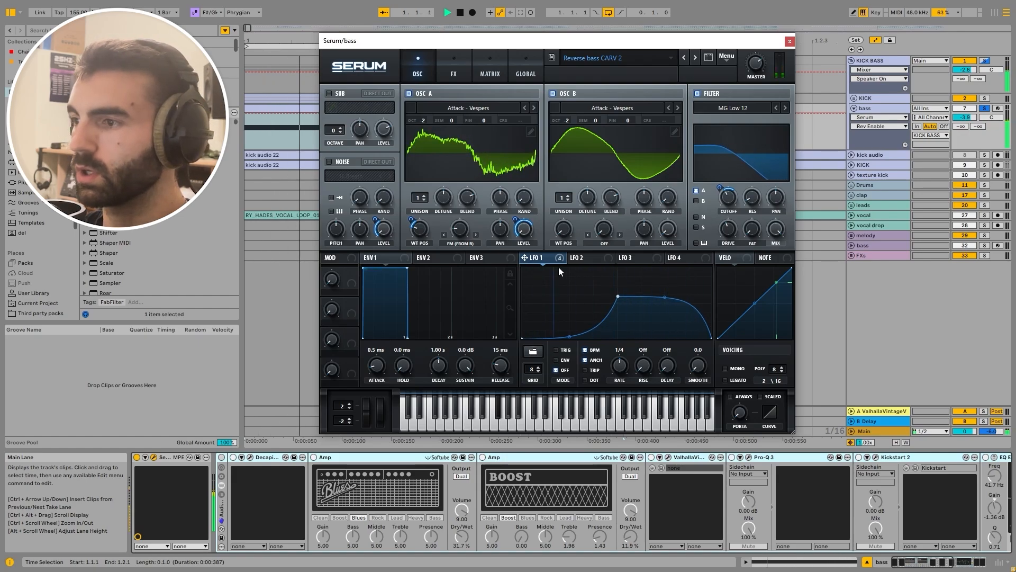
Audition the modulation amount on Serum's filter cutoff, stop playback and close Serum
{"action": "left_click_drag", "start_coordinate": [723, 190], "coordinate": [717, 188]}
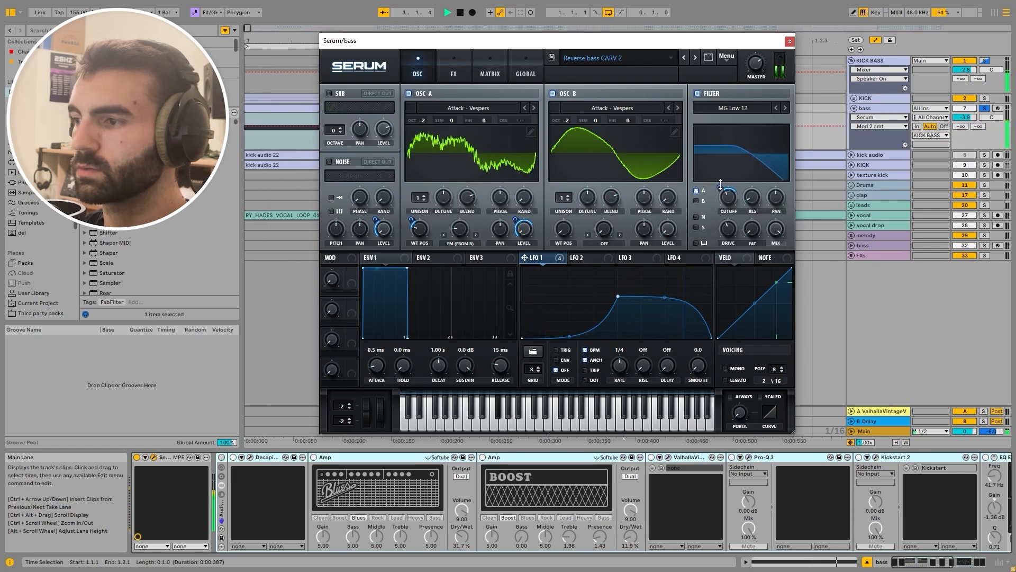
{"action": "key", "text": "space"}
{"action": "left_click", "coordinate": [789, 41]}
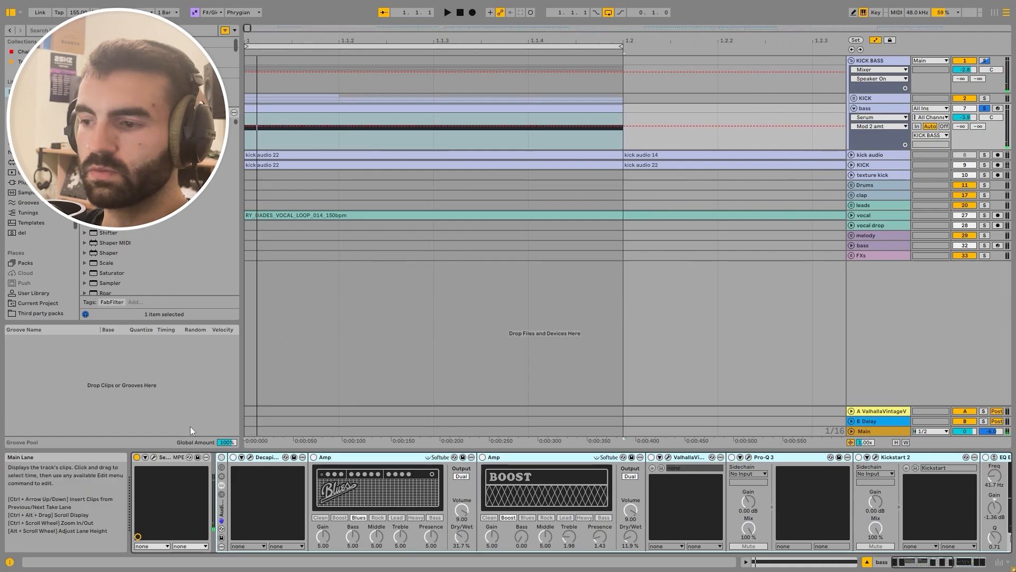
Look through the bass track's effects chain and turn its Audio Effect Rack back on
{"action": "left_click", "coordinate": [269, 456]}
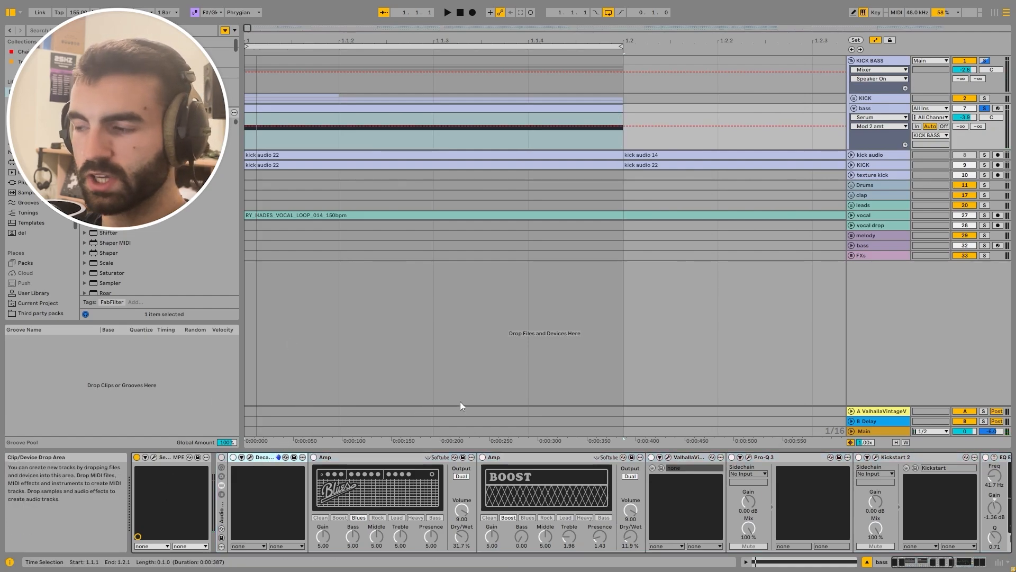
{"action": "left_click_drag", "start_coordinate": [921, 562], "coordinate": [943, 563]}
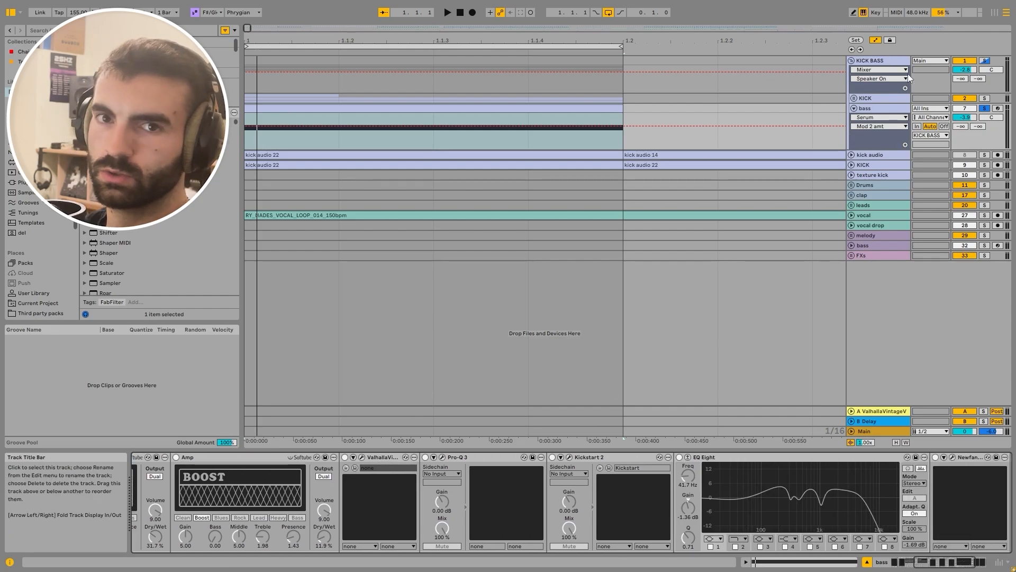
{"action": "scroll", "coordinate": [982, 527], "scroll_direction": "right", "scroll_amount": 5}
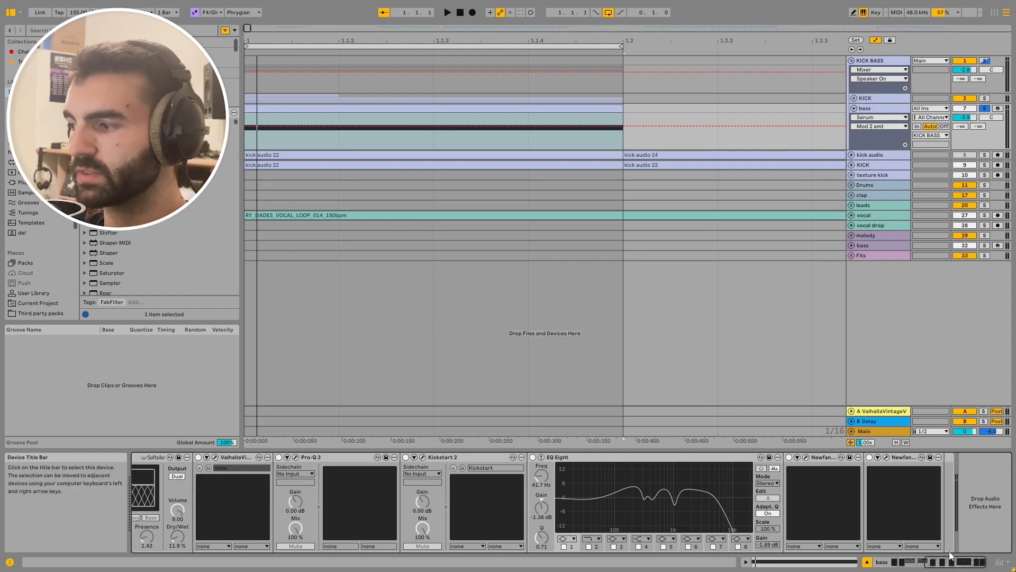
{"action": "scroll", "coordinate": [949, 551], "scroll_direction": "left", "scroll_amount": 10}
{"action": "left_click", "coordinate": [222, 457]}
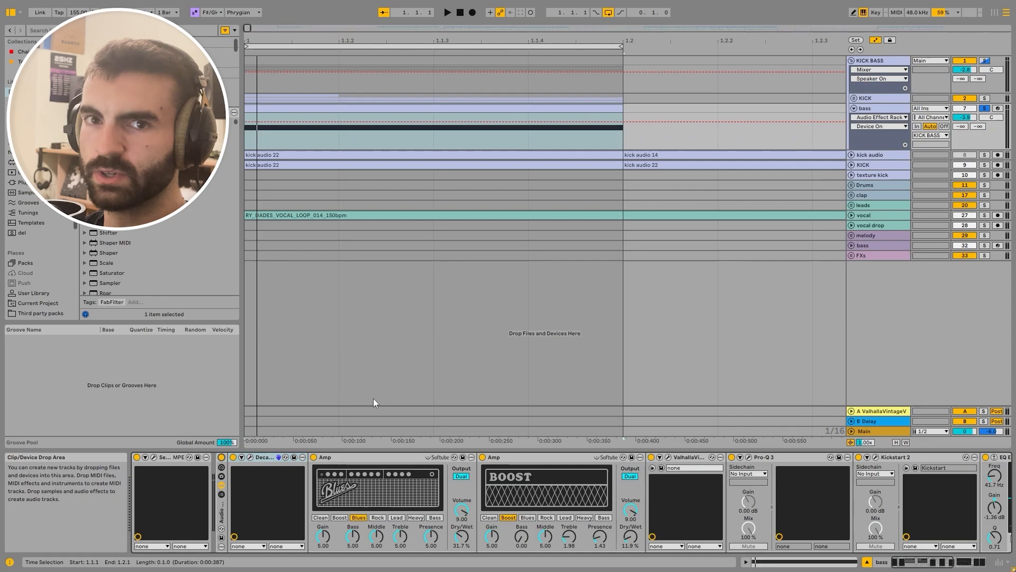
Turn off every effect in the bass rack except Decapitator, from the last Newfangled Saturate back to the Amps
{"action": "scroll", "coordinate": [788, 499], "scroll_direction": "right", "scroll_amount": 8}
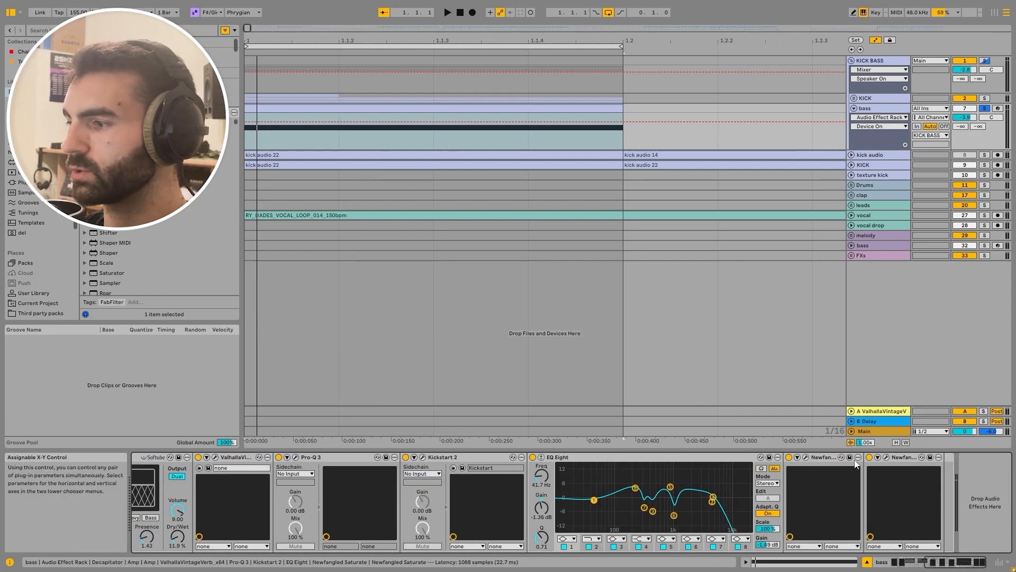
{"action": "left_click", "coordinate": [869, 457]}
{"action": "left_click", "coordinate": [788, 457]}
{"action": "left_click", "coordinate": [533, 457]}
{"action": "left_click", "coordinate": [405, 457]}
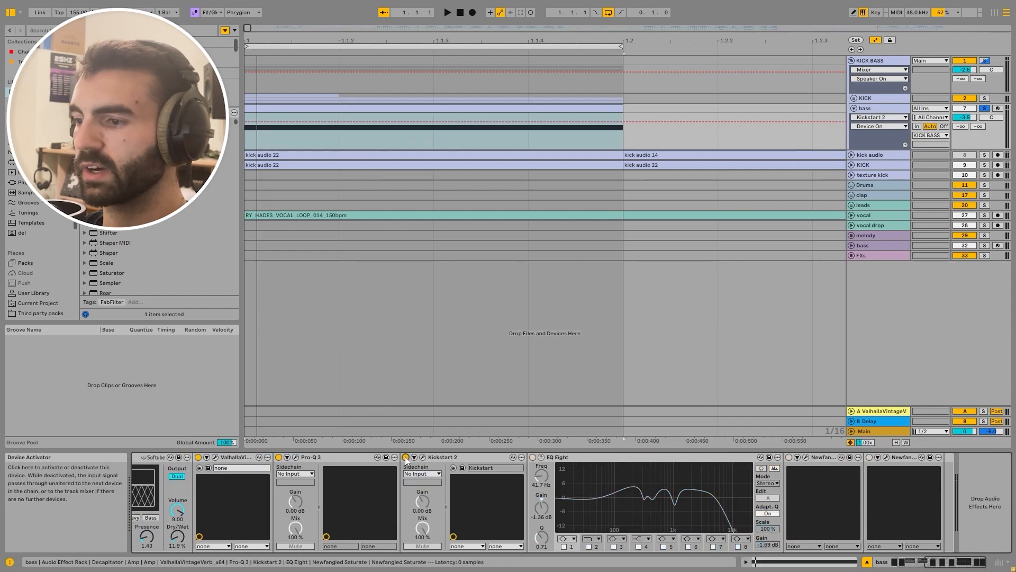
{"action": "left_click", "coordinate": [279, 457]}
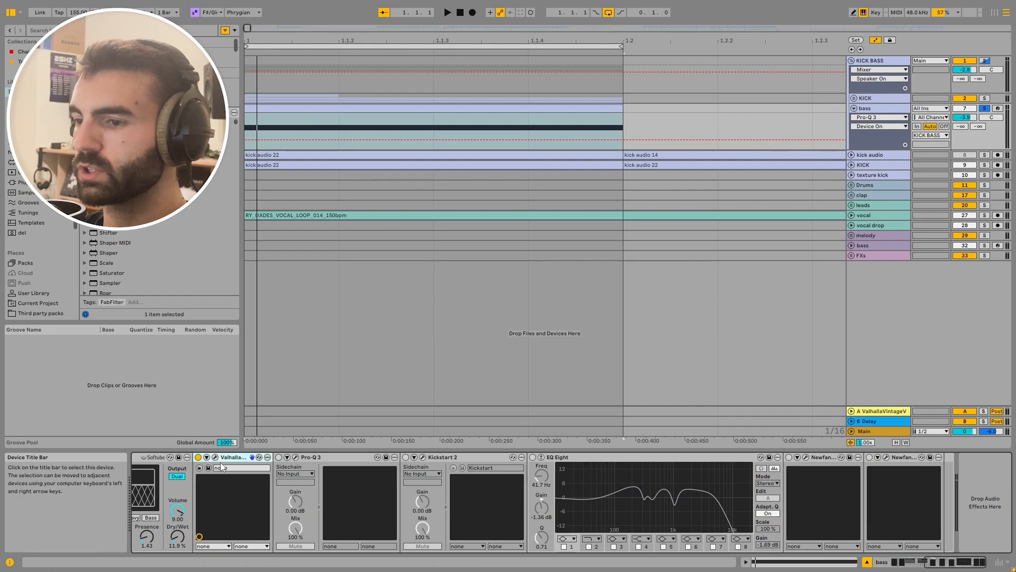
{"action": "left_click", "coordinate": [198, 458]}
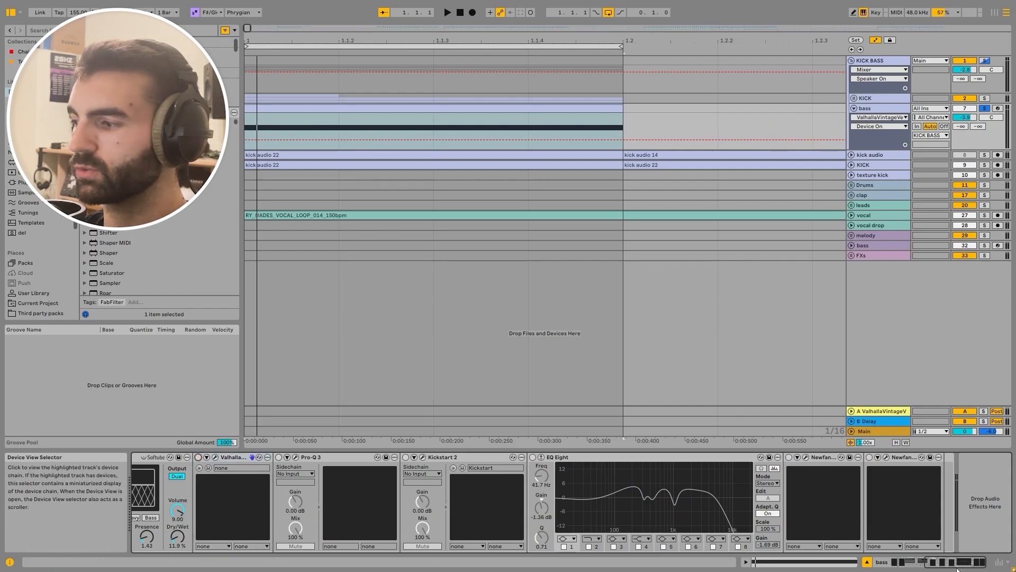
{"action": "left_click_drag", "start_coordinate": [957, 567], "coordinate": [742, 550]}
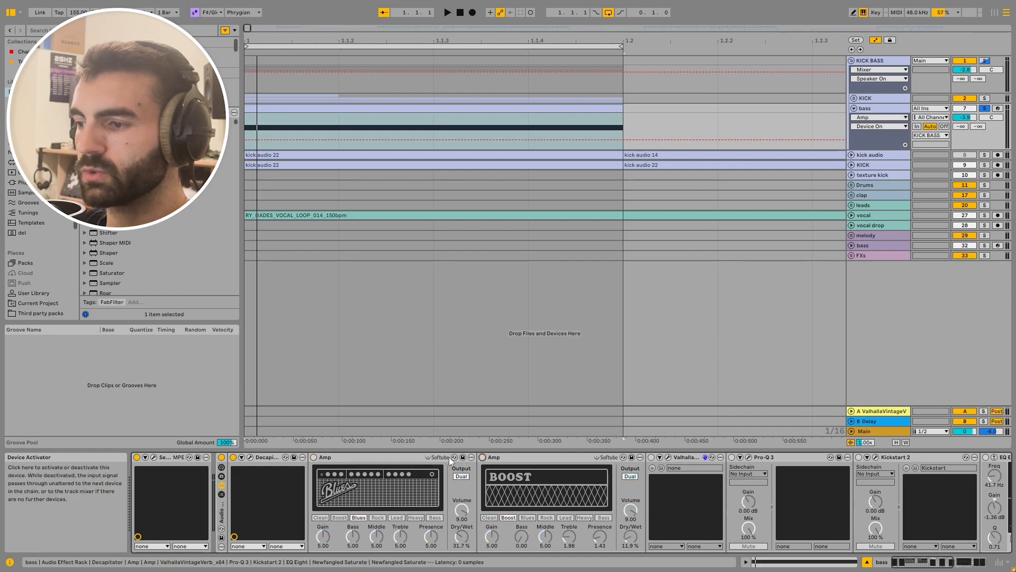
Compare the bass with Decapitator off and on during playback, and inspect the plug-in's settings
{"action": "key", "text": "space"}
{"action": "left_click", "coordinate": [234, 457]}
{"action": "left_click", "coordinate": [234, 457]}
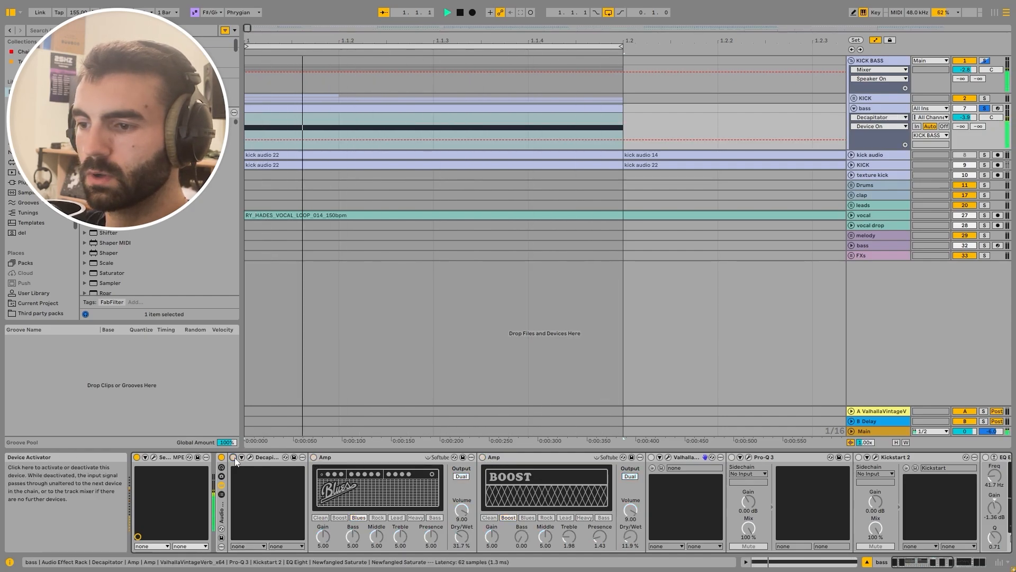
{"action": "left_click", "coordinate": [252, 457]}
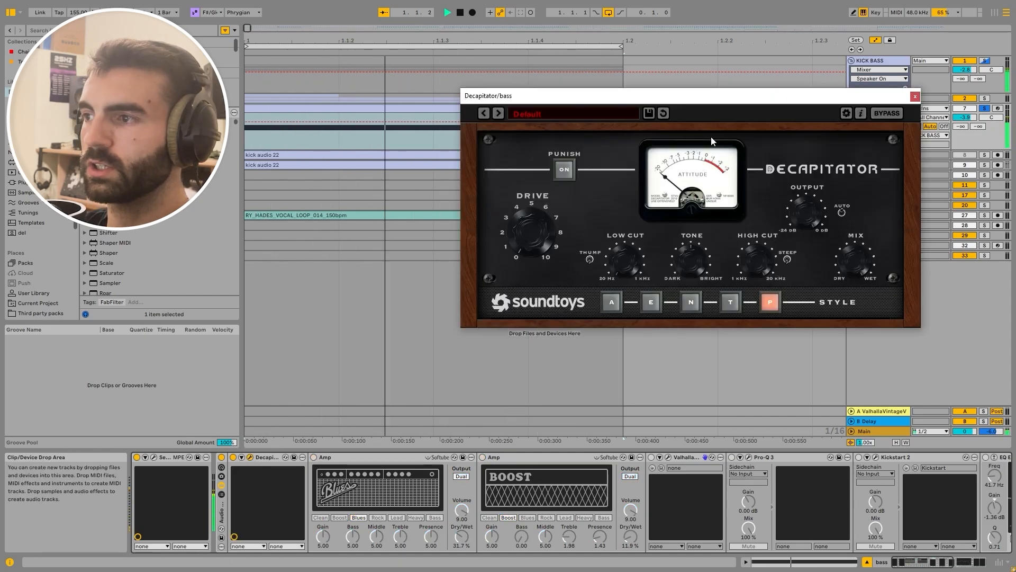
{"action": "left_click_drag", "start_coordinate": [719, 97], "coordinate": [551, 115]}
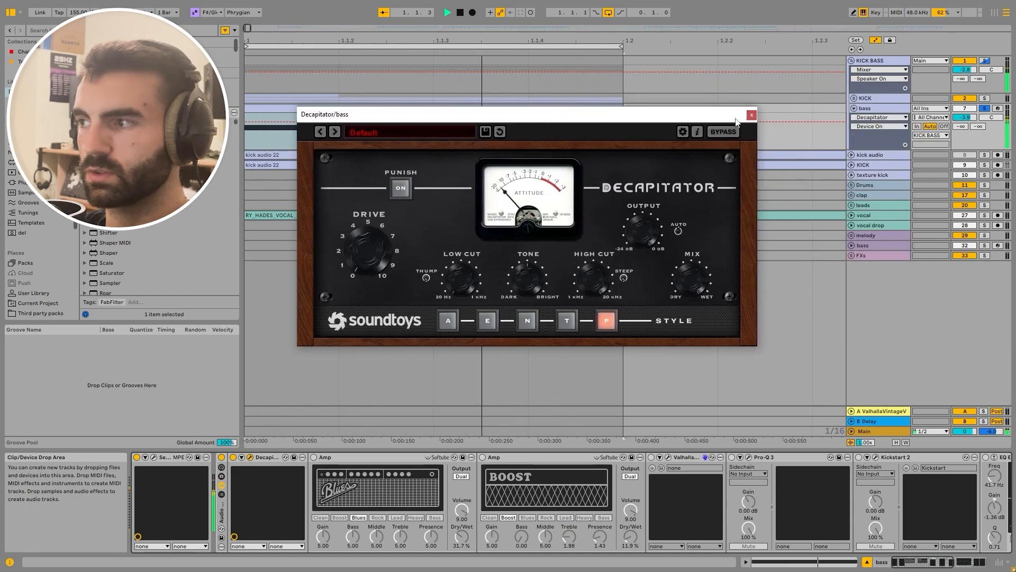
{"action": "left_click", "coordinate": [752, 115]}
{"action": "key", "text": "space"}
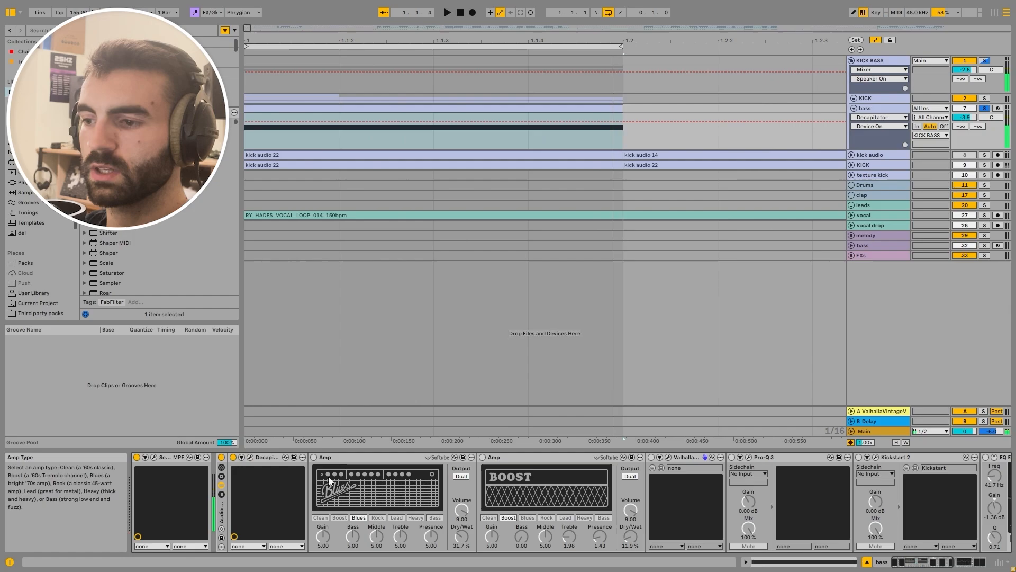
Turn on the Blues Amp and the Boost Amp, and audition the bass through both
{"action": "left_click", "coordinate": [337, 460]}
{"action": "key", "text": "space"}
{"action": "left_click", "coordinate": [482, 456]}
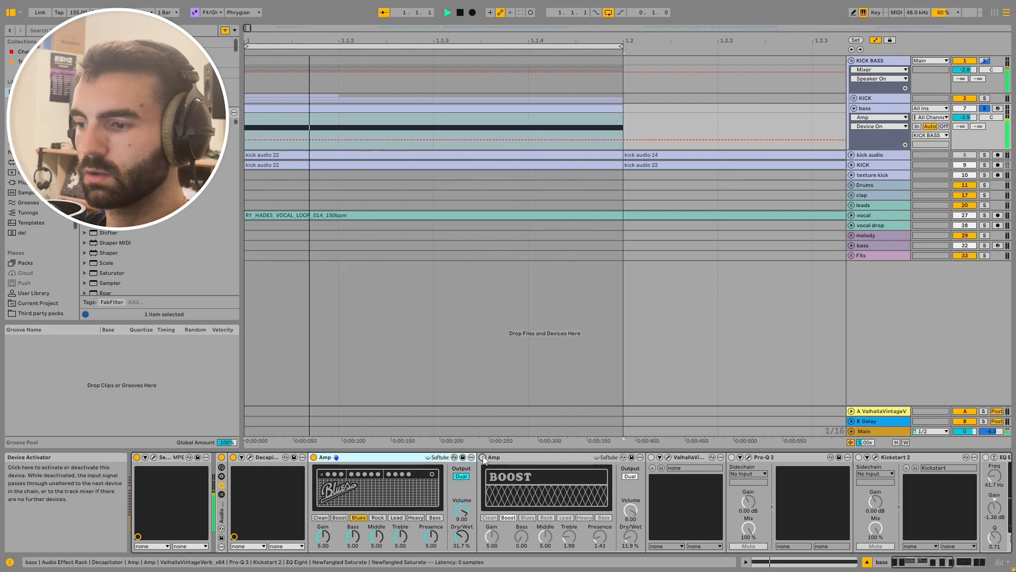
{"action": "key", "text": "space"}
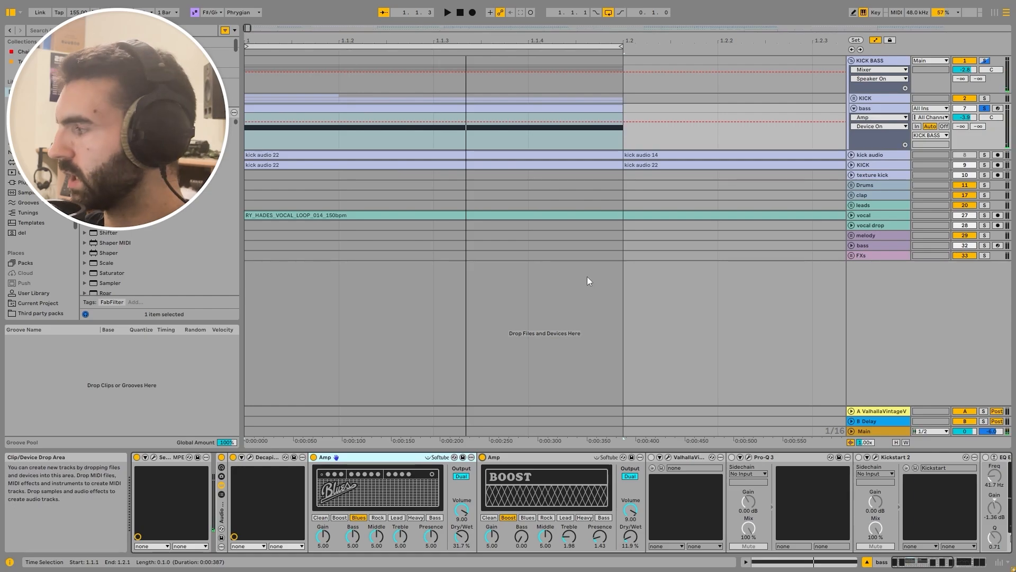
Turn on ValhallaVintageVerb, inspect its Concert Hall settings and audition the bass with the reverb
{"action": "left_click", "coordinate": [651, 457]}
{"action": "left_click", "coordinate": [669, 458]}
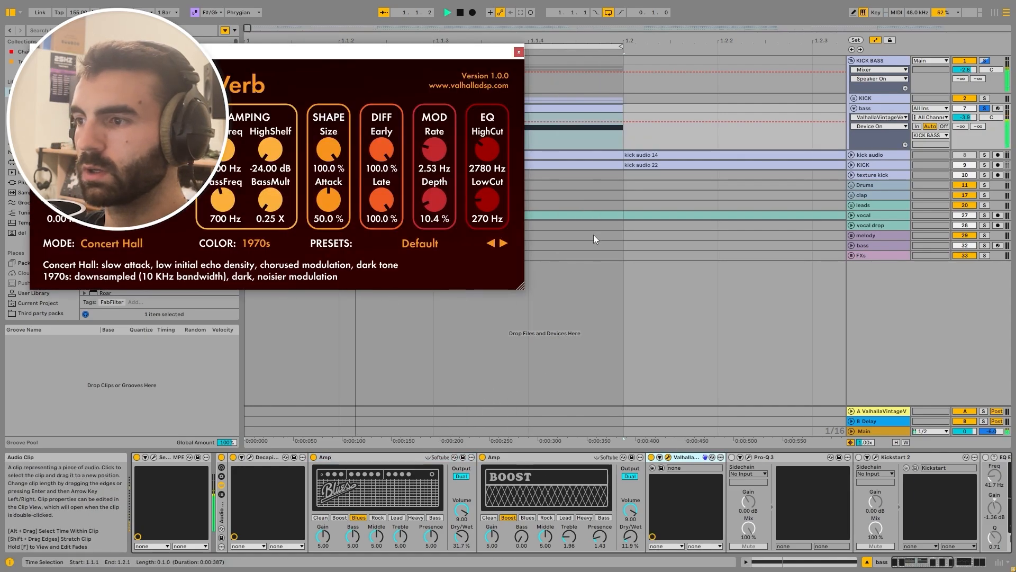
{"action": "key", "text": "space"}
{"action": "left_click", "coordinate": [519, 52]}
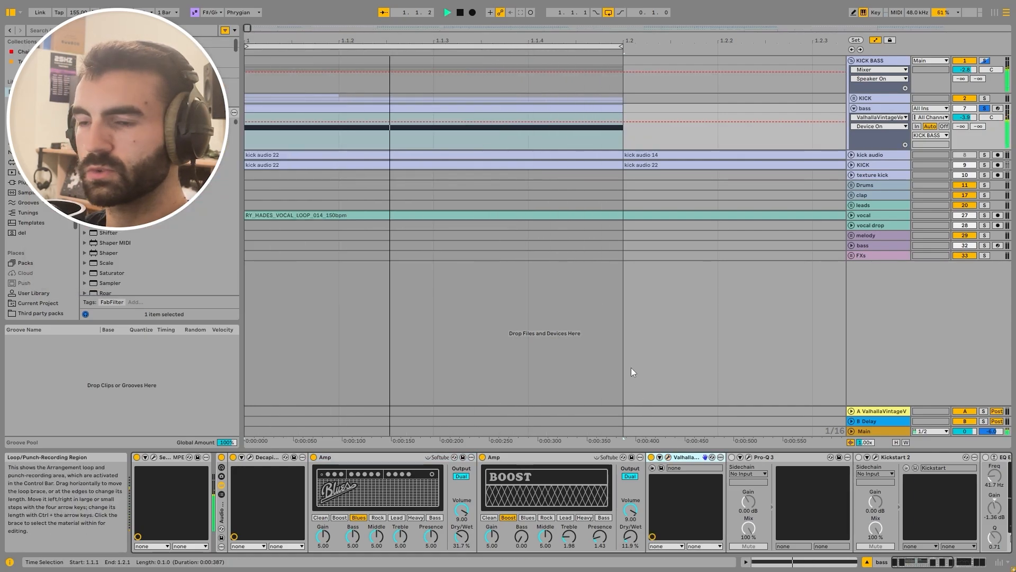
{"action": "key", "text": "space"}
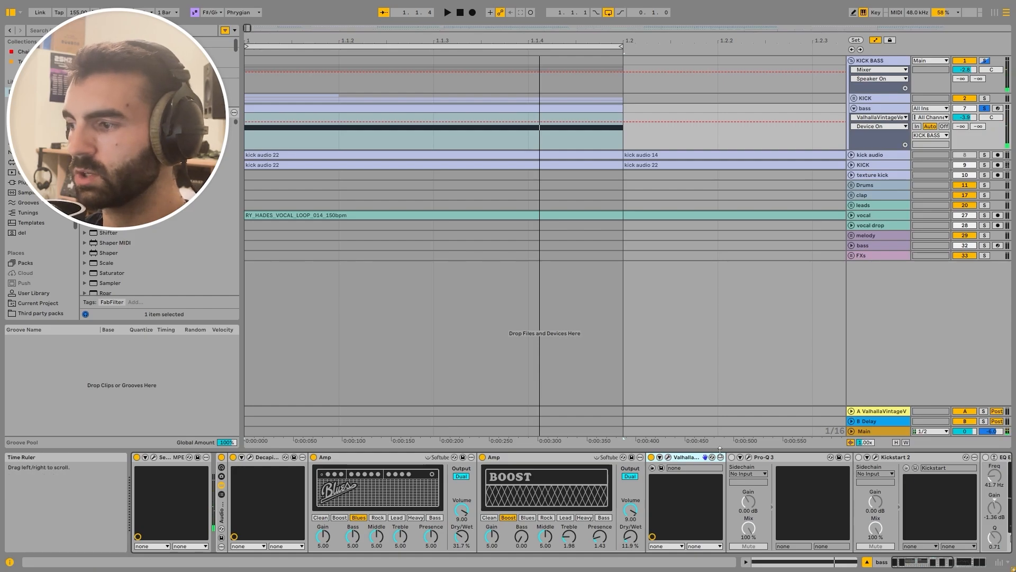
Inspect the EQ curve in Pro-Q 3 on the bass and turn the EQ on
{"action": "left_click", "coordinate": [747, 457]}
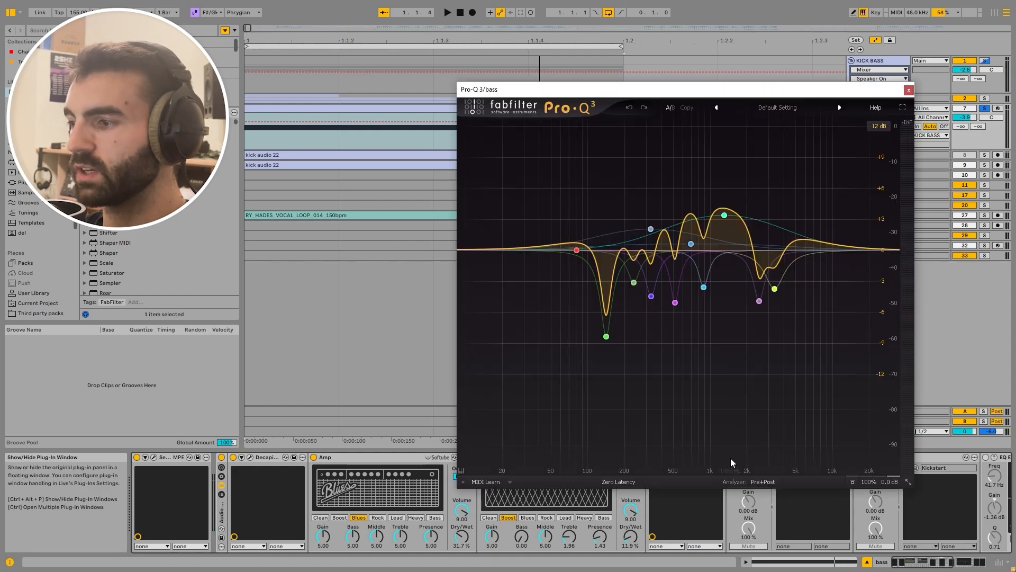
{"action": "left_click", "coordinate": [909, 90]}
{"action": "left_click_drag", "start_coordinate": [930, 563], "coordinate": [942, 563]}
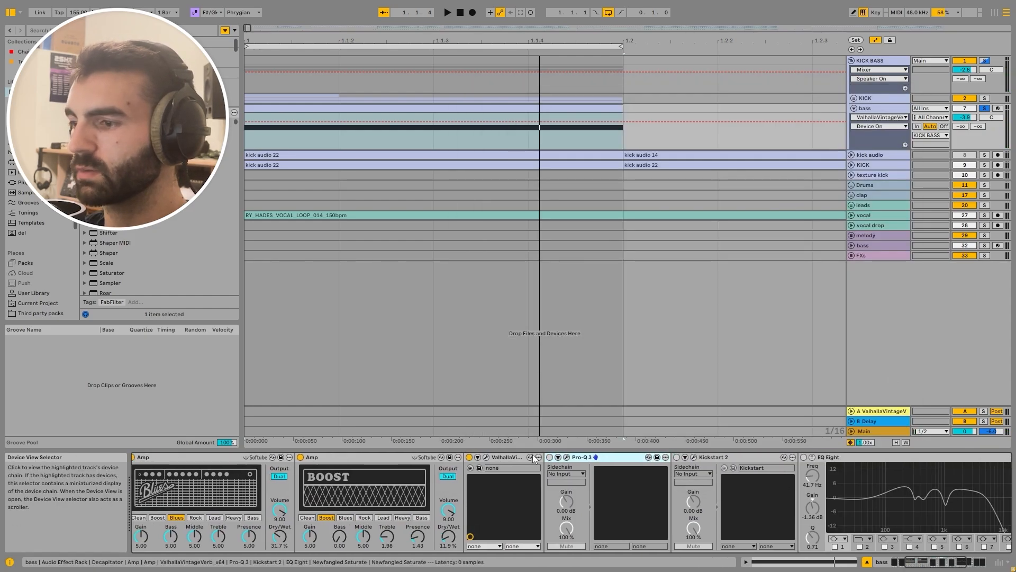
{"action": "left_click", "coordinate": [550, 457]}
Turn on Kickstart 2 during playback and inspect its ducking curve
{"action": "left_click", "coordinate": [677, 457]}
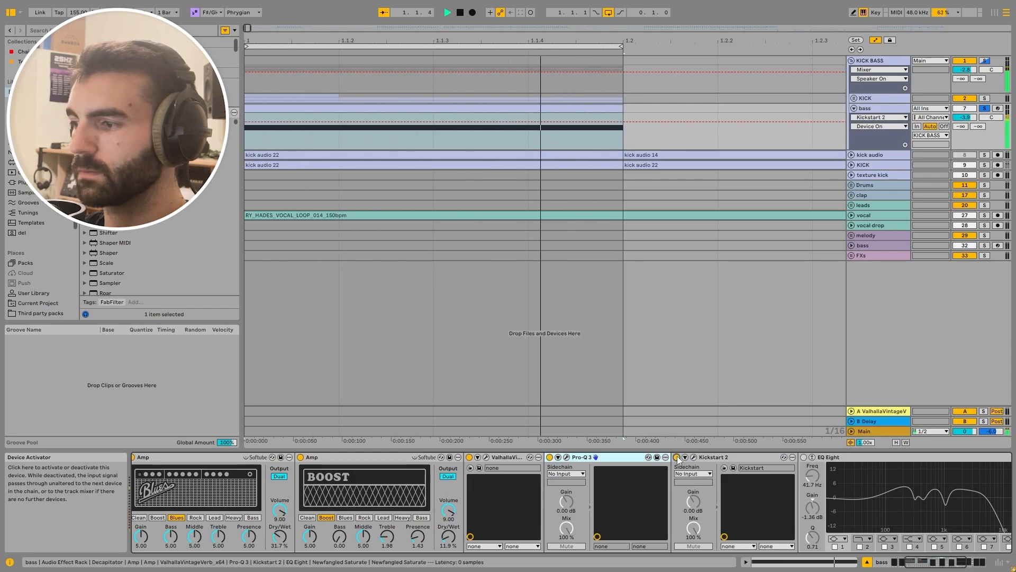
{"action": "left_click", "coordinate": [694, 457]}
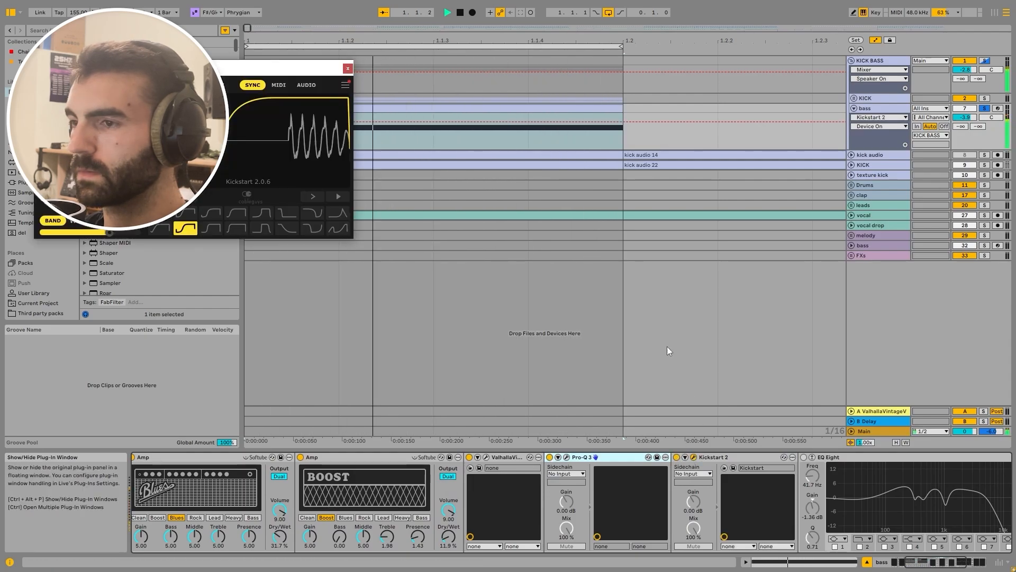
{"action": "left_click", "coordinate": [348, 68]}
Turn on EQ Eight and the first Newfangled Saturate, and inspect Saturate's clipping while the bass plays
{"action": "left_click", "coordinate": [804, 457]}
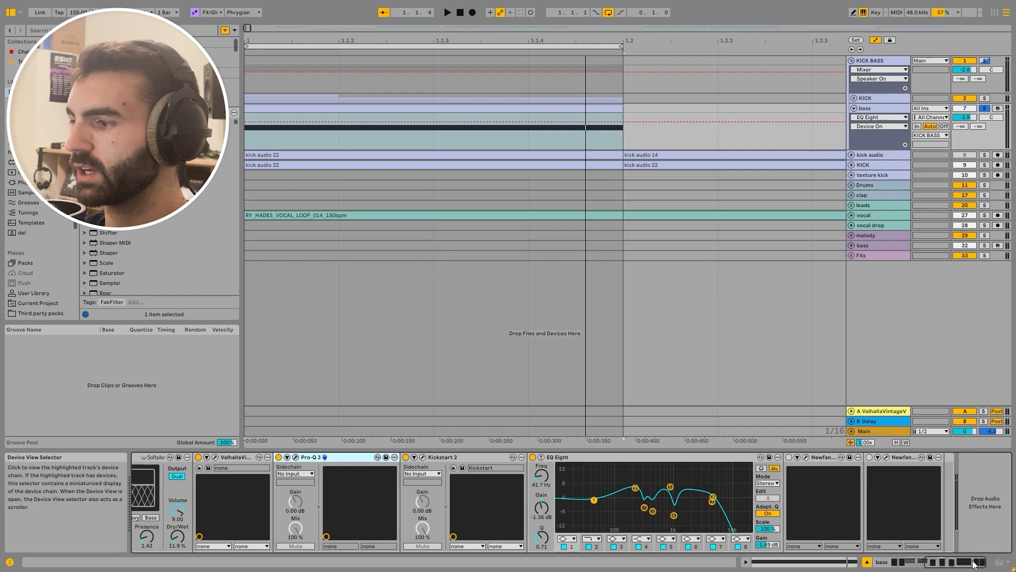
{"action": "key", "text": "space"}
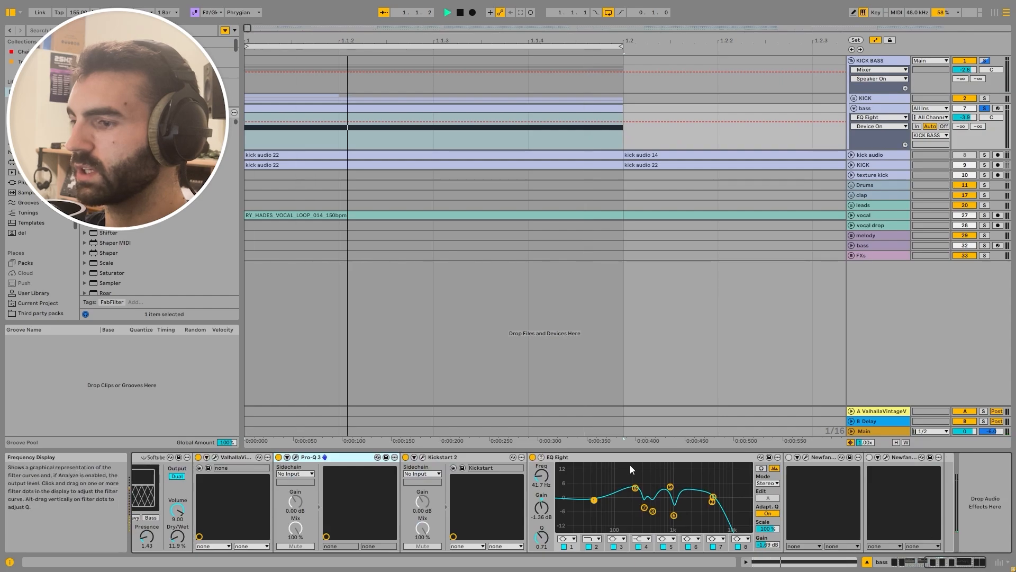
{"action": "left_click", "coordinate": [789, 457]}
{"action": "left_click", "coordinate": [806, 459]}
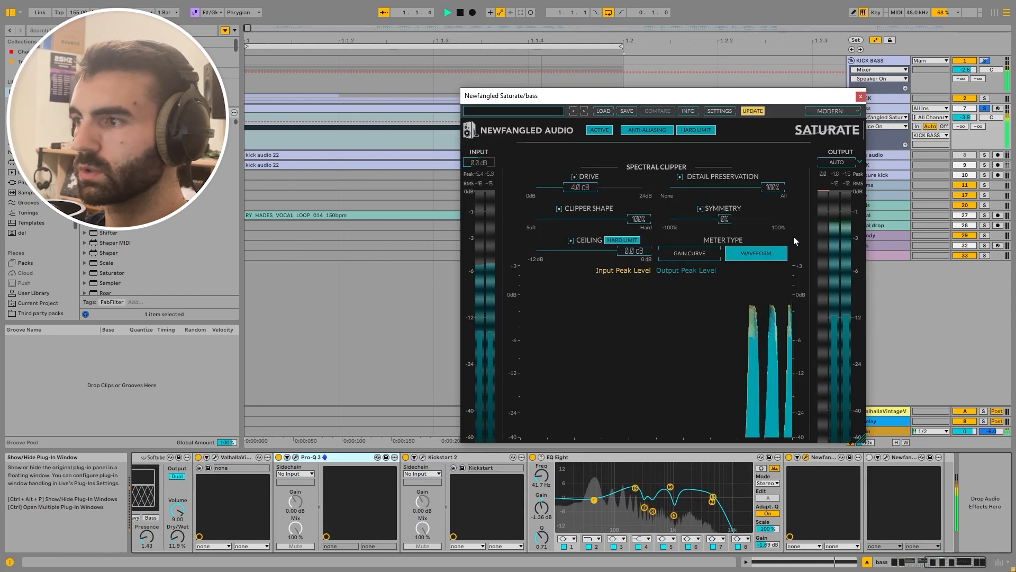
{"action": "left_click", "coordinate": [861, 97]}
Turn on the second Newfangled Saturate, compare the bass with it off and on, and reposition its window to show the settings
{"action": "left_click", "coordinate": [885, 457]}
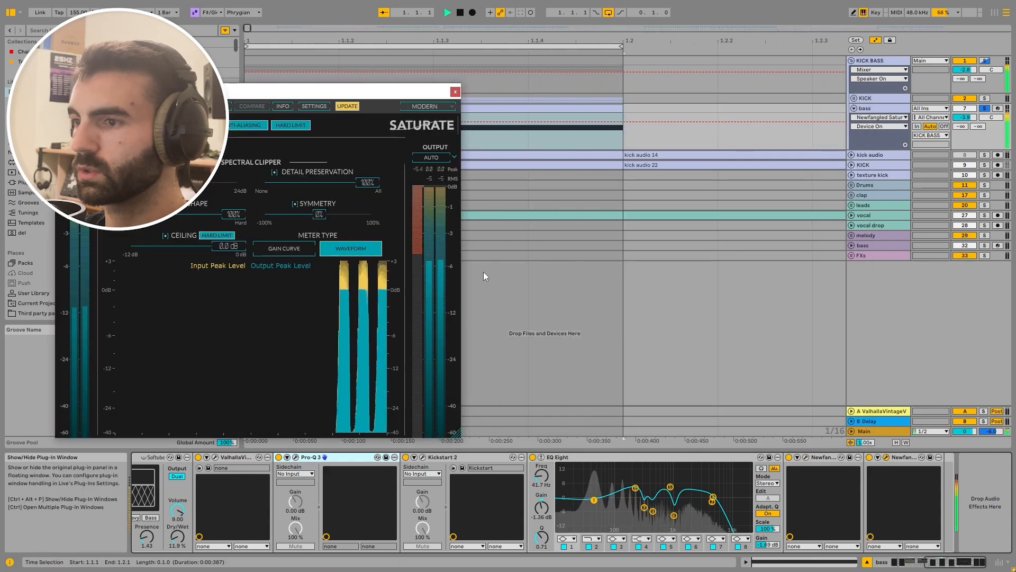
{"action": "key", "text": "space"}
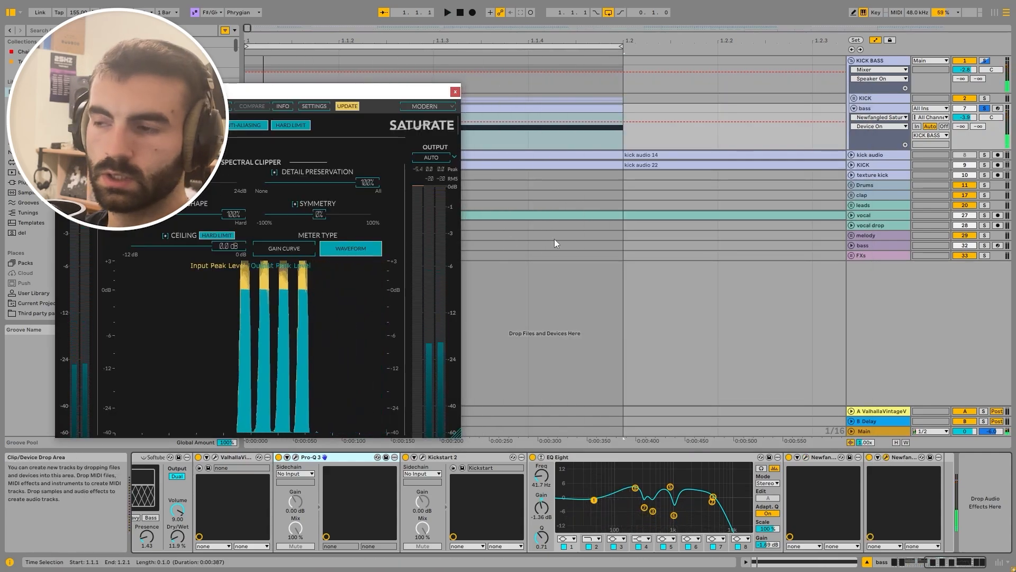
{"action": "key", "text": "space"}
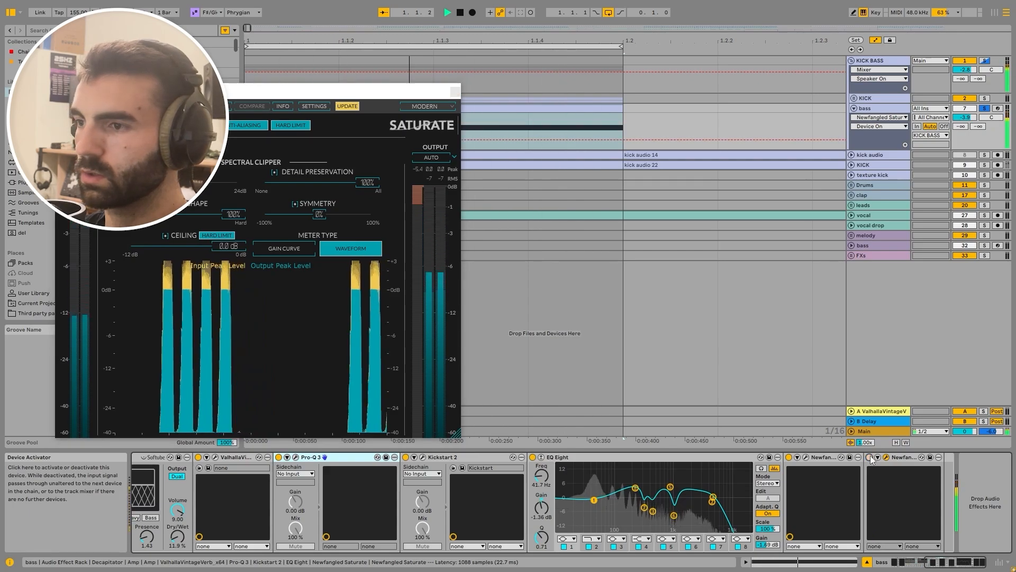
{"action": "key", "text": "space"}
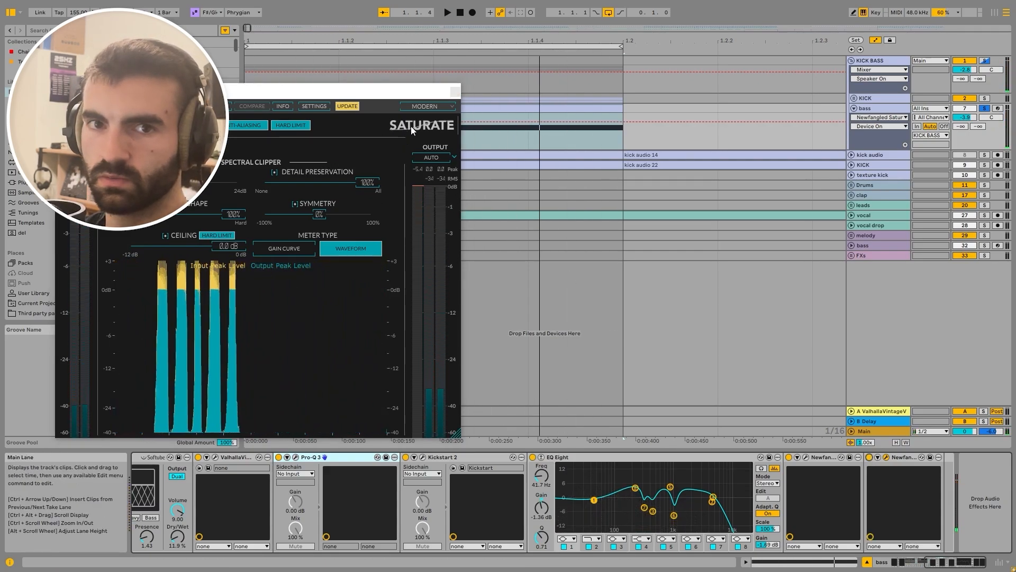
{"action": "left_click_drag", "start_coordinate": [393, 91], "coordinate": [491, 69]}
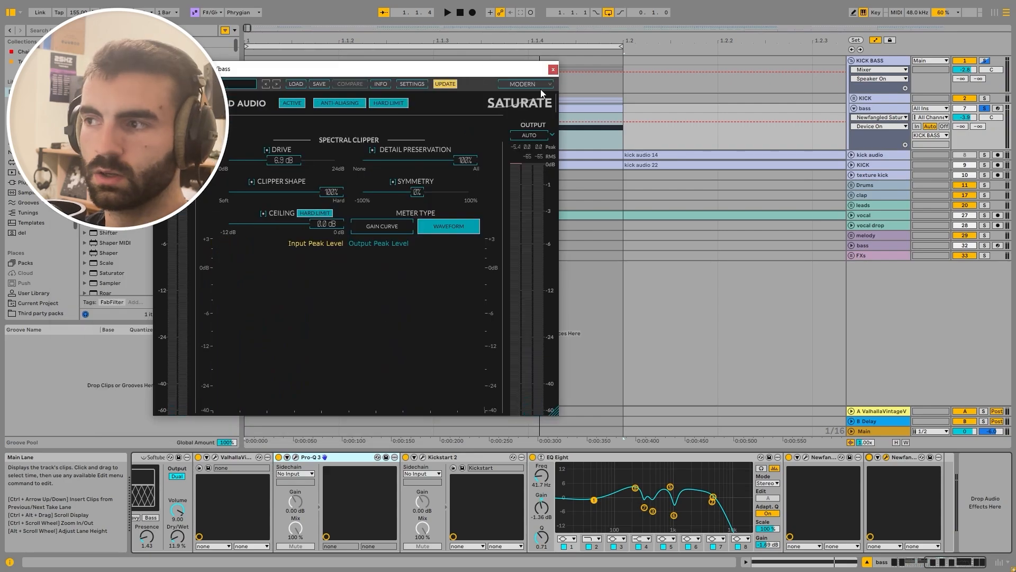
Compare the bass with the second Newfangled Saturate off and on, and inspect its waveform during playback
{"action": "left_click", "coordinate": [553, 69]}
{"action": "key", "text": "space"}
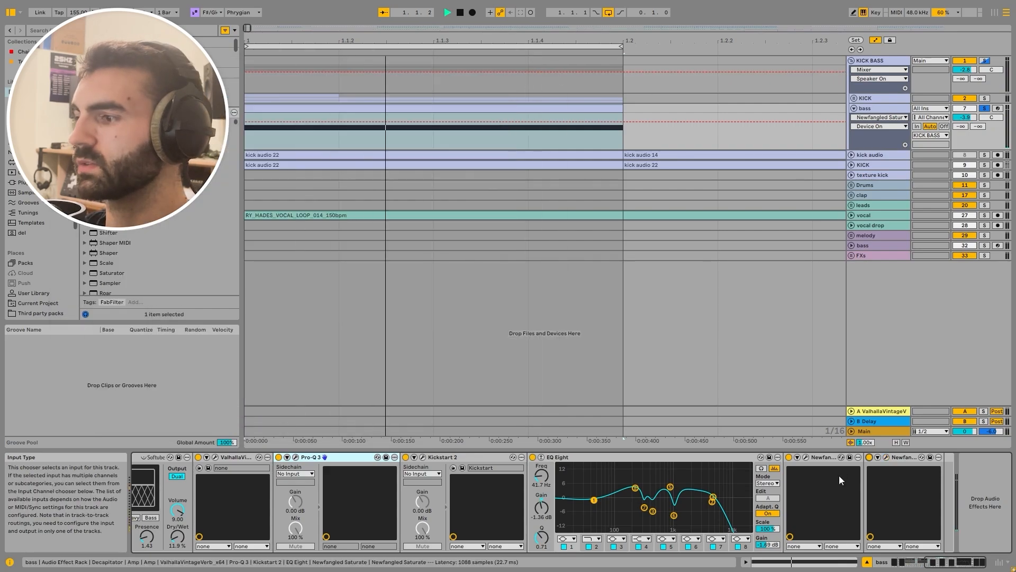
{"action": "left_click", "coordinate": [869, 457]}
{"action": "left_click", "coordinate": [869, 457]}
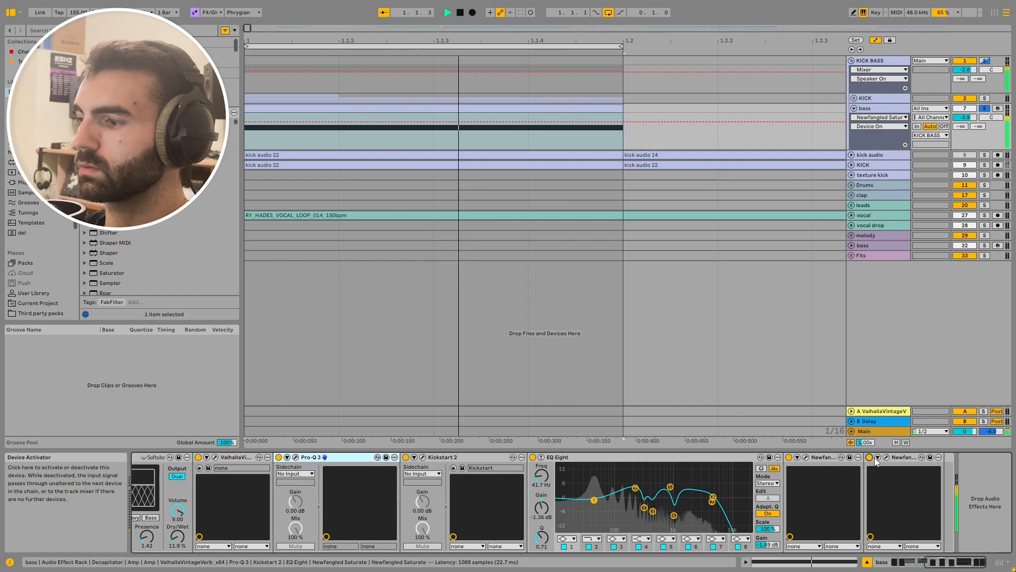
{"action": "left_click", "coordinate": [887, 457]}
{"action": "key", "text": "space"}
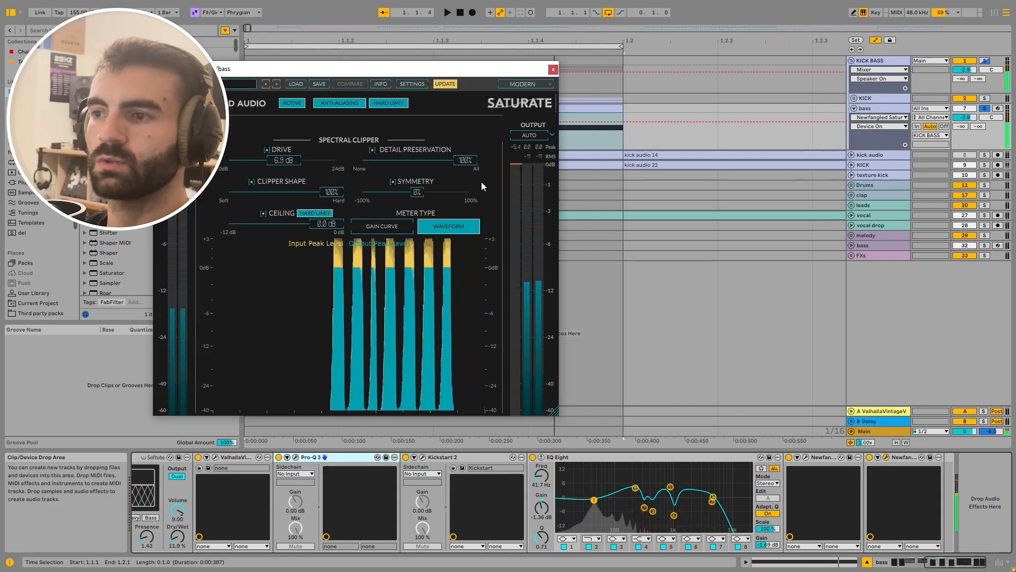
{"action": "left_click", "coordinate": [553, 70]}
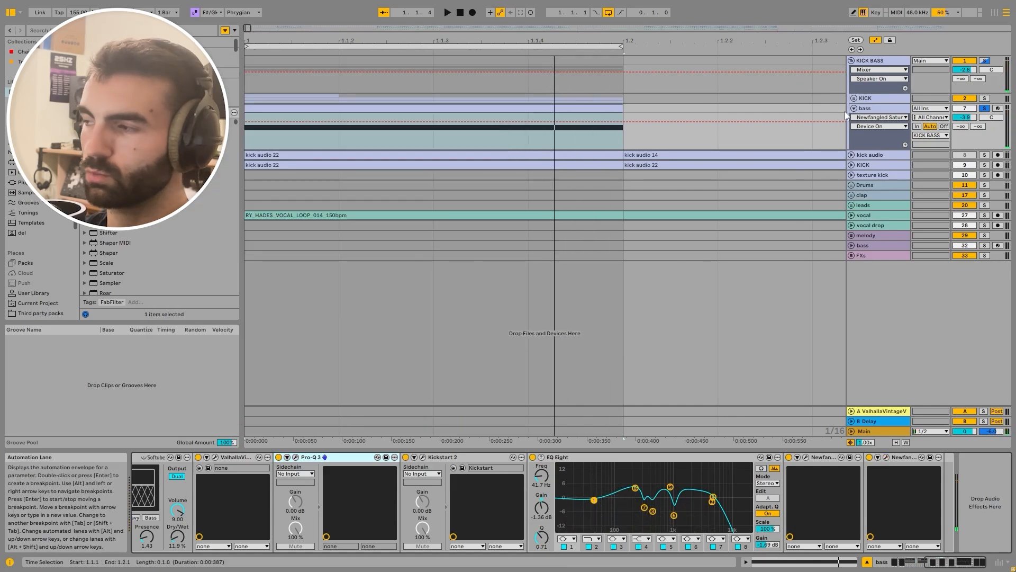
Show the KICK BASS group's effect chain and play the kick and bass together
{"action": "left_click", "coordinate": [903, 59]}
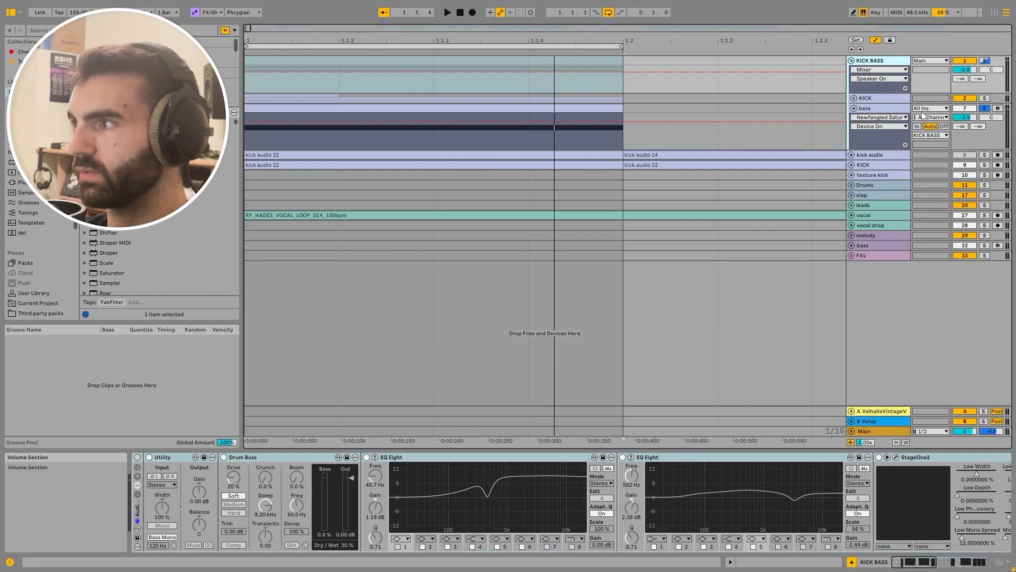
{"action": "key", "text": "space"}
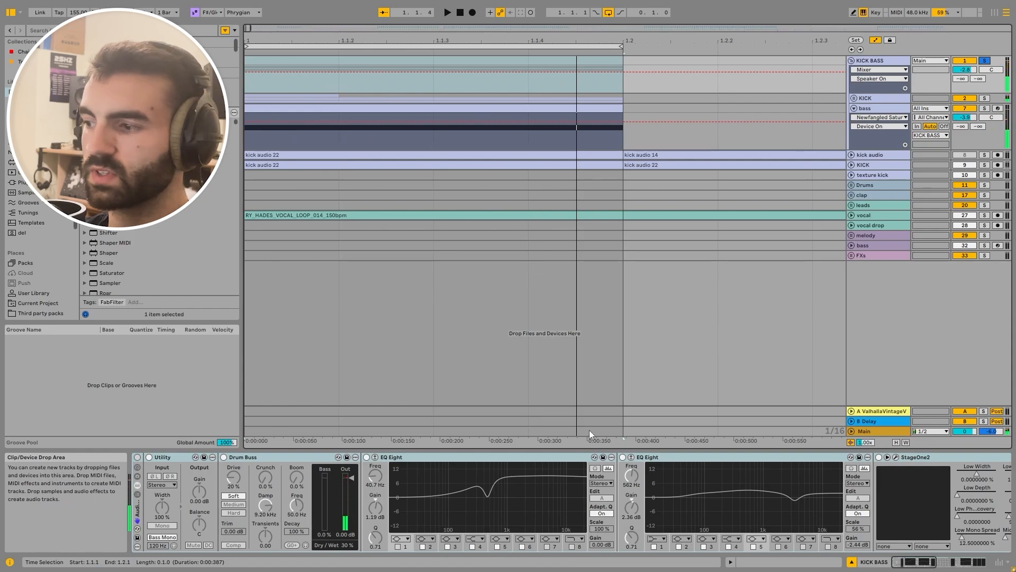
{"action": "left_click", "coordinate": [545, 458]}
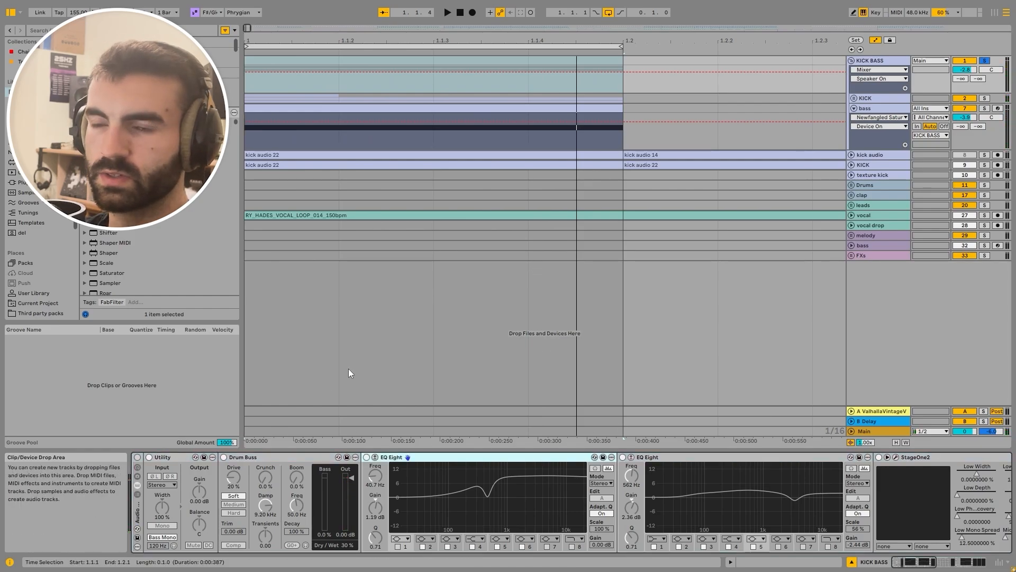
Turn off the KICK BASS group's effects one by one from the last StageOne2 back to the first EQ Eight
{"action": "left_click_drag", "start_coordinate": [905, 566], "coordinate": [975, 558]}
{"action": "left_click", "coordinate": [892, 458]}
{"action": "left_click", "coordinate": [789, 457]}
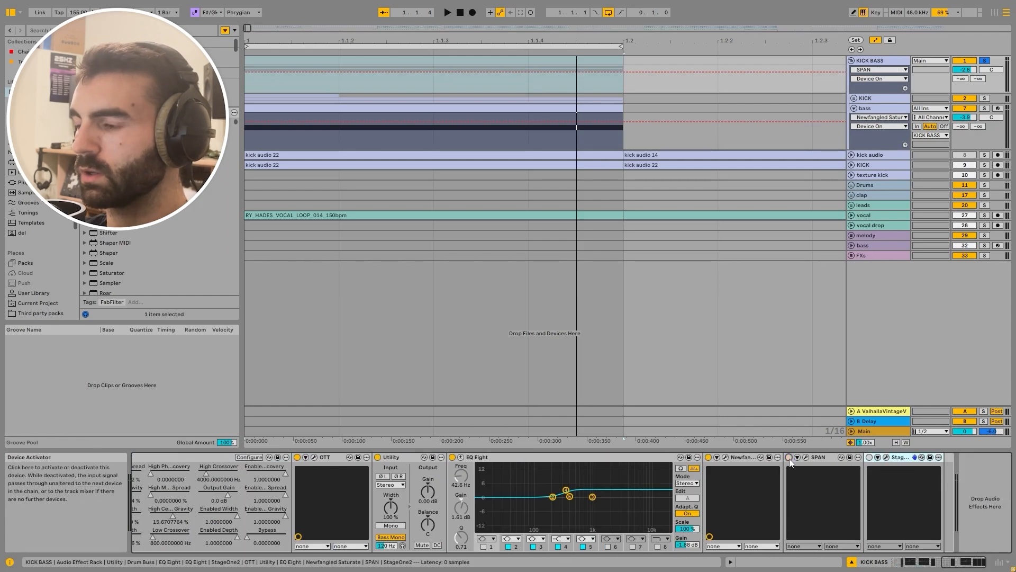
{"action": "left_click", "coordinate": [708, 457]}
{"action": "left_click", "coordinate": [453, 458]}
{"action": "left_click", "coordinate": [378, 457]}
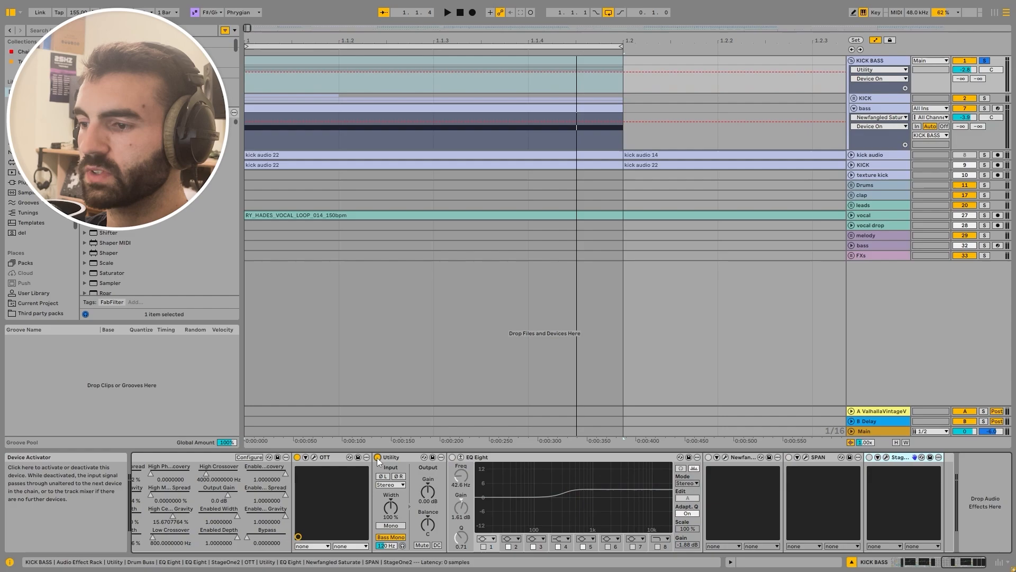
{"action": "left_click", "coordinate": [297, 458]}
{"action": "key", "text": "Delete"}
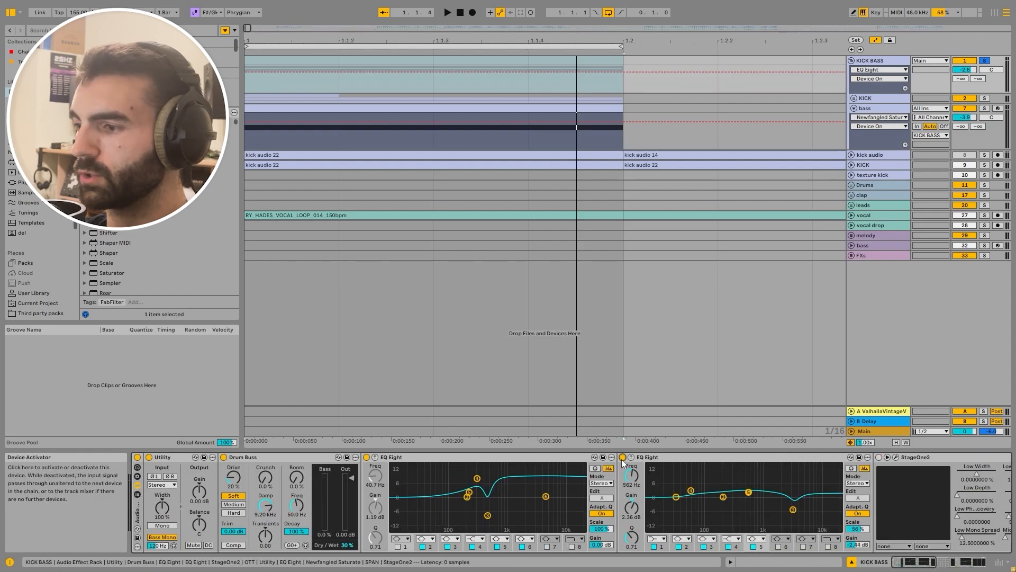
{"action": "left_click", "coordinate": [366, 457]}
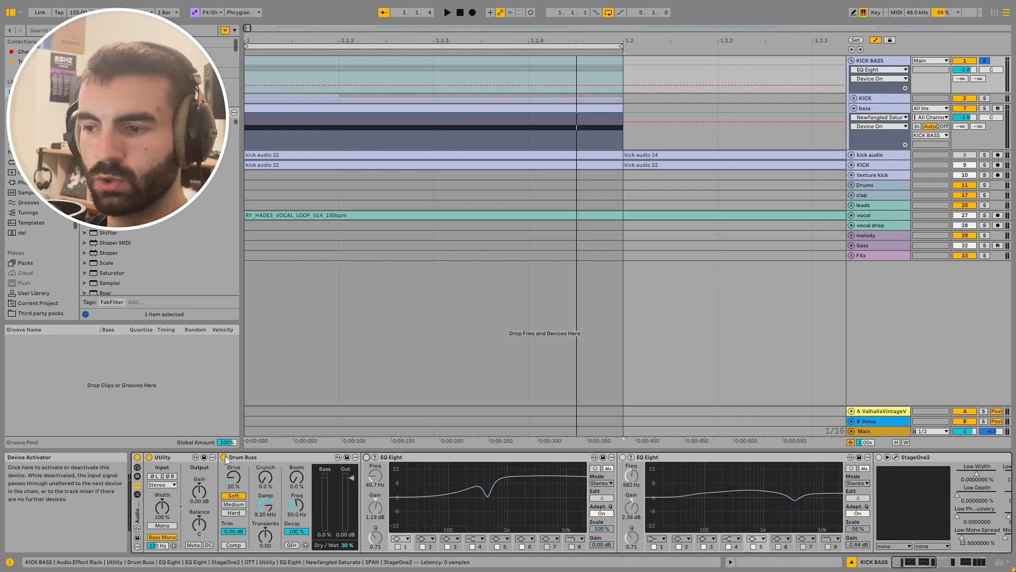
Compare the KICK BASS group with Drum Buss off and on during playback, leaving Drum Buss on
{"action": "left_click", "coordinate": [225, 457]}
{"action": "key", "text": "space"}
{"action": "left_click", "coordinate": [224, 456]}
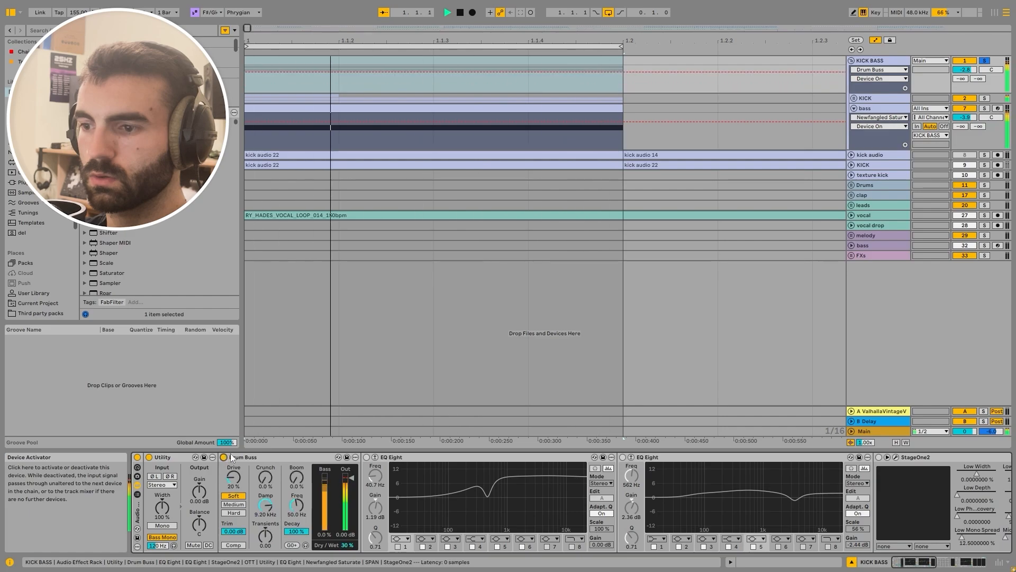
{"action": "key", "text": "space"}
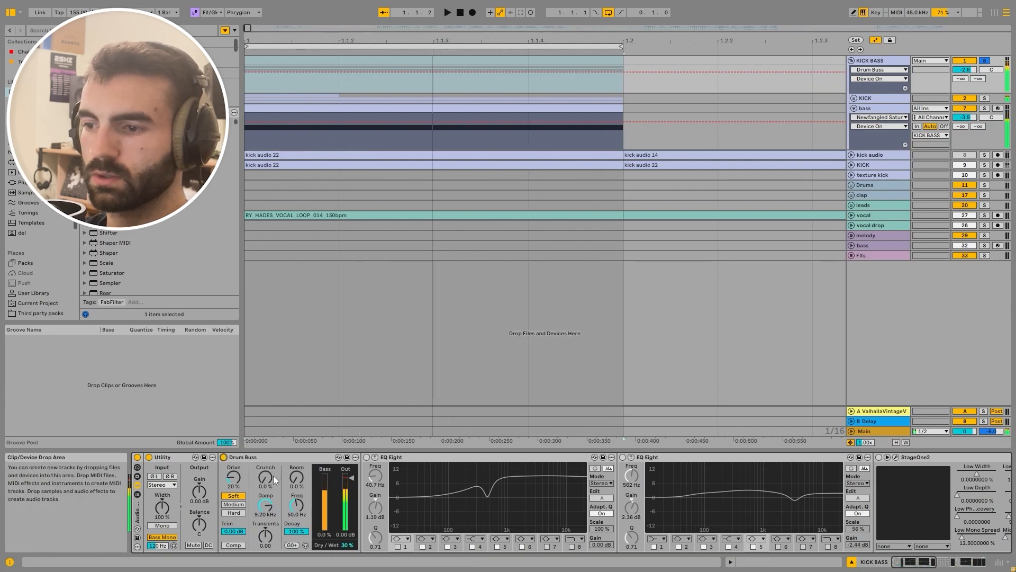
Turn on the two EQ Eights after Drum Buss one at a time, auditioning the group with each
{"action": "left_click", "coordinate": [366, 457]}
{"action": "key", "text": "space"}
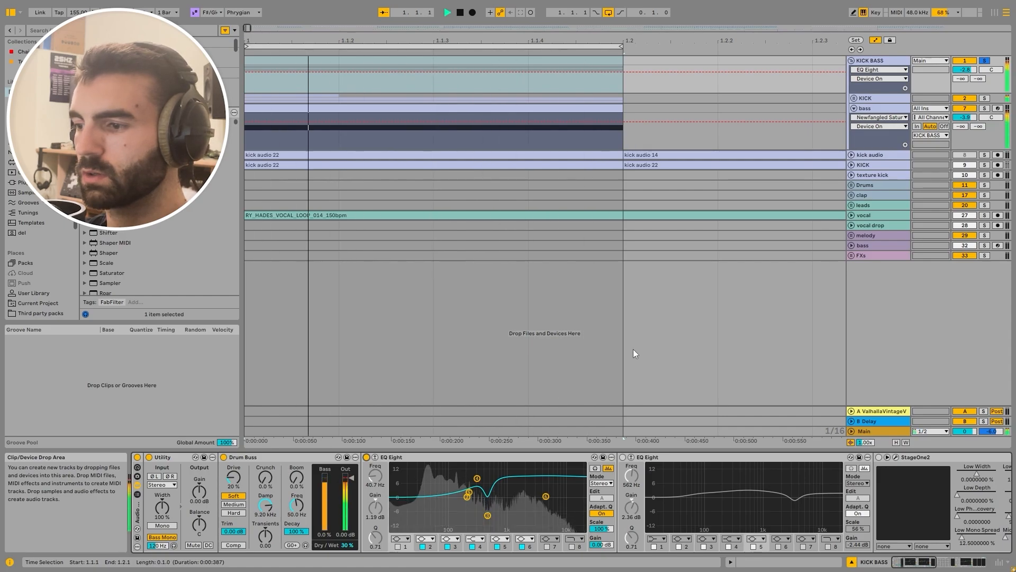
{"action": "key", "text": "space"}
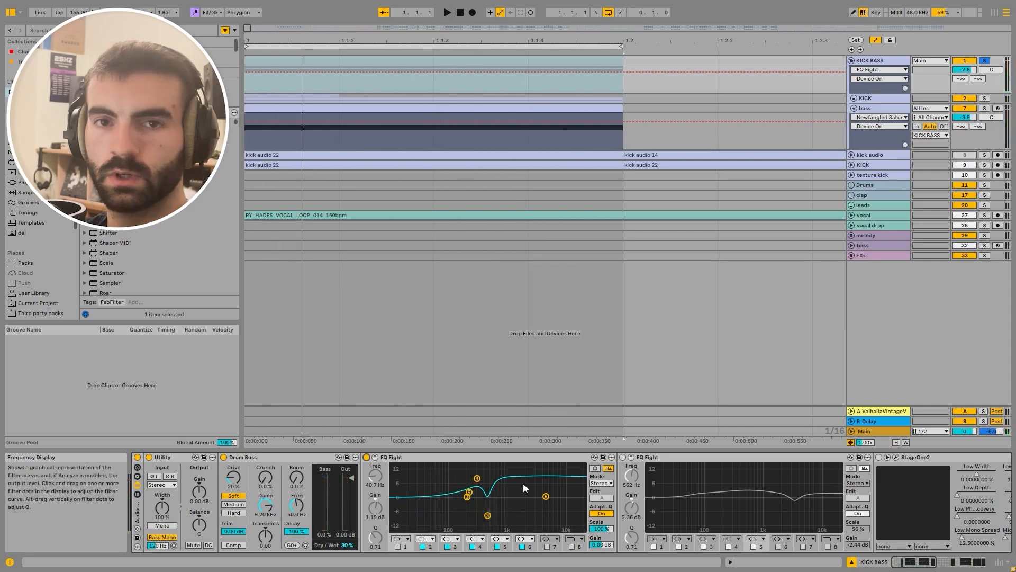
{"action": "key", "text": "space"}
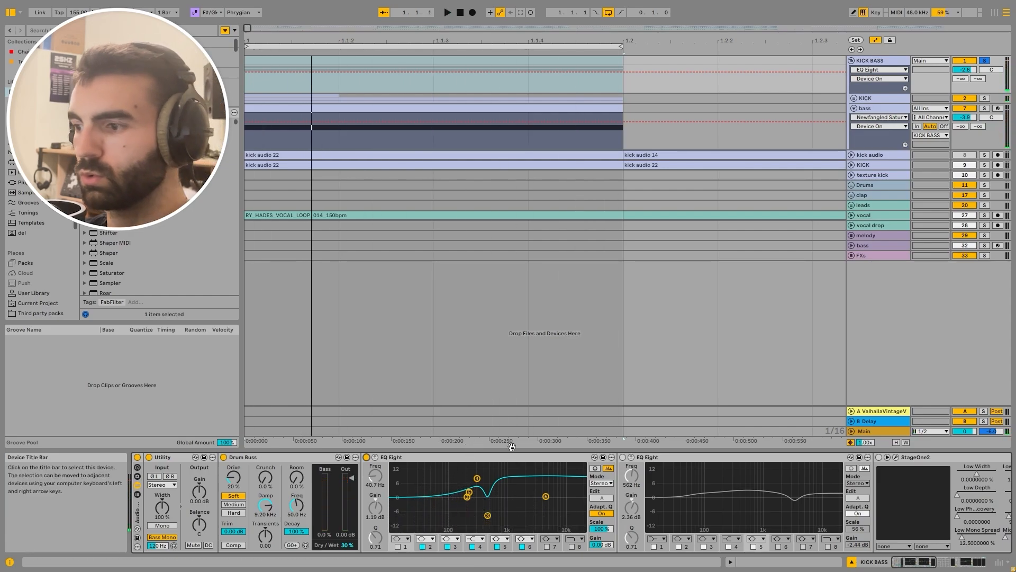
{"action": "left_click", "coordinate": [623, 458]}
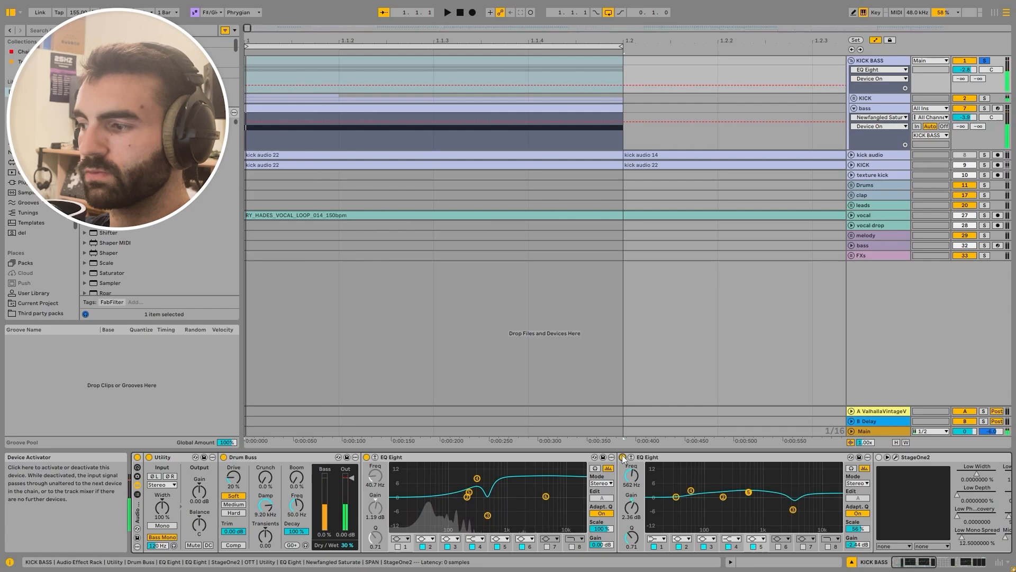
{"action": "key", "text": "space"}
Turn on the first StageOne2 in the group chain and reposition its window to show the width and spread settings
{"action": "left_click", "coordinate": [948, 563]}
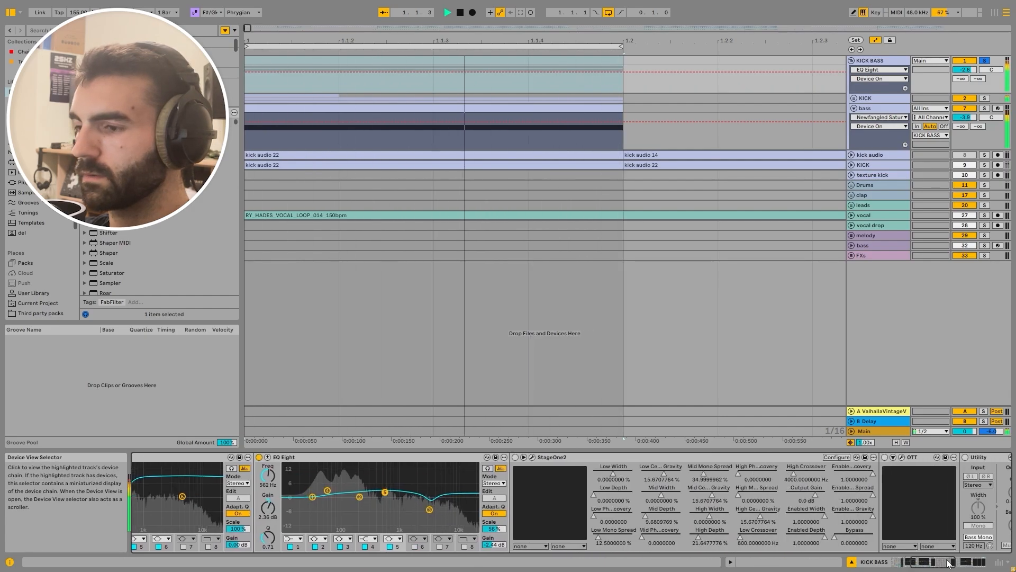
{"action": "left_click_drag", "start_coordinate": [948, 564], "coordinate": [954, 563]}
{"action": "left_click", "coordinate": [404, 457]}
{"action": "key", "text": "space"}
{"action": "left_click", "coordinate": [421, 457]}
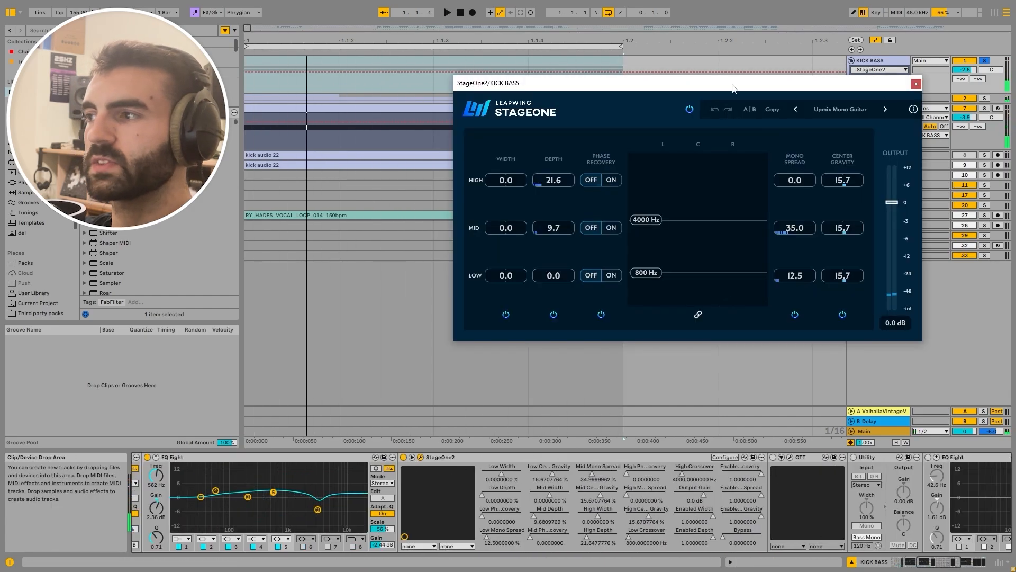
{"action": "left_click_drag", "start_coordinate": [733, 87], "coordinate": [509, 91]}
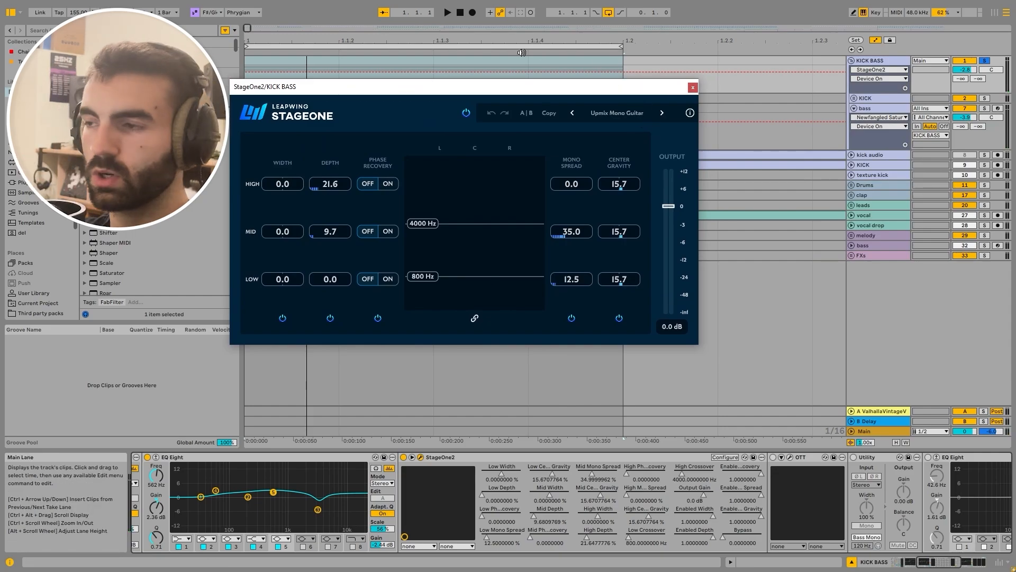
{"action": "left_click_drag", "start_coordinate": [499, 91], "coordinate": [535, 106]}
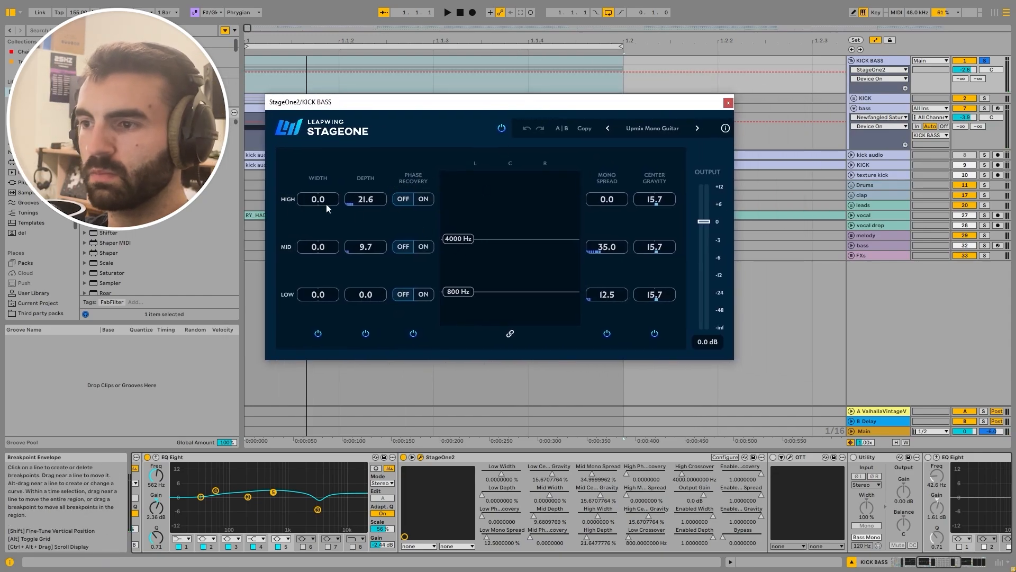
Inspect StageOne2's stereo display while comparing the group with the effect off and on, and close its window
{"action": "key", "text": "space"}
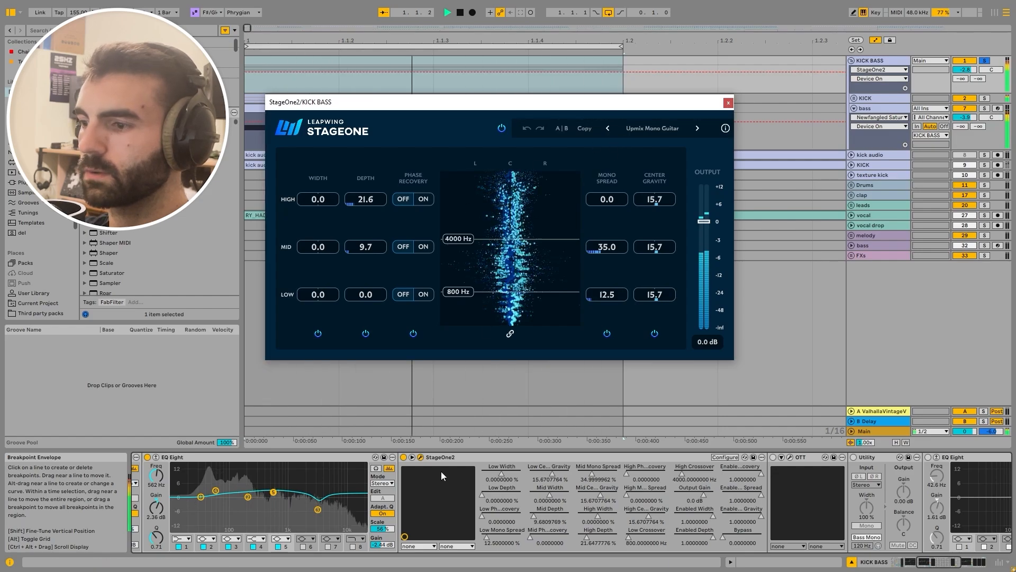
{"action": "left_click", "coordinate": [405, 458]}
{"action": "left_click", "coordinate": [404, 458]}
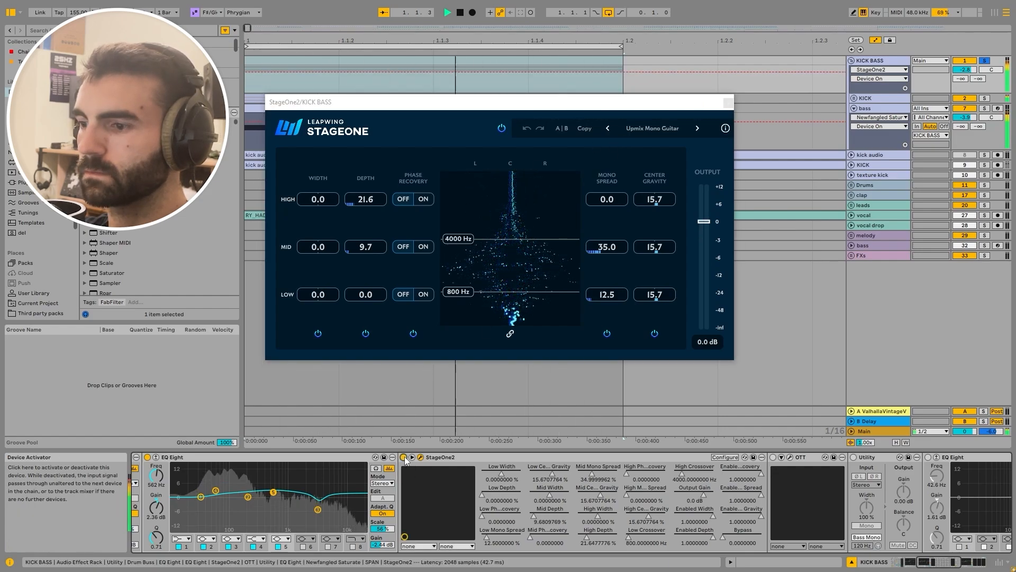
{"action": "key", "text": "space"}
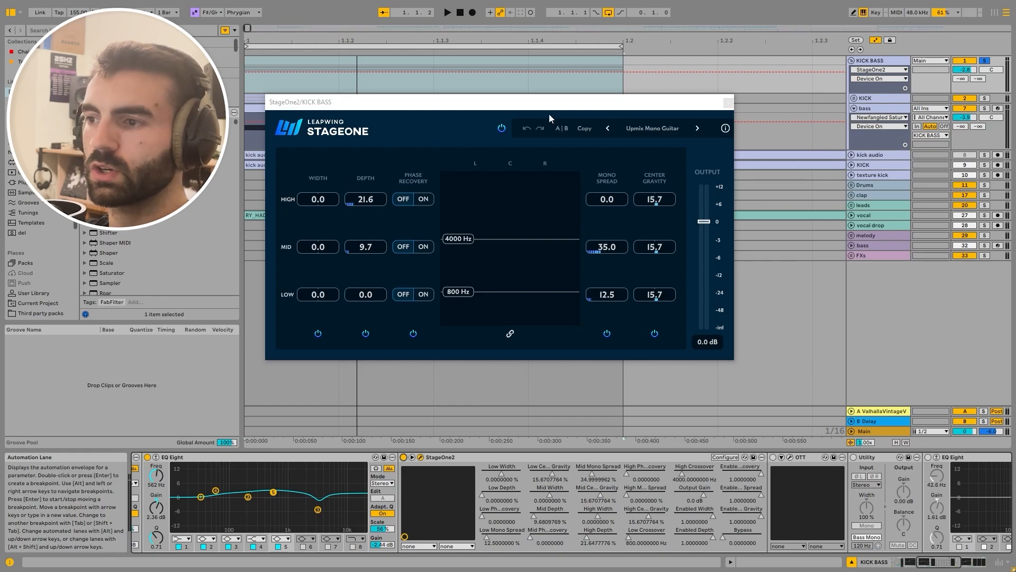
{"action": "left_click", "coordinate": [728, 103]}
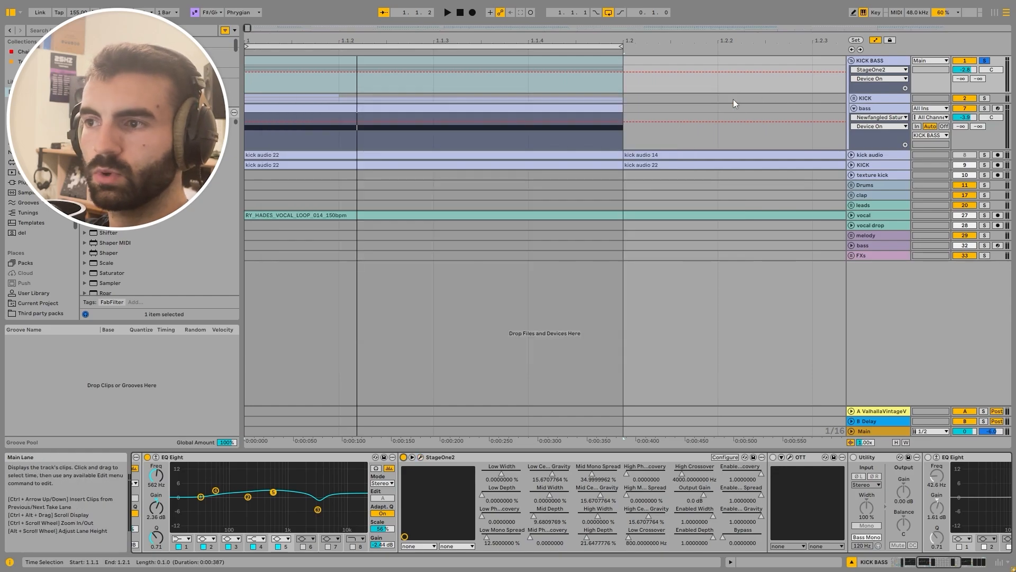
Turn on OTT in the group chain and watch its compression bands while the kick and bass play
{"action": "left_click", "coordinate": [773, 457]}
{"action": "key", "text": "space"}
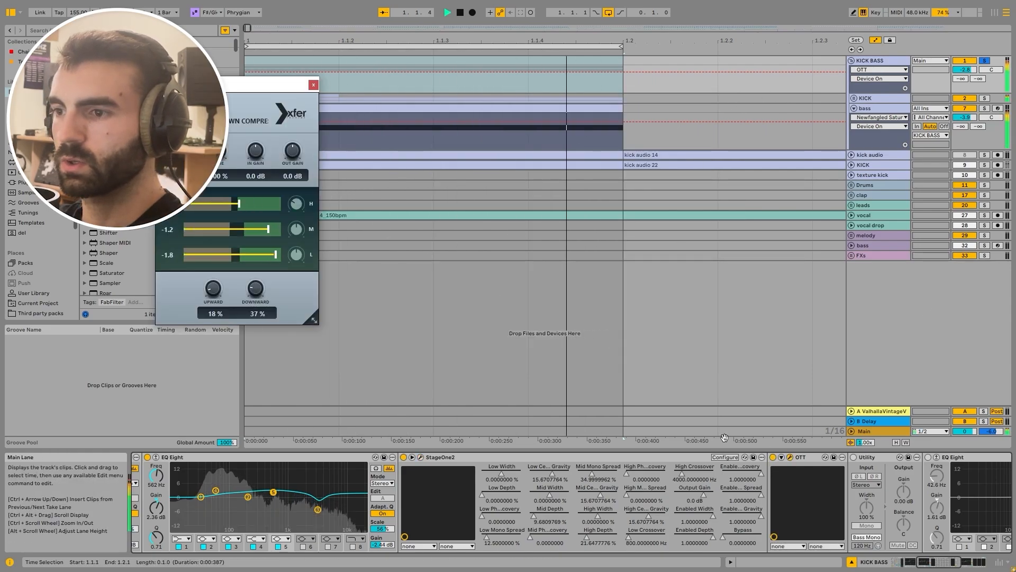
{"action": "key", "text": "space"}
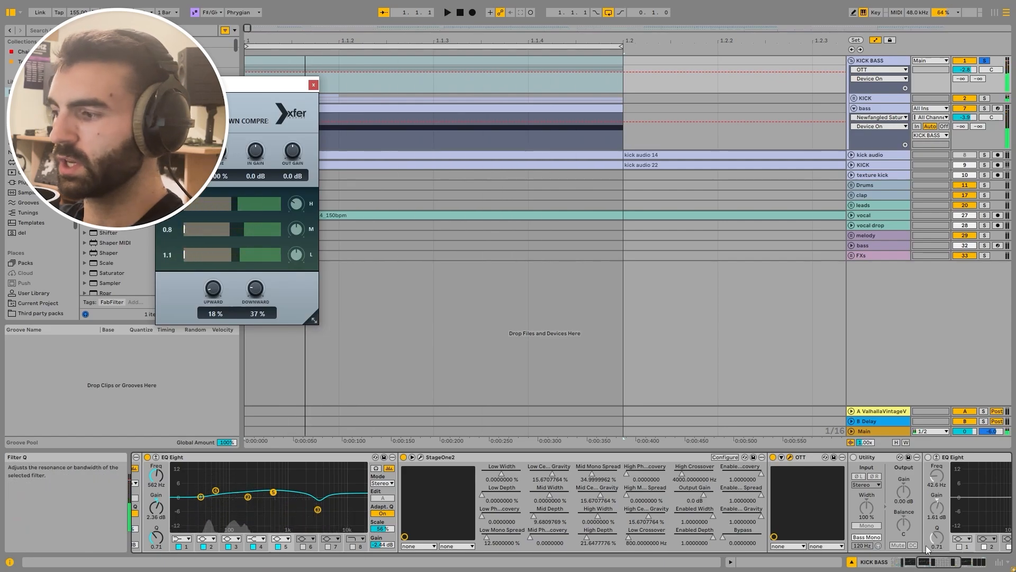
Turn on the second Utility and the EQ Eight following it, and audition the group
{"action": "left_click_drag", "start_coordinate": [934, 562], "coordinate": [955, 563]}
{"action": "left_click", "coordinate": [459, 457]}
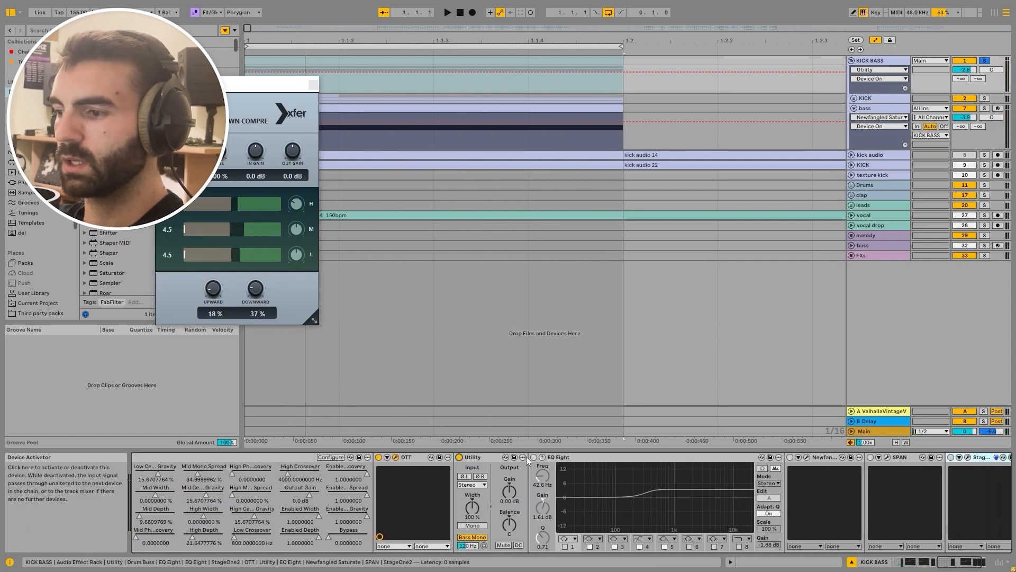
{"action": "key", "text": "space"}
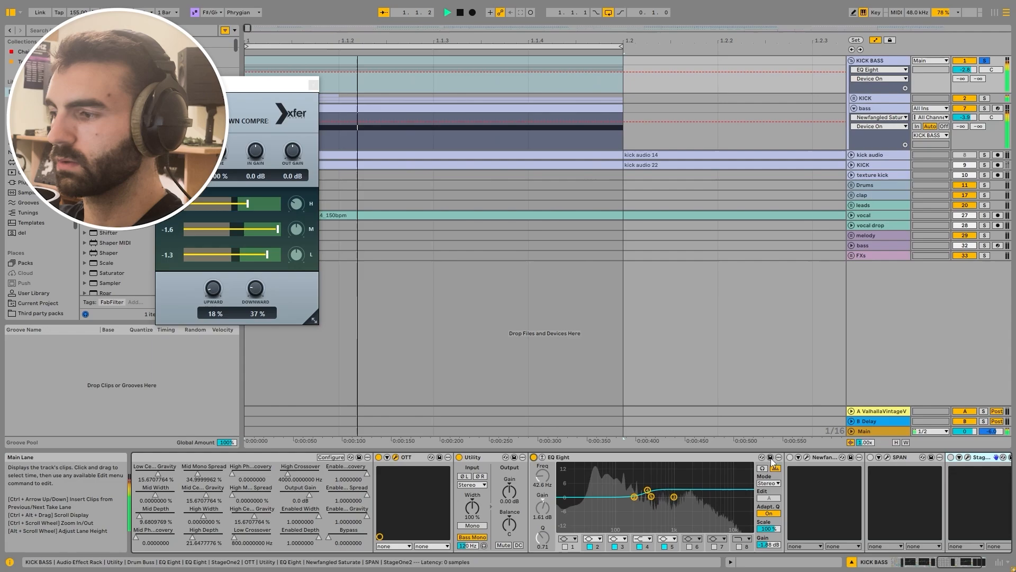
Turn on Newfangled Saturate in the group chain and inspect its gain curve during playback
{"action": "left_click", "coordinate": [789, 458]}
{"action": "left_click", "coordinate": [798, 458]}
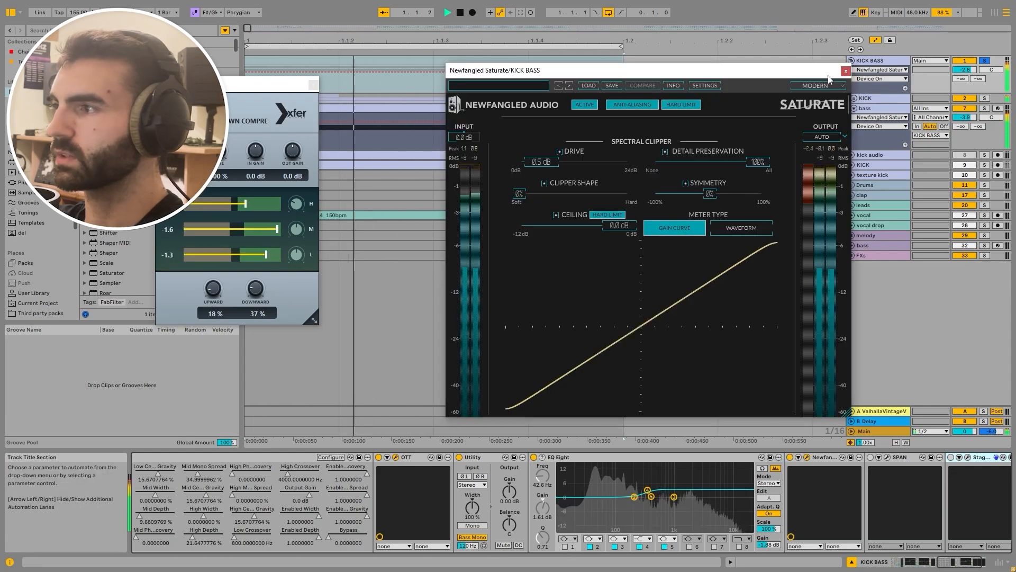
{"action": "left_click", "coordinate": [845, 73]}
Turn on SPAN and the last StageOne2, and compare the group with that StageOne2 off and on
{"action": "left_click", "coordinate": [951, 457]}
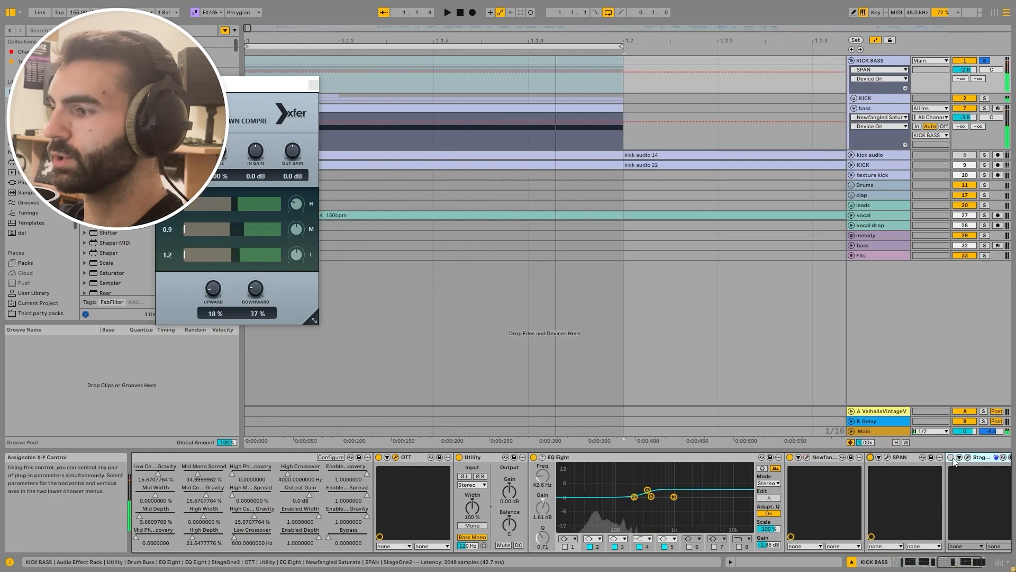
{"action": "left_click", "coordinate": [978, 561]}
{"action": "left_click", "coordinate": [313, 86]}
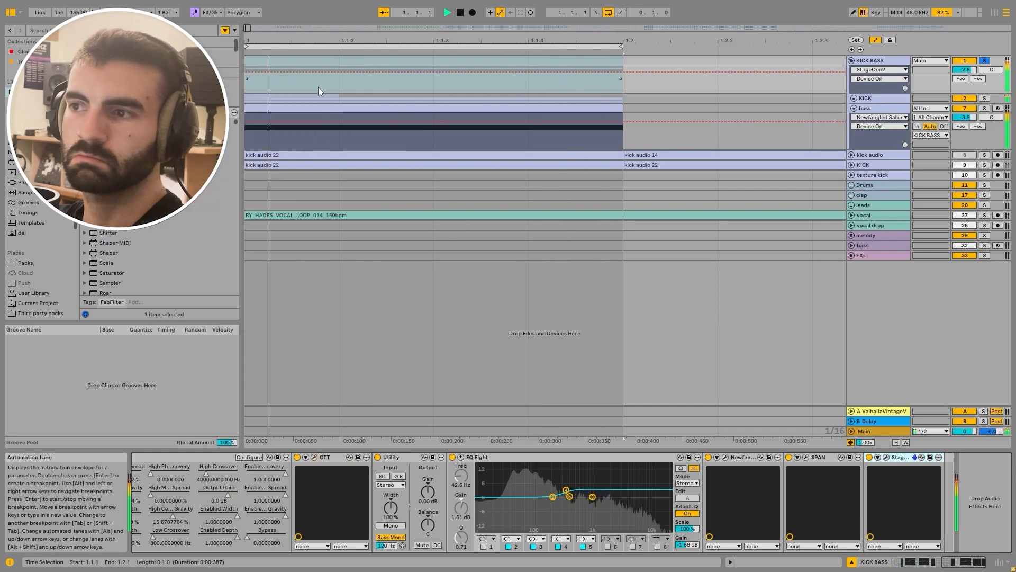
{"action": "key", "text": "space"}
{"action": "left_click", "coordinate": [870, 458]}
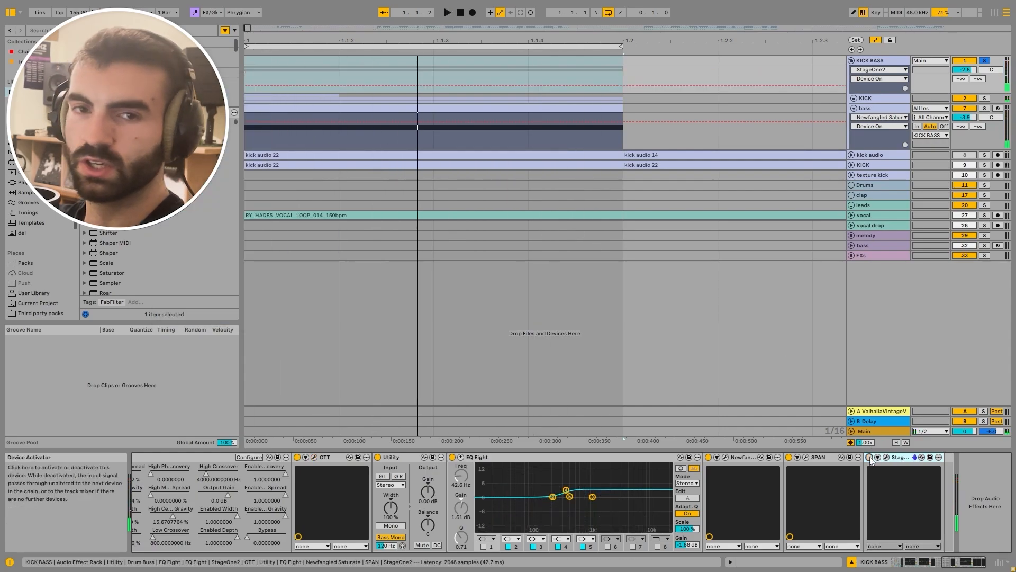
{"action": "key", "text": "space"}
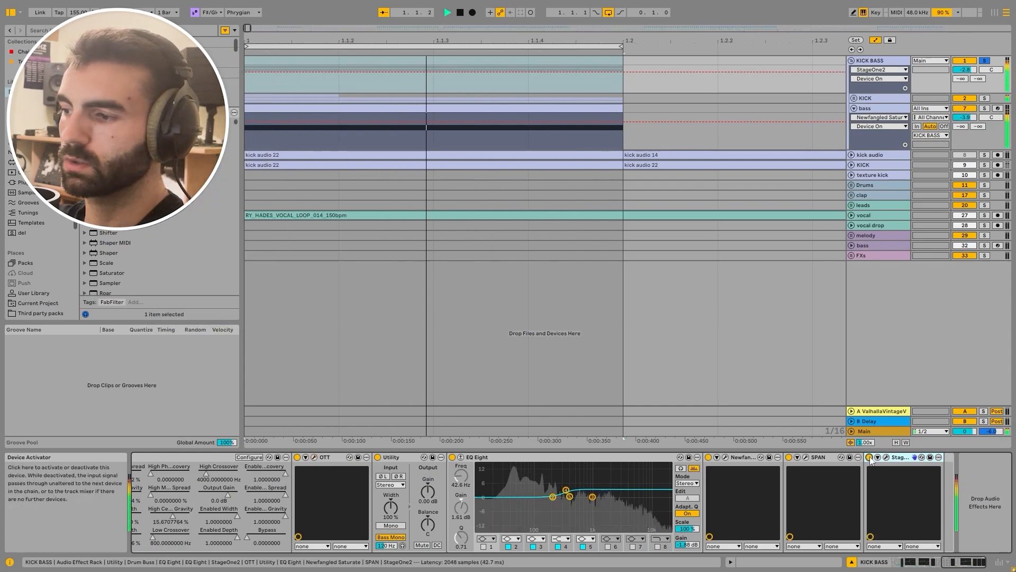
{"action": "key", "text": "space"}
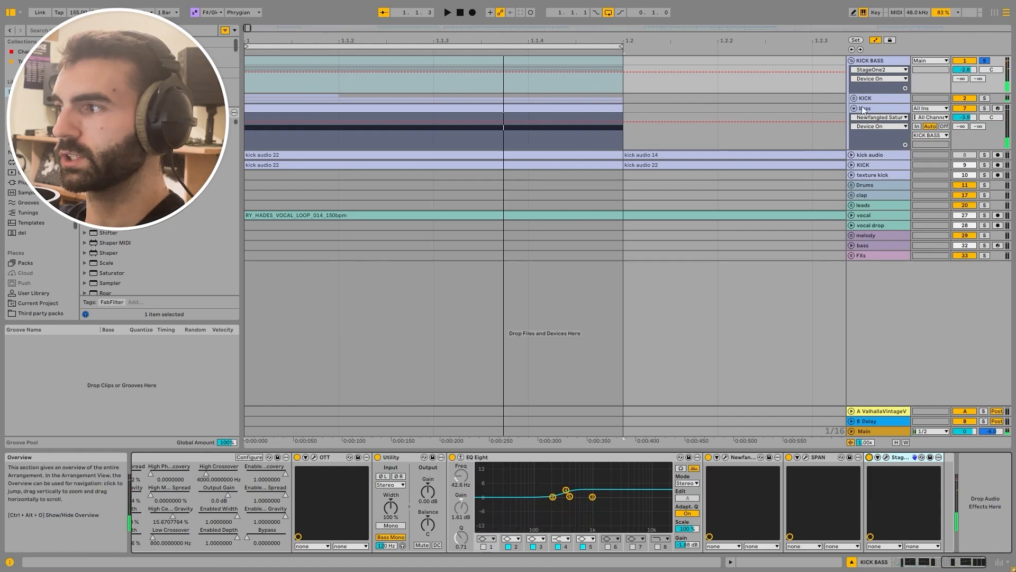
Inspect the last StageOne2's width and spread display while bypassing and re-enabling it during playback, and fold the KICK BASS group
{"action": "left_click", "coordinate": [886, 457]}
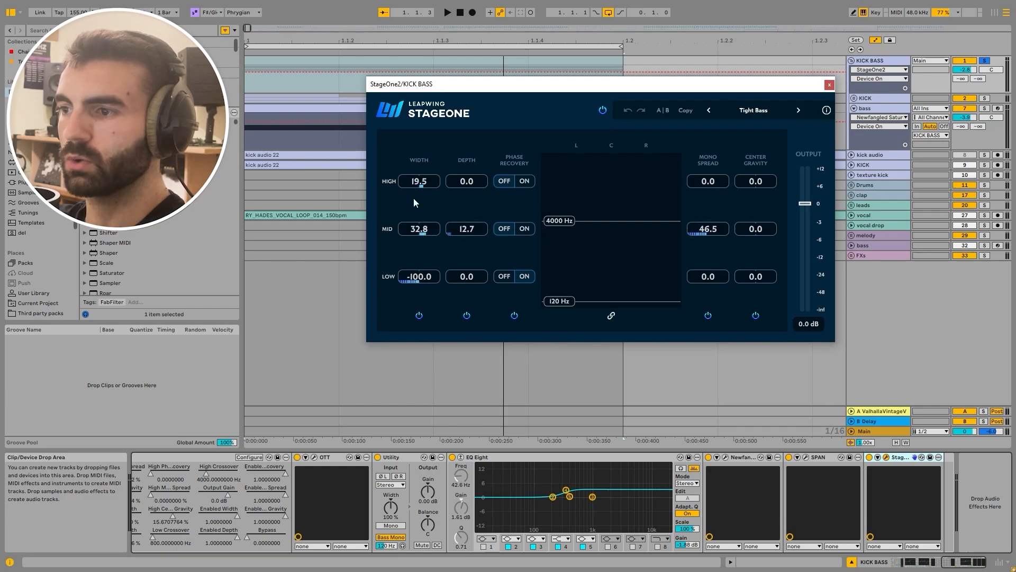
{"action": "key", "text": "space"}
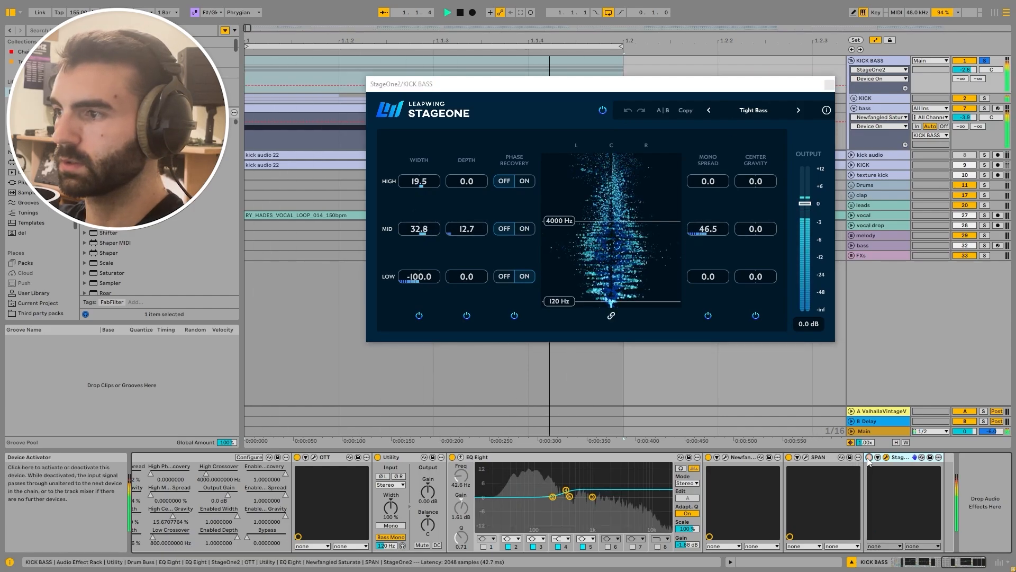
{"action": "left_click", "coordinate": [868, 458]}
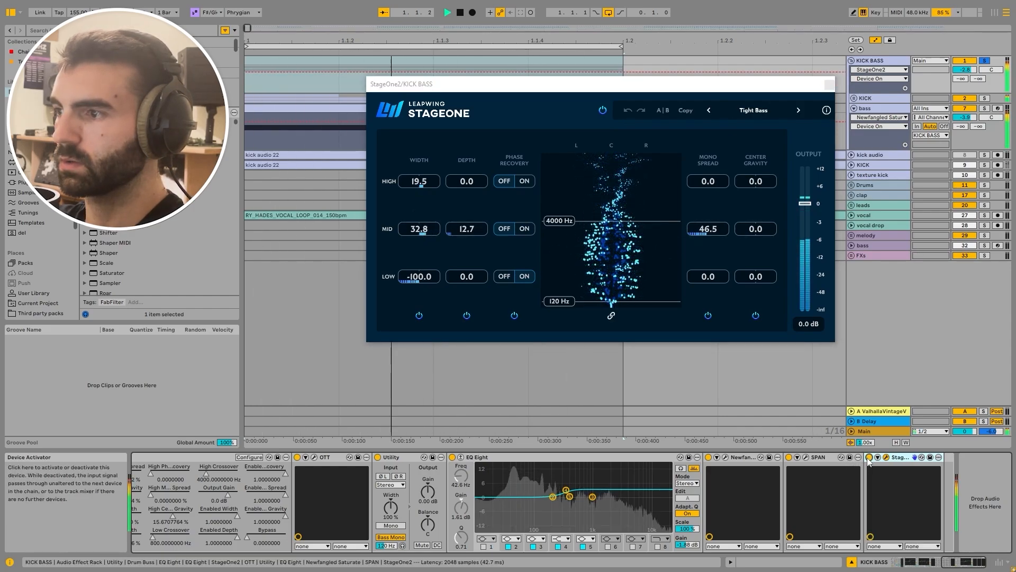
{"action": "left_click", "coordinate": [829, 85]}
{"action": "key", "text": "space"}
{"action": "left_click", "coordinate": [852, 61]}
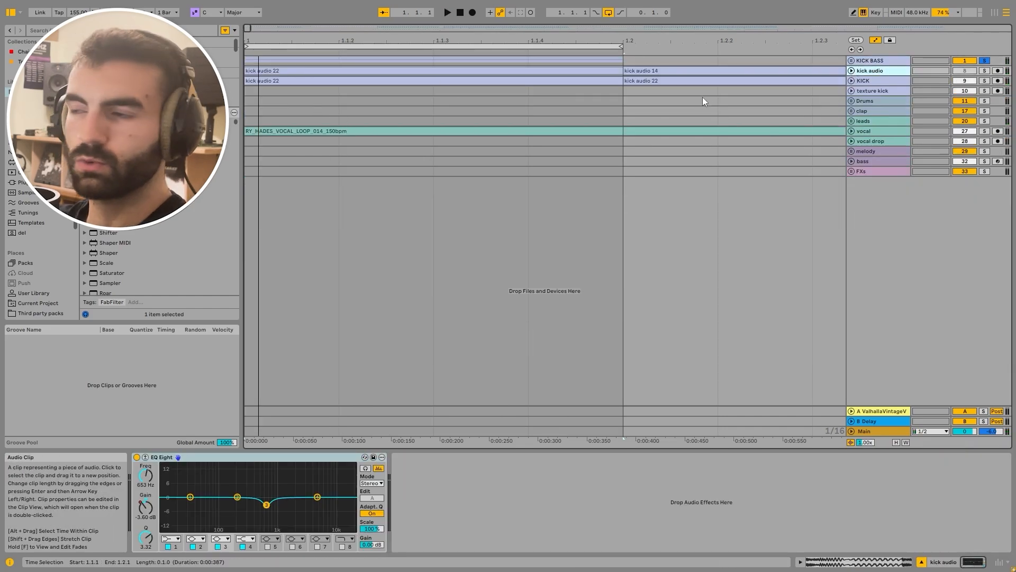
Solo the KICK track and play its audio clips from the start of the arrangement
{"action": "left_click", "coordinate": [896, 84]}
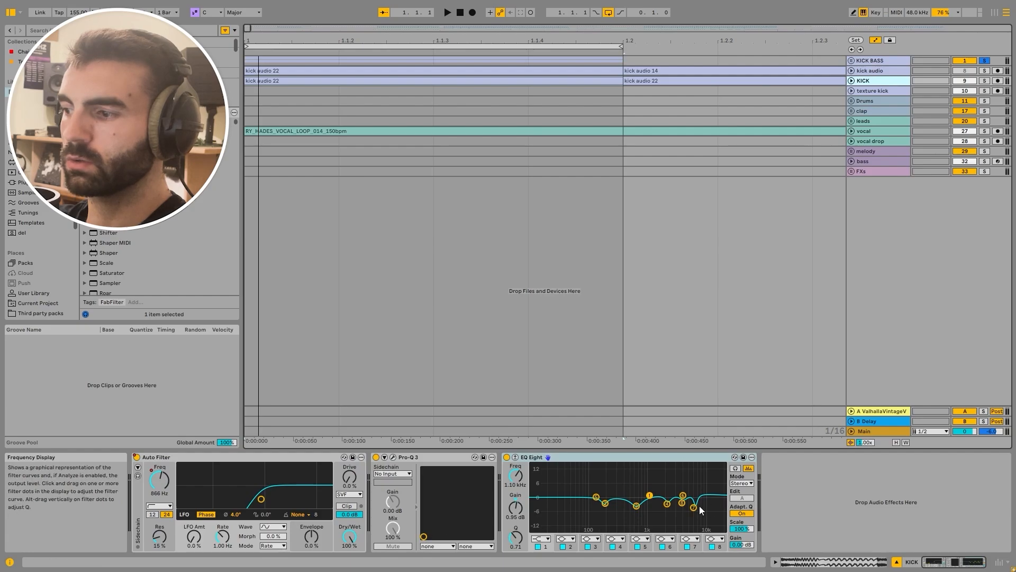
{"action": "left_click", "coordinate": [984, 83]}
{"action": "scroll", "coordinate": [380, 109], "scroll_direction": "down", "scroll_amount": 10}
{"action": "key", "text": "space"}
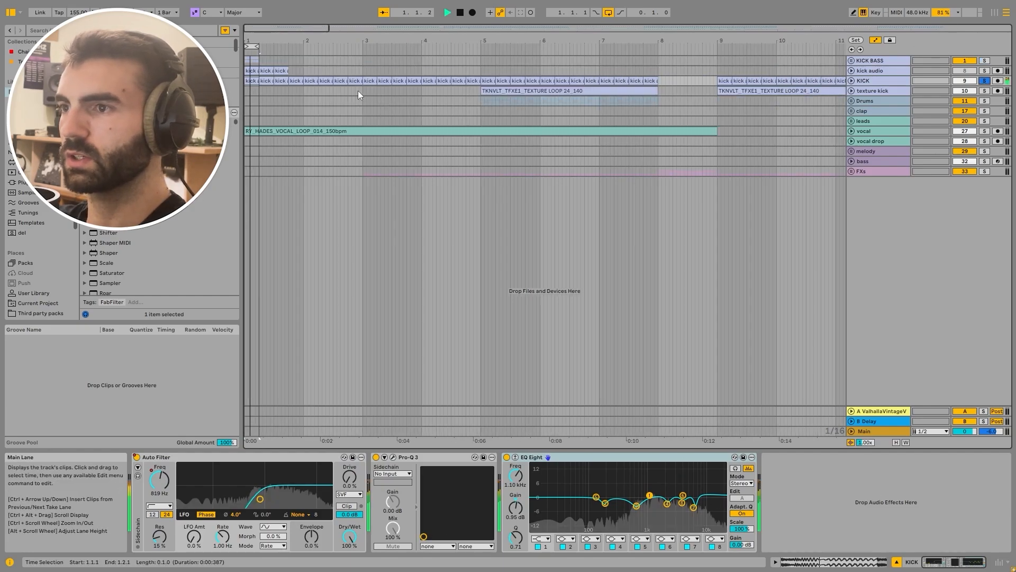
Audition the soloed KICK track from bar 5 and from bar 9
{"action": "left_click", "coordinate": [488, 81]}
{"action": "key", "text": "space"}
{"action": "key", "text": "space"}
{"action": "left_click", "coordinate": [717, 80]}
{"action": "key", "text": "space"}
{"action": "key", "text": "space"}
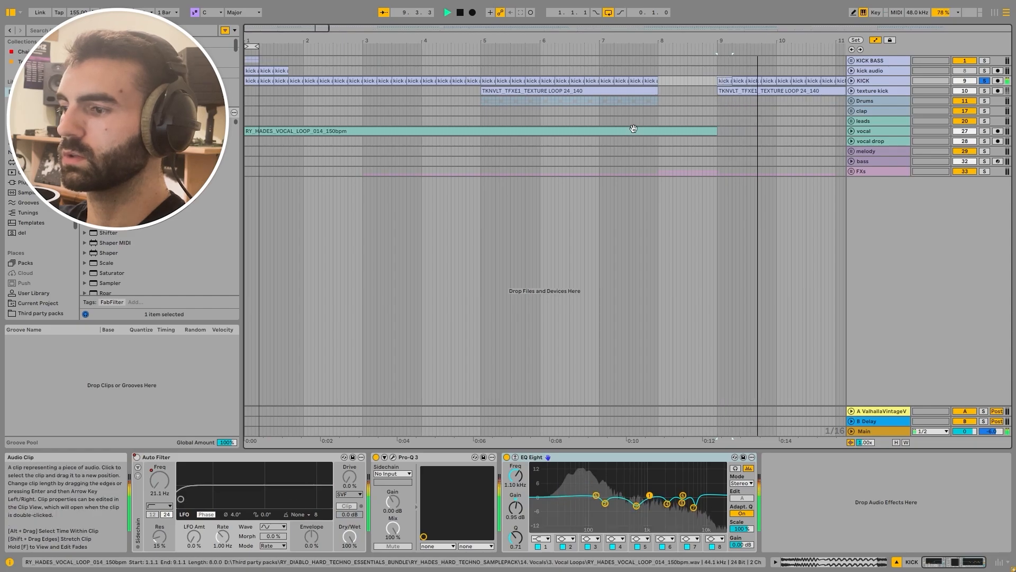
{"action": "scroll", "coordinate": [473, 176], "scroll_direction": "down", "scroll_amount": 10}
{"action": "key", "text": "space"}
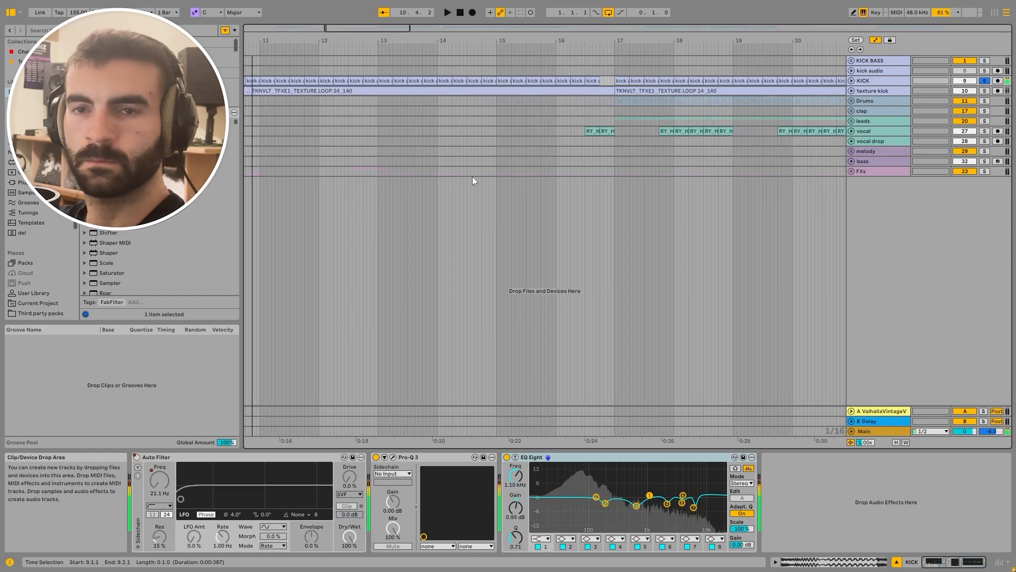
Unfold the texture kick track and audition its texture loop from bar 9, first with the KICK and on its own
{"action": "left_click", "coordinate": [853, 89]}
{"action": "left_click", "coordinate": [851, 90]}
{"action": "left_click", "coordinate": [873, 83]}
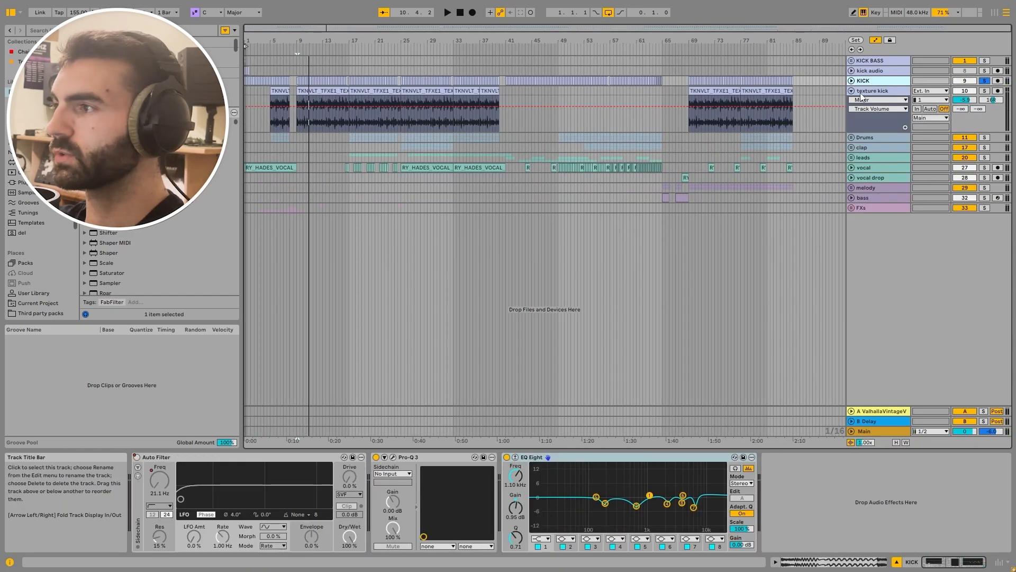
{"action": "left_click", "coordinate": [868, 92]}
{"action": "left_click", "coordinate": [299, 92]}
{"action": "key", "text": "z"}
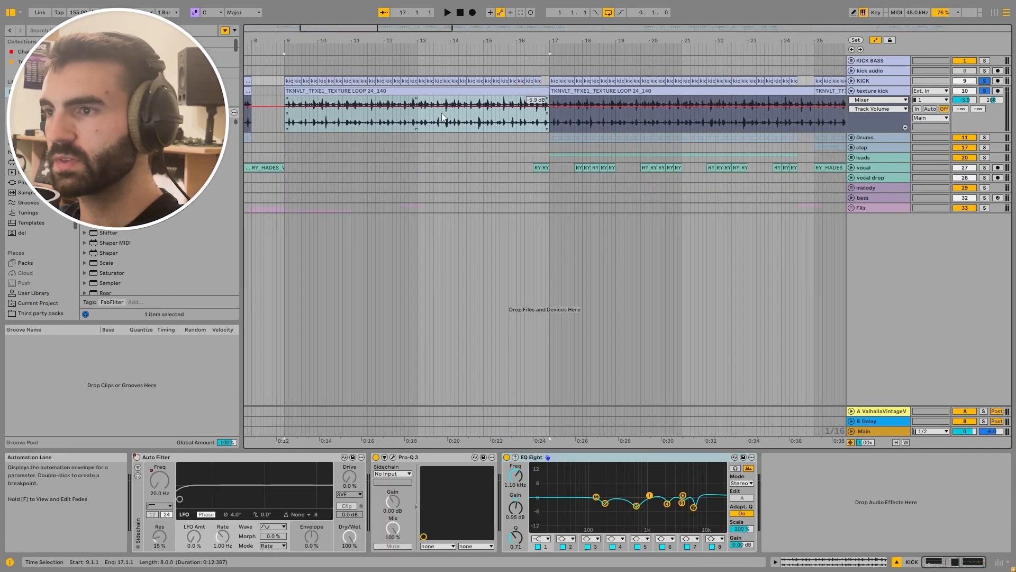
{"action": "key", "text": "space"}
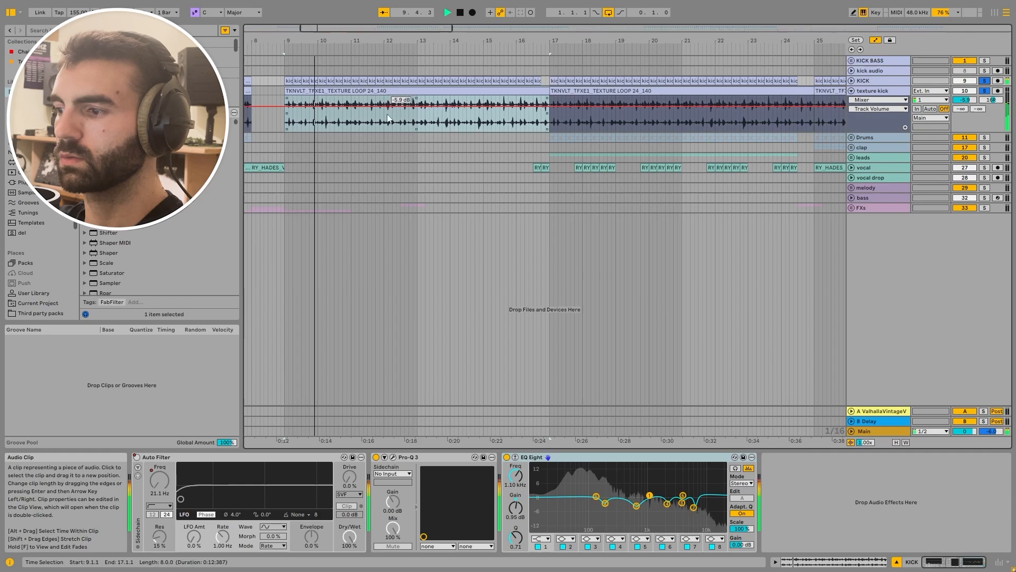
{"action": "left_click", "coordinate": [398, 100]}
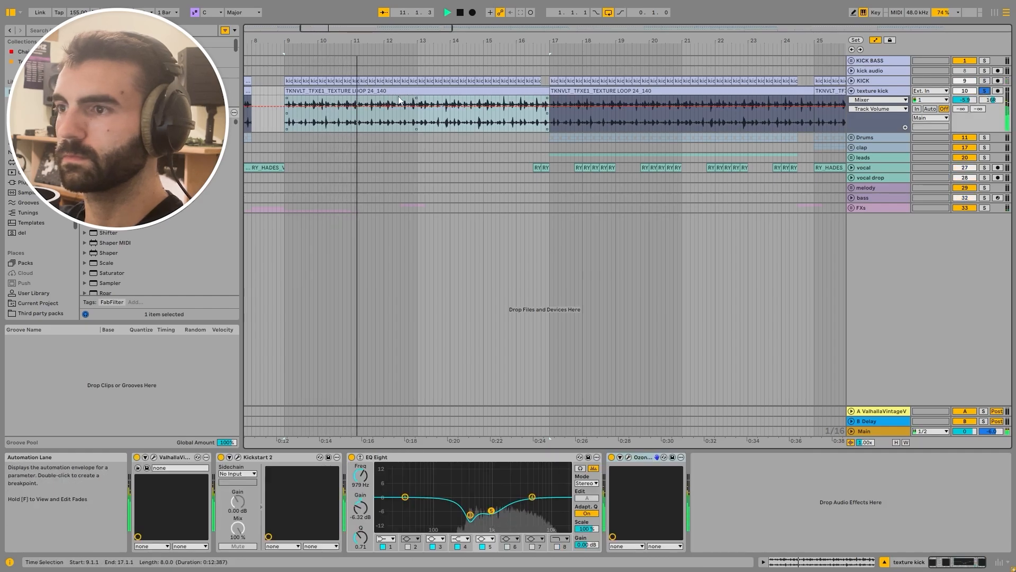
{"action": "key", "text": "space"}
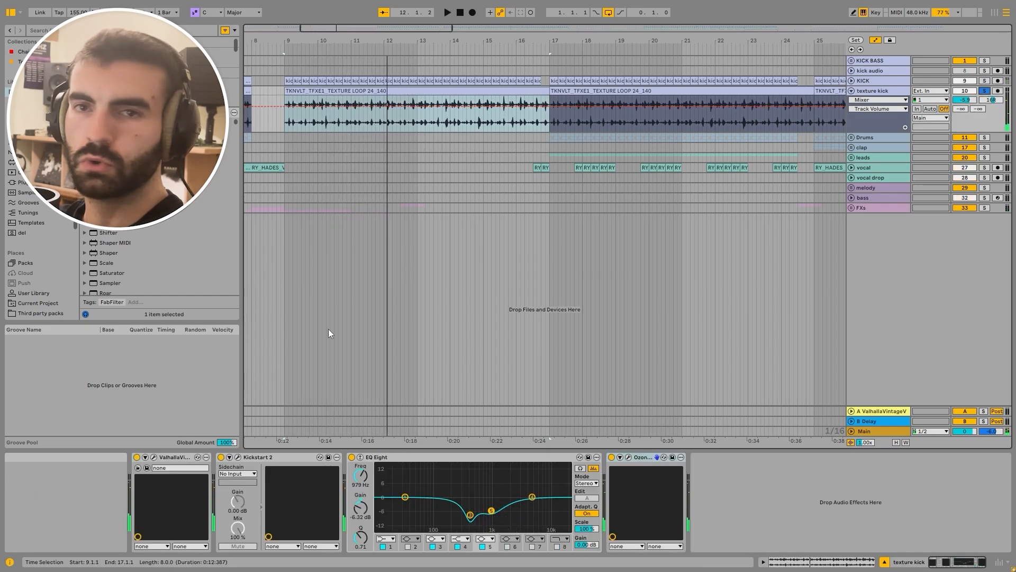
Turn off Ozone 10 Imager, Kickstart 2 and ValhallaVintageVerb on the texture kick and audition the drier loop
{"action": "scroll", "coordinate": [312, 124], "scroll_direction": "up", "scroll_amount": 3}
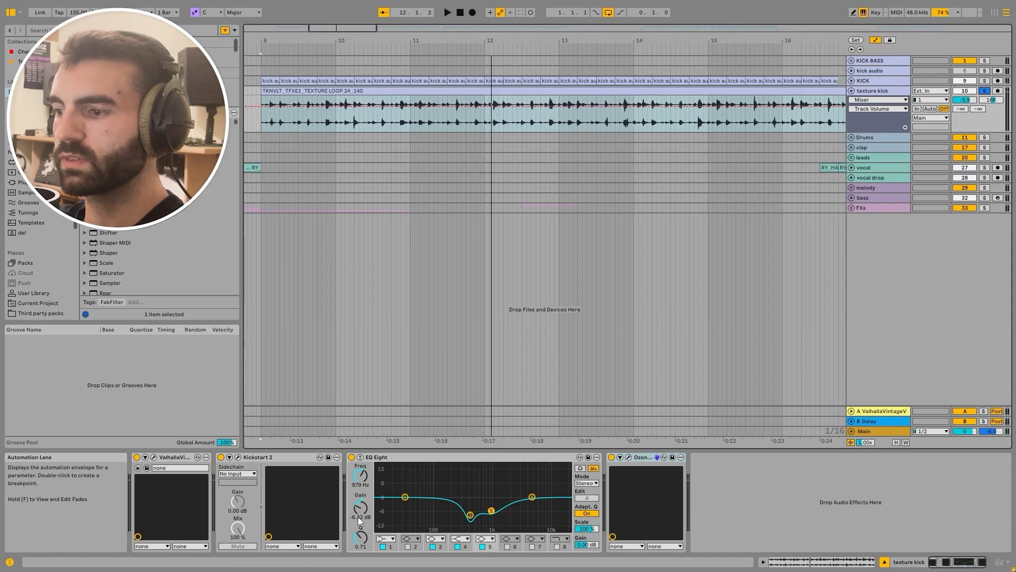
{"action": "left_click", "coordinate": [238, 457]}
{"action": "left_click", "coordinate": [690, 106]}
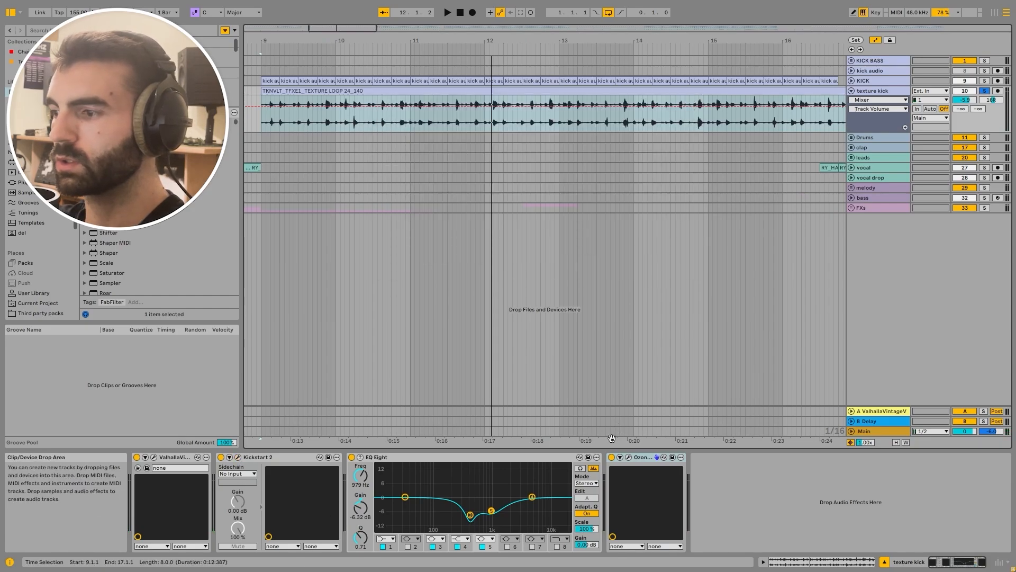
{"action": "left_click", "coordinate": [612, 457]}
{"action": "left_click", "coordinate": [221, 457]}
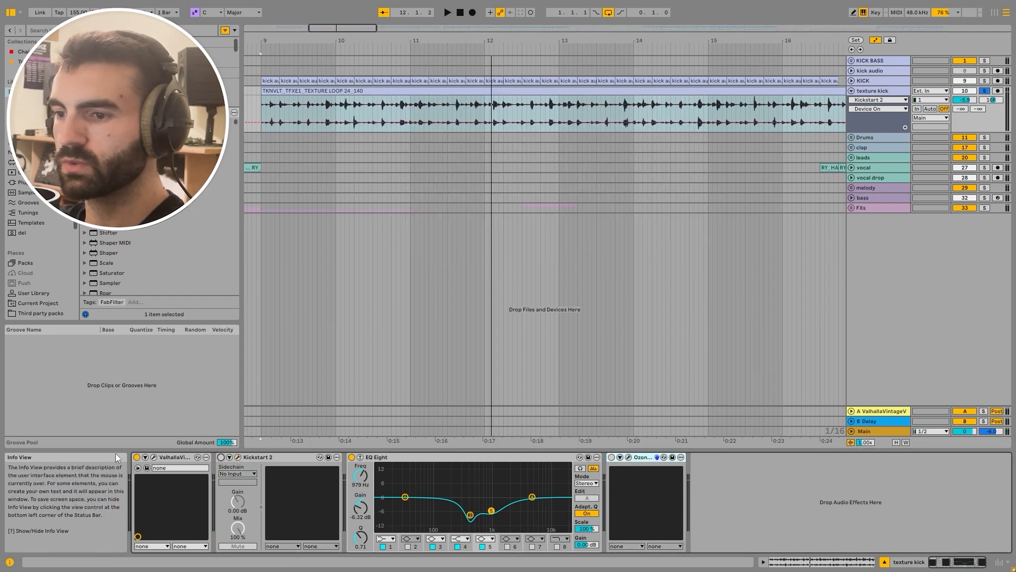
{"action": "left_click", "coordinate": [136, 457]}
{"action": "key", "text": "space"}
{"action": "key", "text": "space"}
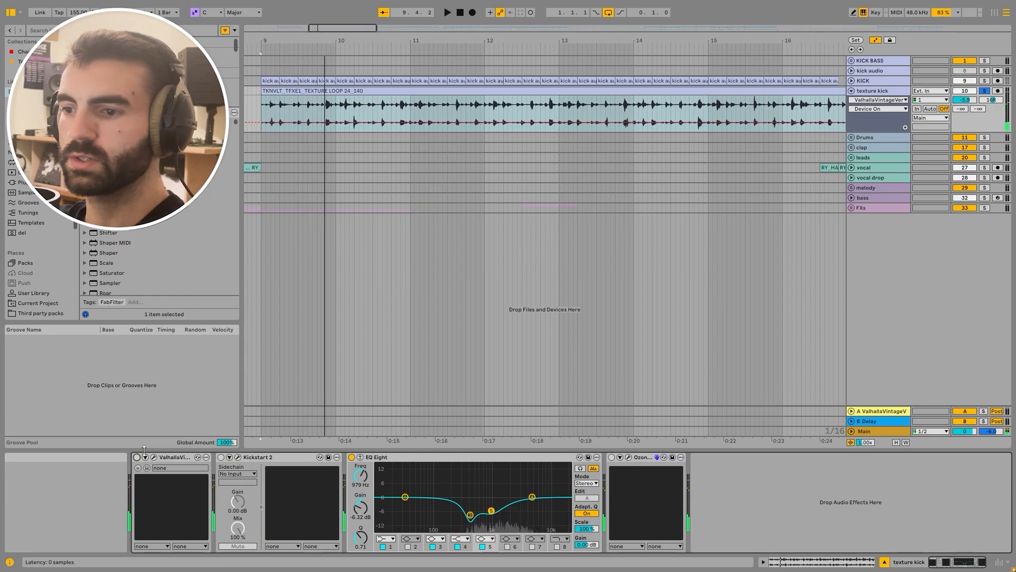
Turn ValhallaVintageVerb and Kickstart 2 back on in the texture kick chain
{"action": "left_click", "coordinate": [137, 456]}
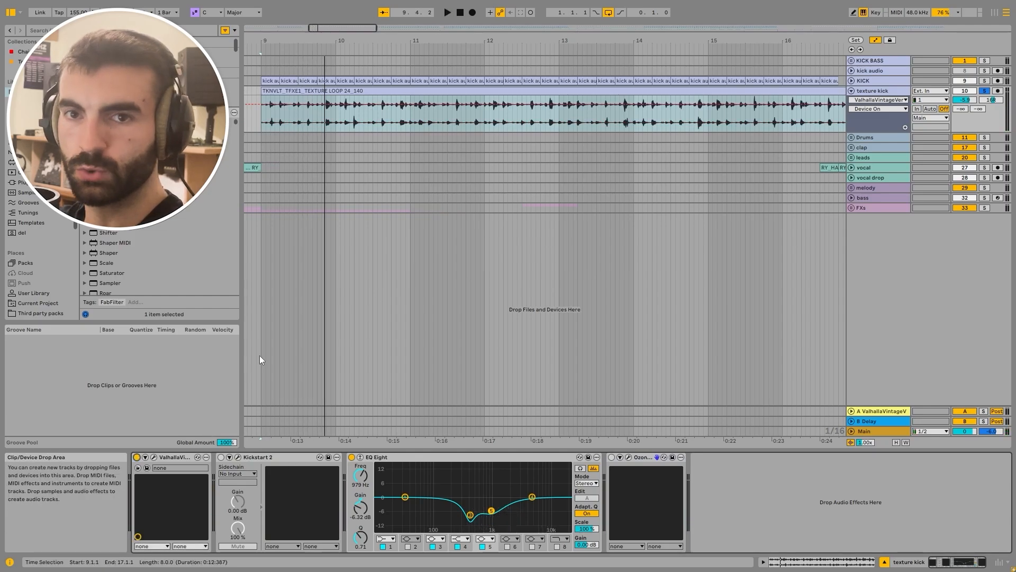
{"action": "left_click", "coordinate": [220, 457]}
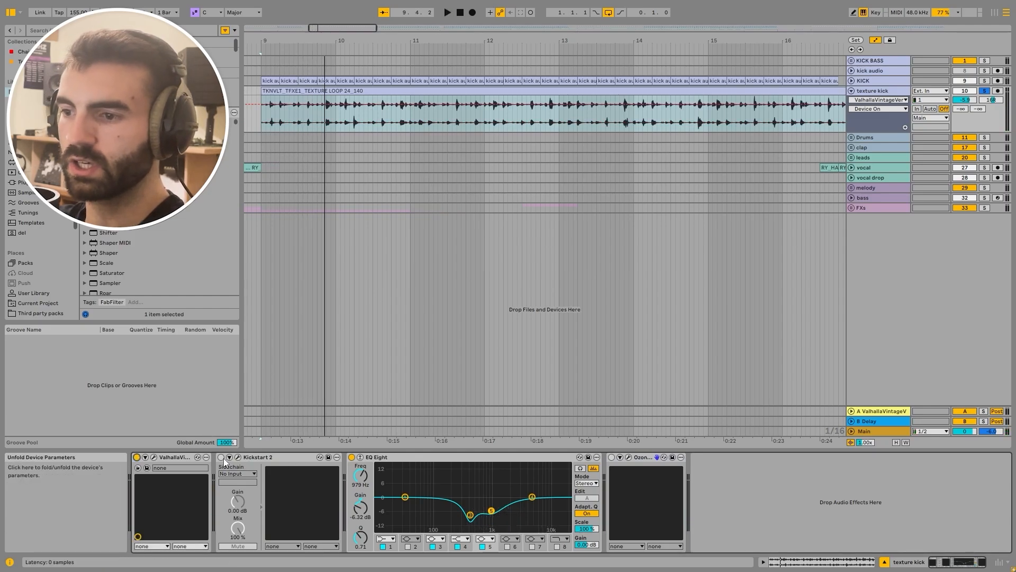
{"action": "left_click", "coordinate": [612, 458]}
Compare the texture kick with its EQ Eight off and on, and inspect the equalizer's enlarged curve
{"action": "left_click", "coordinate": [352, 457]}
{"action": "key", "text": "space"}
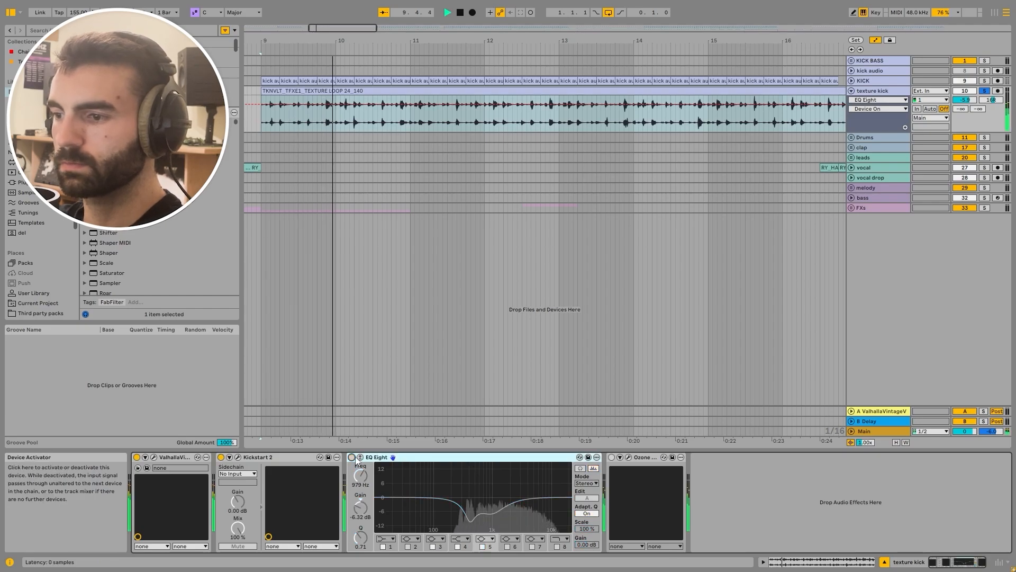
{"action": "left_click", "coordinate": [352, 457]}
{"action": "key", "text": "space"}
{"action": "left_click", "coordinate": [360, 457]}
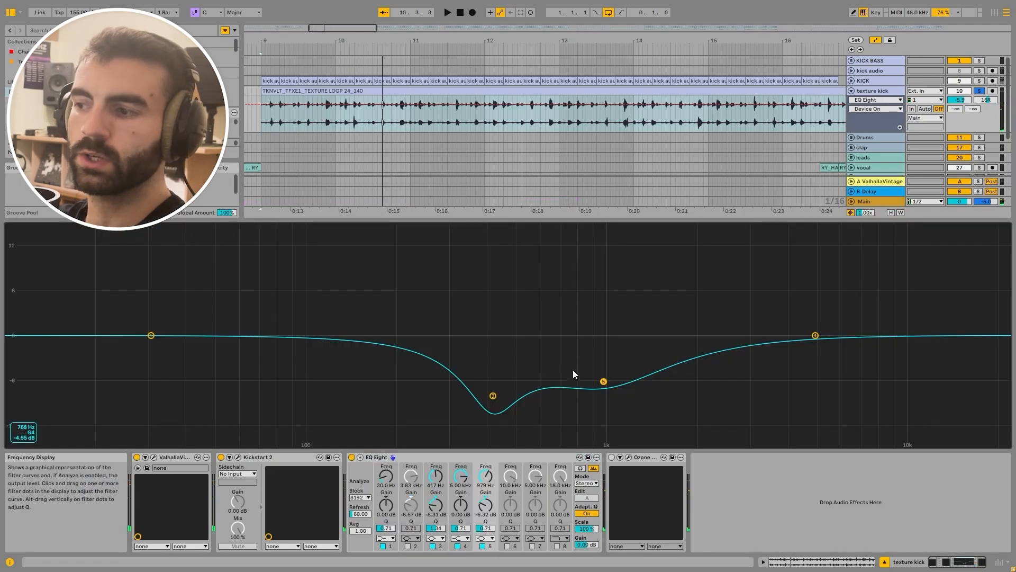
{"action": "left_click", "coordinate": [360, 457]}
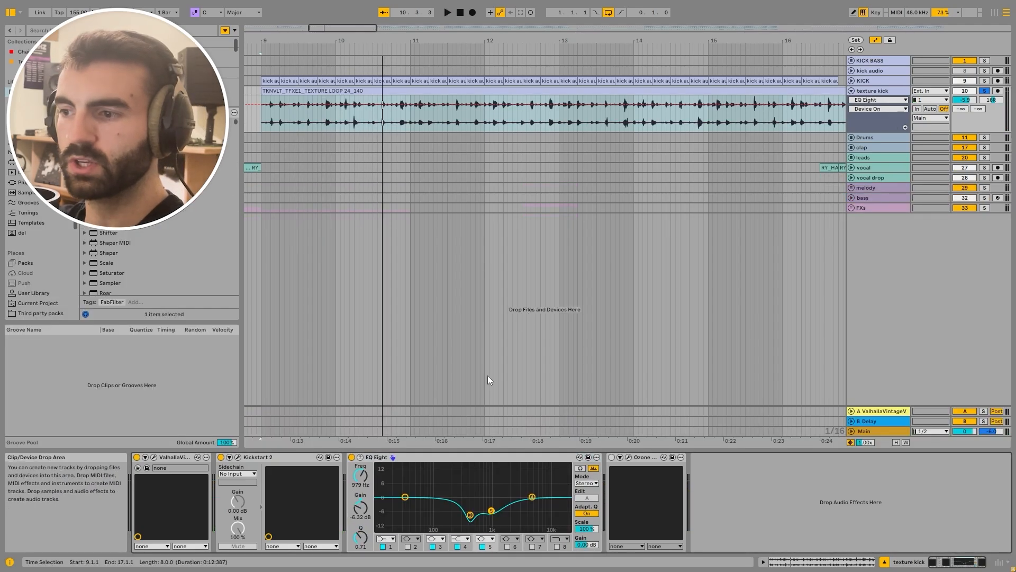
{"action": "left_click", "coordinate": [463, 457]}
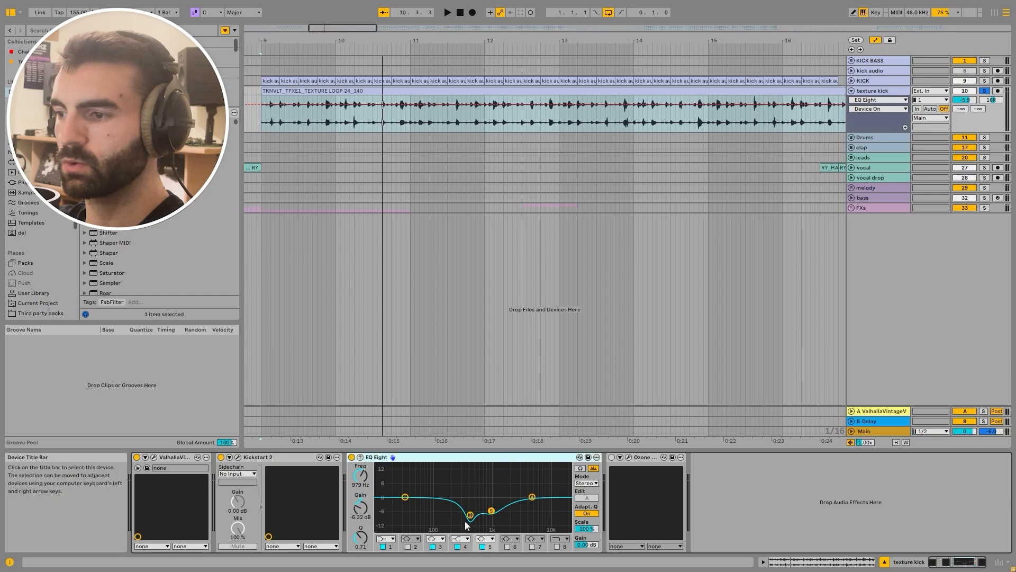
Turn Ozone 10 Imager back on and watch its vectorscope while the texture kick plays, closing its window when finished
{"action": "left_click", "coordinate": [612, 457]}
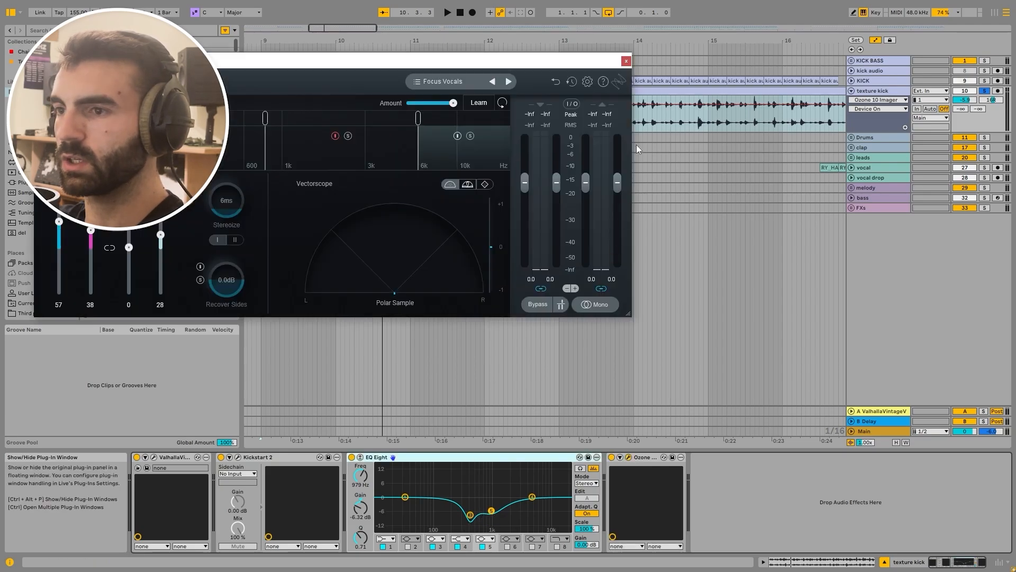
{"action": "key", "text": "space"}
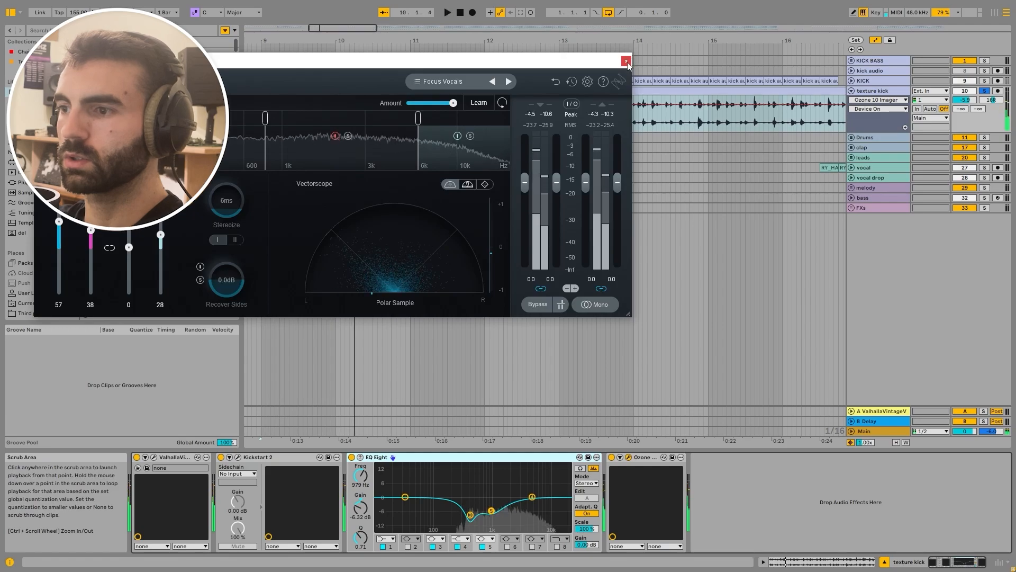
{"action": "left_click", "coordinate": [626, 61]}
{"action": "left_click", "coordinate": [631, 464]}
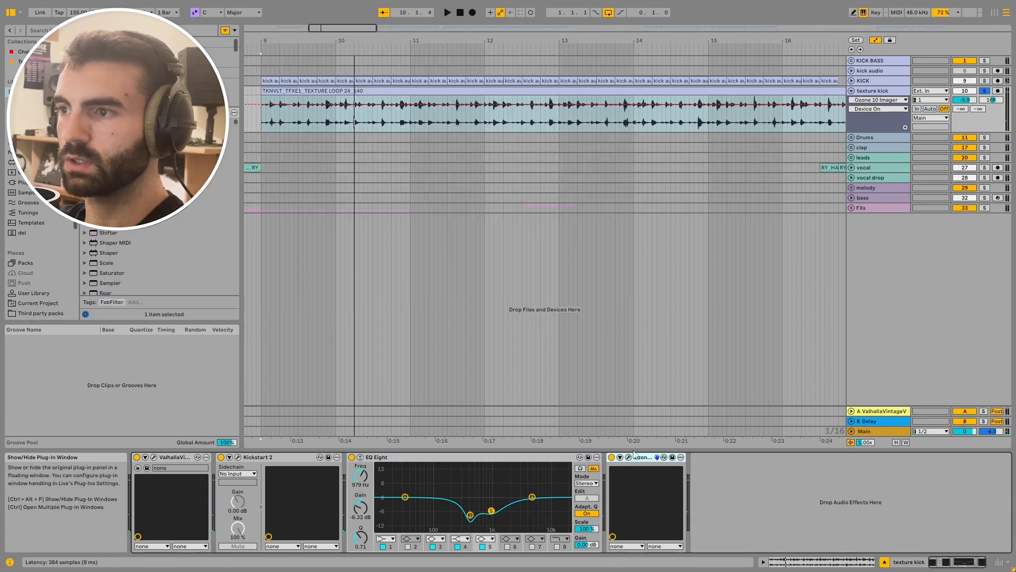
{"action": "left_click", "coordinate": [627, 61]}
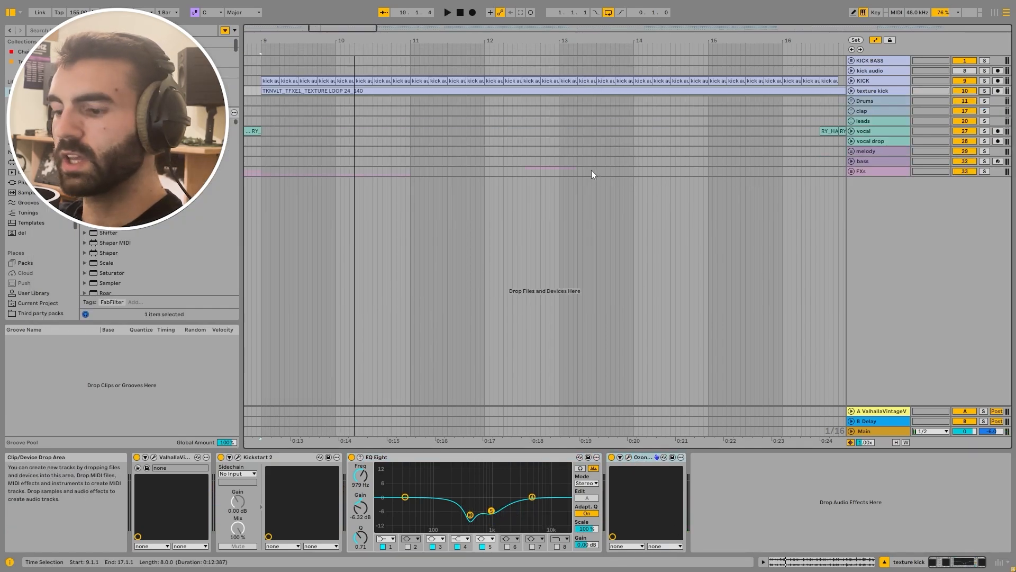
Unfold the Drums group and examine its tracks across the whole arrangement
{"action": "left_click", "coordinate": [868, 100]}
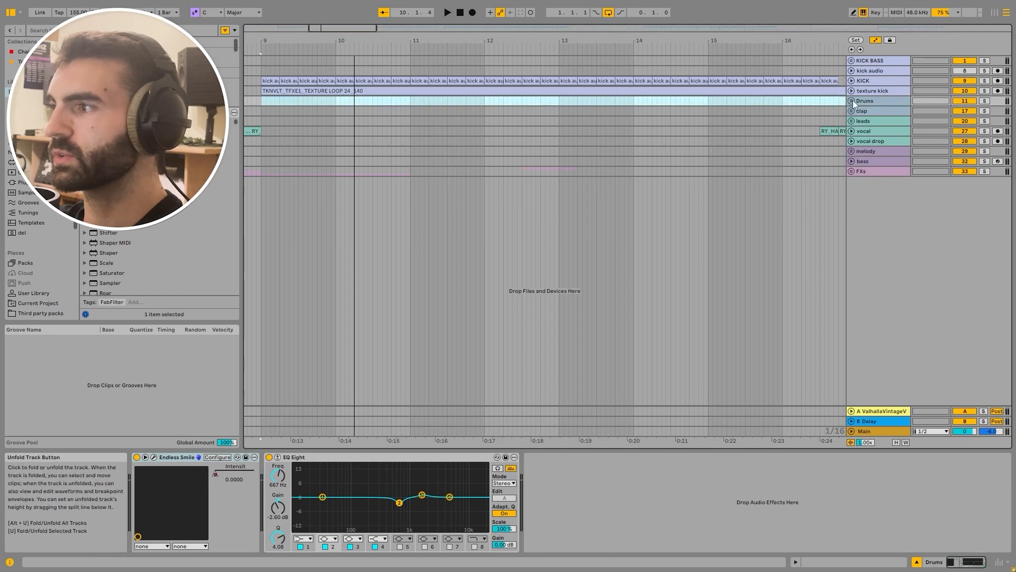
{"action": "left_click", "coordinate": [852, 100]}
{"action": "key", "text": "x"}
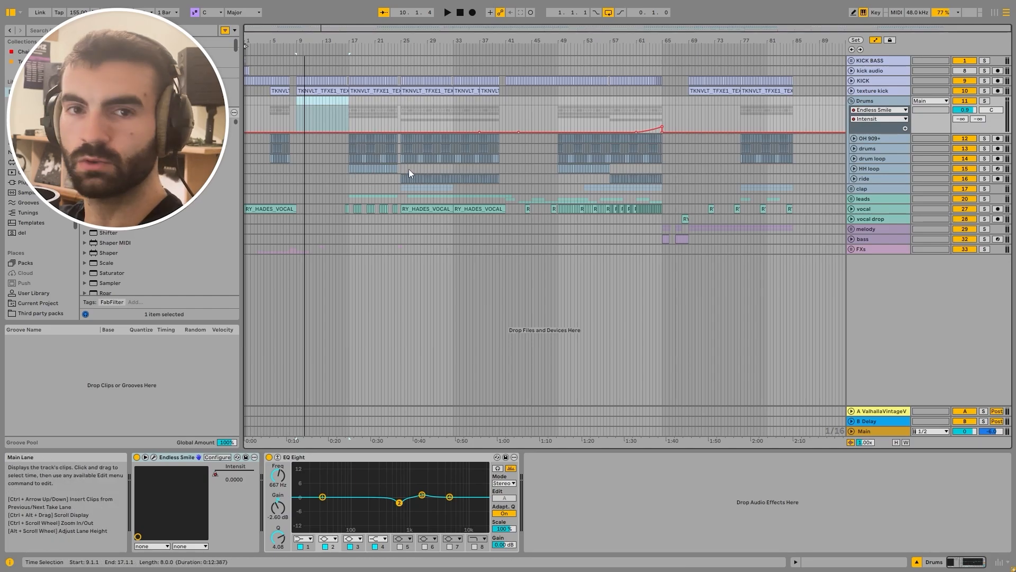
{"action": "left_click", "coordinate": [268, 117]}
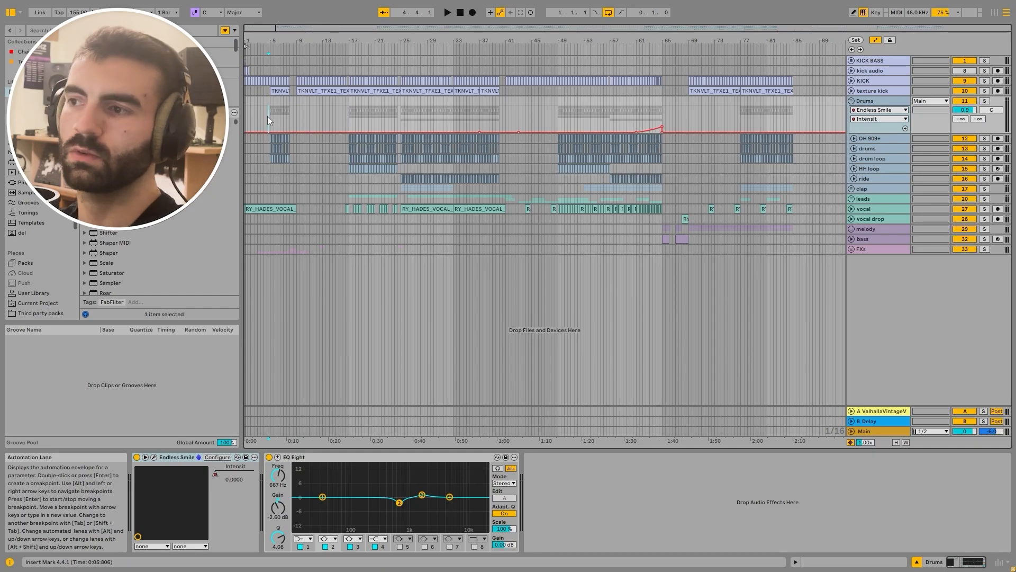
{"action": "scroll", "coordinate": [268, 117], "scroll_direction": "up", "scroll_amount": 5}
{"action": "scroll", "coordinate": [316, 109], "scroll_direction": "down", "scroll_amount": 5}
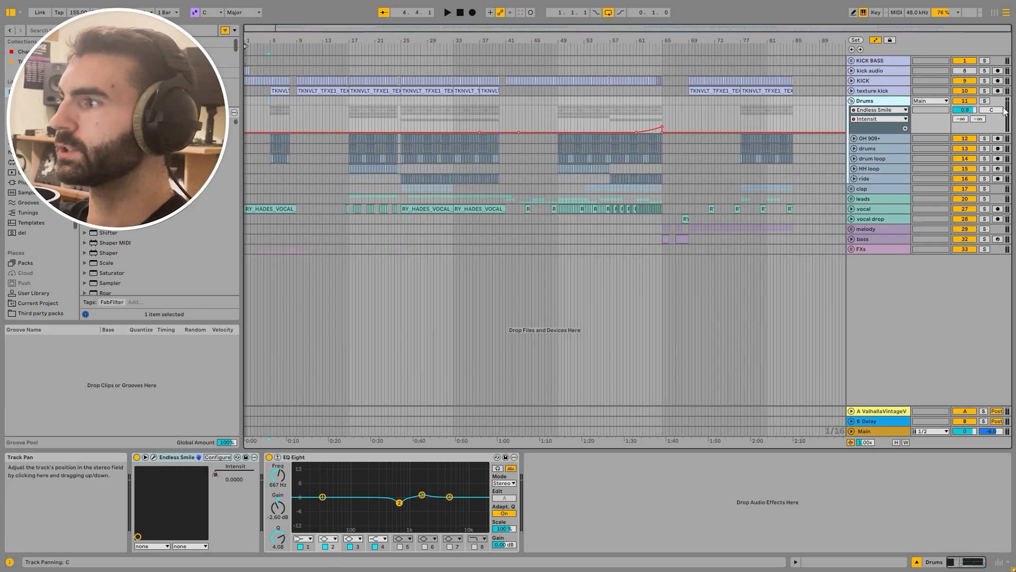
Unfold and solo the OH 909+ track in the Drums group and audition its open hat clips from bar 17
{"action": "left_click", "coordinate": [879, 138]}
{"action": "left_click", "coordinate": [853, 138]}
{"action": "scroll", "coordinate": [339, 159], "scroll_direction": "up", "scroll_amount": 10}
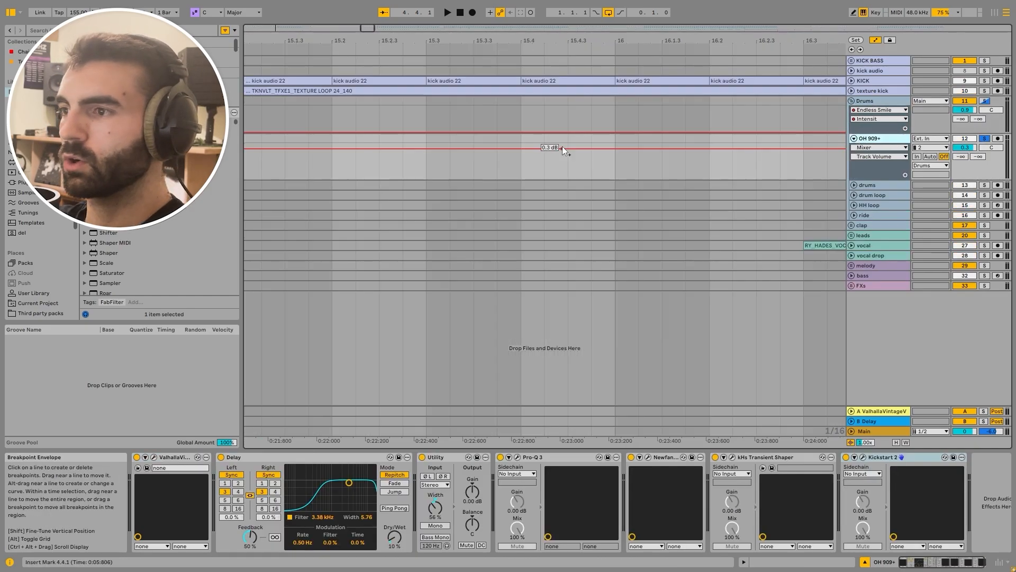
{"action": "scroll", "coordinate": [562, 147], "scroll_direction": "down", "scroll_amount": 8}
{"action": "scroll", "coordinate": [510, 159], "scroll_direction": "up", "scroll_amount": 6}
{"action": "scroll", "coordinate": [307, 141], "scroll_direction": "down", "scroll_amount": 8}
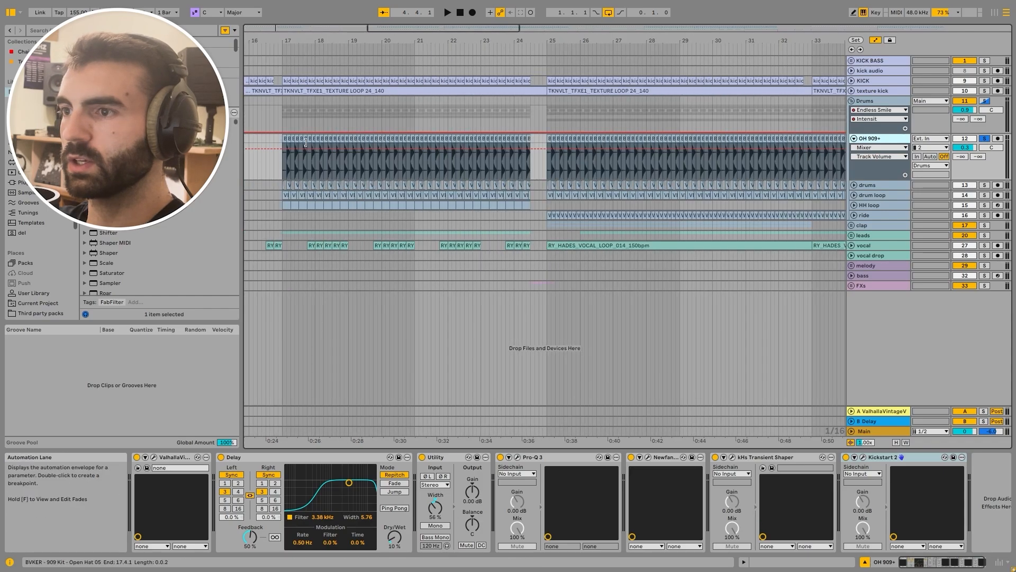
{"action": "left_click", "coordinate": [283, 139]}
{"action": "scroll", "coordinate": [284, 140], "scroll_direction": "up", "scroll_amount": 10}
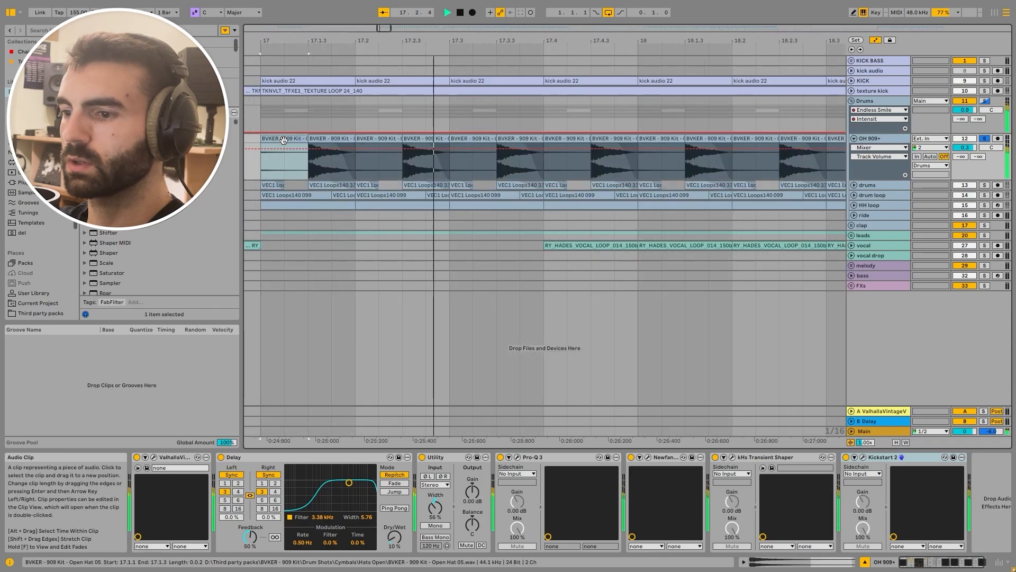
{"action": "left_click", "coordinate": [328, 138]}
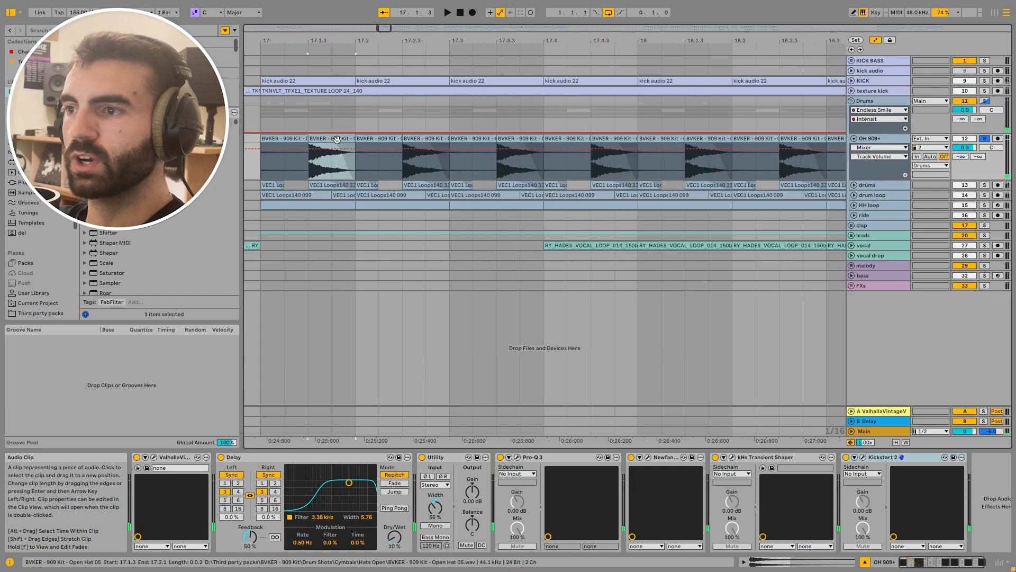
Open the open hat clip at 17.1.3 to examine its sample waveform and hide the automation lanes
{"action": "double_click", "coordinate": [338, 140]}
{"action": "scroll", "coordinate": [337, 139], "scroll_direction": "up", "scroll_amount": 5}
{"action": "scroll", "coordinate": [352, 151], "scroll_direction": "down", "scroll_amount": 5}
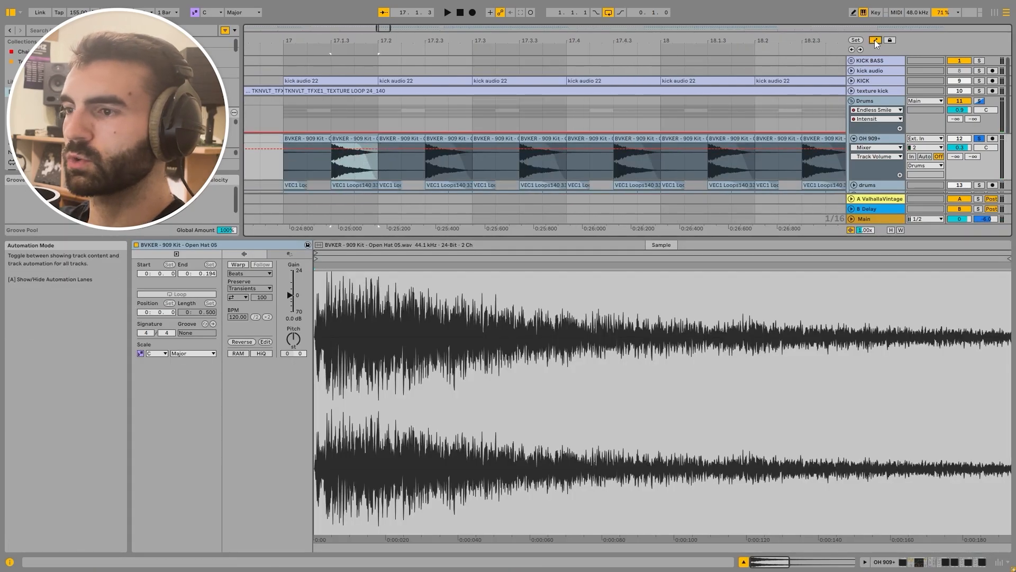
{"action": "key", "text": "a"}
Audition the open hat clips from the first clip at bar 17 and bring back the OH 909+ device chain
{"action": "left_click", "coordinate": [314, 138]}
{"action": "left_click_drag", "start_coordinate": [379, 154], "coordinate": [425, 141]}
{"action": "key", "text": "ctrl+z"}
{"action": "key", "text": "space"}
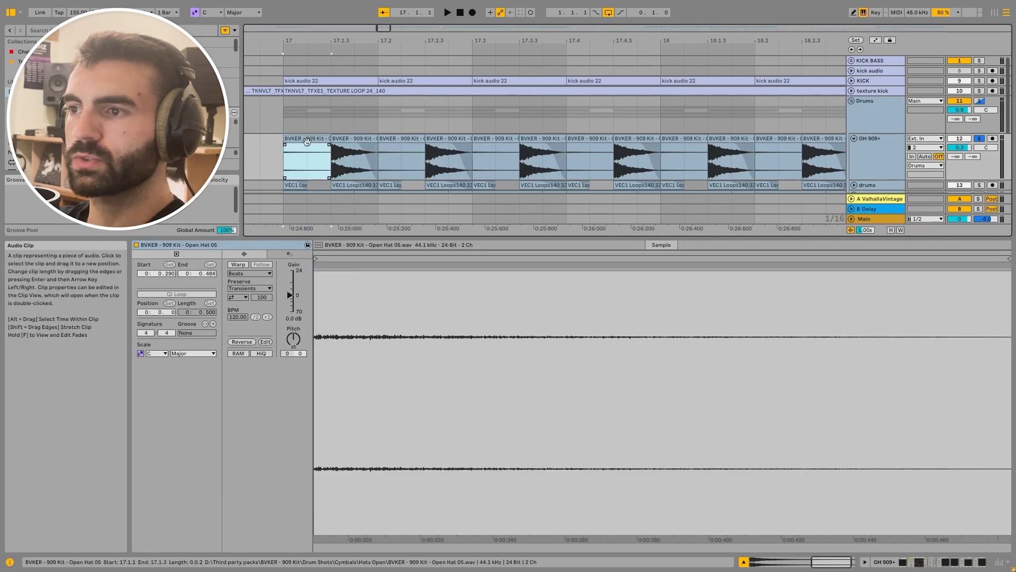
{"action": "left_click", "coordinate": [857, 161]}
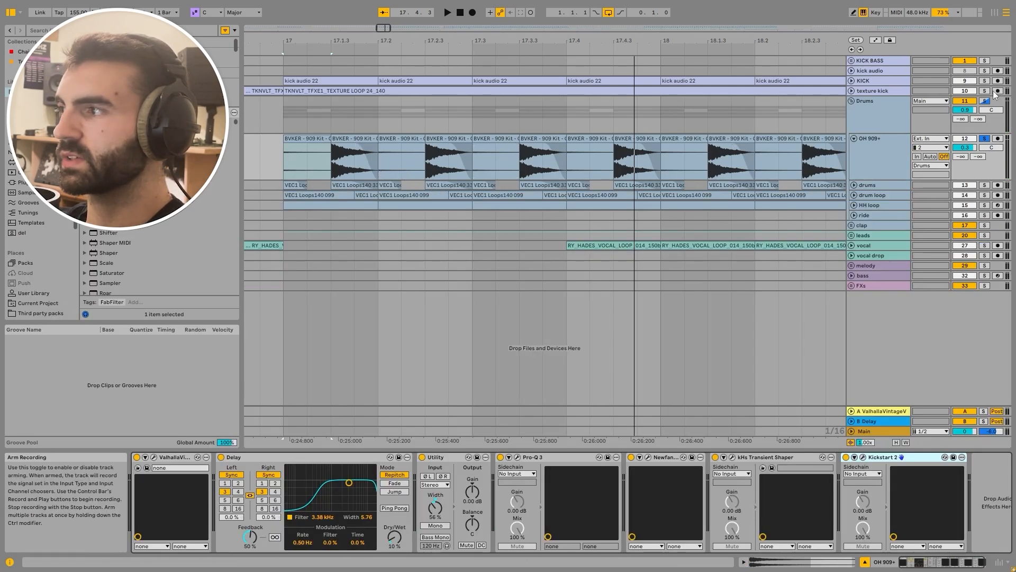
Solo the KICK track together with OH 909+ and audition the two playing together
{"action": "left_click", "coordinate": [985, 81], "text": "ctrl"}
{"action": "key", "text": "space"}
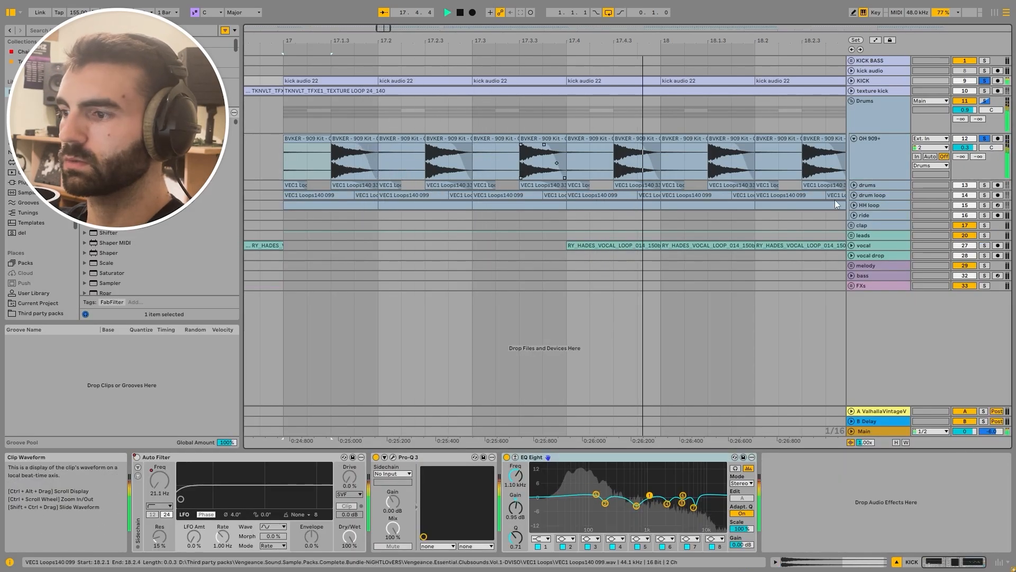
{"action": "key", "text": "space"}
Inspect the reverb settings in the Valhalla plug-in on OH 909+, close its window and select the Delay
{"action": "left_click", "coordinate": [879, 168]}
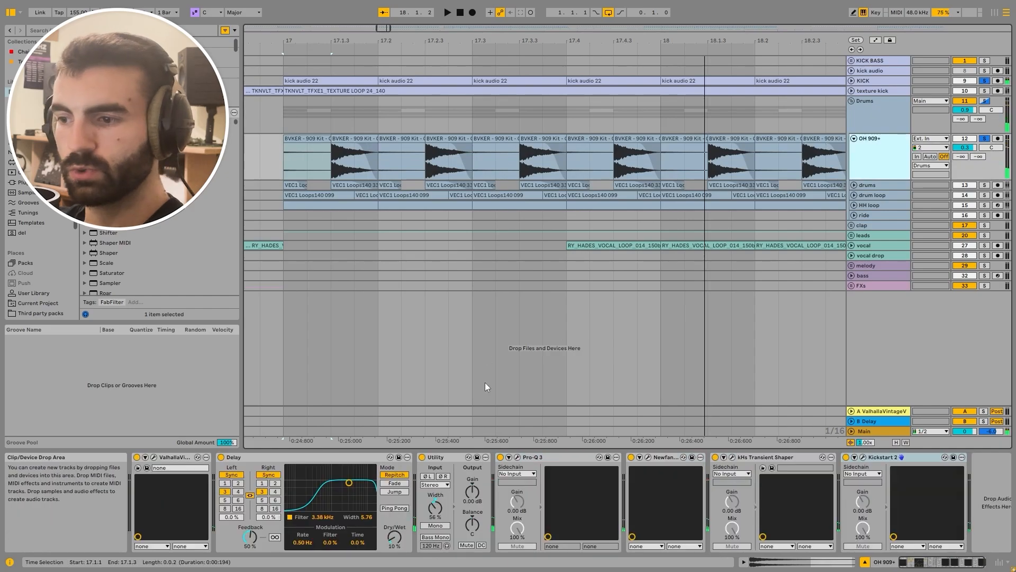
{"action": "left_click", "coordinate": [156, 456]}
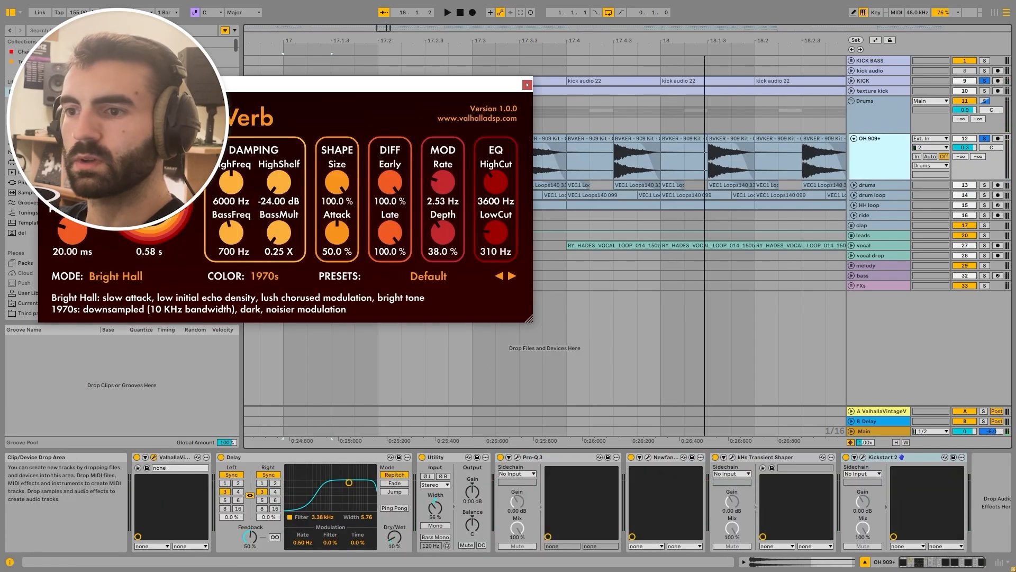
{"action": "left_click", "coordinate": [527, 85]}
{"action": "left_click", "coordinate": [367, 461]}
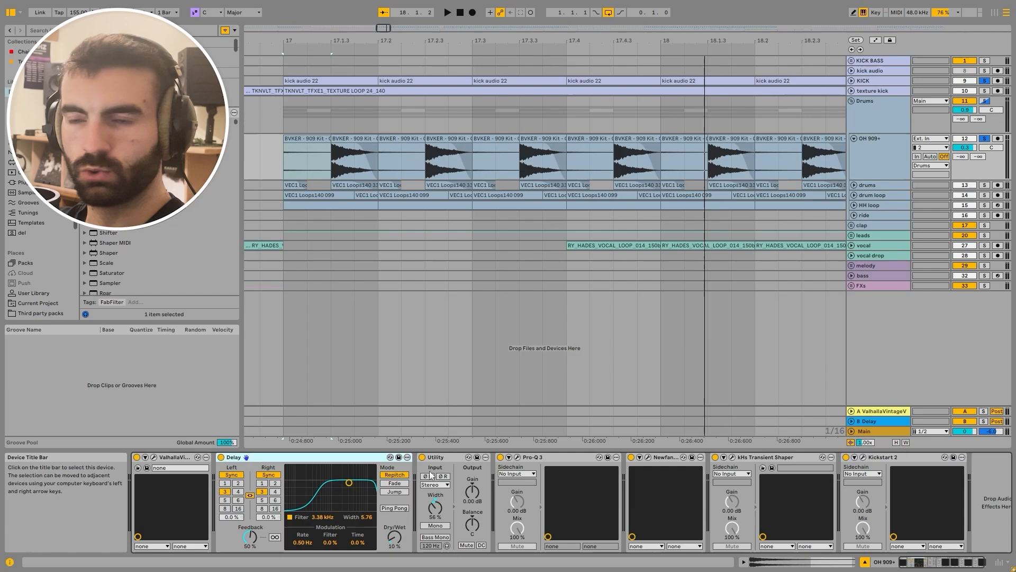
Watch the Pro-Q 3 curve on OH 909+ during playback, close its window and bypass it for comparison
{"action": "left_click", "coordinate": [525, 458]}
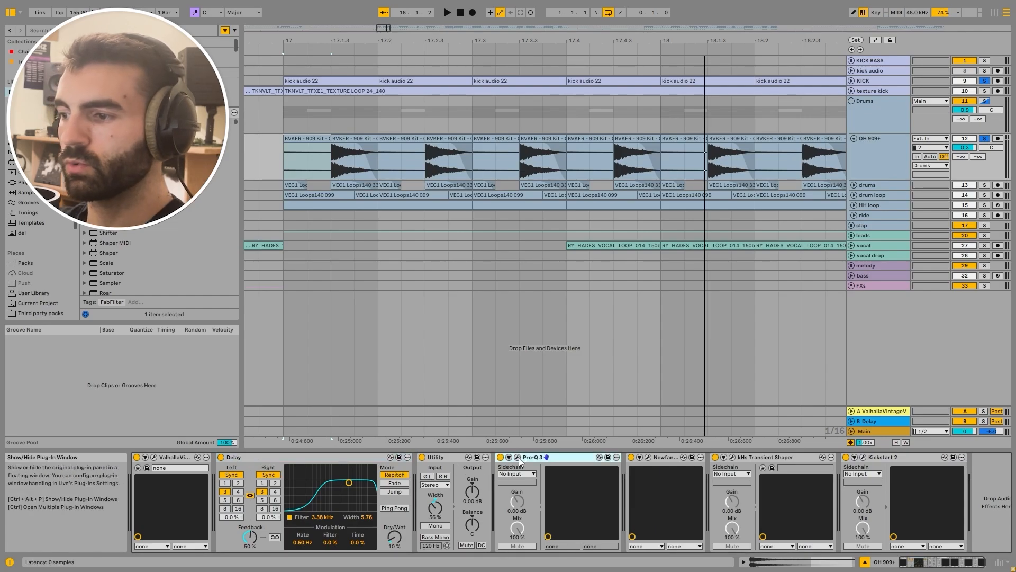
{"action": "left_click", "coordinate": [517, 458]}
{"action": "key", "text": "space"}
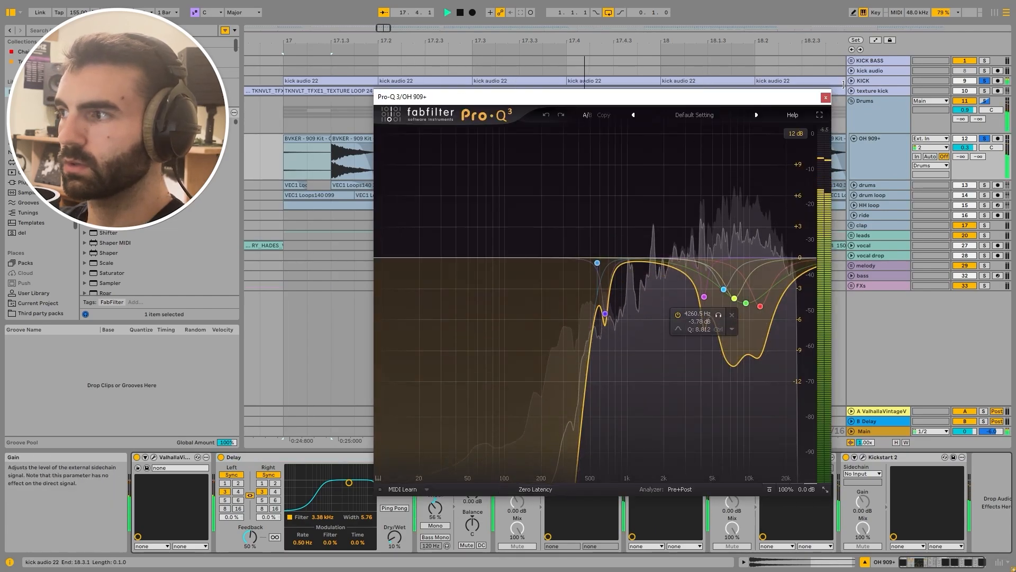
{"action": "left_click", "coordinate": [826, 98]}
{"action": "left_click", "coordinate": [501, 457]}
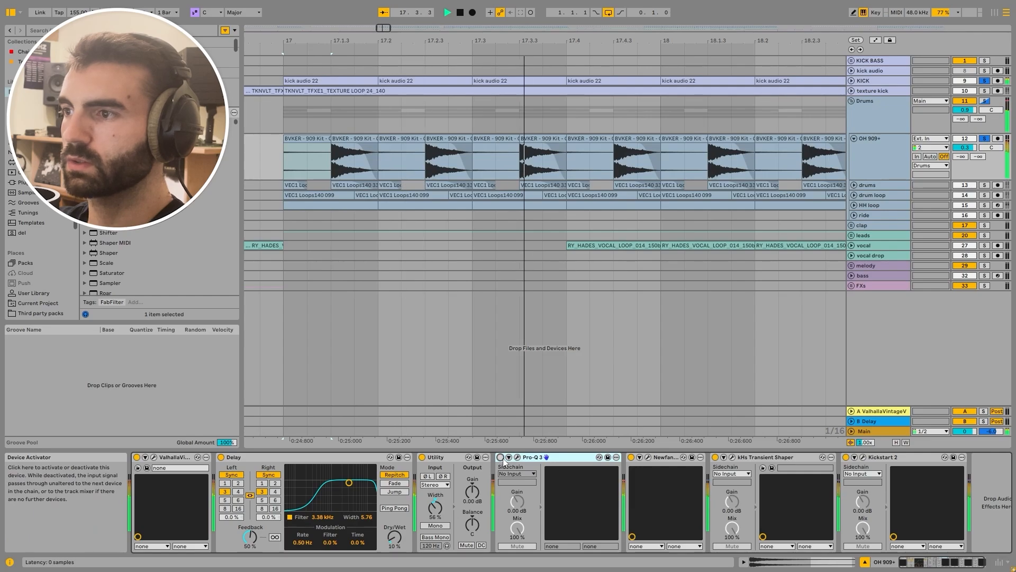
Reopen Pro-Q 3 on the OH 909+ track and examine its high-frequency cut bands
{"action": "left_click", "coordinate": [517, 457]}
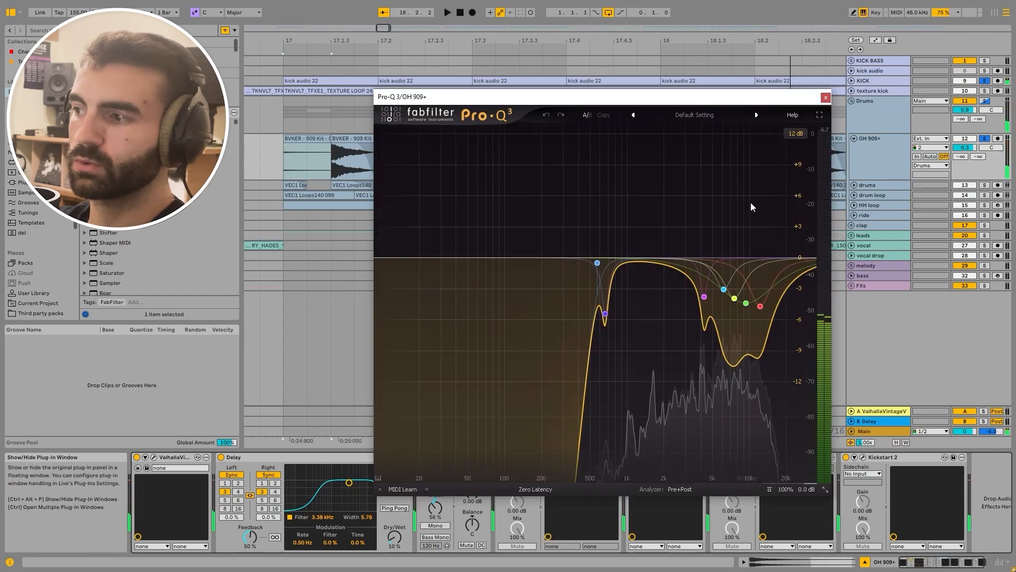
{"action": "mouse_move", "coordinate": [740, 373]}
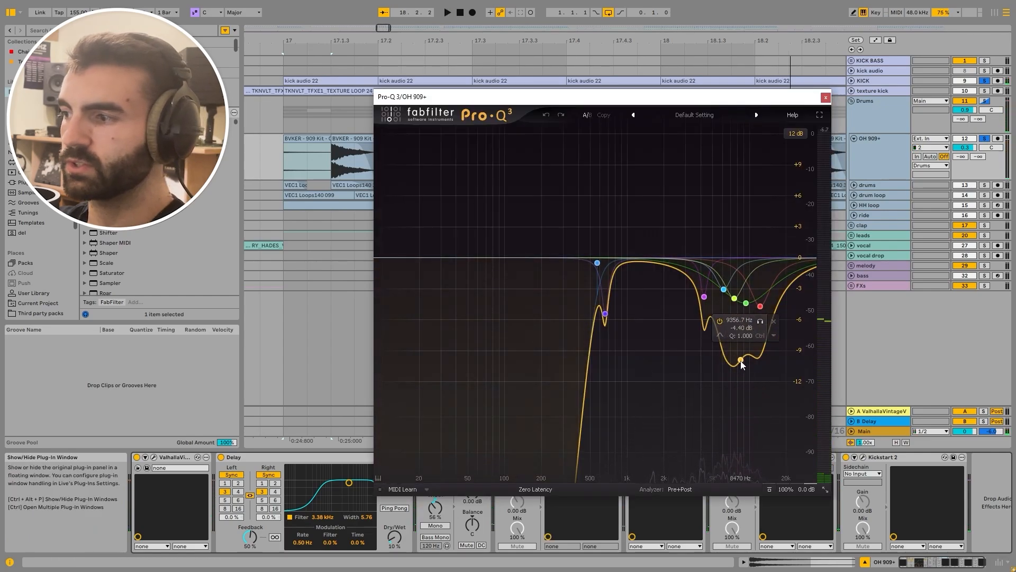
{"action": "mouse_move", "coordinate": [711, 299]}
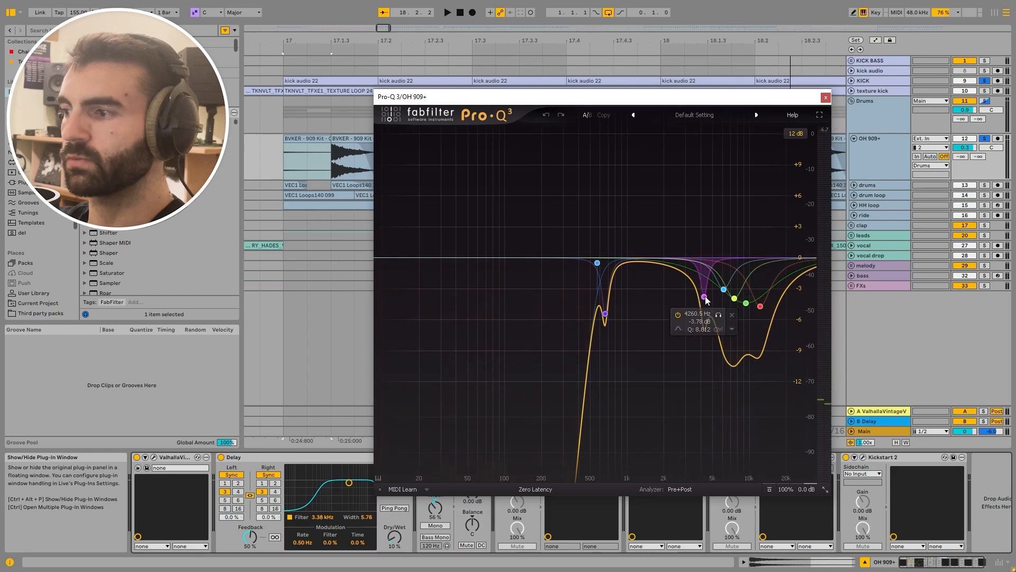
Close the equalizer and view the kHs Transient Shaper and Kickstart 2 windows while auditioning the open hats with the kick
{"action": "left_click", "coordinate": [825, 97]}
{"action": "key", "text": "space"}
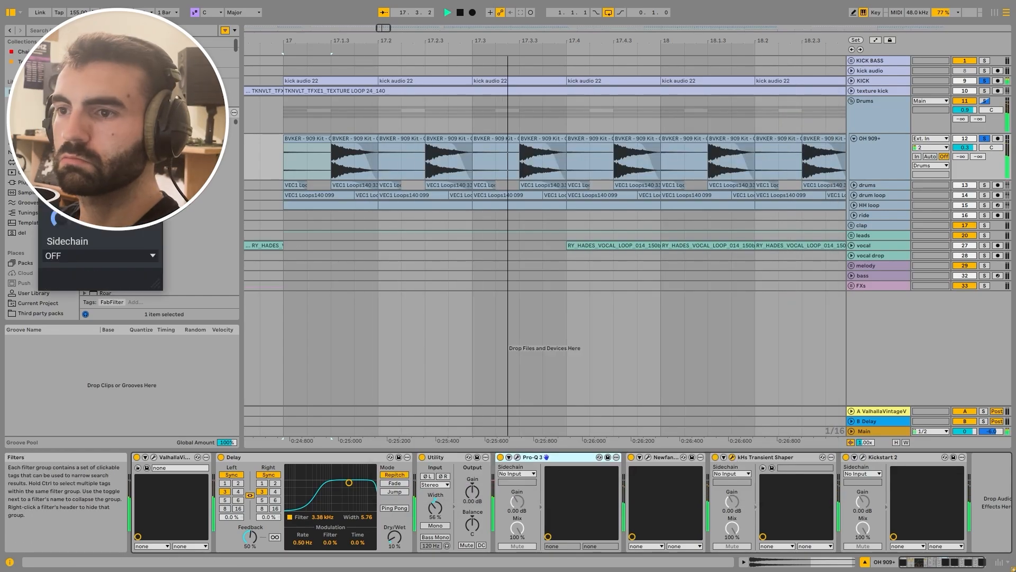
{"action": "key", "text": "space"}
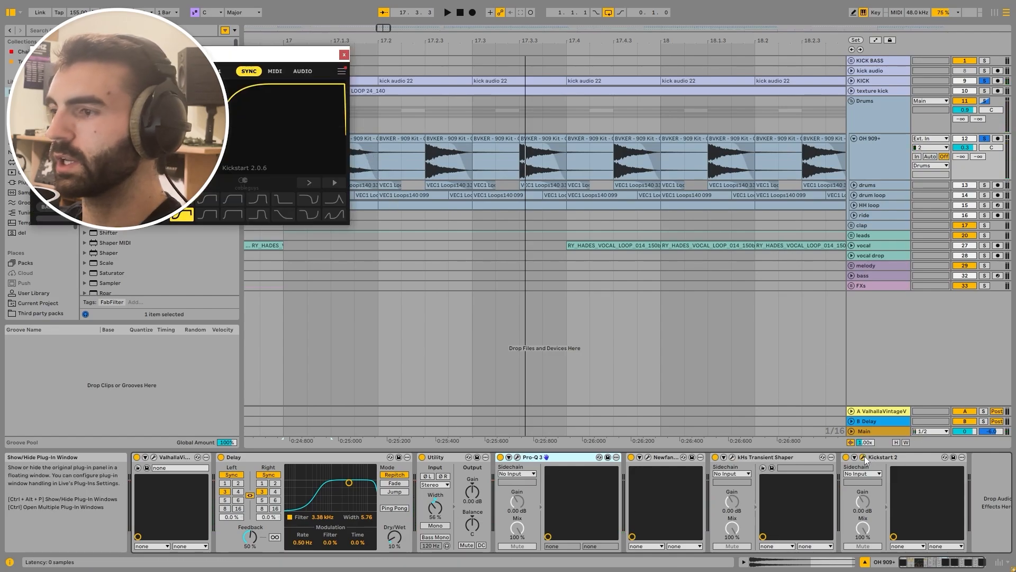
Fold OH 909+, unfold and solo the drums track, and audition its VEC1 Loops140 333 clips from bar 17
{"action": "left_click", "coordinate": [854, 139]}
{"action": "left_click", "coordinate": [867, 148]}
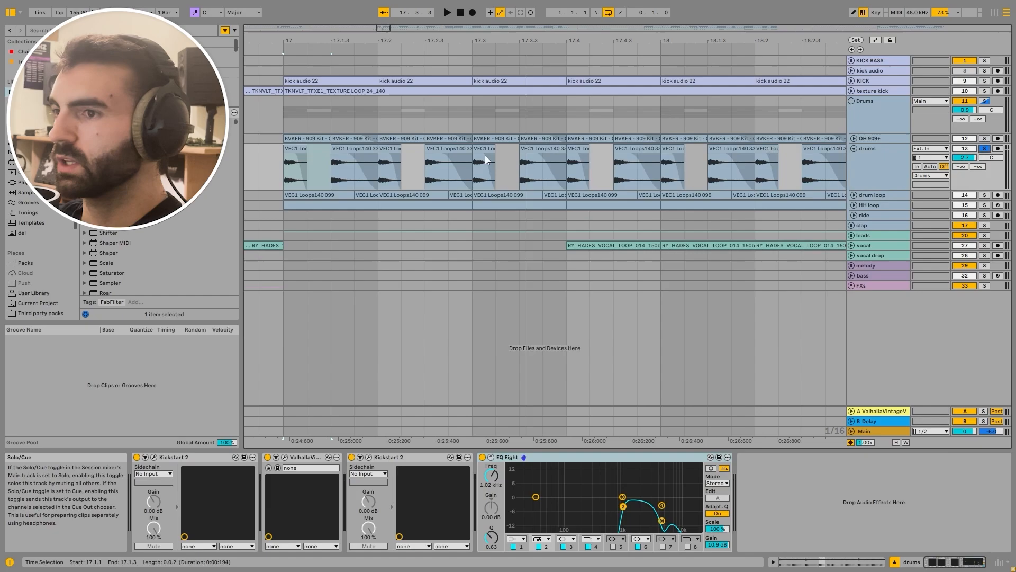
{"action": "left_click", "coordinate": [854, 148]}
{"action": "left_click", "coordinate": [292, 148]}
{"action": "key", "text": "space"}
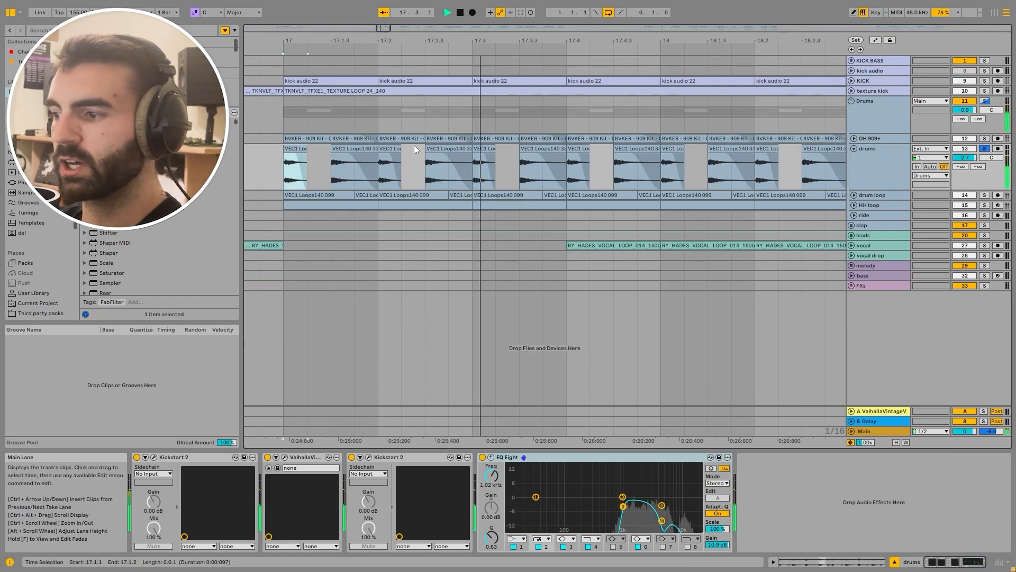
{"action": "left_click", "coordinate": [362, 148]}
{"action": "scroll", "coordinate": [362, 148], "scroll_direction": "down", "scroll_amount": 3}
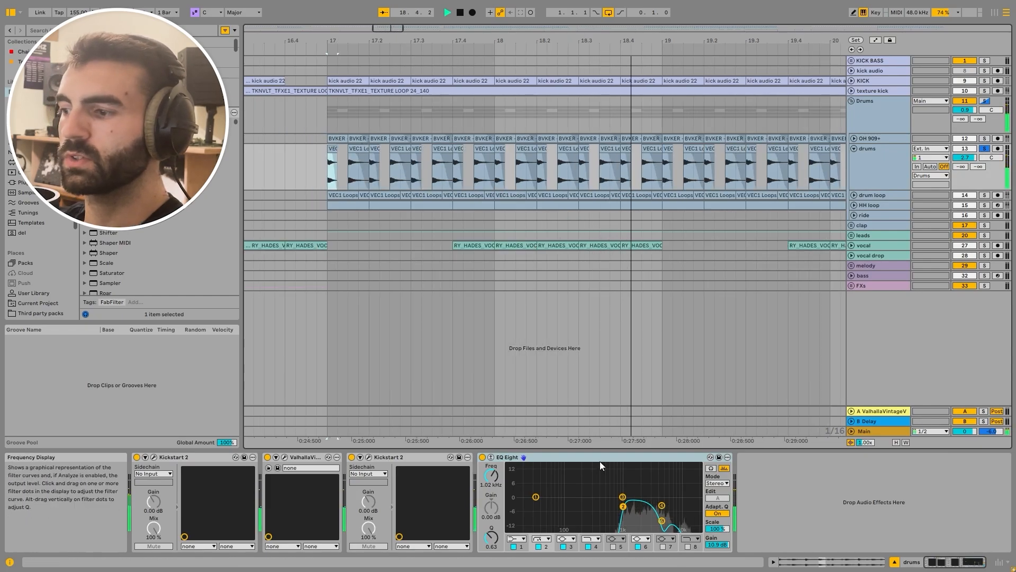
{"action": "key", "text": "space"}
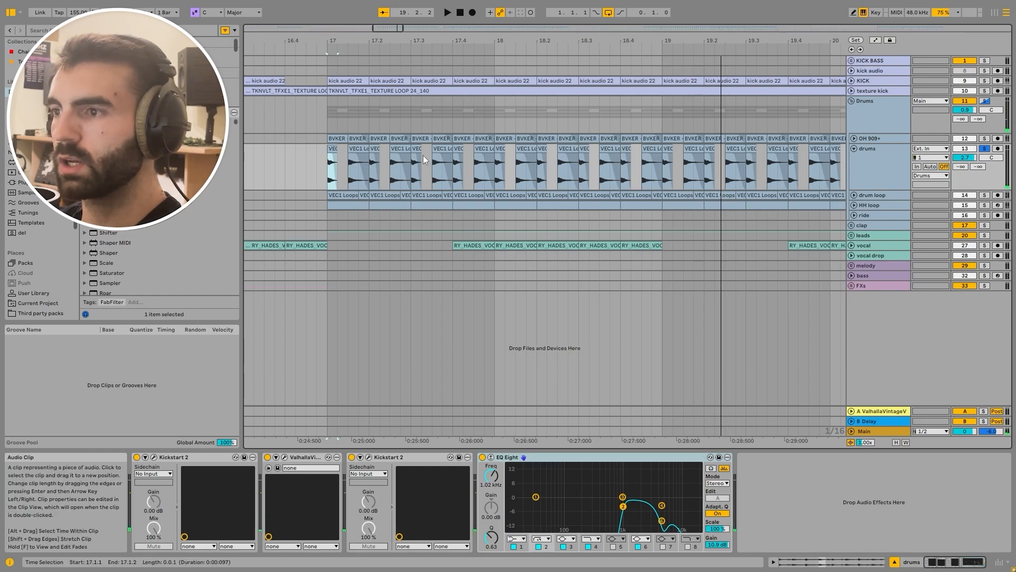
Audition the short drums clip and its gap from 17.1.1 to 17.1.3, and the longer clip starting at 17.1.3
{"action": "scroll", "coordinate": [328, 175], "scroll_direction": "up", "scroll_amount": 5}
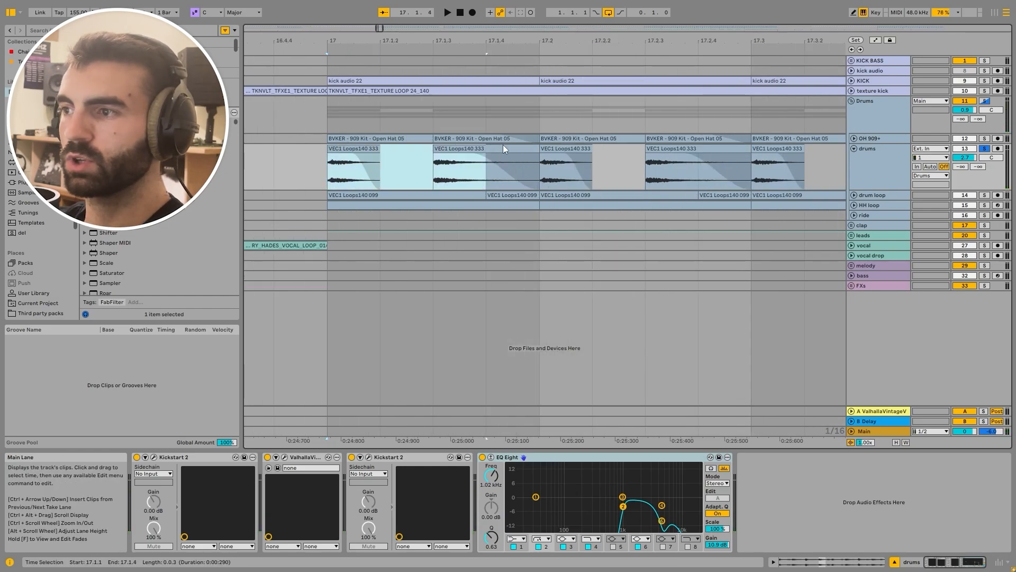
{"action": "left_click", "coordinate": [347, 170]}
{"action": "left_click_drag", "start_coordinate": [351, 169], "coordinate": [425, 147]}
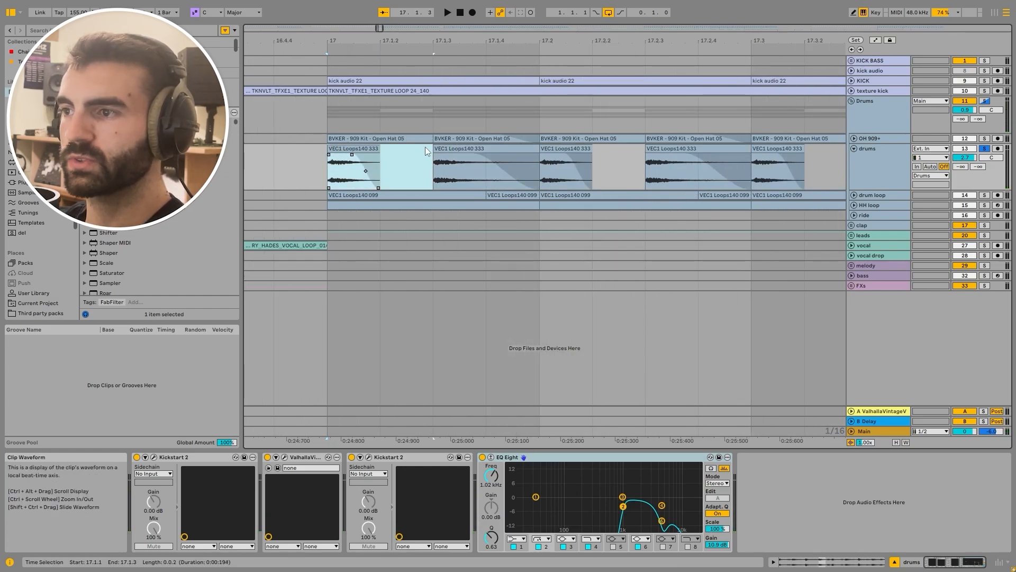
{"action": "key", "text": "space"}
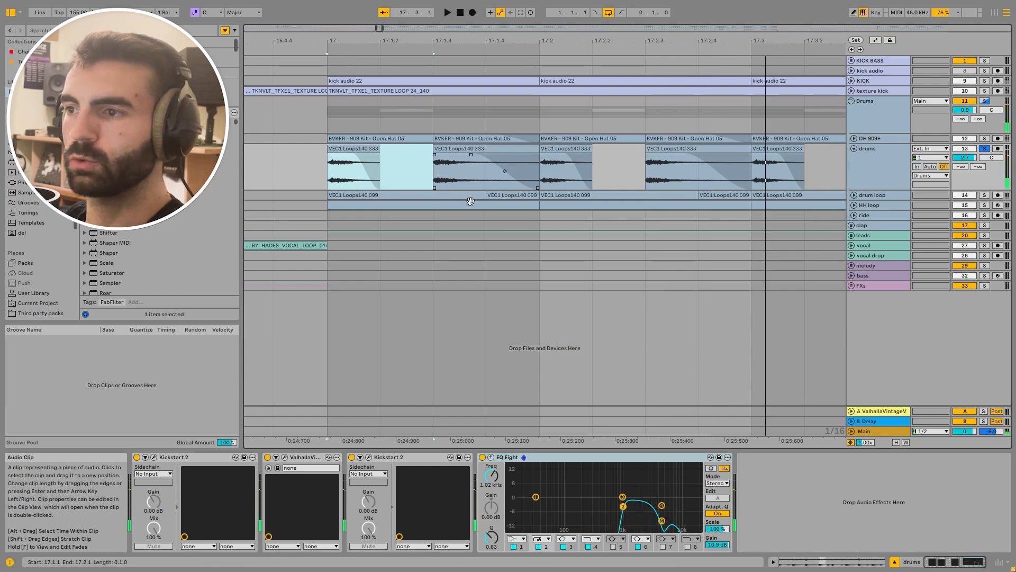
{"action": "scroll", "coordinate": [377, 168], "scroll_direction": "down", "scroll_amount": 3}
{"action": "left_click", "coordinate": [423, 170]}
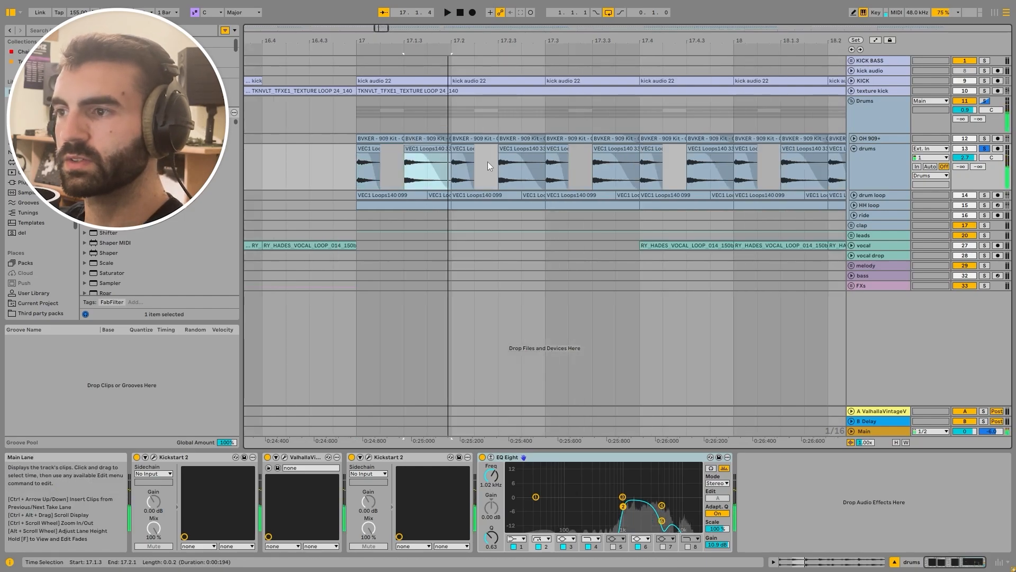
{"action": "left_click", "coordinate": [485, 159]}
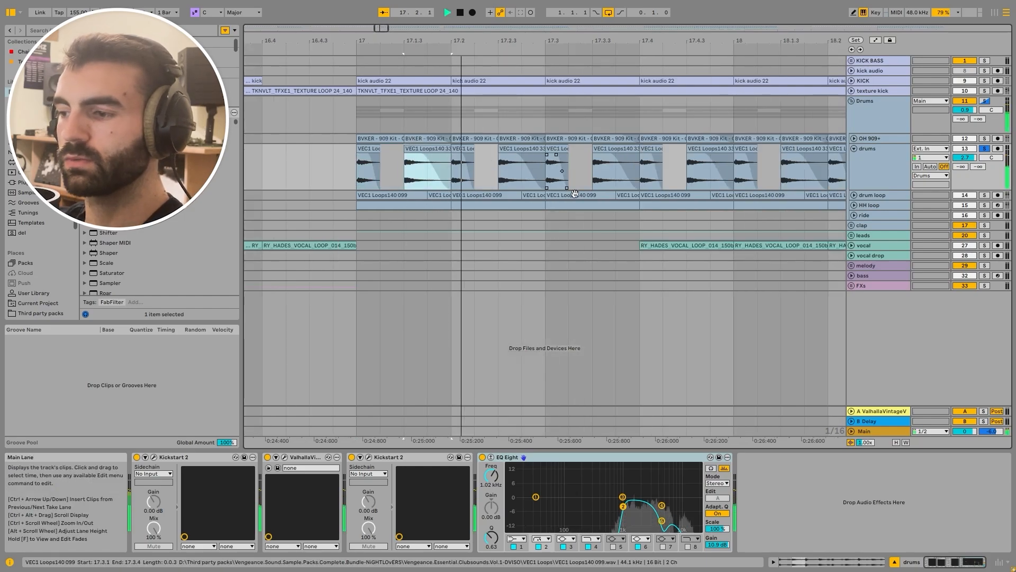
Solo OH 909+ alongside the drums track and audition the open hats and drum hits together
{"action": "left_click", "coordinate": [984, 139], "text": "ctrl"}
{"action": "key", "text": "space"}
{"action": "key", "text": "space"}
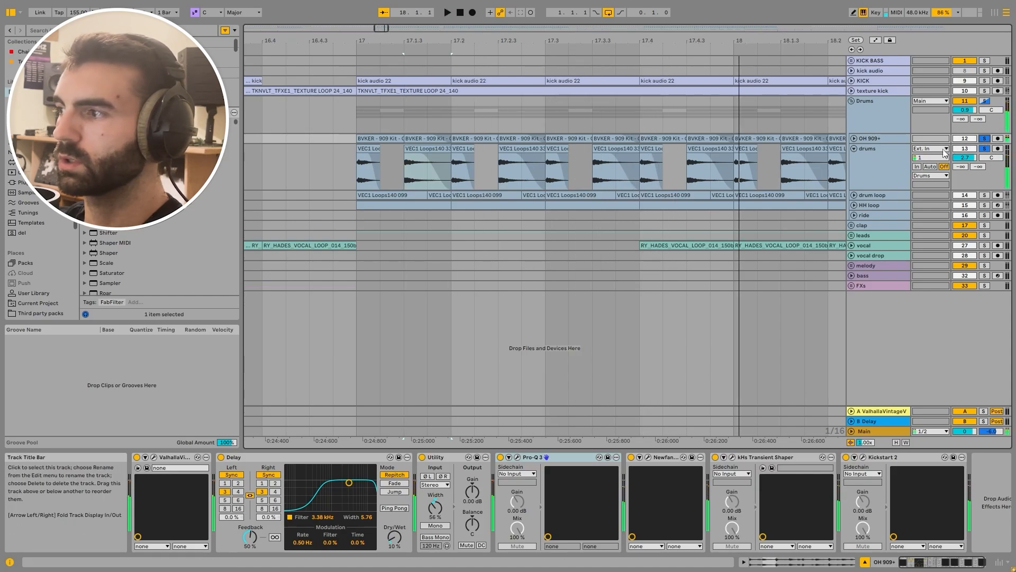
{"action": "scroll", "coordinate": [402, 165], "scroll_direction": "down", "scroll_amount": 2}
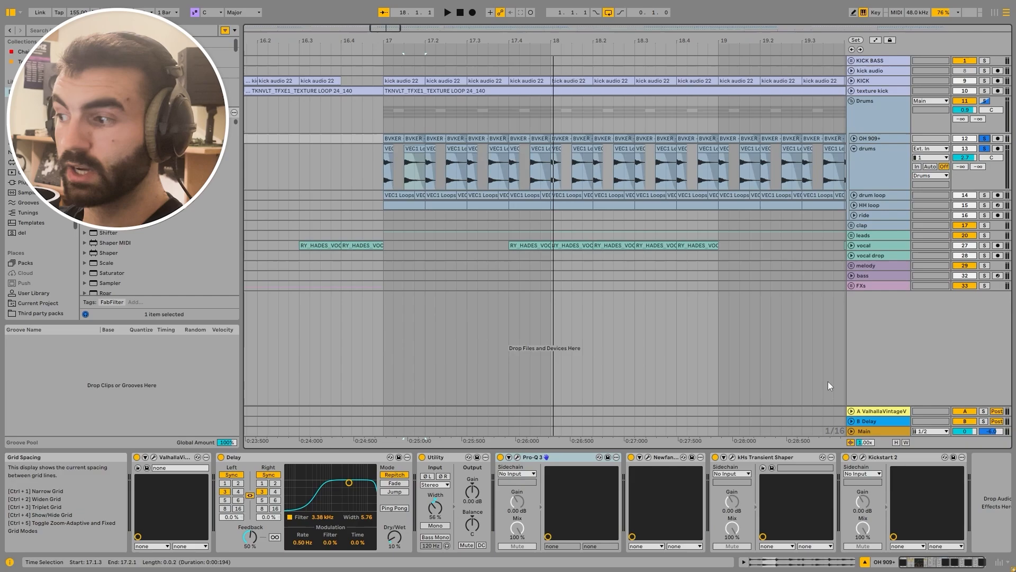
Fold the drums track, unfold and solo the drum loop track, and select its first VEC1 Loops140 099 clip at bar 17
{"action": "left_click", "coordinate": [908, 162]}
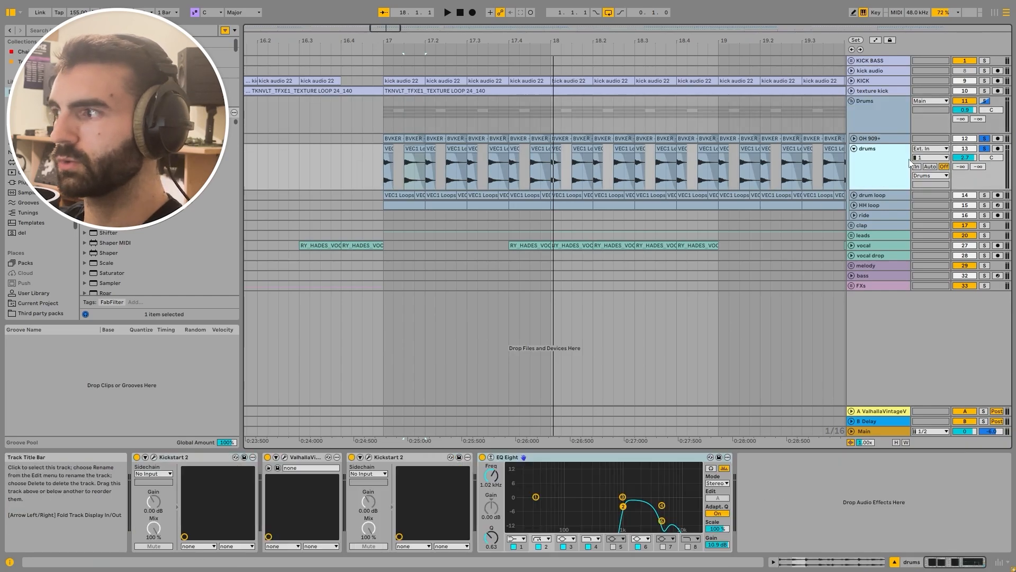
{"action": "left_click", "coordinate": [854, 148]}
{"action": "left_click", "coordinate": [853, 158]}
{"action": "left_click", "coordinate": [401, 159]}
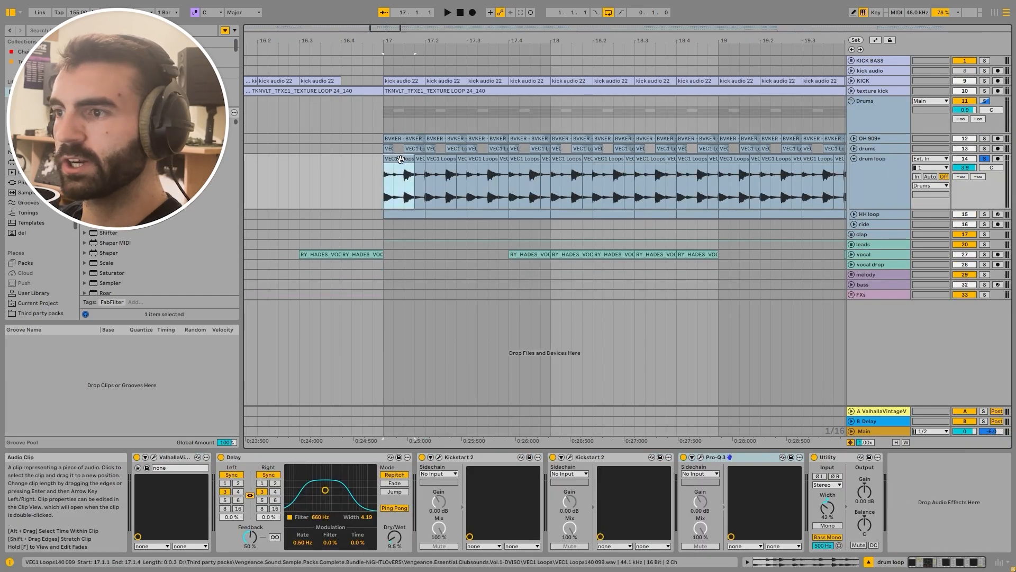
{"action": "key", "text": "plus"}
{"action": "key", "text": "plus"}
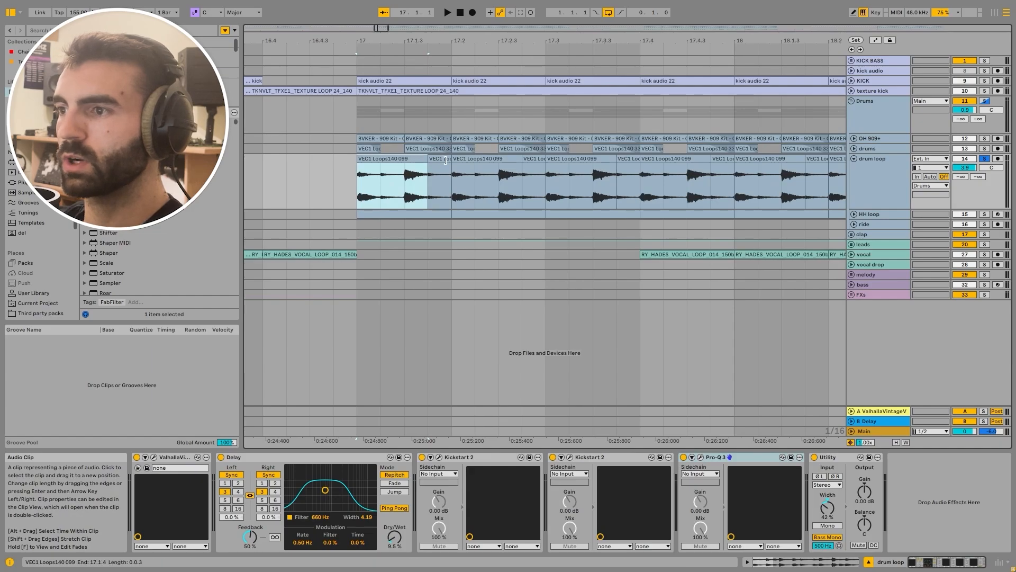
Try extending the first drum loop clip past 17.1.4, undo the change, and audition the drum loop from bar 17
{"action": "left_click_drag", "start_coordinate": [428, 160], "coordinate": [584, 153]}
{"action": "key", "text": "ctrl+z"}
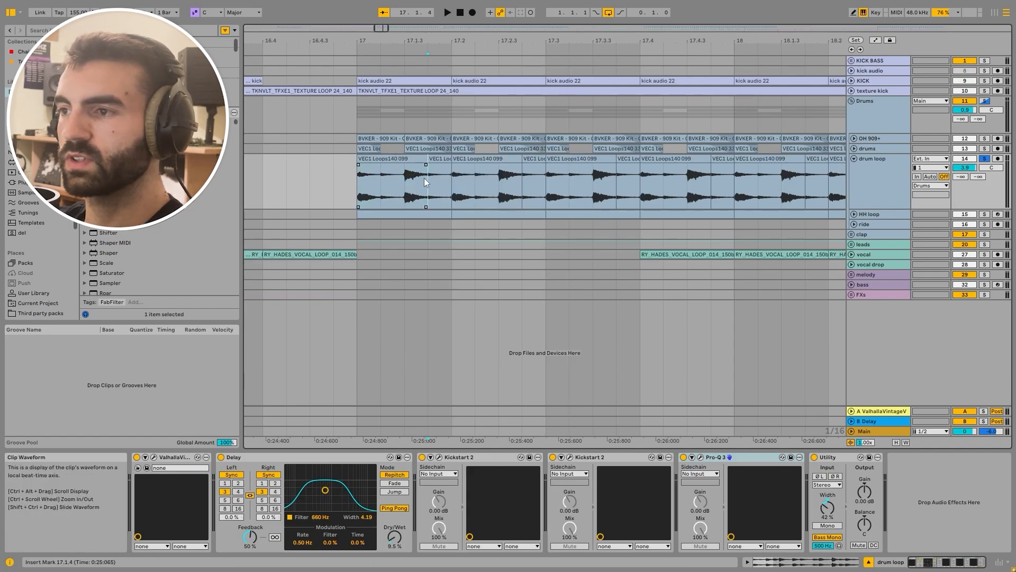
{"action": "key", "text": "space"}
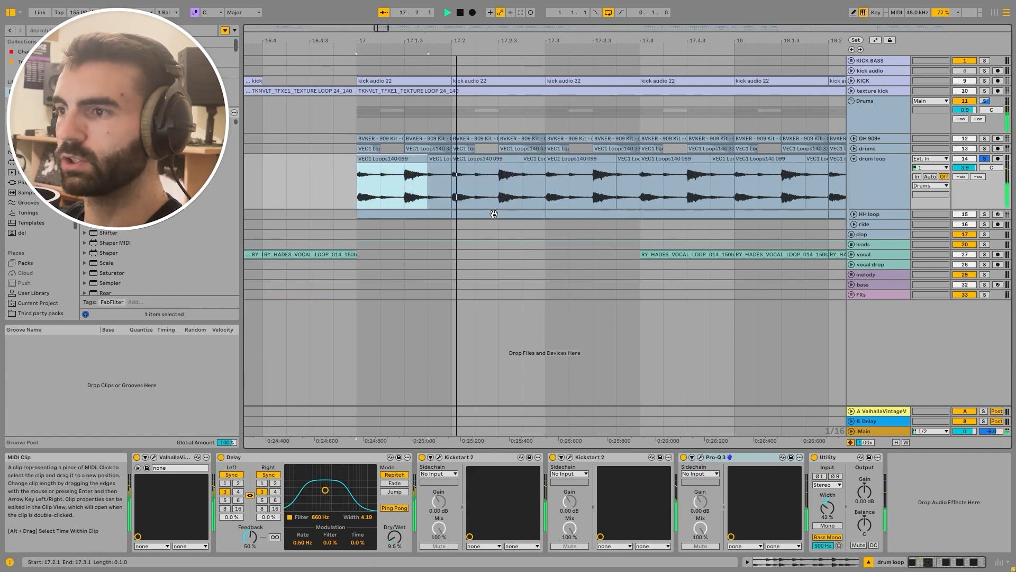
{"action": "scroll", "coordinate": [516, 187], "scroll_direction": "down", "scroll_amount": 5}
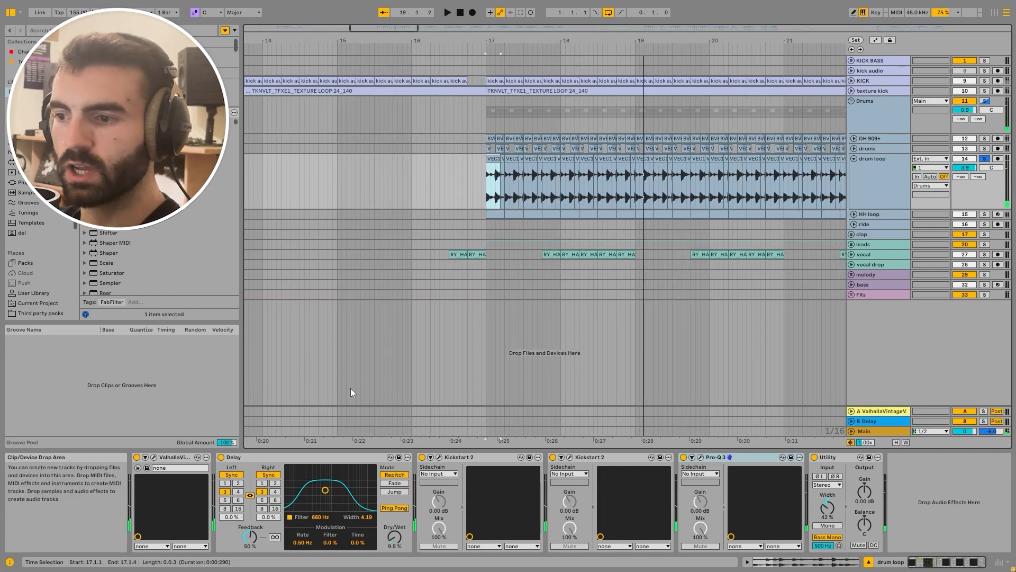
{"action": "key", "text": "space"}
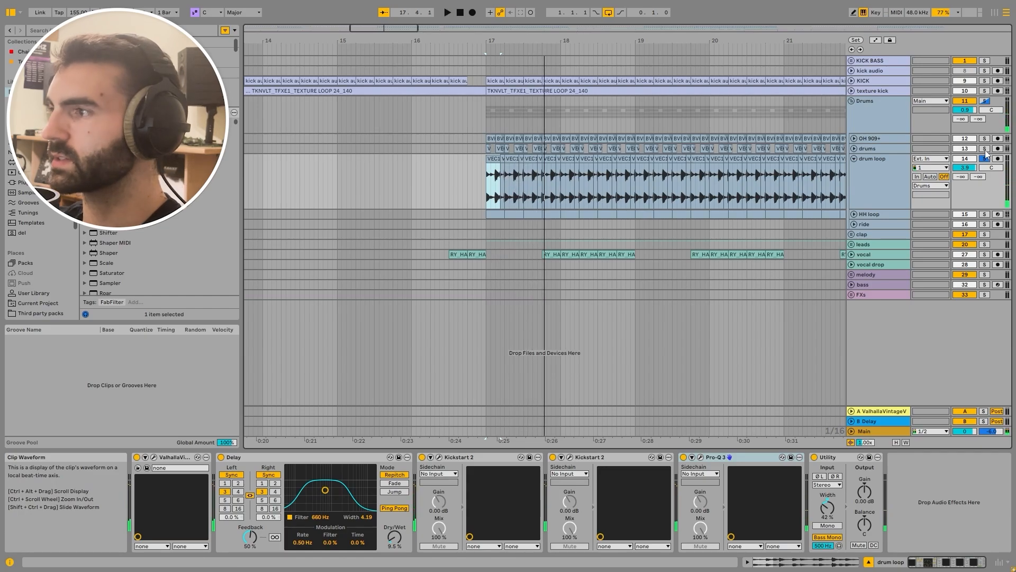
Solo the OH 909+, drums and drum loop tracks together and play them as one layered groove
{"action": "left_click", "coordinate": [984, 101]}
{"action": "left_click", "coordinate": [985, 139], "text": "ctrl"}
{"action": "left_click", "coordinate": [984, 149], "text": "ctrl"}
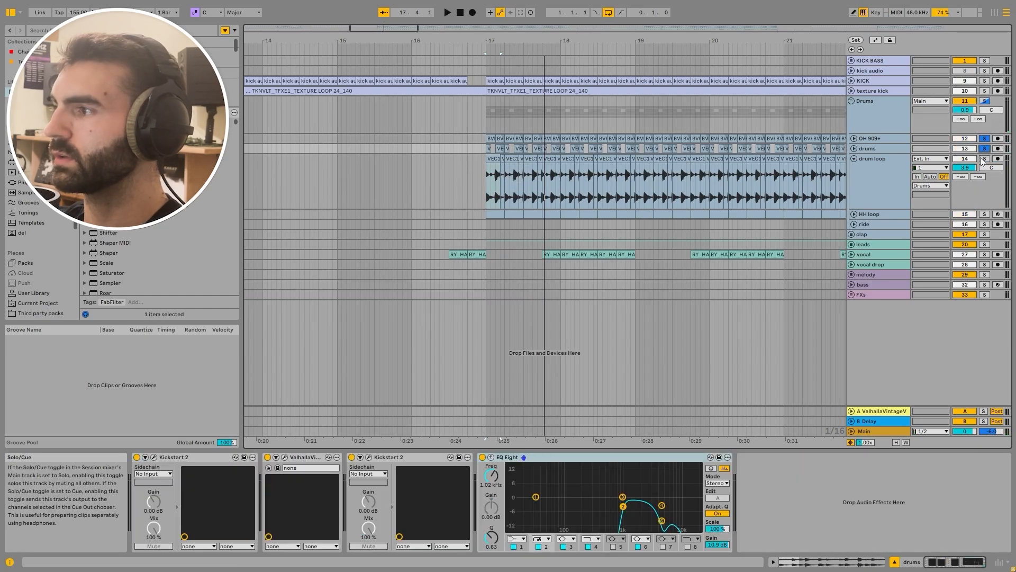
{"action": "left_click", "coordinate": [984, 159], "text": "ctrl"}
{"action": "key", "text": "space"}
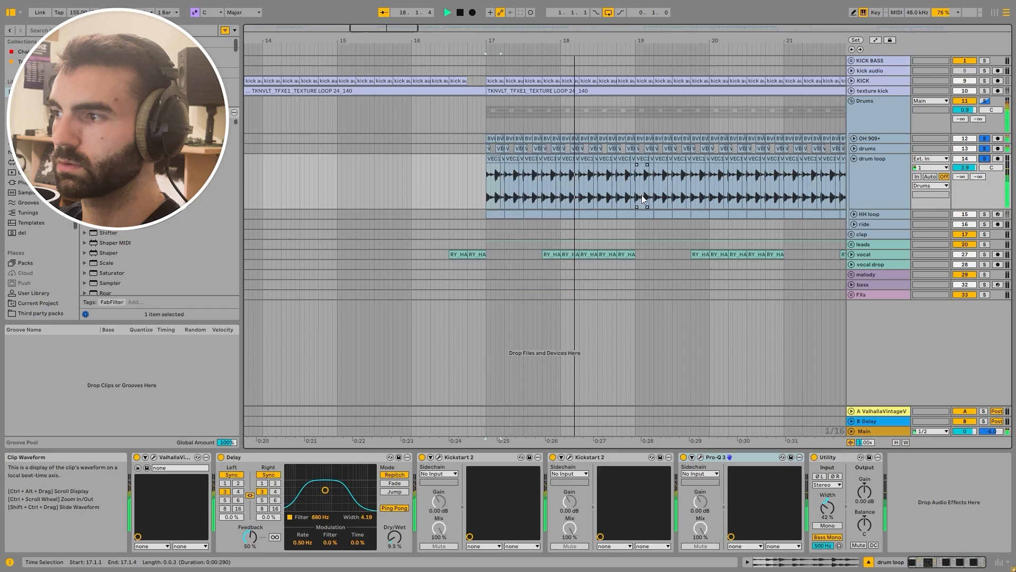
Fold the drum loop track, unfold and solo HH loop, audition it, and open its first MIDI clip at bar 17
{"action": "key", "text": "space"}
{"action": "left_click", "coordinate": [854, 159]}
{"action": "left_click", "coordinate": [859, 169]}
{"action": "left_click", "coordinate": [854, 169]}
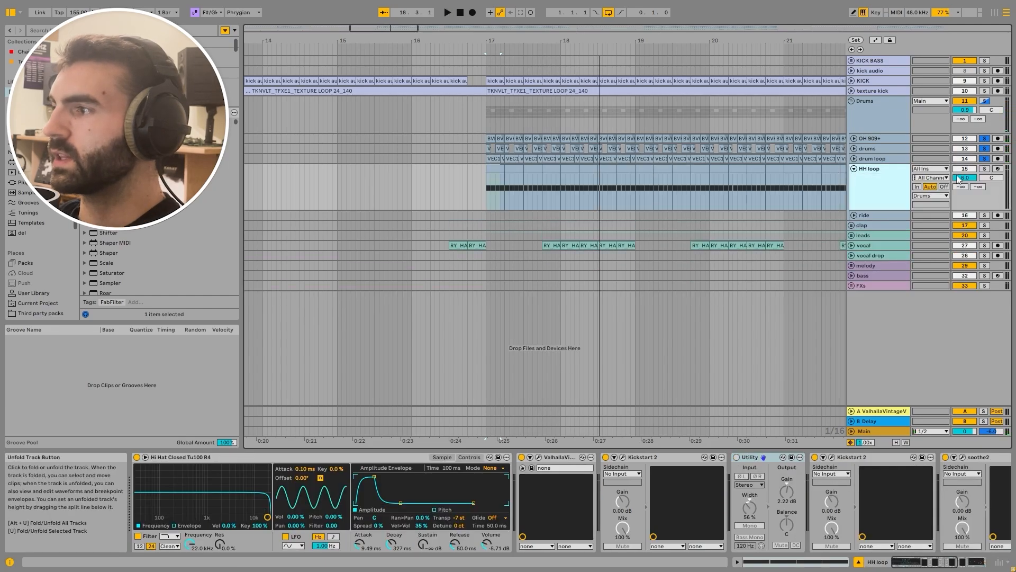
{"action": "left_click", "coordinate": [500, 170]}
{"action": "key", "text": "space"}
{"action": "double_click", "coordinate": [500, 169]}
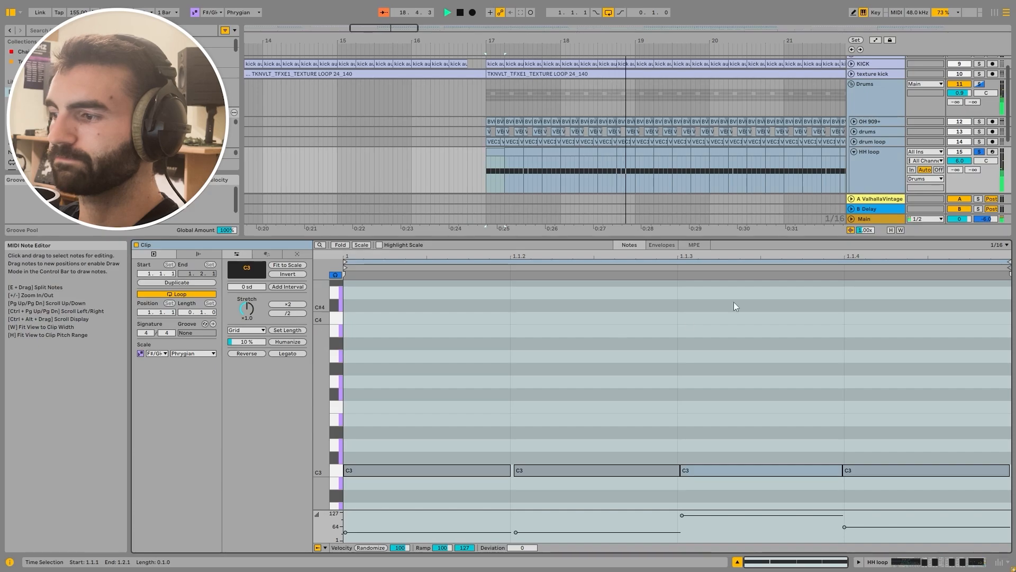
Show the HH loop's device chain and view the closed hi-hat's sample waveform followed by its controls
{"action": "left_click", "coordinate": [891, 188]}
{"action": "left_click", "coordinate": [442, 457]}
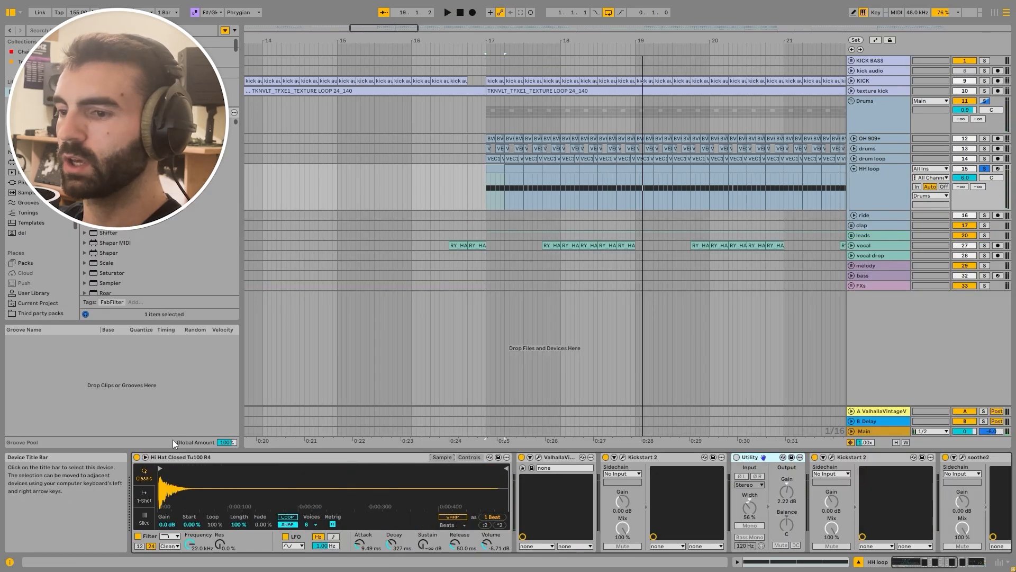
{"action": "left_click", "coordinate": [468, 456]}
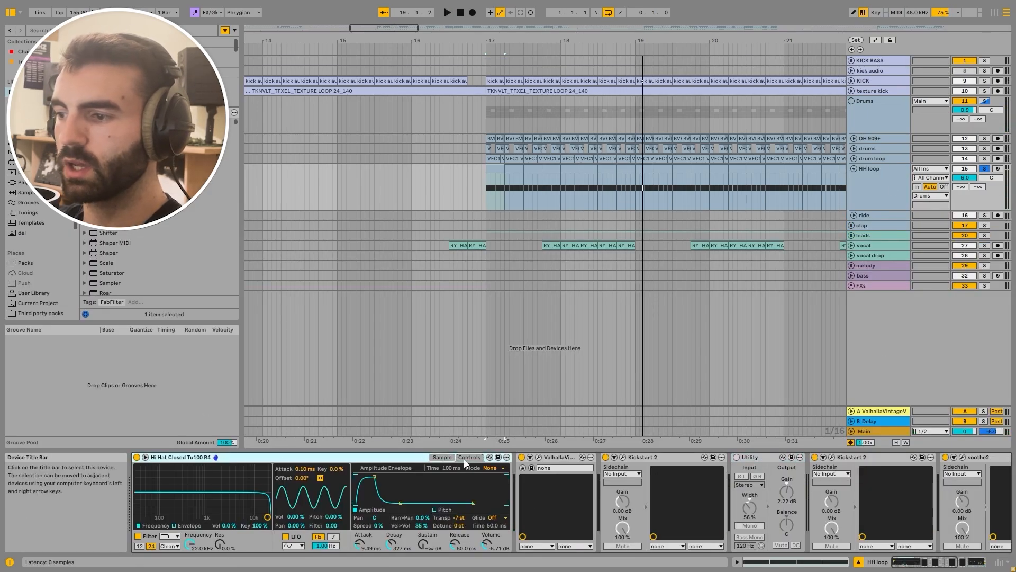
Try another transposition on the closed hi-hat sampler, undo it, and audition the hi-hat with the attack at 0.00 ms before restoring it
{"action": "left_click_drag", "start_coordinate": [454, 518], "coordinate": [454, 511]}
{"action": "key", "text": "ctrl+z"}
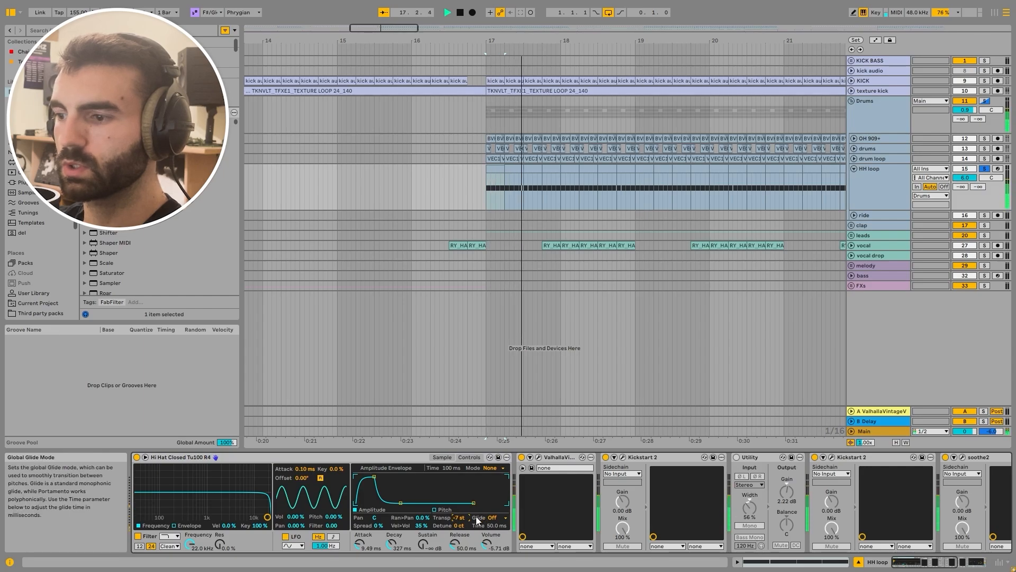
{"action": "key", "text": "space"}
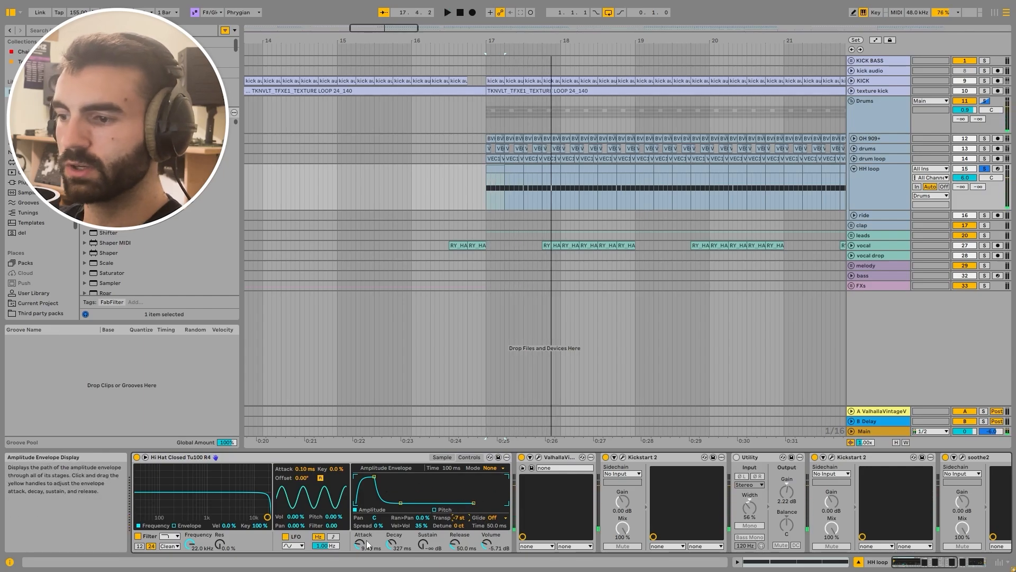
{"action": "key", "text": "space"}
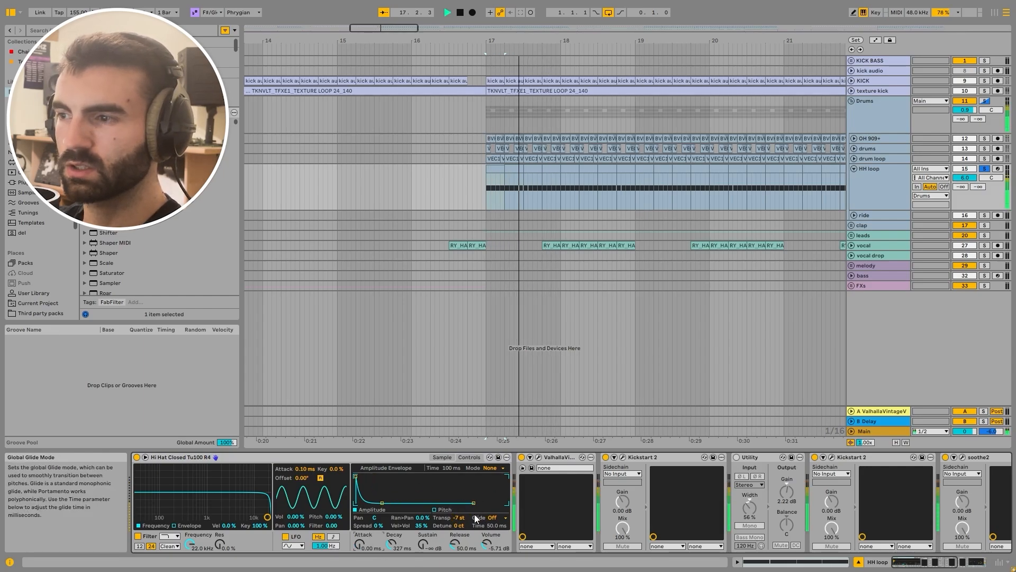
{"action": "key", "text": "space"}
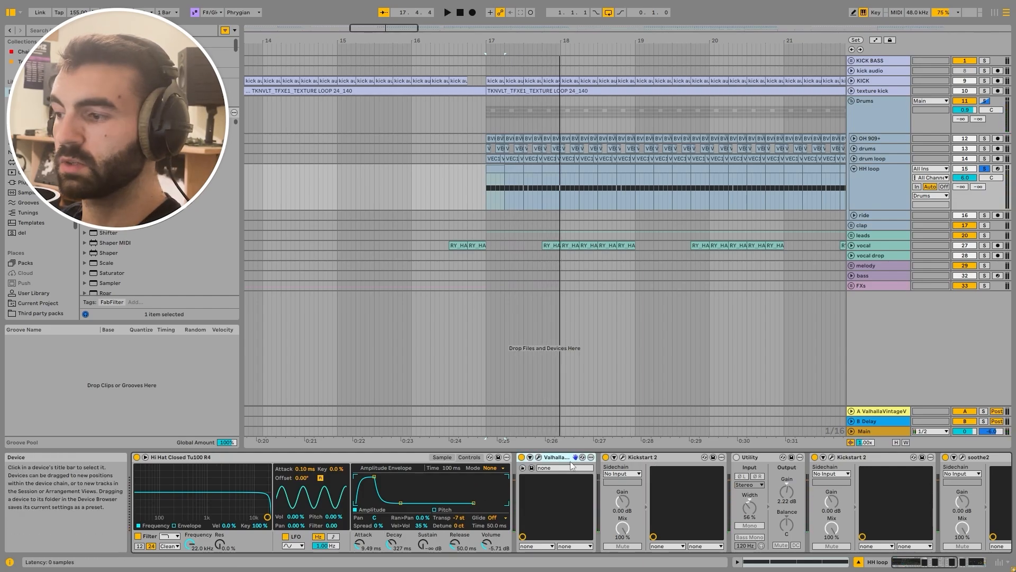
Delete the Utility device from the HH loop chain and open its two Kickstart 2 windows side by side
{"action": "left_click", "coordinate": [758, 458]}
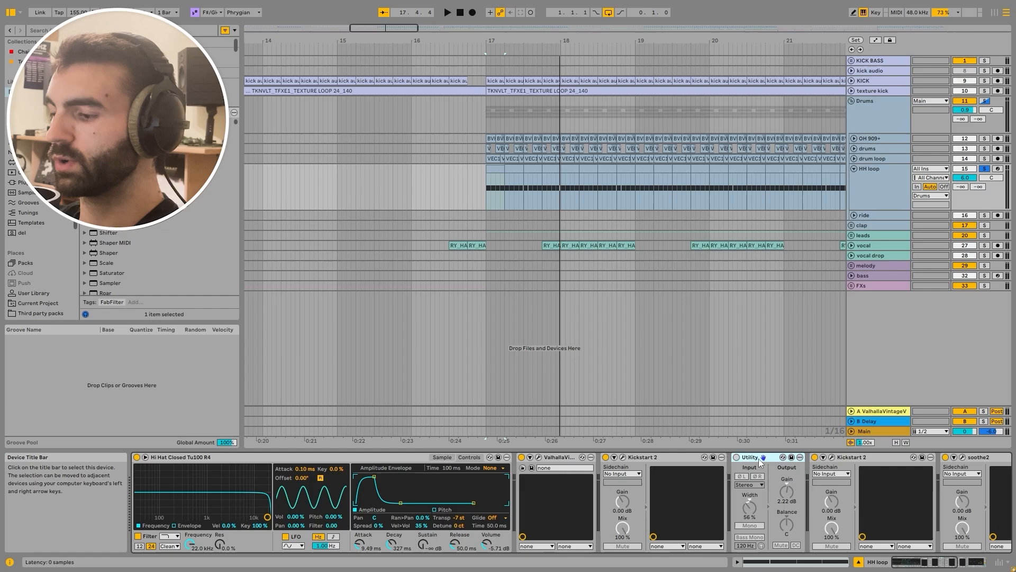
{"action": "key", "text": "Delete"}
{"action": "left_click", "coordinate": [622, 457]}
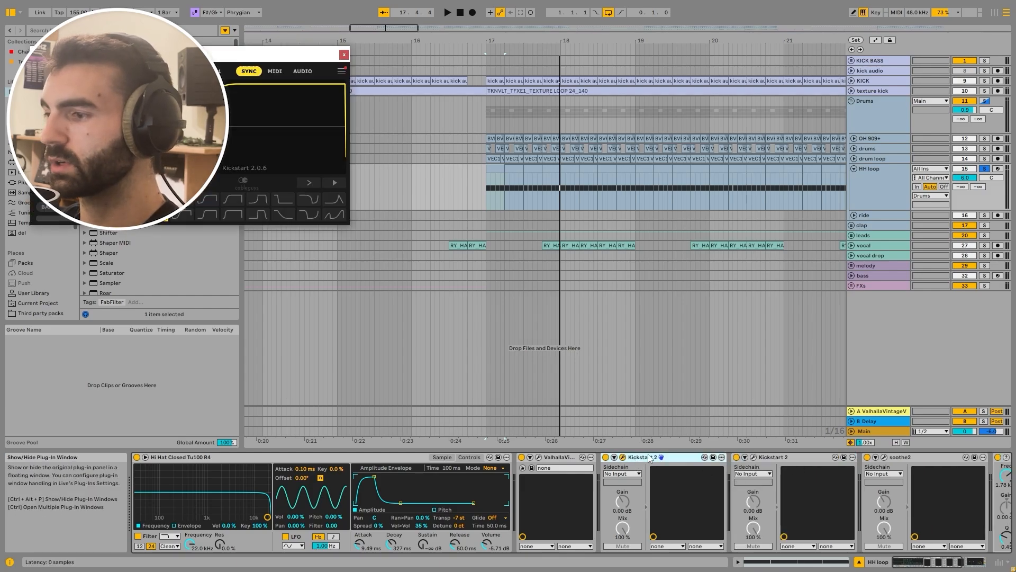
{"action": "left_click", "coordinate": [753, 457]}
{"action": "left_click_drag", "start_coordinate": [233, 54], "coordinate": [588, 61]}
{"action": "left_click_drag", "start_coordinate": [264, 58], "coordinate": [262, 72]}
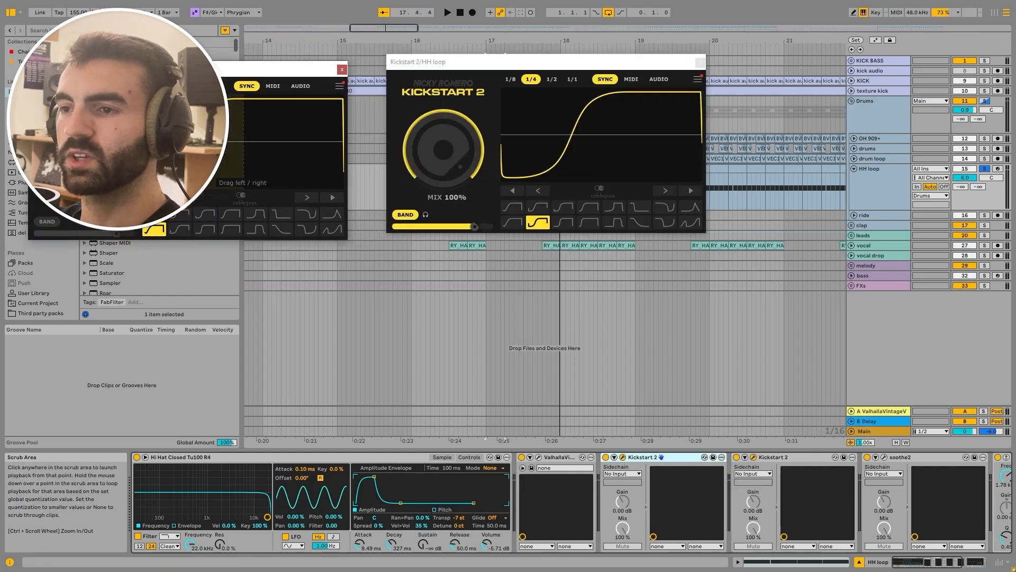
Close the full-curve Kickstart 2 window, audition the HH loop through the 1/4 ducking curve, and close that window too
{"action": "left_click", "coordinate": [342, 69]}
{"action": "left_click_drag", "start_coordinate": [461, 62], "coordinate": [471, 139]}
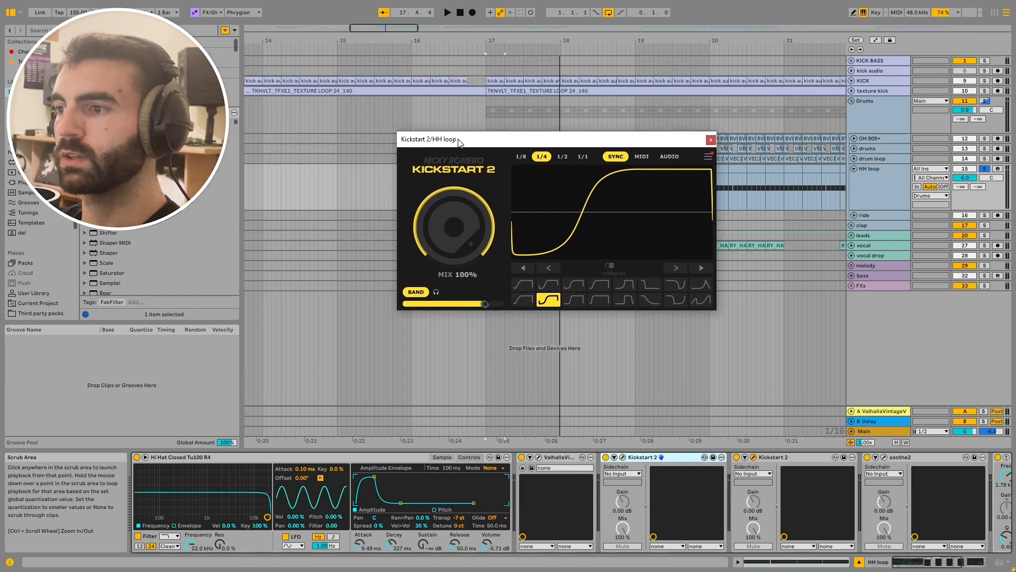
{"action": "key", "text": "space"}
{"action": "key", "text": "space"}
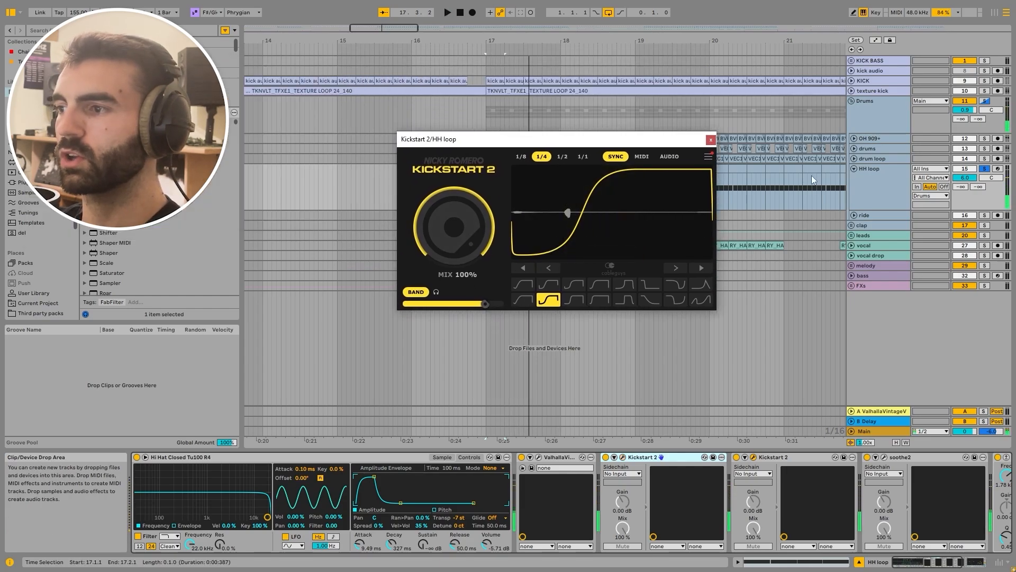
{"action": "left_click", "coordinate": [711, 139]}
Open soothe2 in the HH loop chain, audition the loop through it, and close the plug-in window
{"action": "scroll", "coordinate": [847, 488], "scroll_direction": "down", "scroll_amount": 5}
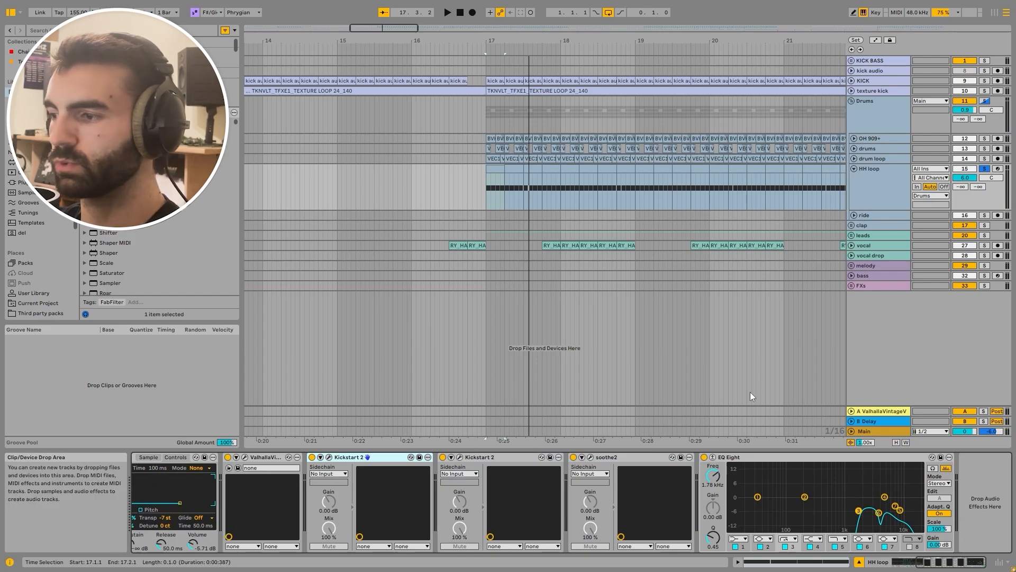
{"action": "left_click", "coordinate": [590, 457]}
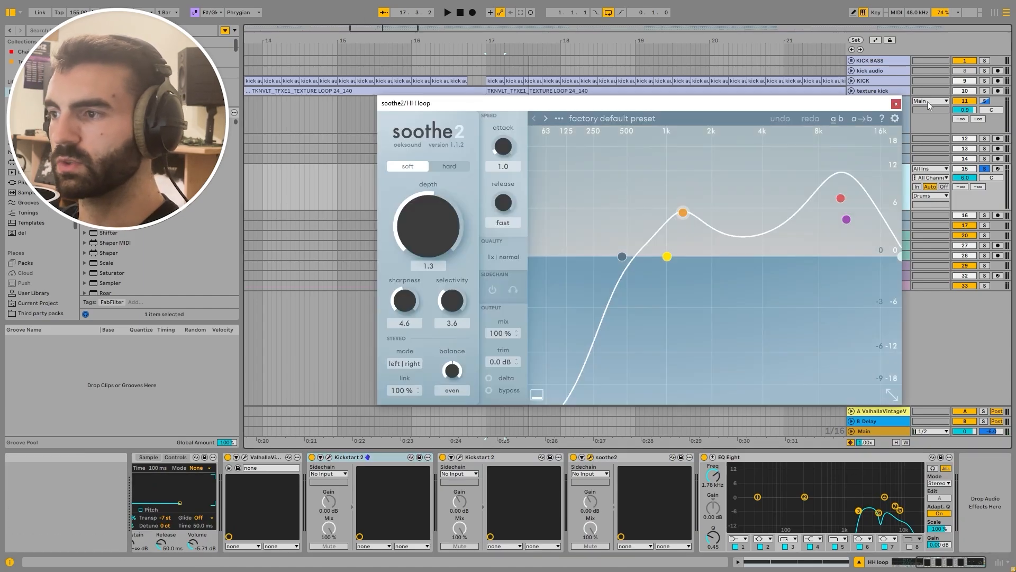
{"action": "key", "text": "space"}
{"action": "key", "text": "space"}
{"action": "left_click", "coordinate": [896, 104]}
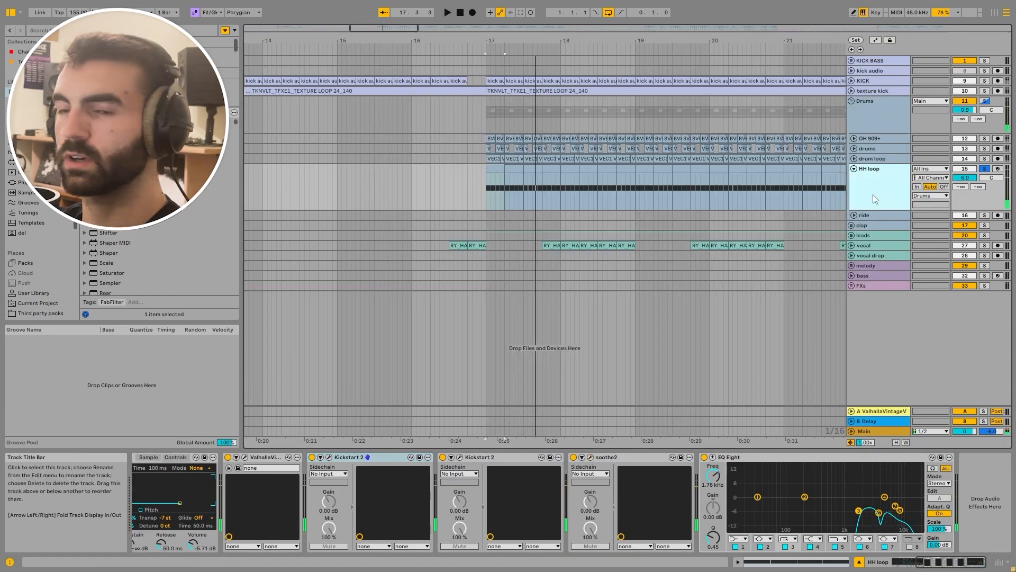
Fold HH loop, unfold and solo the ride track, and audition the ride from its first clip at bar 25
{"action": "left_click", "coordinate": [854, 169]}
{"action": "left_click", "coordinate": [855, 179]}
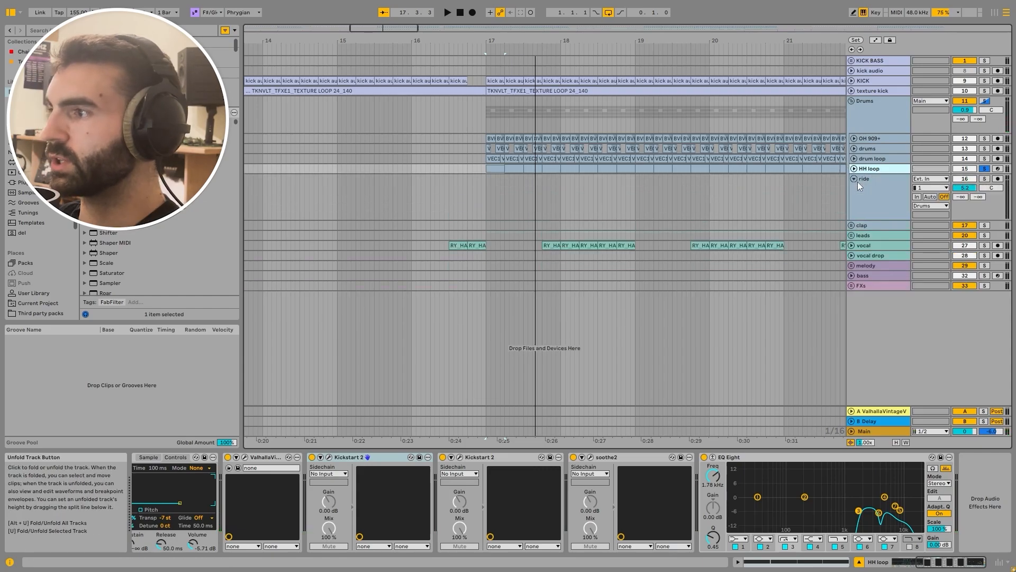
{"action": "scroll", "coordinate": [688, 216], "scroll_direction": "down", "scroll_amount": 5}
{"action": "scroll", "coordinate": [688, 215], "scroll_direction": "up", "scroll_amount": 3}
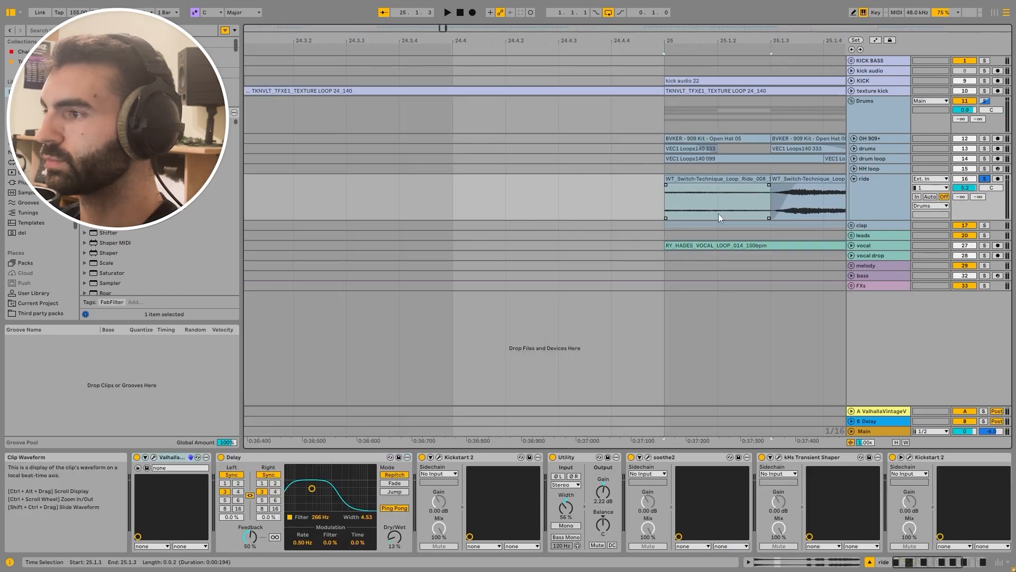
{"action": "key", "text": "space"}
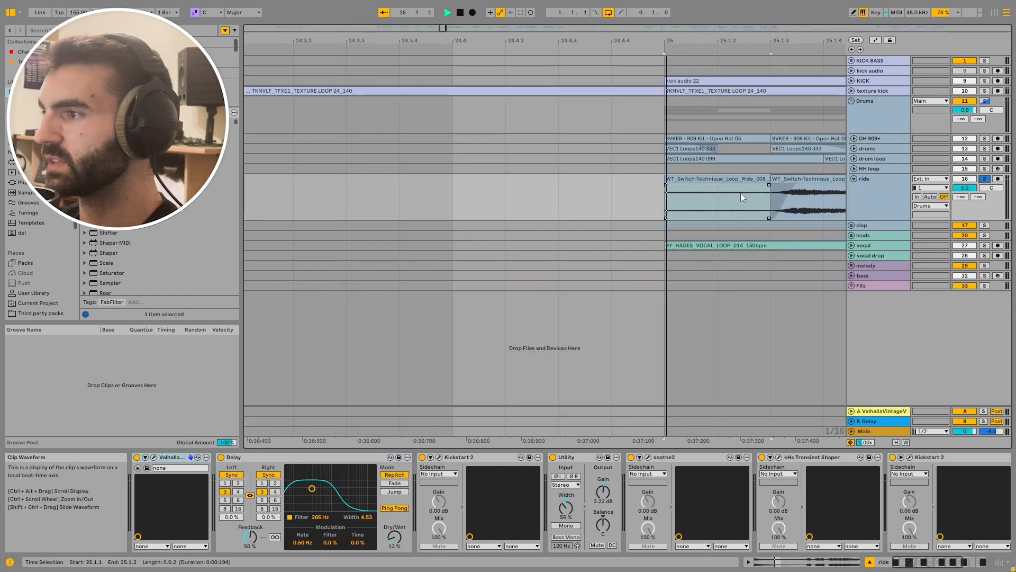
{"action": "scroll", "coordinate": [744, 189], "scroll_direction": "down", "scroll_amount": 3}
{"action": "key", "text": "space"}
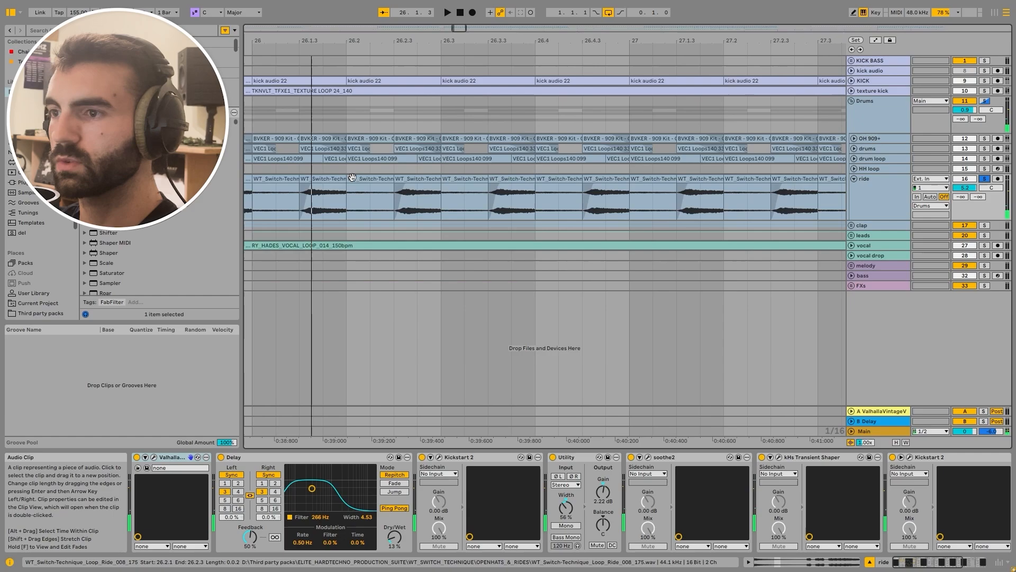
Select the first two ride clips at bar 25 and open their sample settings at the pitch control
{"action": "scroll", "coordinate": [313, 188], "scroll_direction": "down", "scroll_amount": 3}
{"action": "scroll", "coordinate": [261, 186], "scroll_direction": "up", "scroll_amount": 3}
{"action": "left_click", "coordinate": [261, 179]}
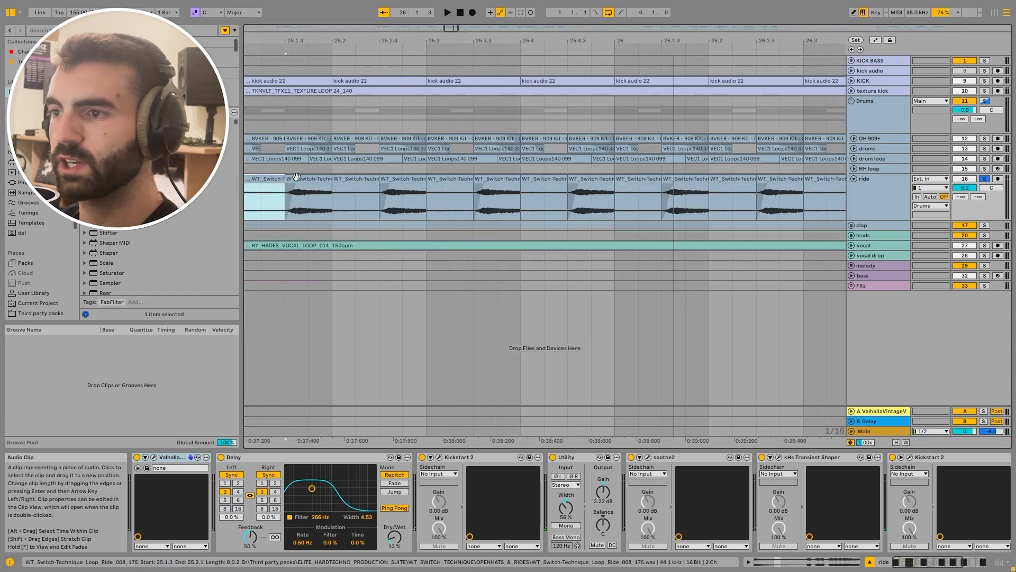
{"action": "double_click", "coordinate": [316, 179], "text": "shift"}
{"action": "left_click", "coordinate": [463, 352]}
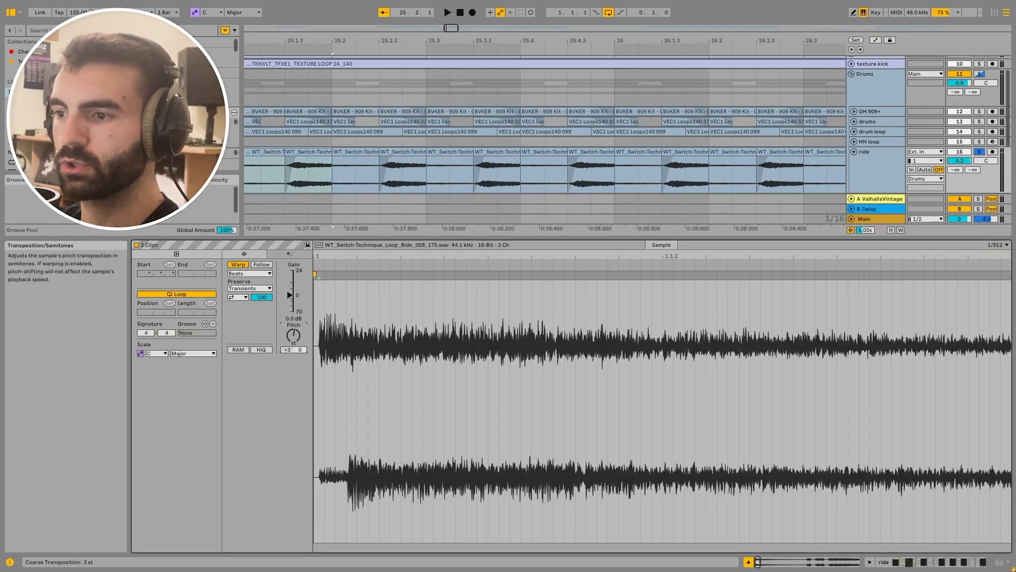
Audition the ride clips with their transposition at +3 semitones
{"action": "key", "text": "space"}
{"action": "key", "text": "Up"}
{"action": "key", "text": "Up"}
{"action": "key", "text": "Up"}
{"action": "key", "text": "space"}
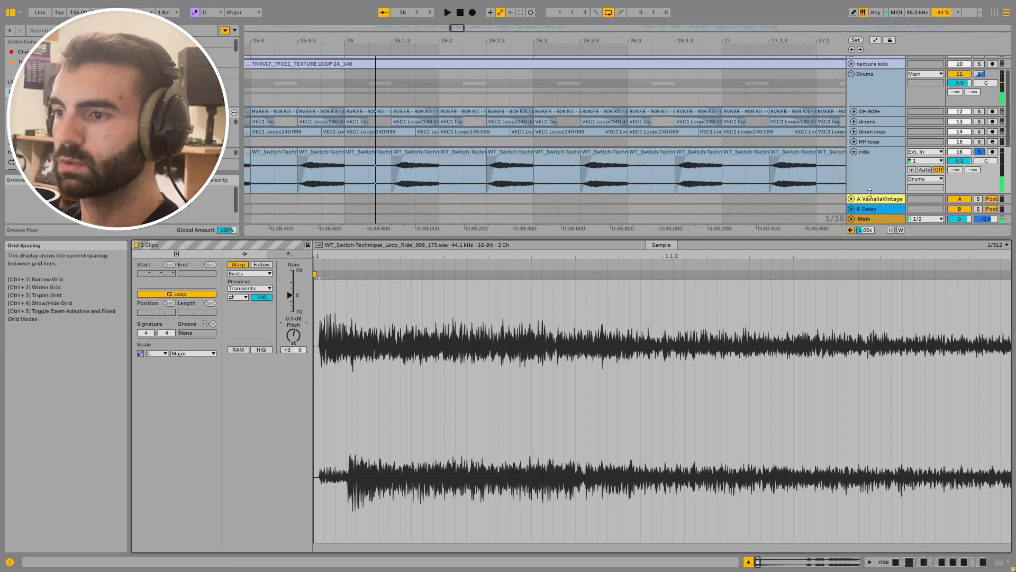
{"action": "key", "text": "space"}
{"action": "key", "text": "space"}
Return to the ride track's device chain and set the track's input monitoring to Auto
{"action": "left_click", "coordinate": [889, 182]}
{"action": "double_click", "coordinate": [890, 181]}
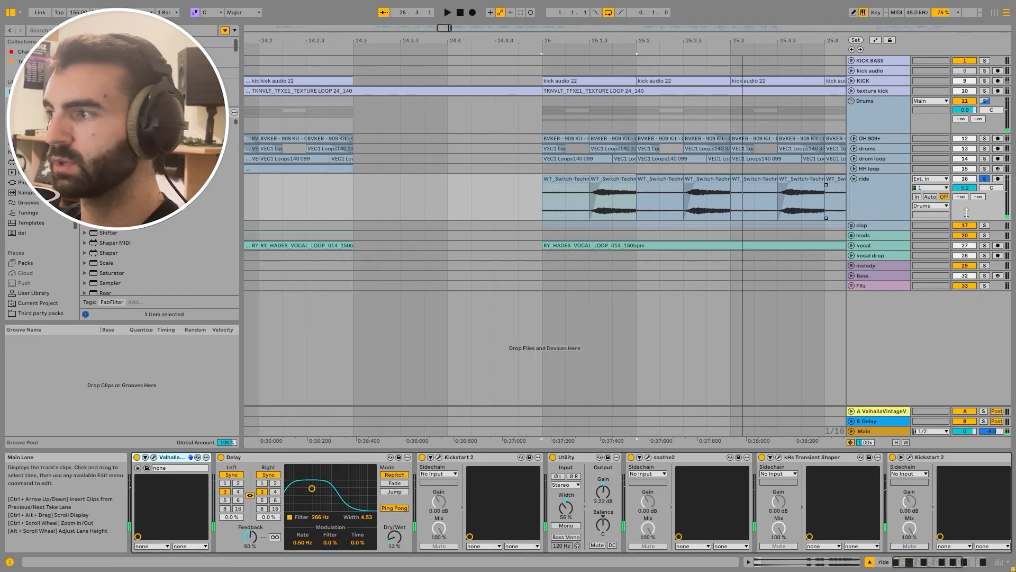
{"action": "left_click", "coordinate": [917, 197]}
{"action": "left_click", "coordinate": [930, 196]}
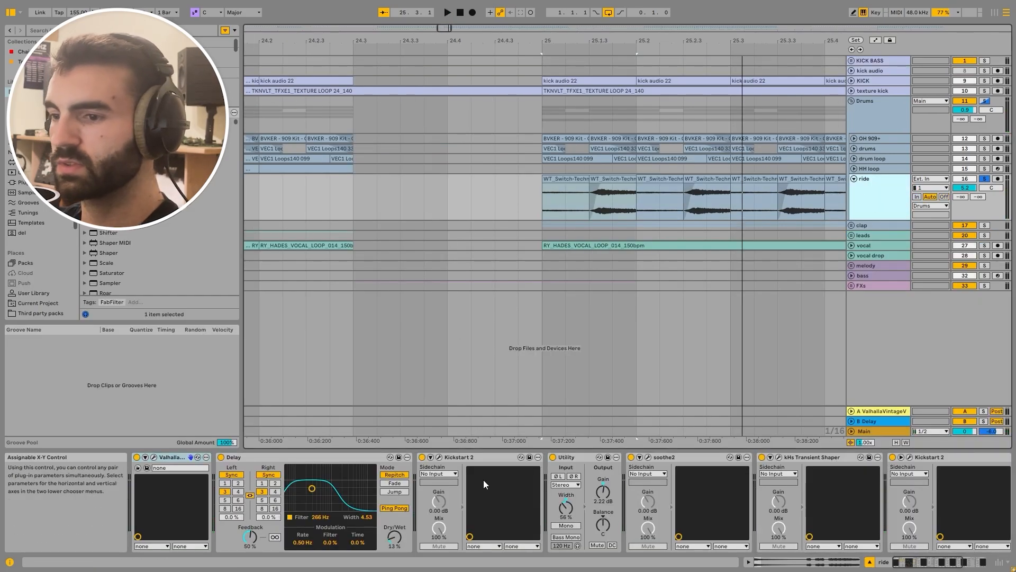
Look through the ride's effect chain from the first Kickstart 2 to the Pro-Q 3 at its end
{"action": "mouse_move", "coordinate": [928, 564]}
{"action": "left_mouse_down"}
{"action": "mouse_move", "coordinate": [953, 565]}
{"action": "mouse_move", "coordinate": [926, 564]}
{"action": "left_mouse_up"}
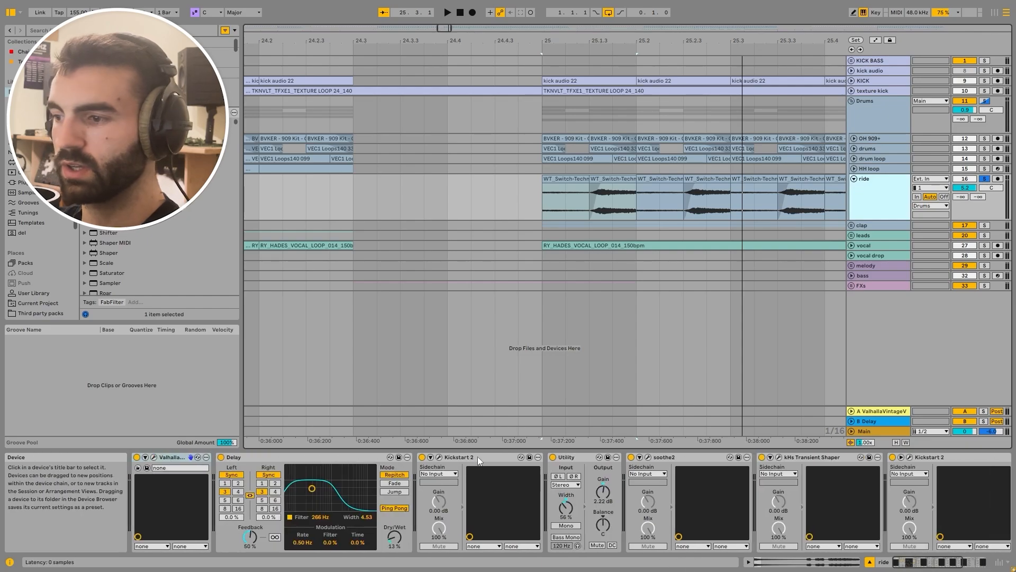
{"action": "left_click", "coordinate": [478, 458]}
{"action": "left_click", "coordinate": [953, 562]}
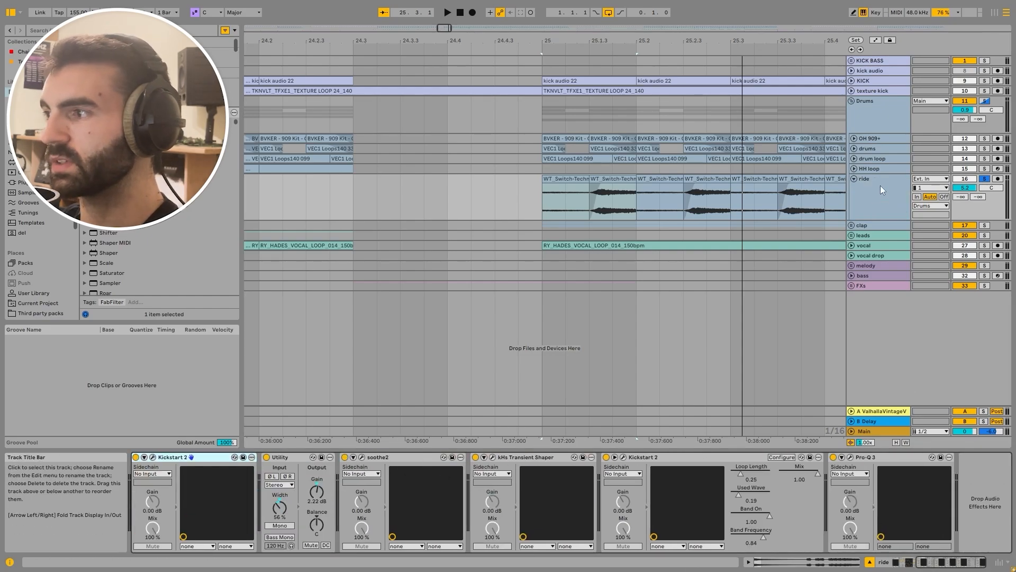
Fold the ride track and solo the whole Drums group to show its group effects
{"action": "left_click", "coordinate": [856, 183]}
{"action": "key", "text": "Left"}
{"action": "left_click", "coordinate": [986, 100]}
{"action": "key", "text": "x"}
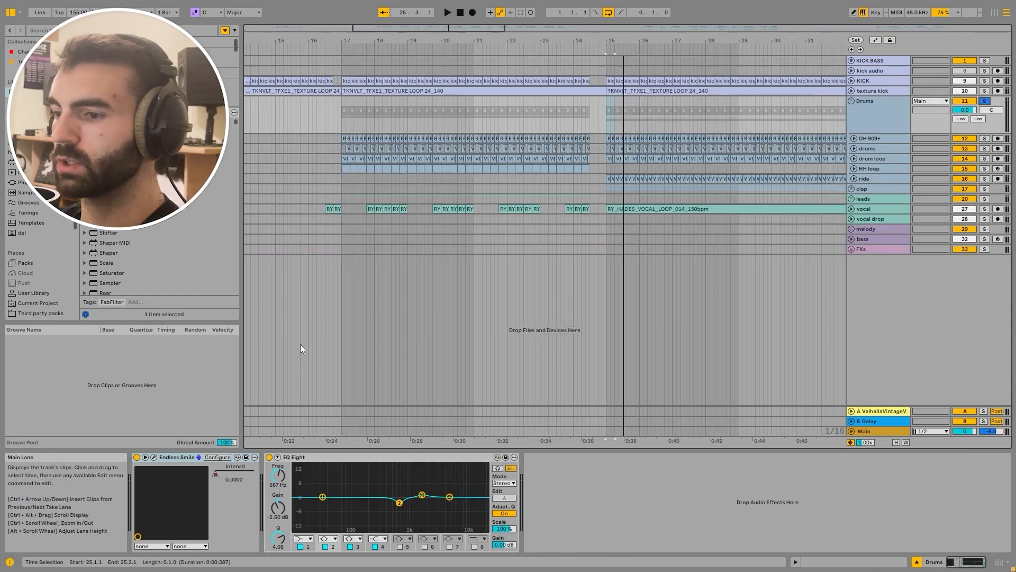
Show the Drums group's Endless Smile Intensity automation across the arrangement and play the build-up into bar 65
{"action": "key", "text": "a"}
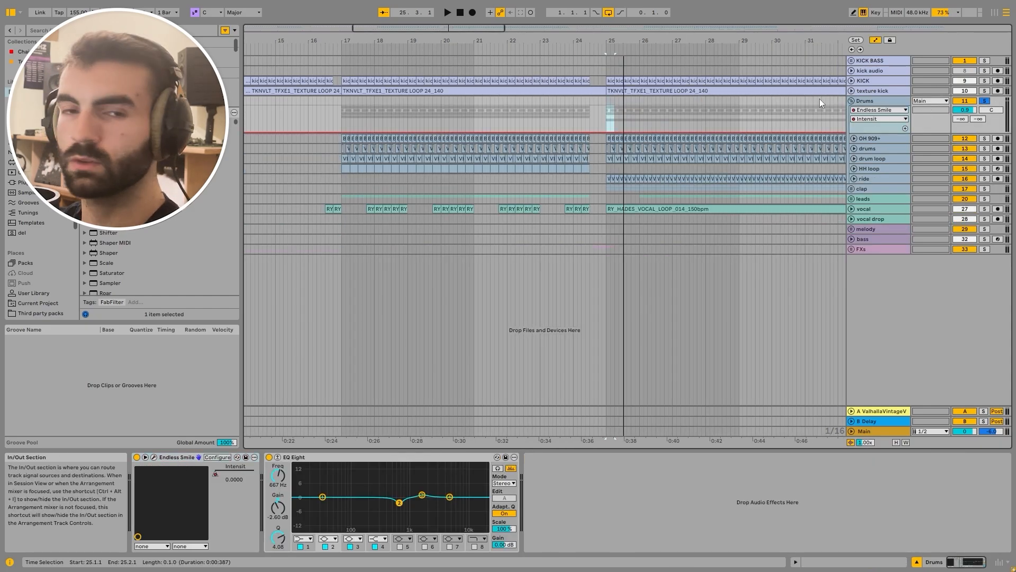
{"action": "key", "text": "x"}
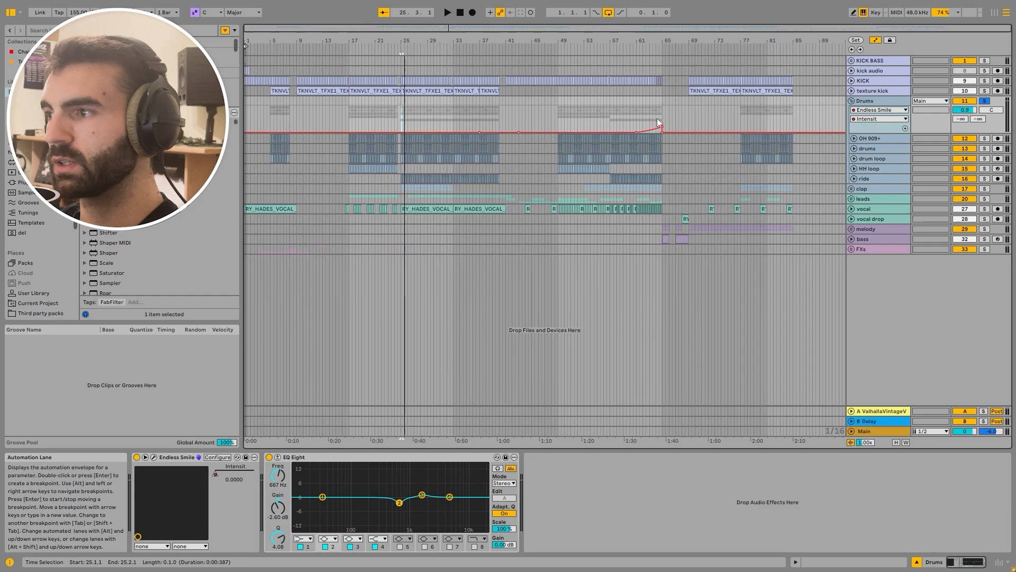
{"action": "key", "text": "space"}
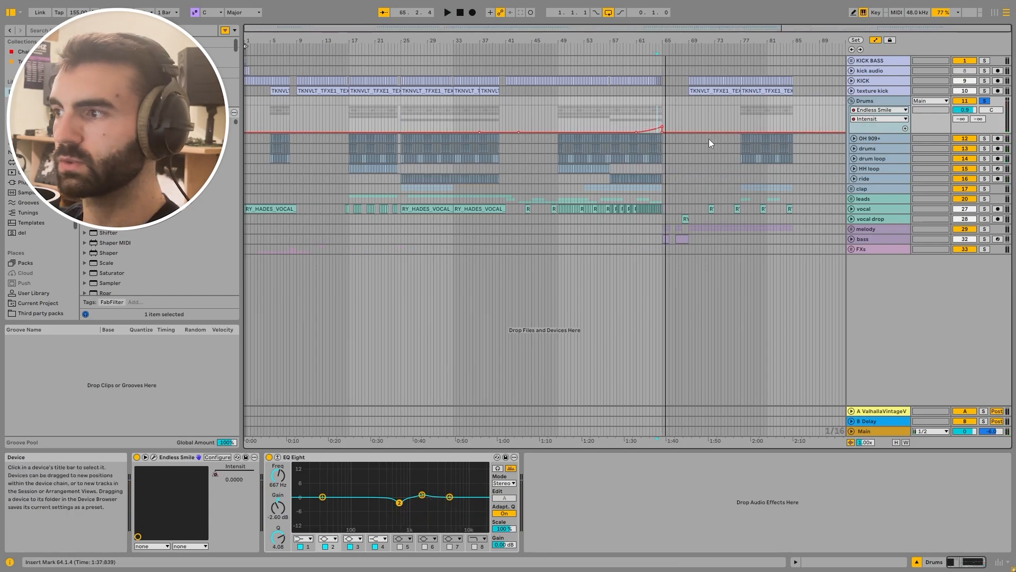
Try removing the Intensity breakpoint at the end of the ramp at bar 65, undo the change, and play the transition
{"action": "left_click", "coordinate": [663, 130]}
{"action": "key", "text": "ctrl+z"}
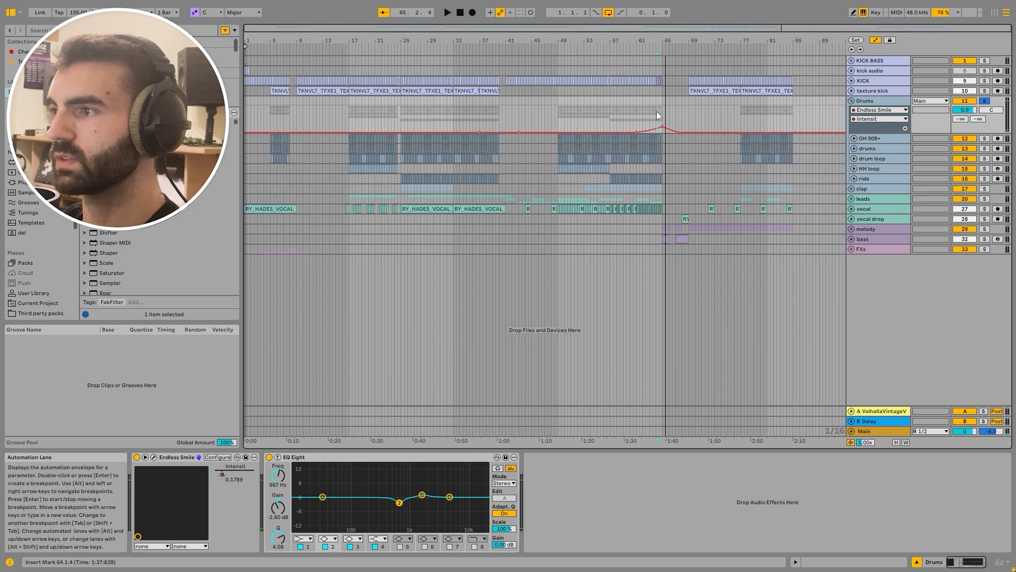
{"action": "key", "text": "space"}
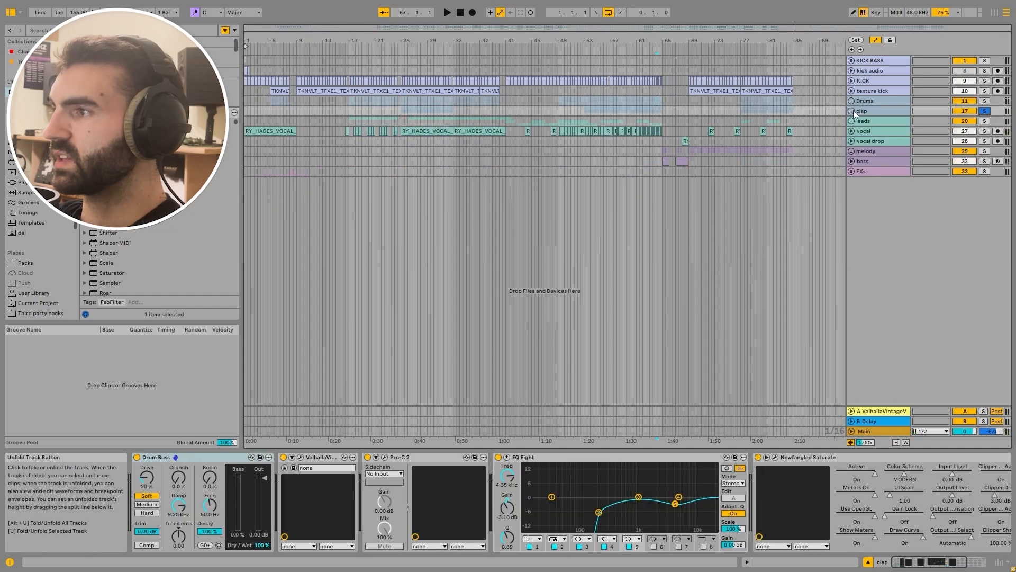
Unfold the clap group and select the snare's MIDI clip at bar 27
{"action": "left_click", "coordinate": [852, 111]}
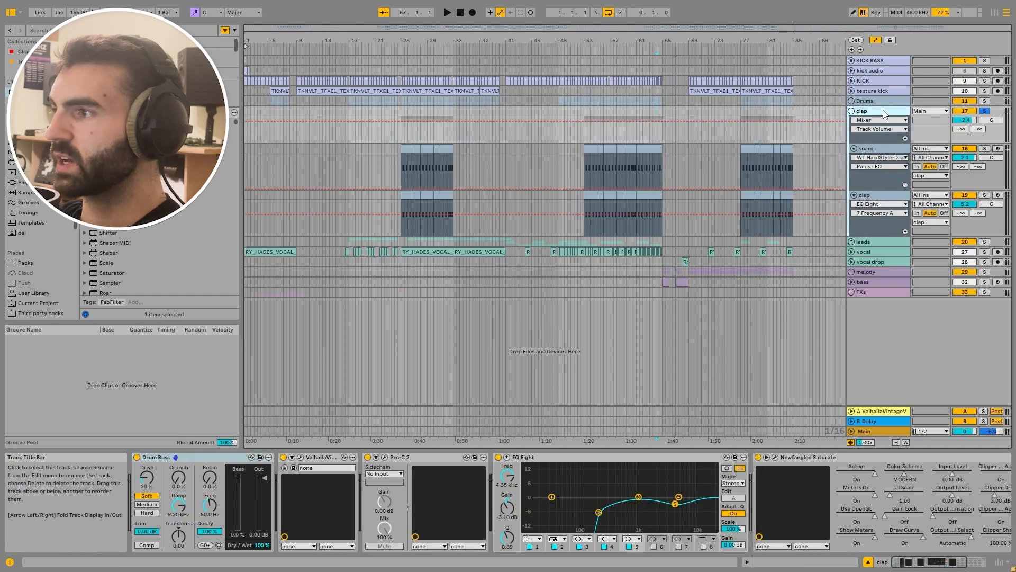
{"action": "left_click", "coordinate": [592, 149]}
{"action": "left_click", "coordinate": [417, 159]}
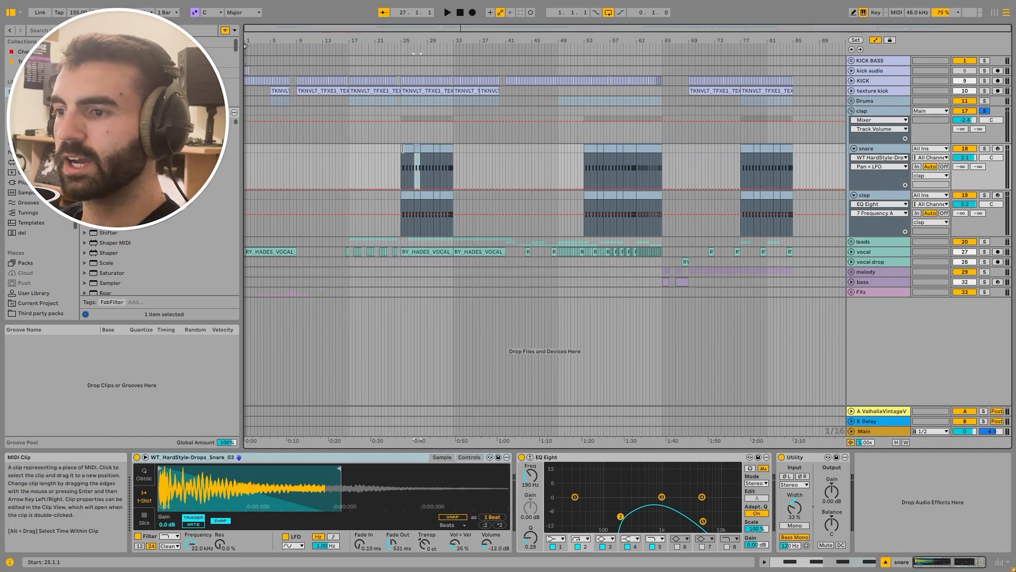
Zoom in on the snare clip at bars 25 to 27, solo the snare track and play the selection
{"action": "key", "text": "z"}
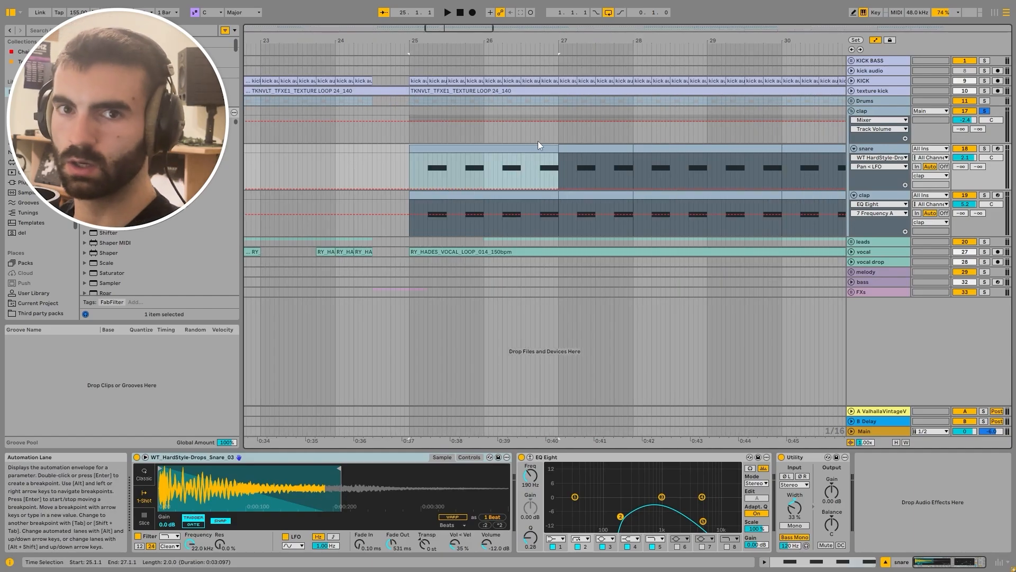
{"action": "left_click", "coordinate": [889, 148]}
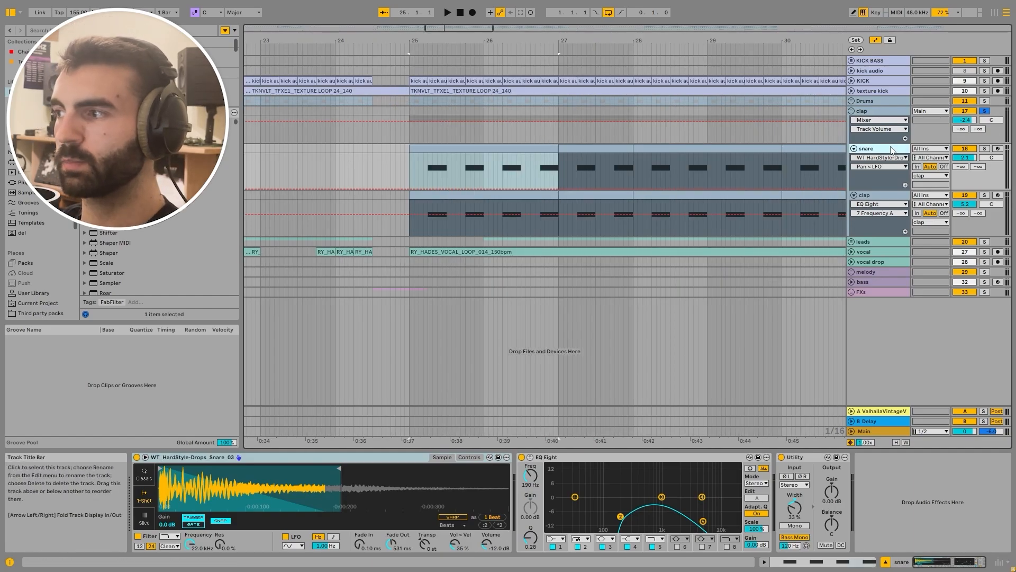
{"action": "left_click", "coordinate": [984, 149]}
{"action": "key", "text": "space"}
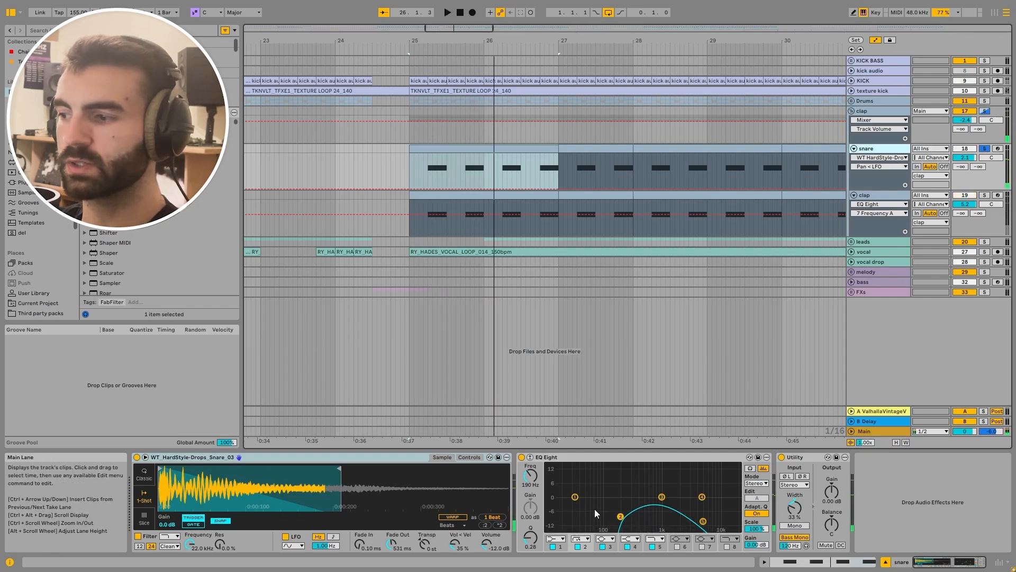
Show the snare's EQ Eight curve enlarged during playback, stop, and inspect the sample and controls of its sampler
{"action": "left_click", "coordinate": [530, 457]}
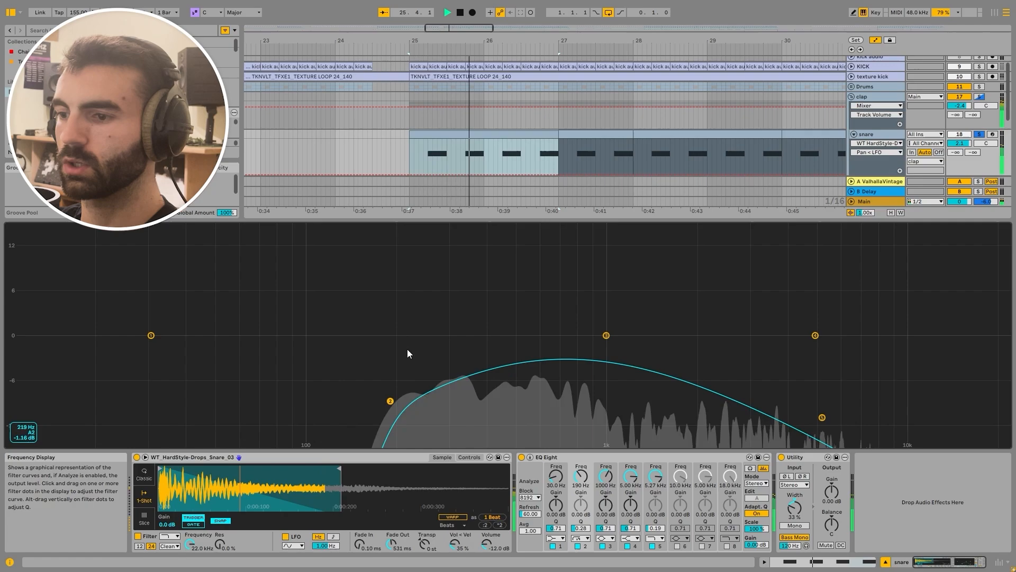
{"action": "key", "text": "space"}
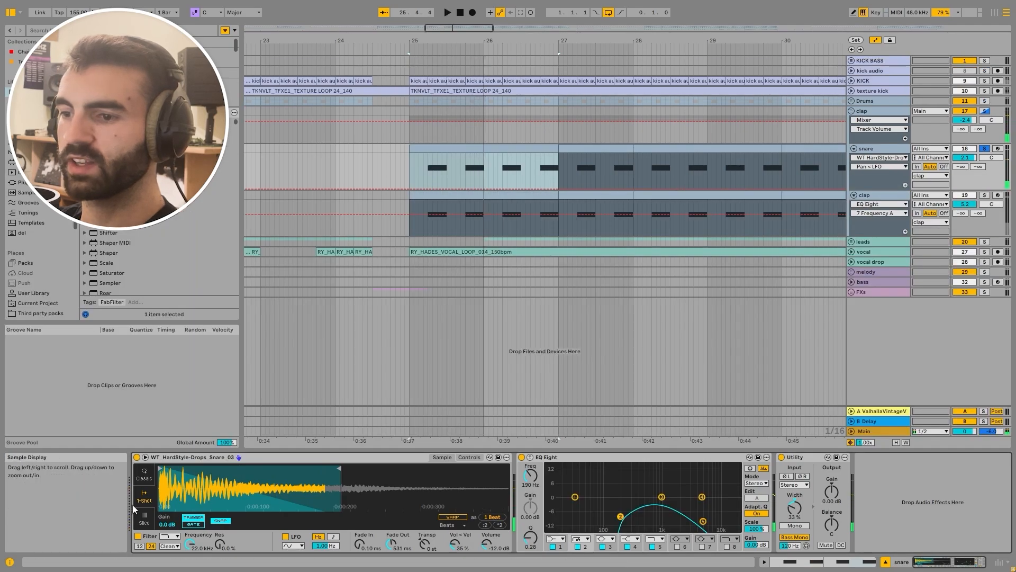
{"action": "left_click", "coordinate": [463, 457]}
{"action": "left_click", "coordinate": [442, 457]}
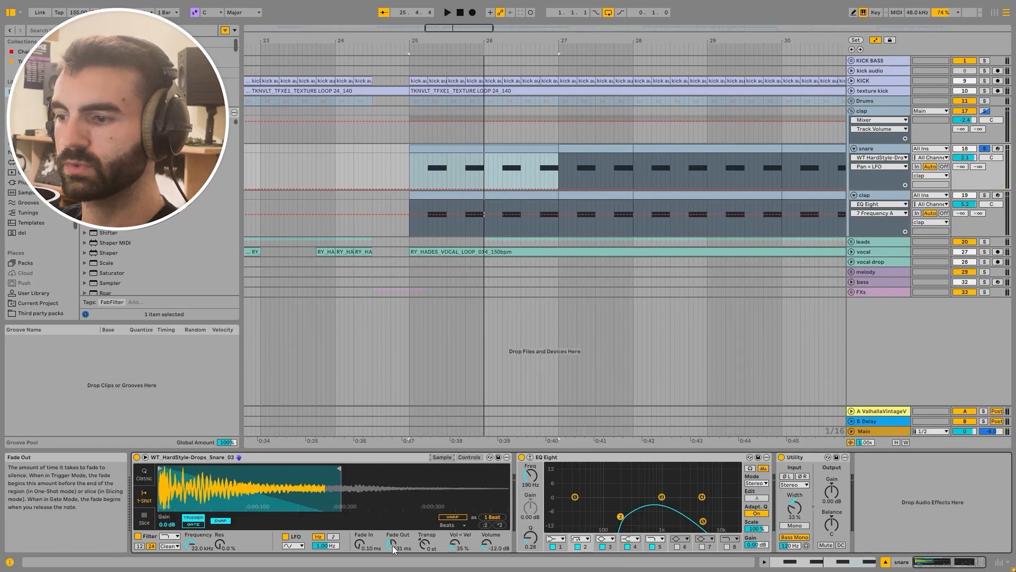
Solo the clap track inside the clap group and play bars 25 to 27
{"action": "left_click", "coordinate": [866, 230]}
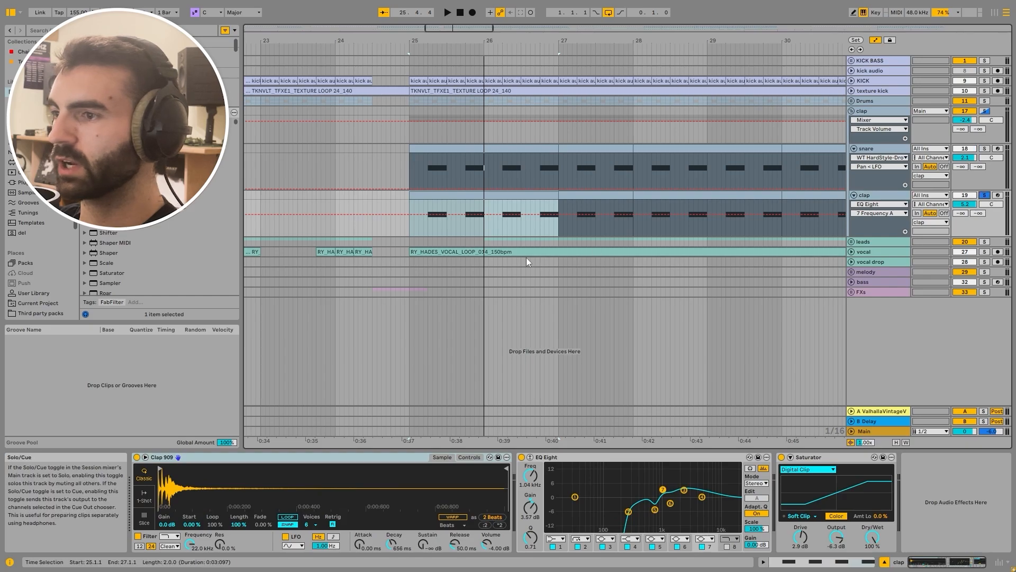
{"action": "key", "text": "space"}
{"action": "key", "text": "space"}
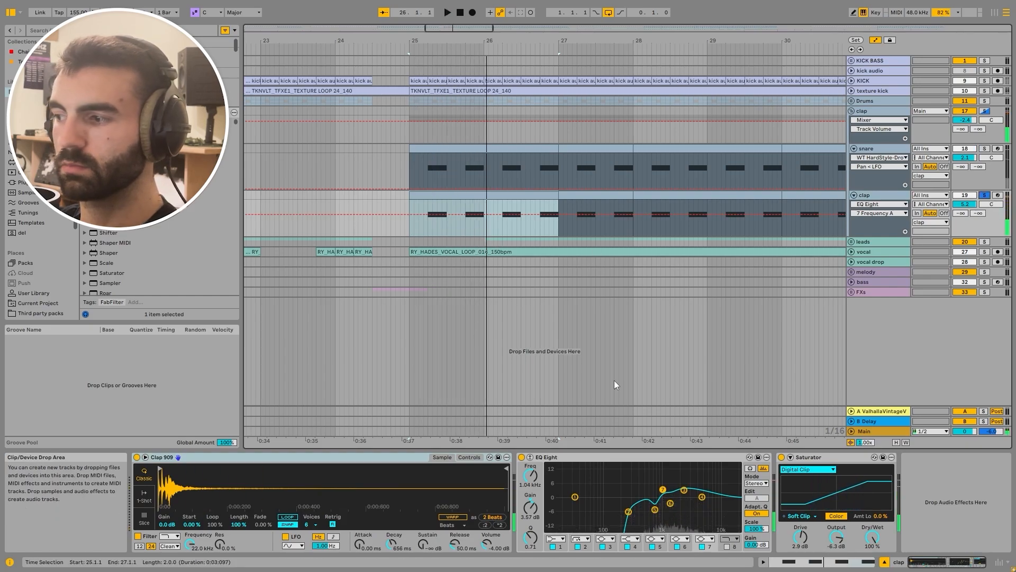
Audition the clap track while switching its Saturator and EQ Eight off and on
{"action": "left_click", "coordinate": [831, 458]}
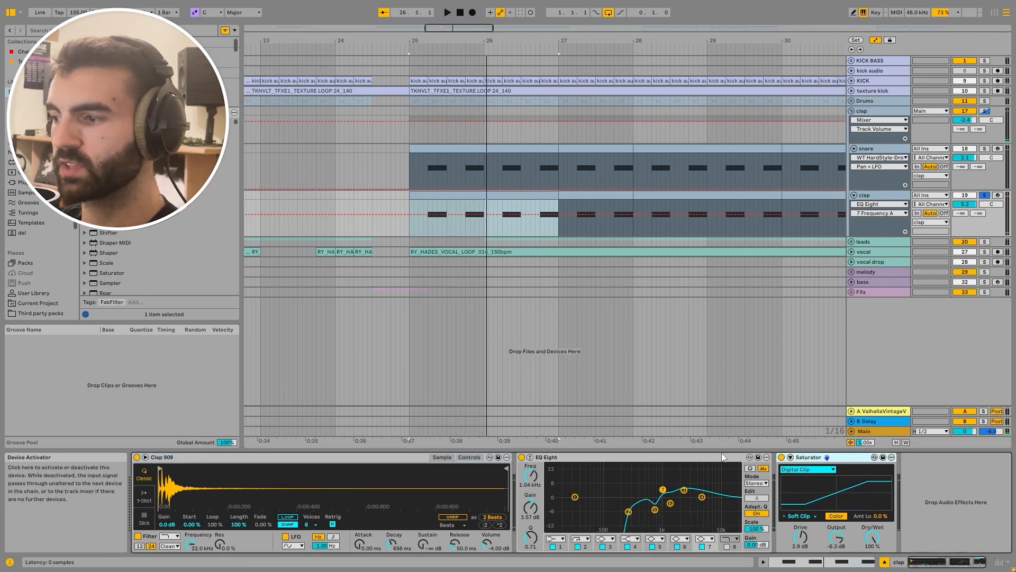
{"action": "key", "text": "space"}
{"action": "left_click", "coordinate": [619, 457]}
{"action": "key", "text": "space"}
{"action": "left_click", "coordinate": [521, 457]}
{"action": "key", "text": "space"}
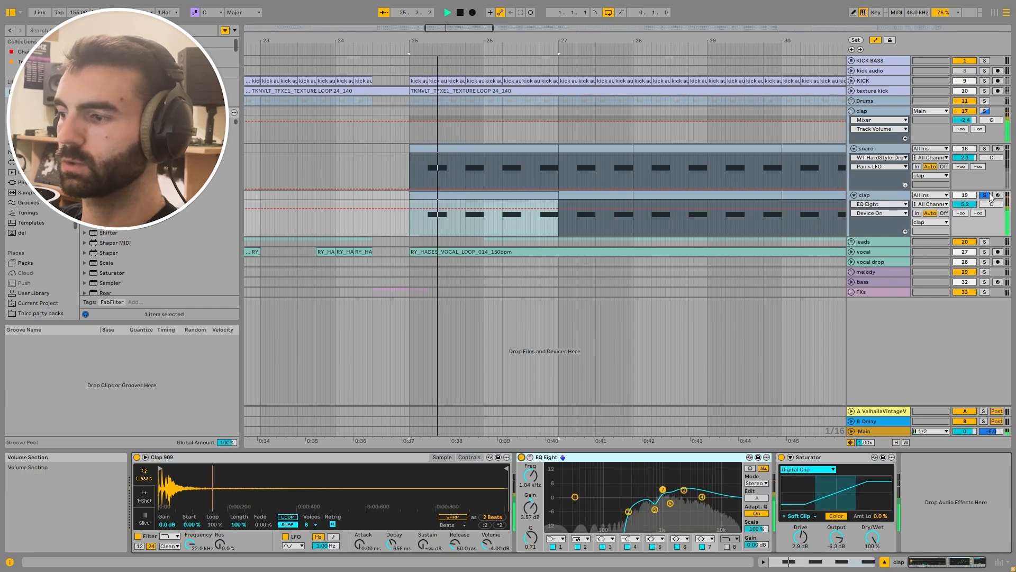
{"action": "key", "text": "space"}
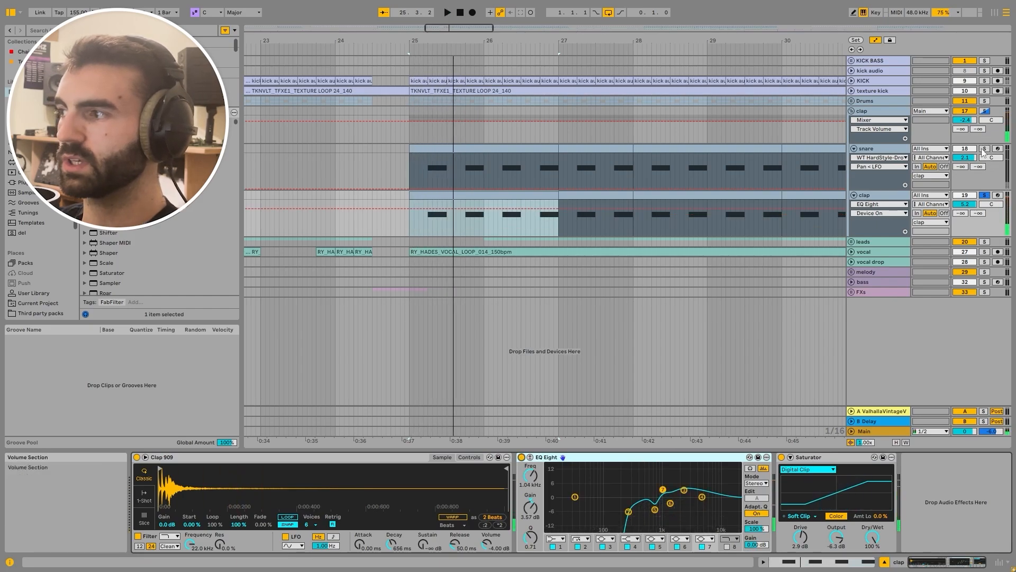
Solo the whole clap group, play it, and bypass its Newfangled Saturate, EQ Eight, Pro-C 2 and Valhalla reverb
{"action": "left_click", "coordinate": [988, 114]}
{"action": "key", "text": "space"}
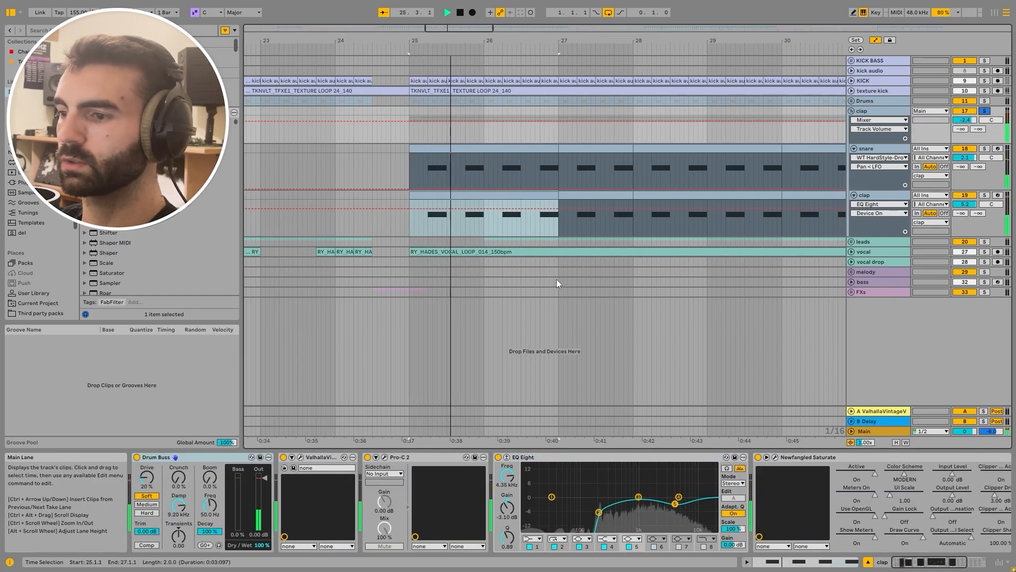
{"action": "left_click", "coordinate": [758, 457]}
{"action": "left_click", "coordinate": [498, 457]}
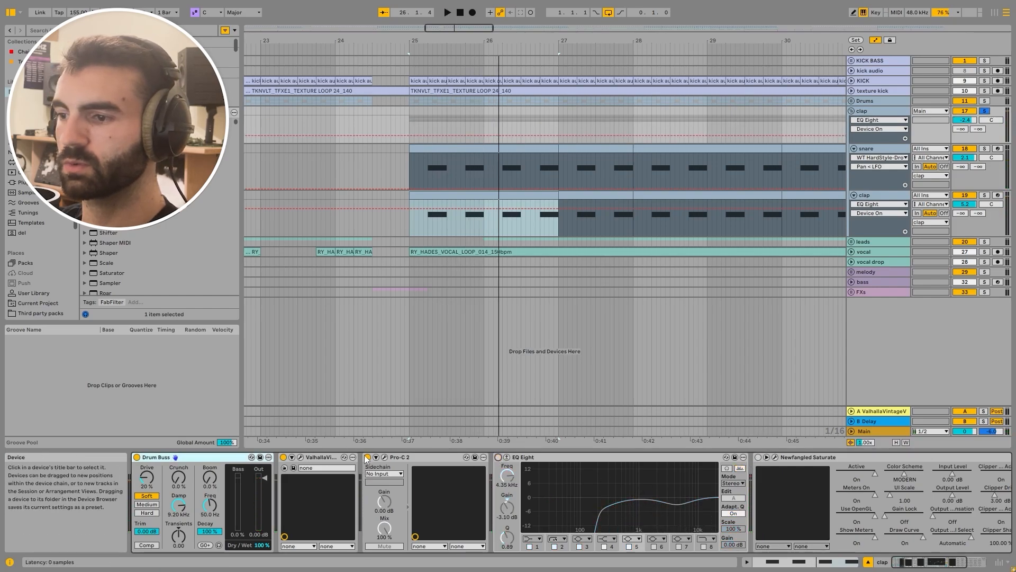
{"action": "left_click", "coordinate": [367, 457]}
{"action": "left_click", "coordinate": [284, 457]}
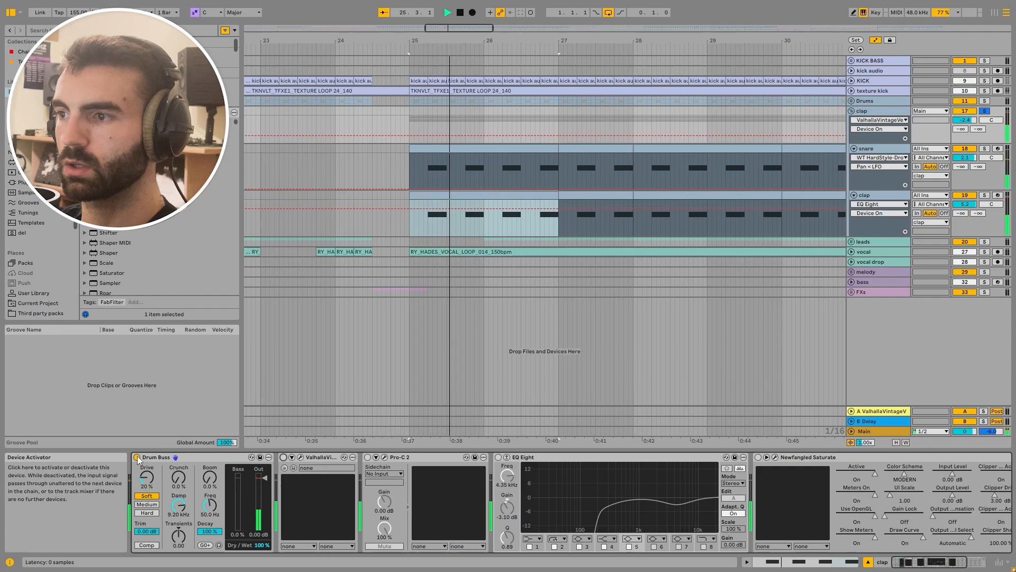
Compare the clap group with Drum Buss off and on during playback, leaving it on
{"action": "left_click", "coordinate": [137, 457]}
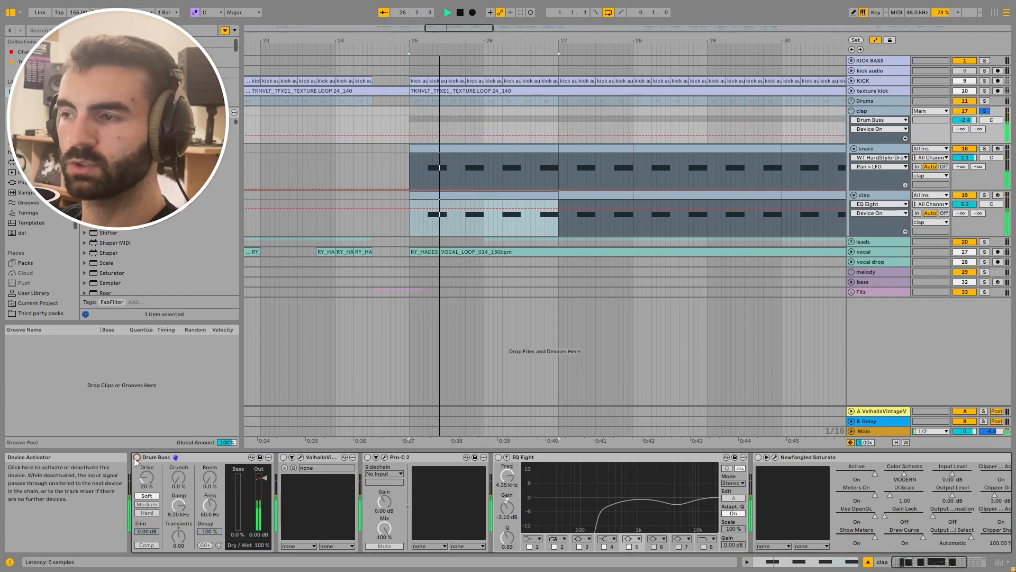
{"action": "left_click", "coordinate": [135, 458]}
{"action": "key", "text": "space"}
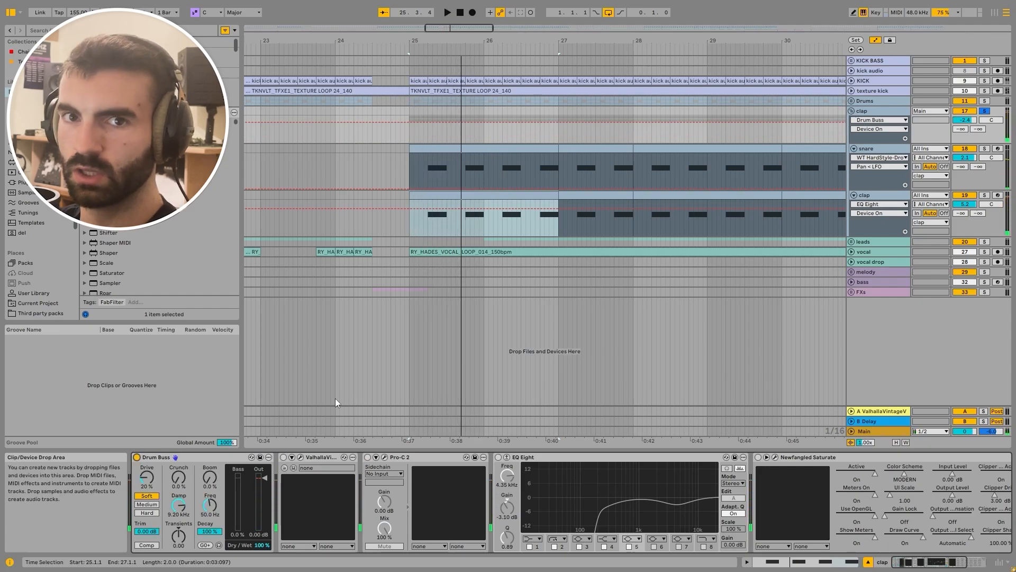
Re-enable the Valhalla reverb on the clap group and show its plug-in window while playing the loop
{"action": "left_click", "coordinate": [285, 457]}
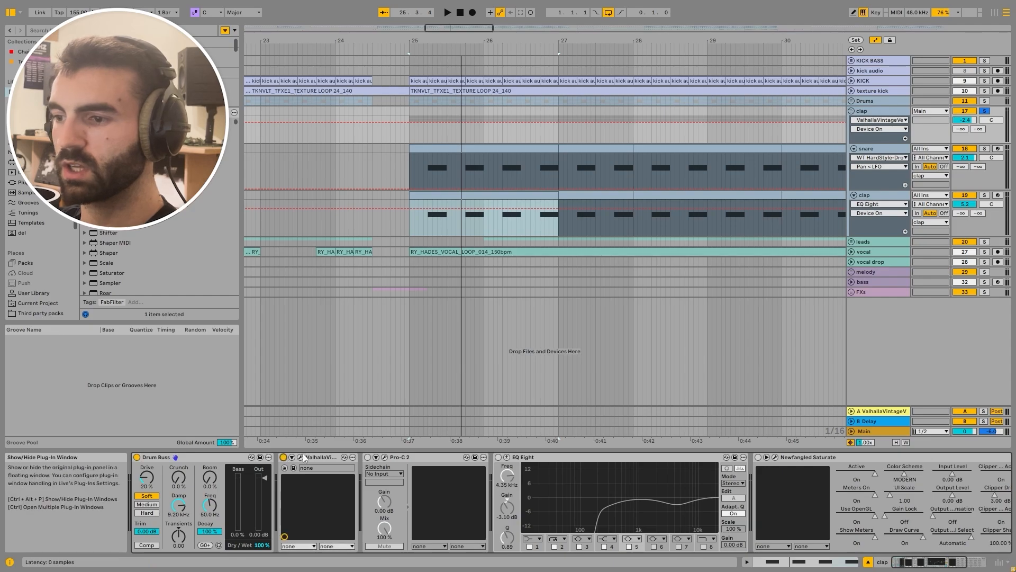
{"action": "left_click", "coordinate": [300, 457]}
{"action": "key", "text": "space"}
{"action": "left_click", "coordinate": [300, 457]}
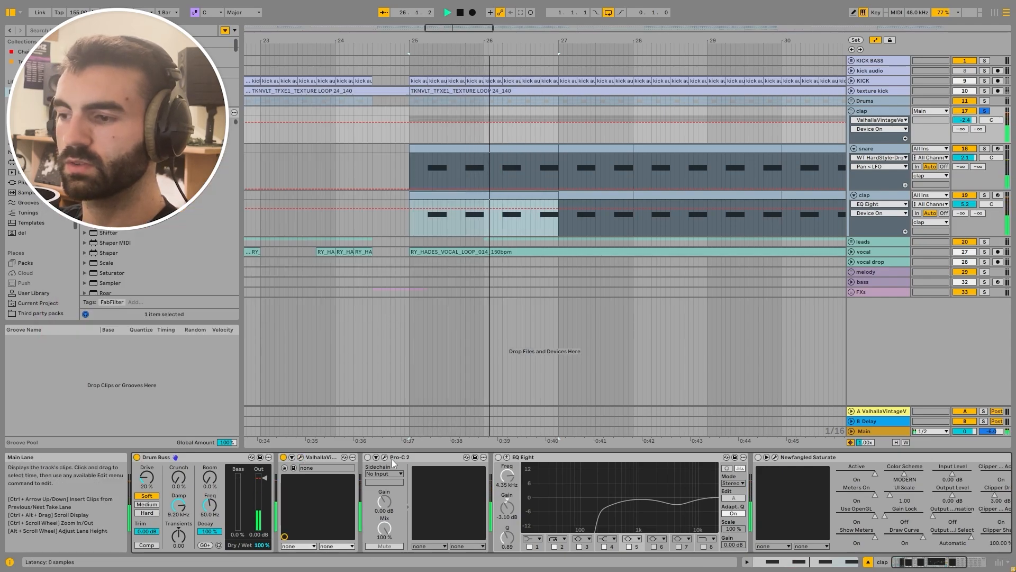
Re-enable Pro-C 2 on the clap group, watch its compression in the plug-in window during playback, and close the window
{"action": "key", "text": "space"}
{"action": "left_click", "coordinate": [368, 457]}
{"action": "left_click", "coordinate": [384, 456]}
{"action": "key", "text": "space"}
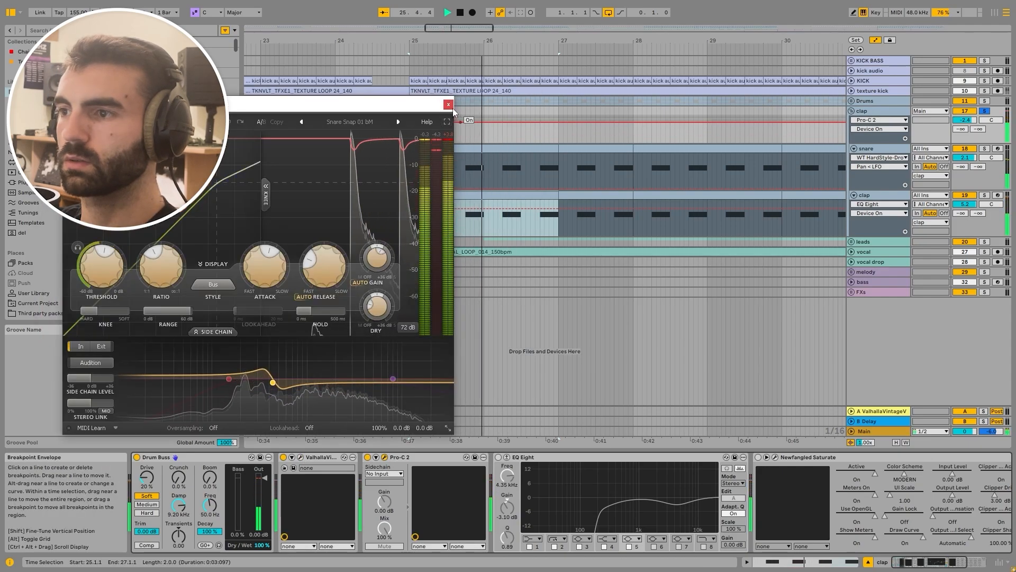
{"action": "left_click", "coordinate": [384, 456]}
{"action": "key", "text": "space"}
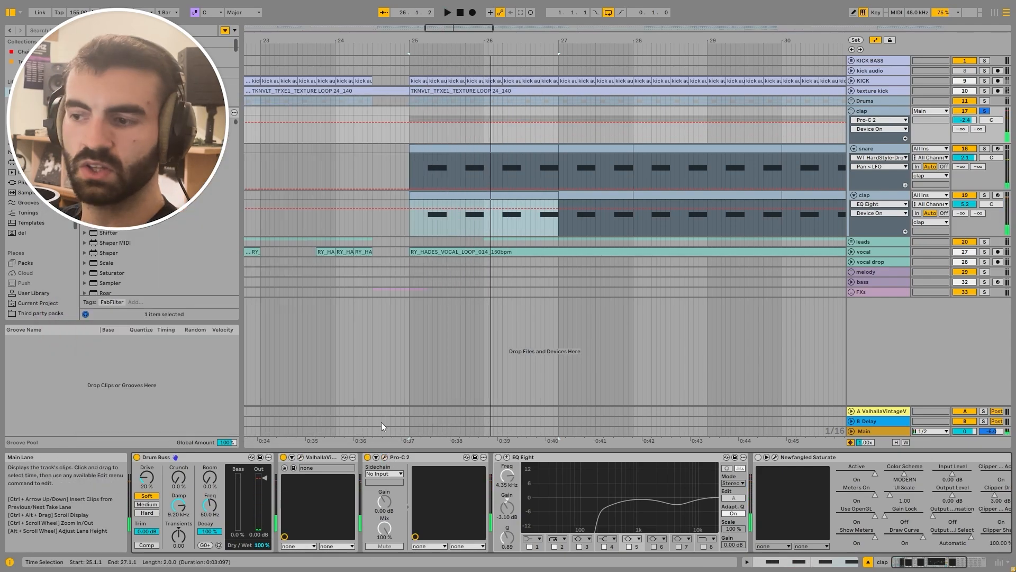
Re-enable the clap group's EQ Eight and Newfangled Saturate, play with the Saturate window open, point out Clipper Shape and close it
{"action": "left_click", "coordinate": [498, 457]}
{"action": "key", "text": "space"}
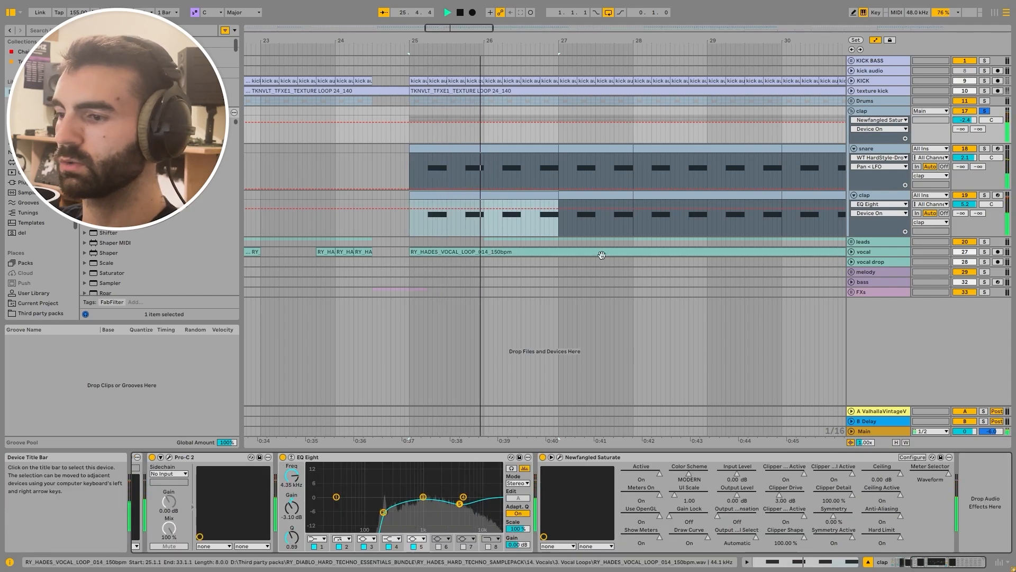
{"action": "left_click", "coordinate": [559, 457]}
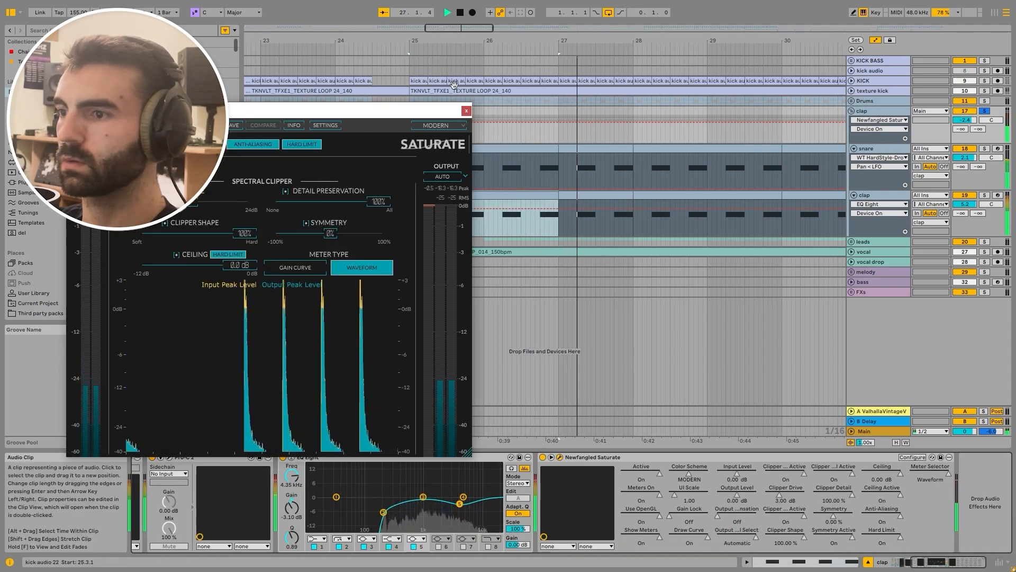
{"action": "key", "text": "space"}
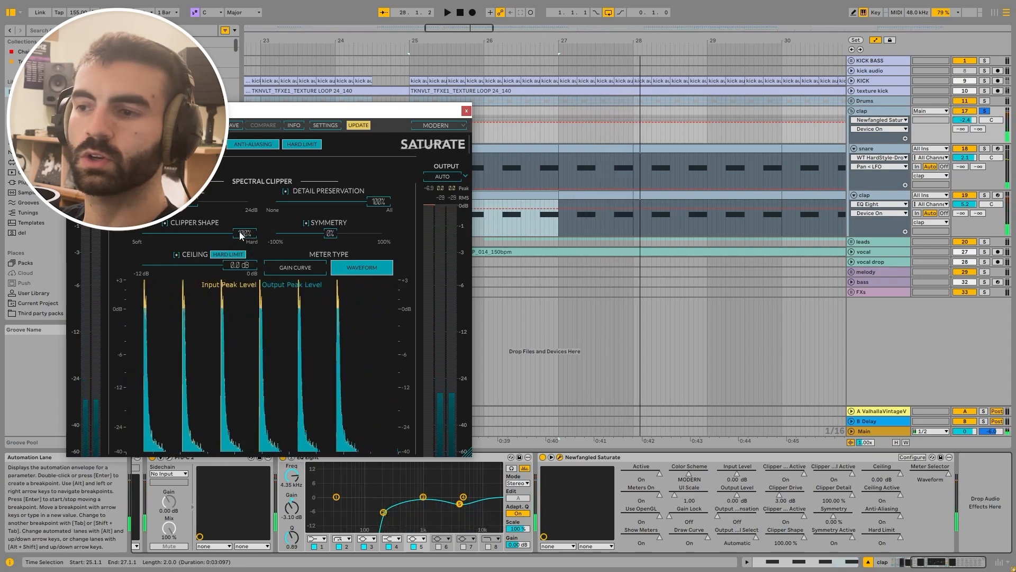
{"action": "left_click", "coordinate": [243, 235]}
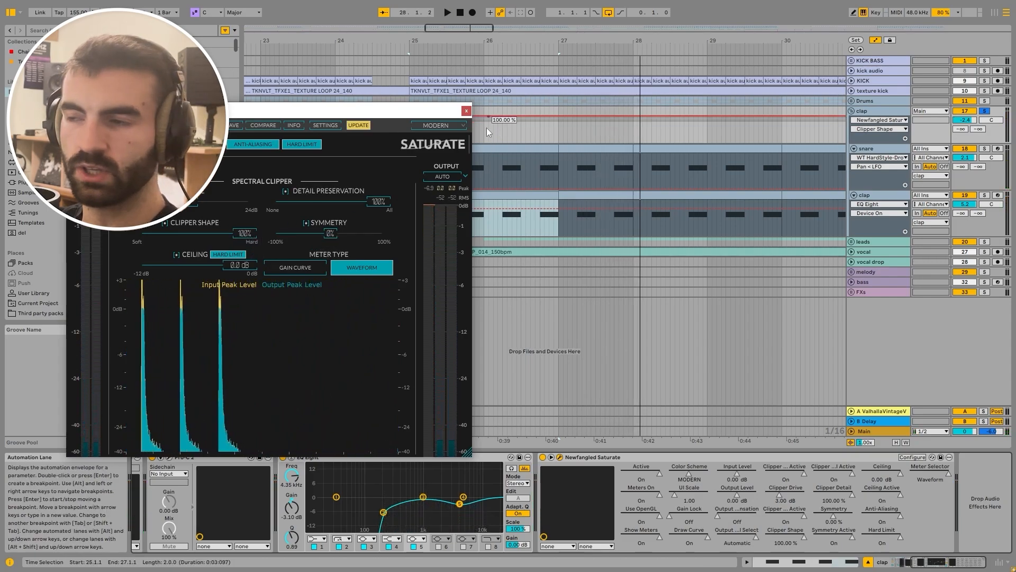
{"action": "left_click", "coordinate": [466, 111]}
Fold the clap group, unfold the leads group, solo it and show its clips across the arrangement
{"action": "left_click", "coordinate": [876, 113]}
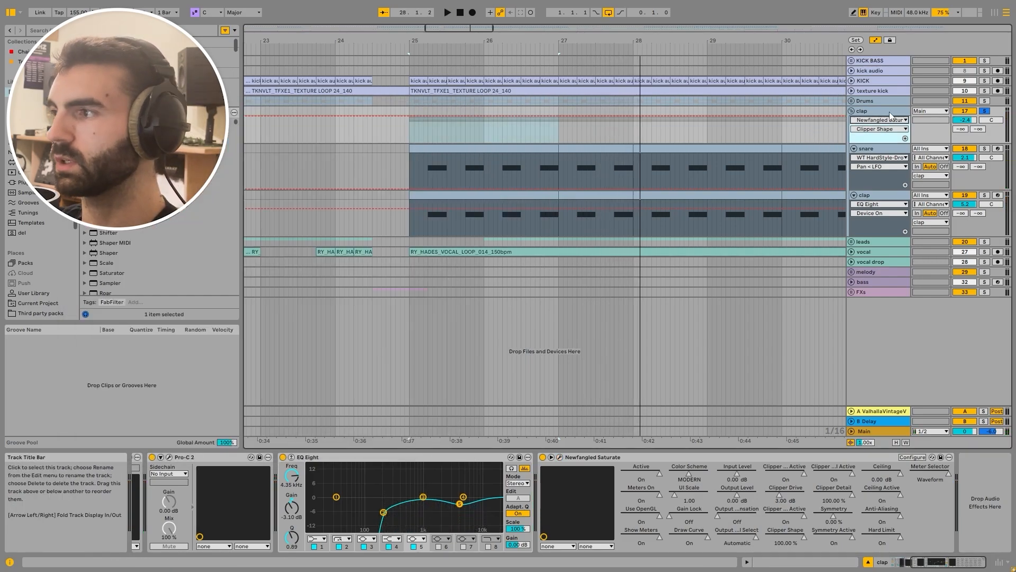
{"action": "left_click", "coordinate": [852, 111]}
{"action": "scroll", "coordinate": [997, 111], "scroll_direction": "down", "scroll_amount": 4}
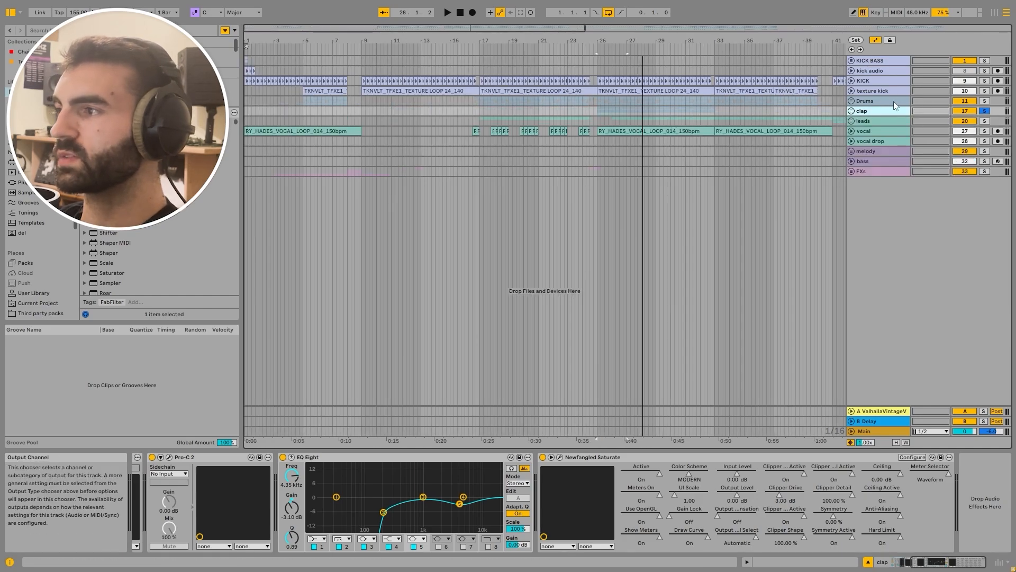
{"action": "left_click", "coordinate": [852, 121]}
{"action": "left_click", "coordinate": [980, 121]}
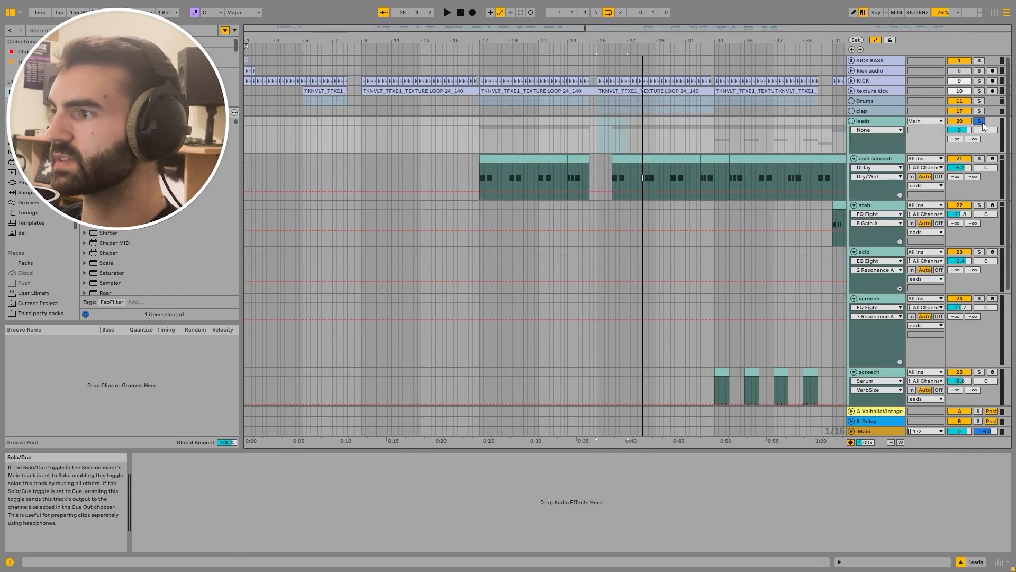
{"action": "scroll", "coordinate": [539, 163], "scroll_direction": "down", "scroll_amount": 4}
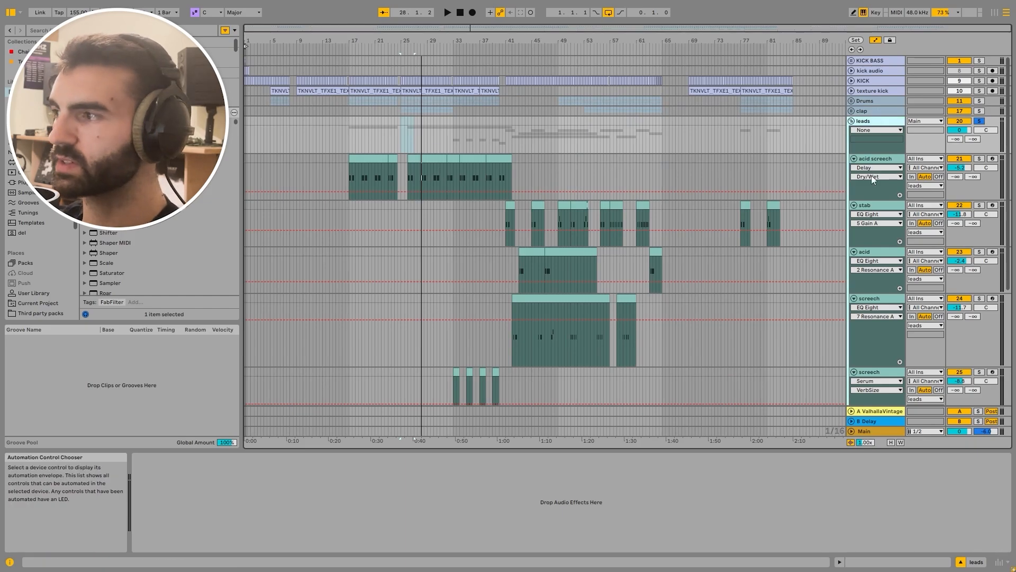
Look through the acid screech, stab and screech tracks in the leads group and their device chains
{"action": "left_click", "coordinate": [871, 158]}
{"action": "left_click", "coordinate": [871, 207]}
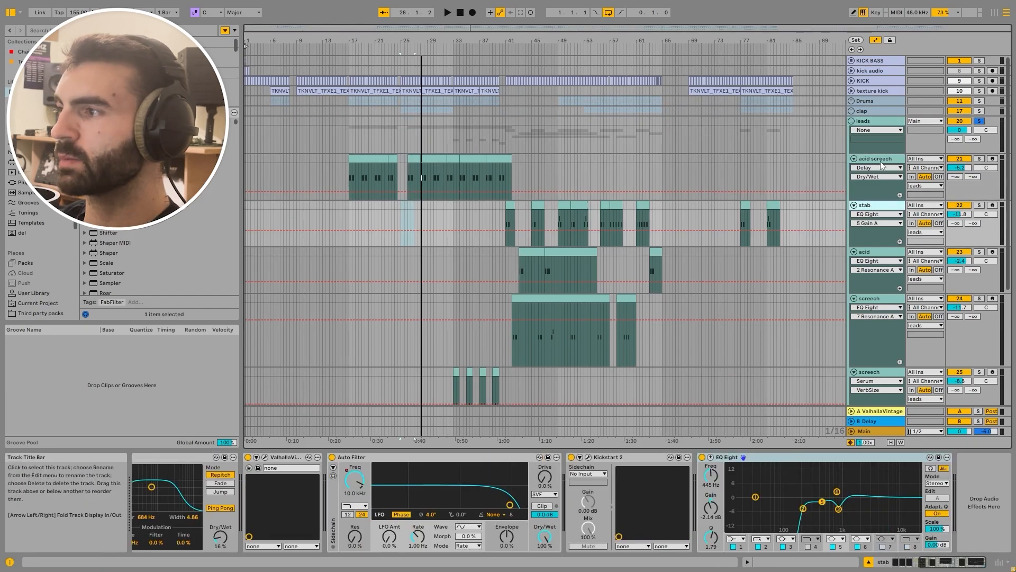
{"action": "left_click", "coordinate": [880, 161]}
{"action": "scroll", "coordinate": [891, 180], "scroll_direction": "down", "scroll_amount": 3}
{"action": "left_click", "coordinate": [873, 203]}
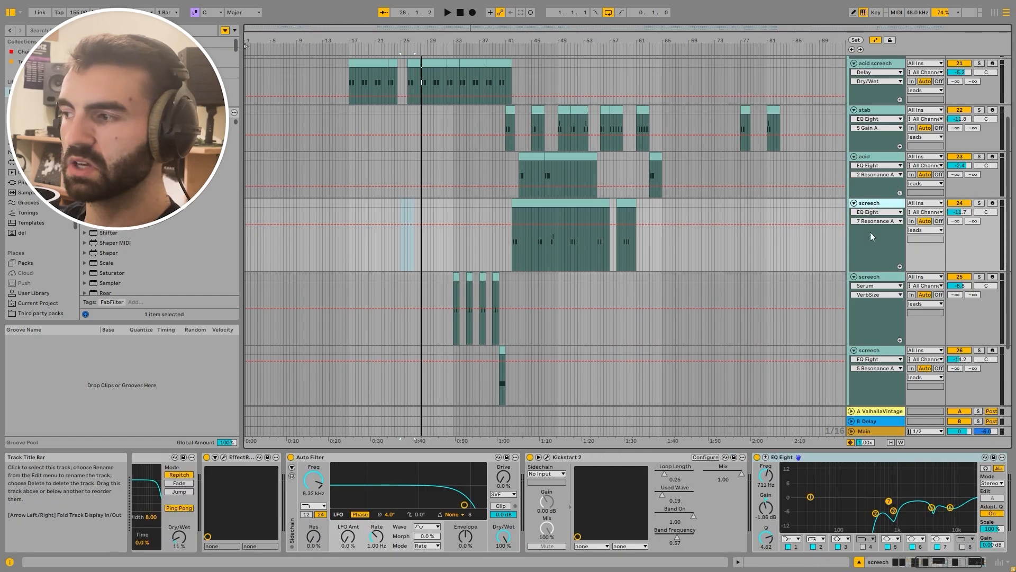
{"action": "scroll", "coordinate": [870, 231], "scroll_direction": "down", "scroll_amount": 2}
{"action": "left_click", "coordinate": [868, 276]}
{"action": "scroll", "coordinate": [503, 191], "scroll_direction": "up", "scroll_amount": 5}
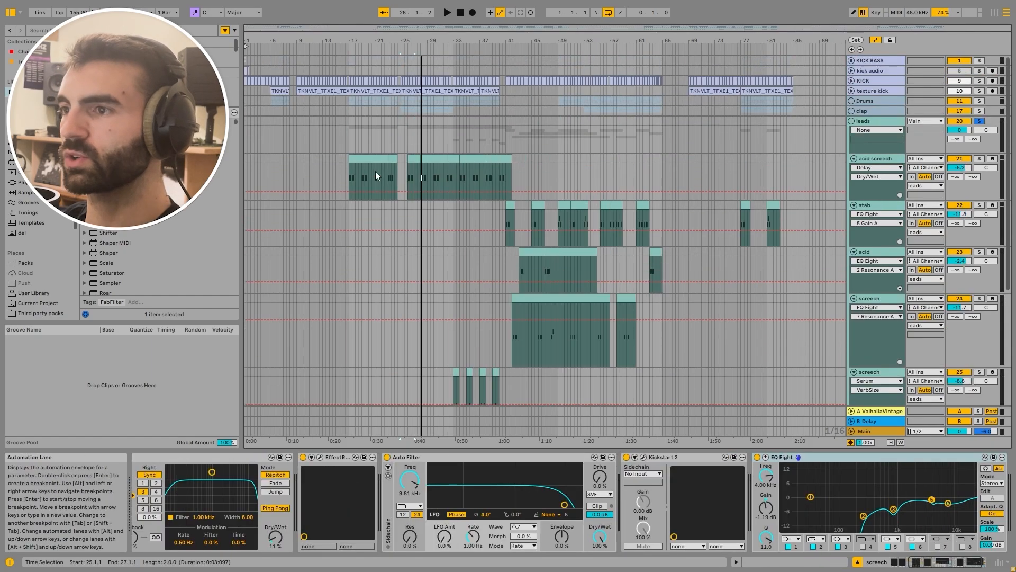
Select the acid screech track's MIDI clip at bar 17 and show the lead clips from bar 29 onward
{"action": "left_click", "coordinate": [374, 158]}
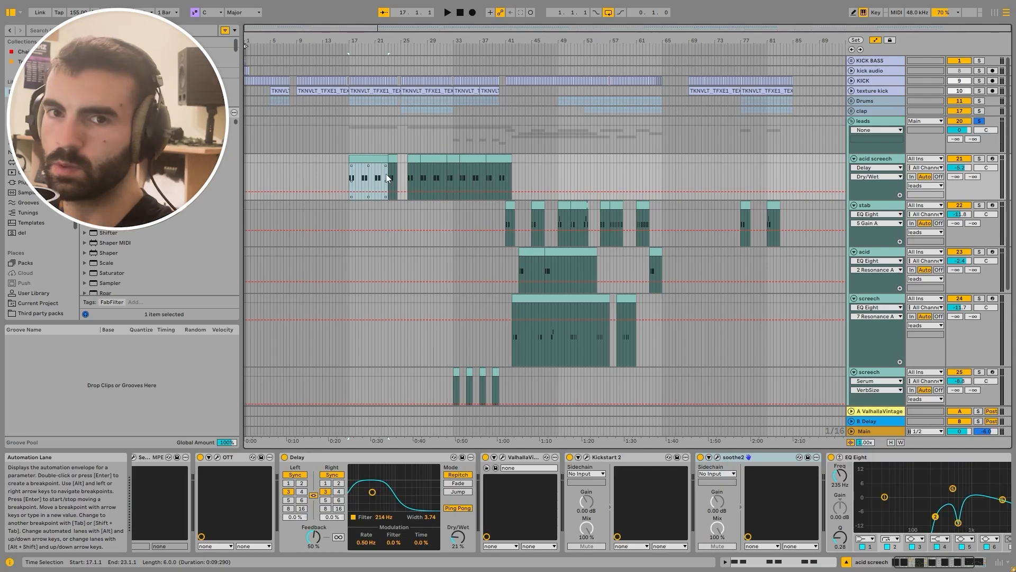
{"action": "scroll", "coordinate": [561, 221], "scroll_direction": "up", "scroll_amount": 3}
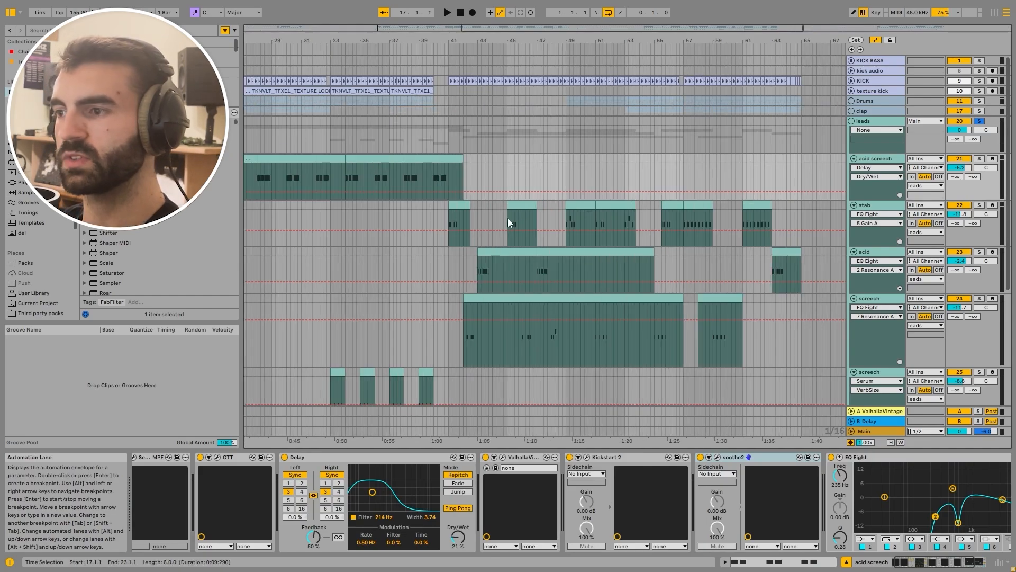
Play the arrangement from the first stab clip at bar 41 to hear the leads, and stop playback
{"action": "left_click", "coordinate": [468, 213]}
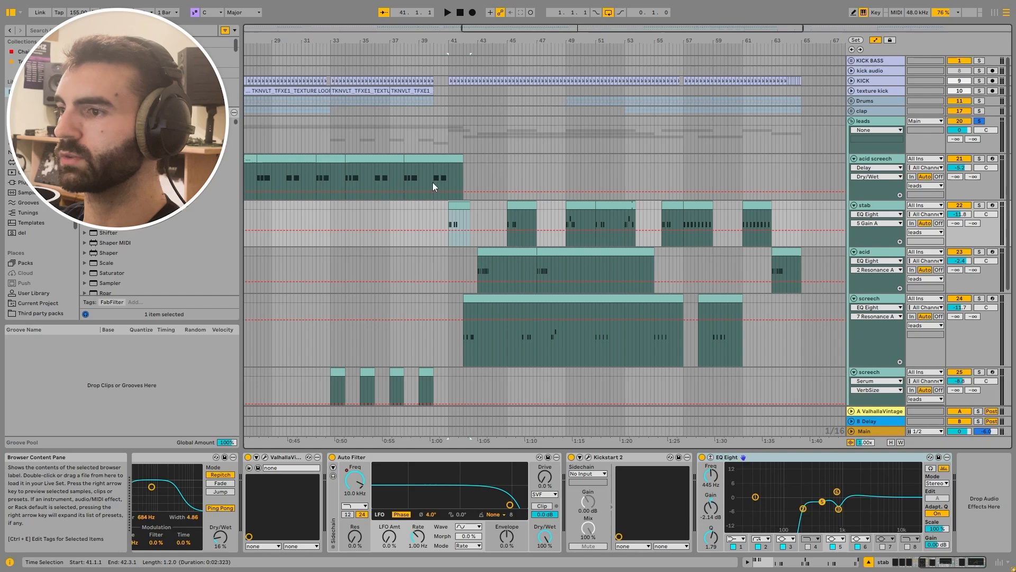
{"action": "key", "text": "space"}
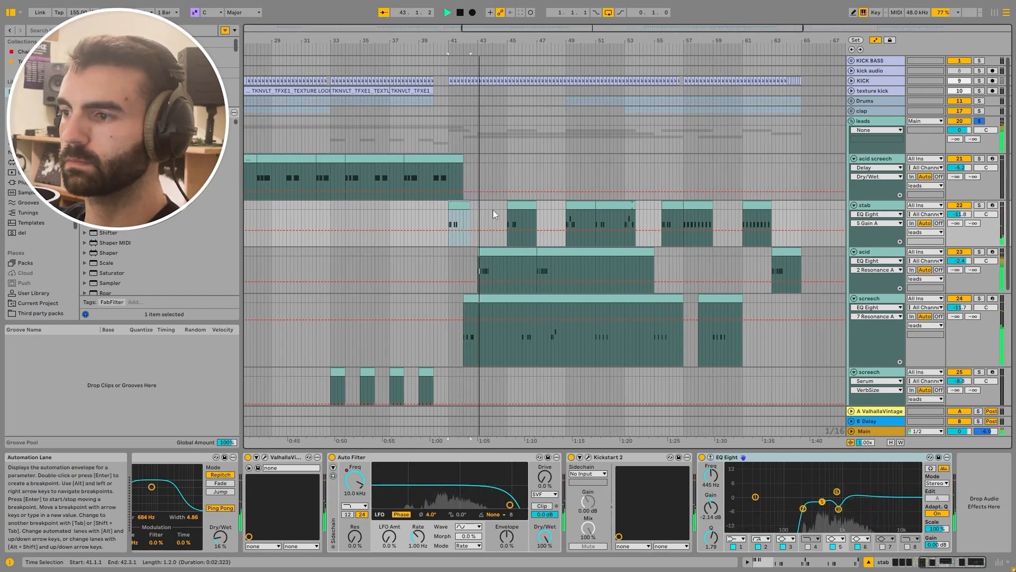
{"action": "key", "text": "space"}
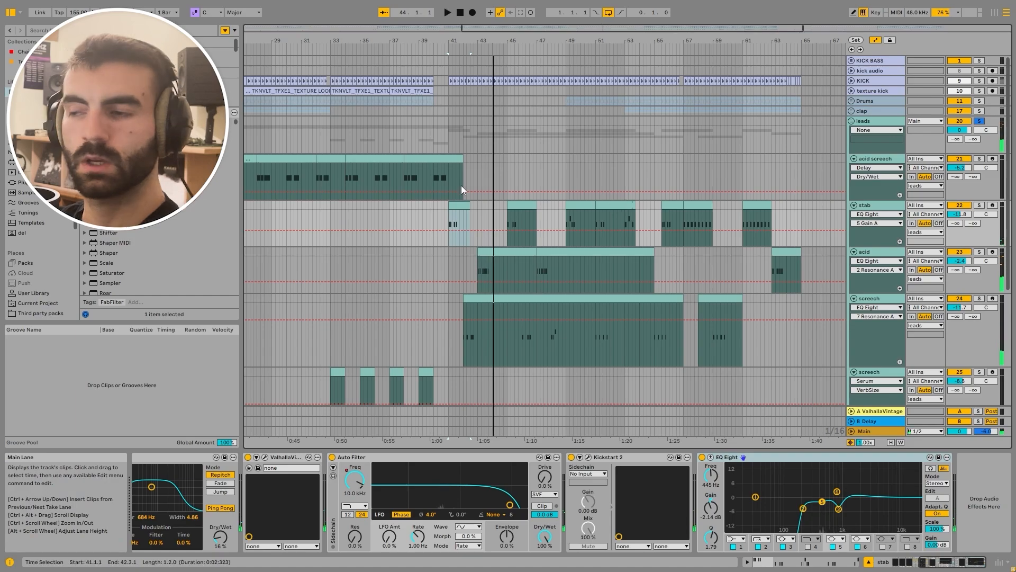
Audition the stab clip starting at bar 57 and open it in the MIDI note editor
{"action": "scroll", "coordinate": [456, 214], "scroll_direction": "up", "scroll_amount": 3}
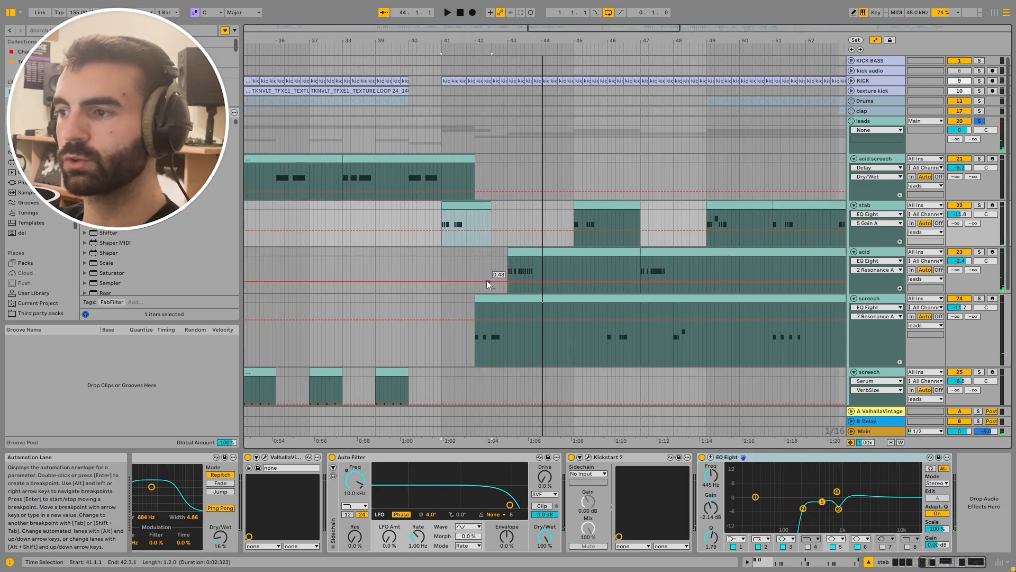
{"action": "scroll", "coordinate": [781, 231], "scroll_direction": "down", "scroll_amount": 3}
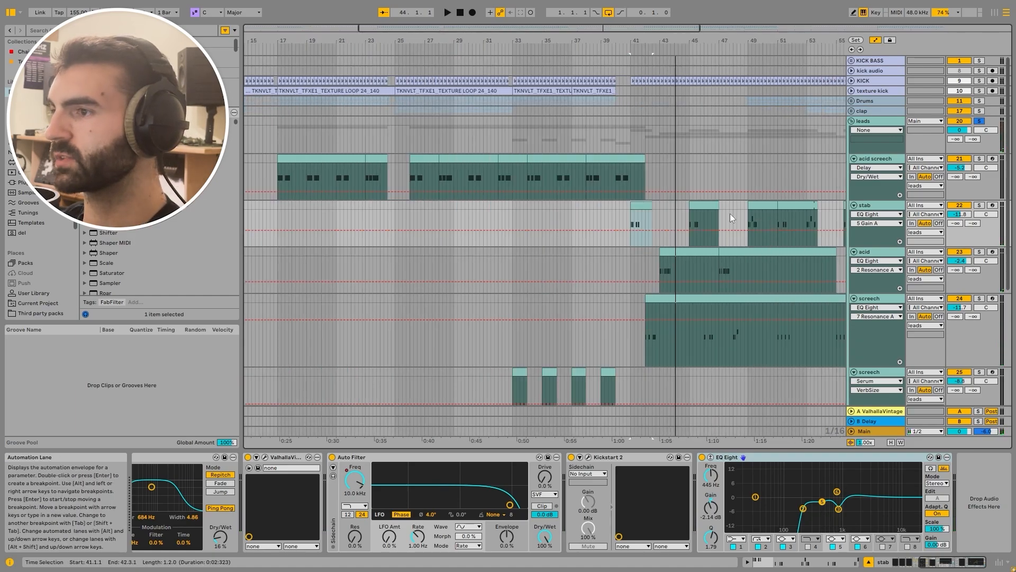
{"action": "scroll", "coordinate": [749, 241], "scroll_direction": "down", "scroll_amount": 4}
{"action": "scroll", "coordinate": [642, 256], "scroll_direction": "up", "scroll_amount": 3}
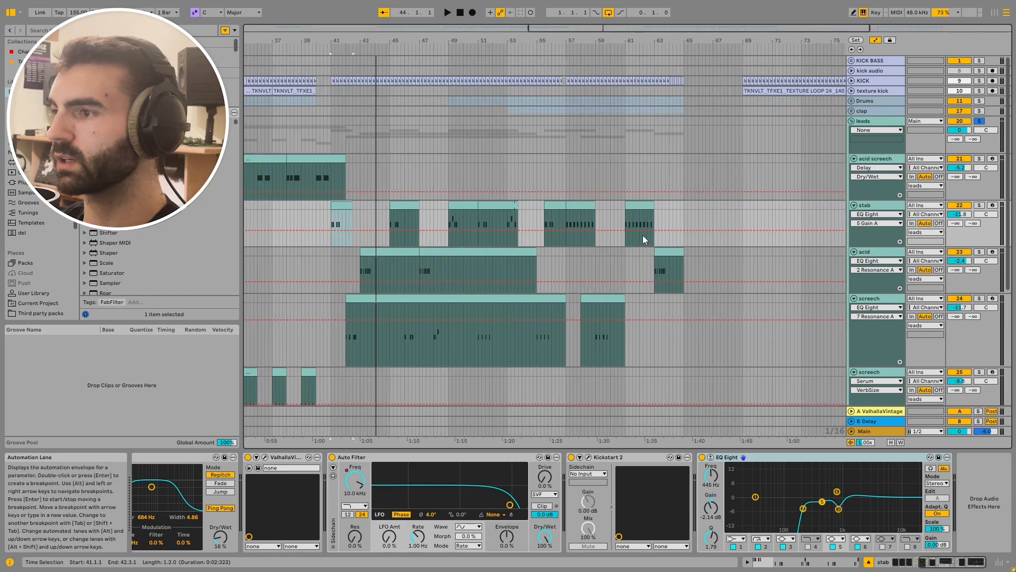
{"action": "left_click", "coordinate": [582, 225]}
{"action": "key", "text": "space"}
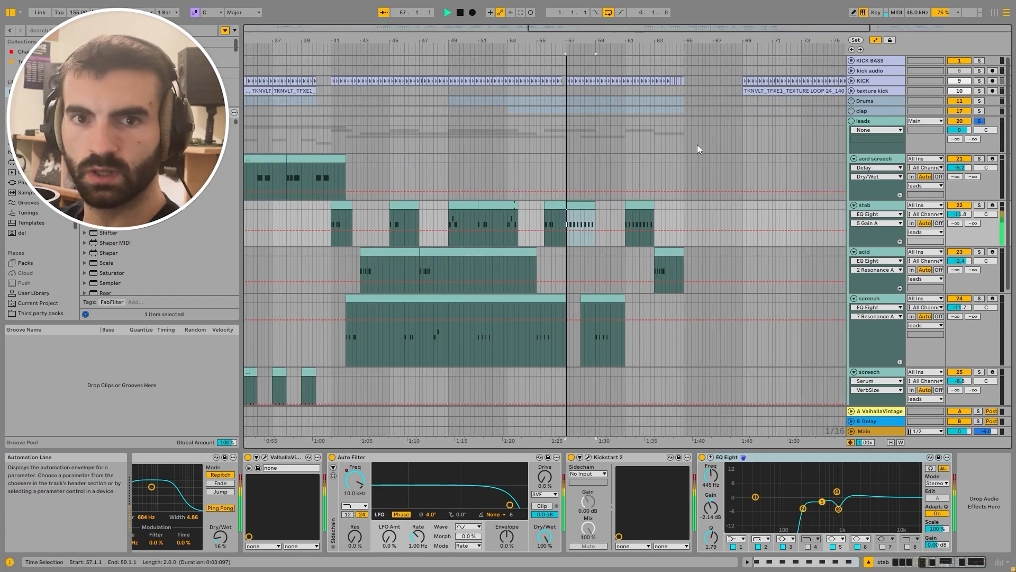
{"action": "double_click", "coordinate": [583, 210]}
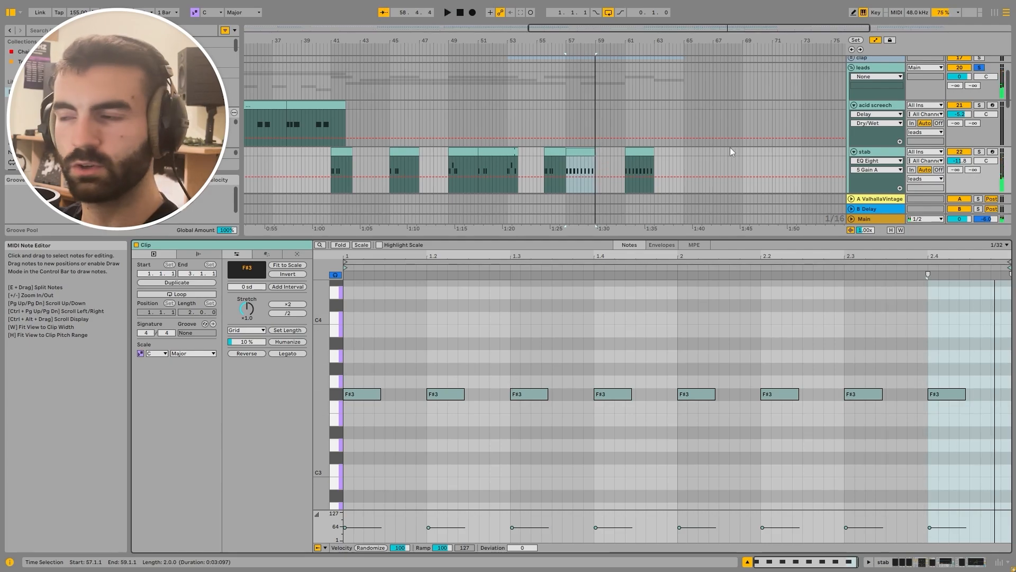
Show the stab track's devices and examine the clip layout of all lead tracks across the whole arrangement
{"action": "left_click", "coordinate": [875, 152]}
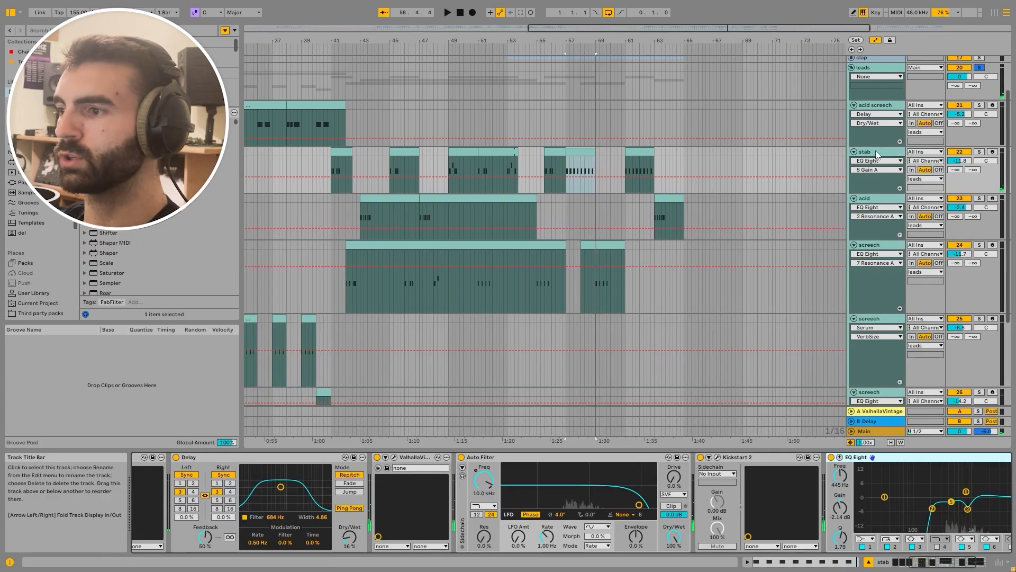
{"action": "left_click", "coordinate": [875, 180]}
{"action": "key", "text": "w"}
{"action": "scroll", "coordinate": [707, 237], "scroll_direction": "down", "scroll_amount": 5}
{"action": "scroll", "coordinate": [706, 332], "scroll_direction": "up", "scroll_amount": 4}
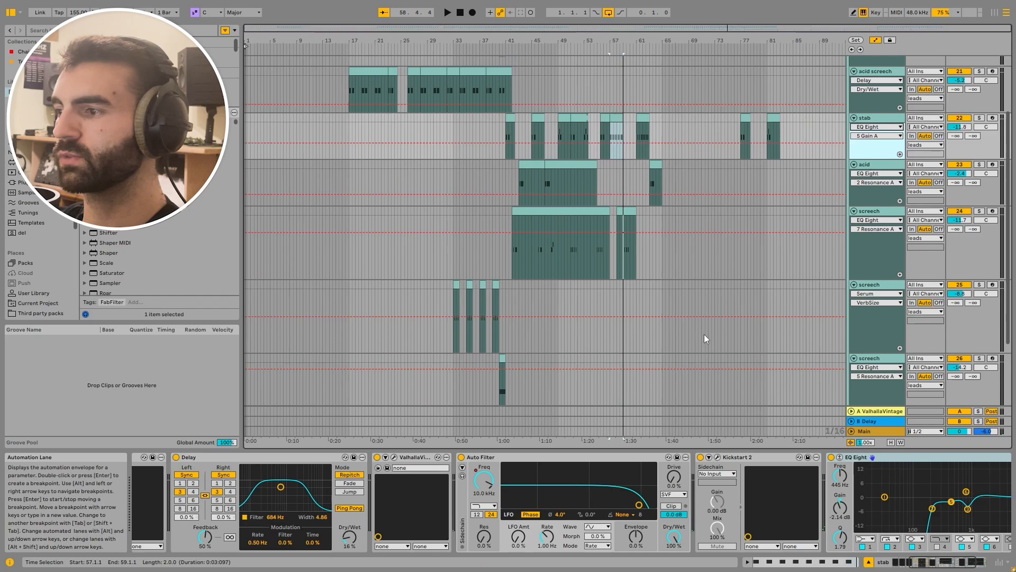
{"action": "scroll", "coordinate": [712, 317], "scroll_direction": "up", "scroll_amount": 4}
{"action": "scroll", "coordinate": [586, 194], "scroll_direction": "down", "scroll_amount": 8}
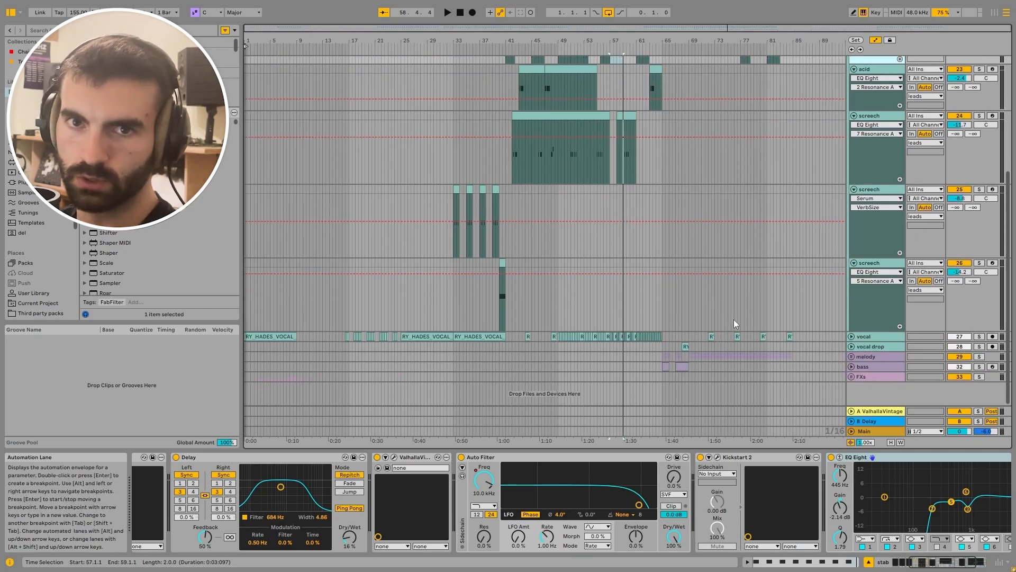
{"action": "scroll", "coordinate": [733, 319], "scroll_direction": "up", "scroll_amount": 6}
Select the acid screech track and examine the oscillators and filter of its Serum patch, closing the plugin window when done
{"action": "left_click", "coordinate": [371, 159]}
{"action": "left_click", "coordinate": [884, 124]}
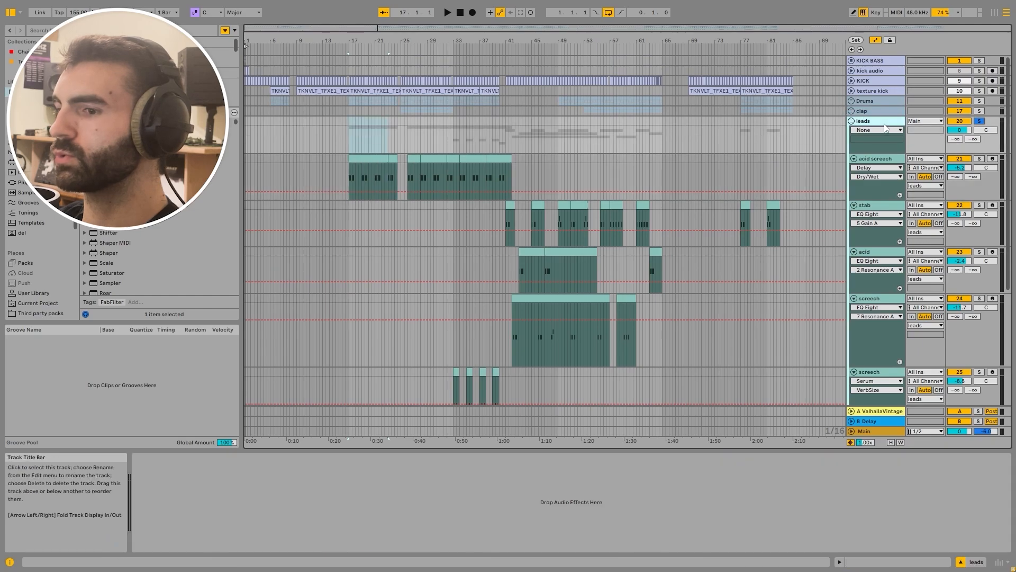
{"action": "left_click", "coordinate": [875, 159]}
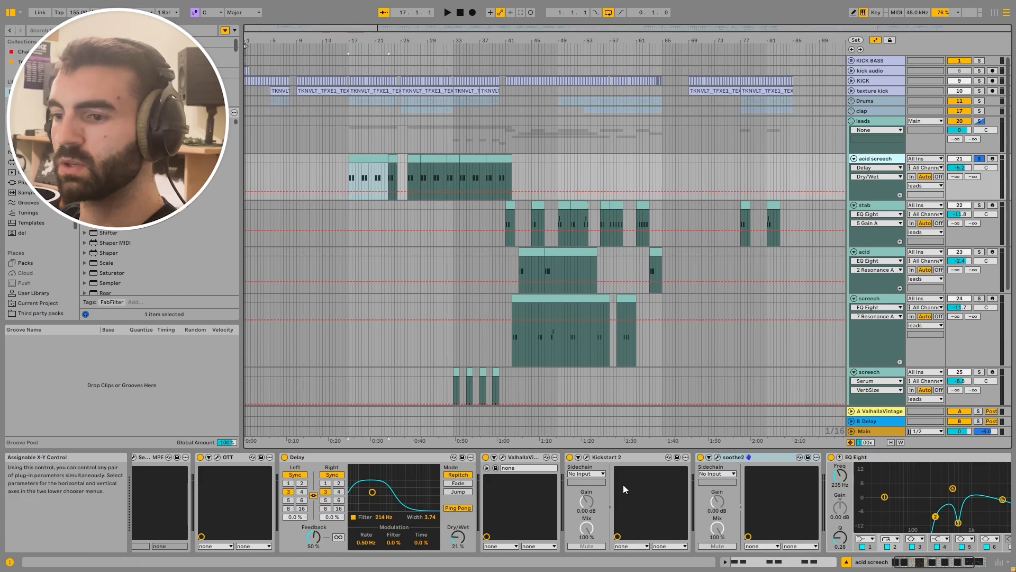
{"action": "scroll", "coordinate": [276, 466], "scroll_direction": "left", "scroll_amount": 1}
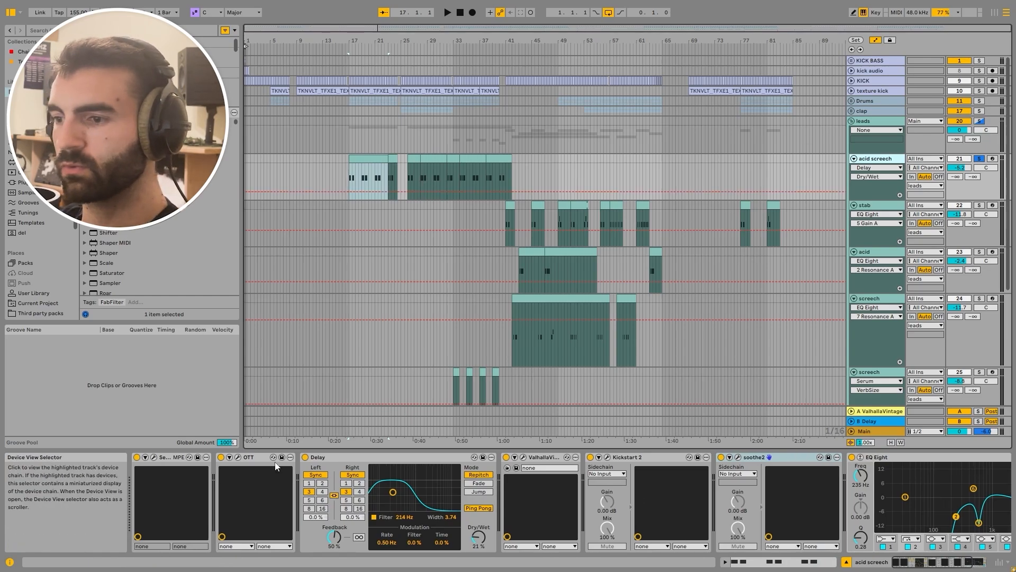
{"action": "left_click", "coordinate": [153, 457]}
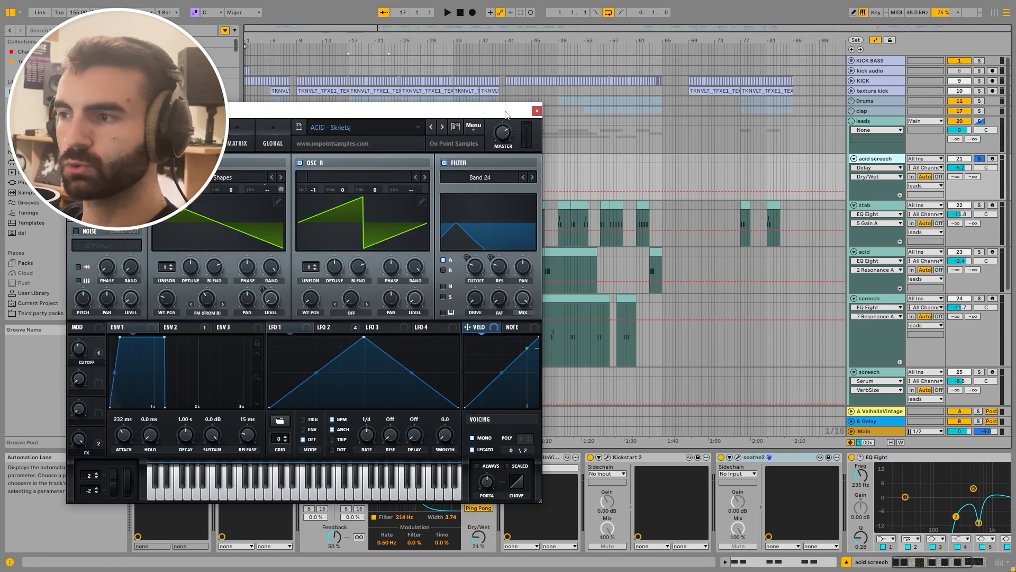
{"action": "left_click_drag", "start_coordinate": [421, 103], "coordinate": [534, 104]}
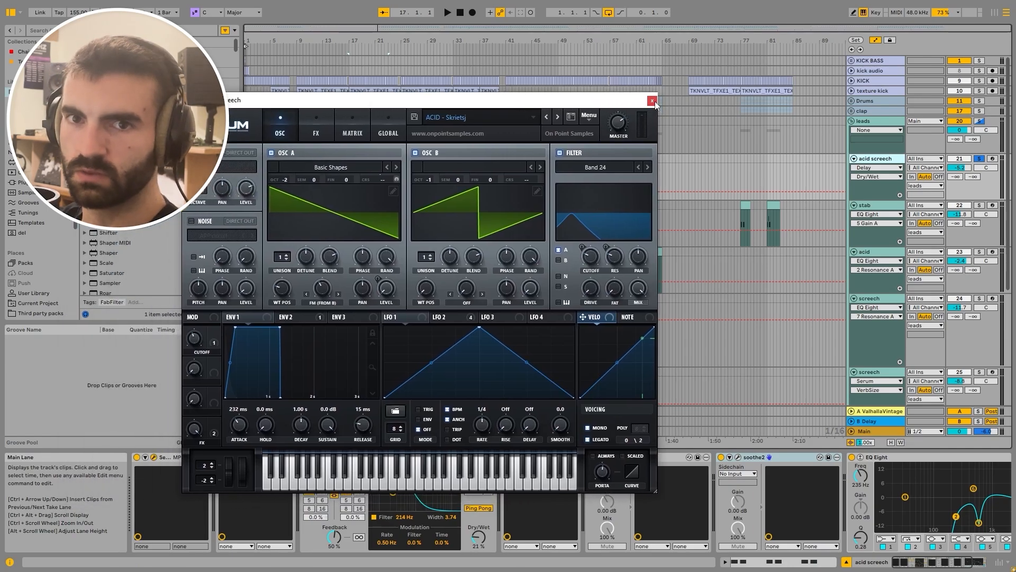
{"action": "left_click_drag", "start_coordinate": [540, 100], "coordinate": [620, 63]}
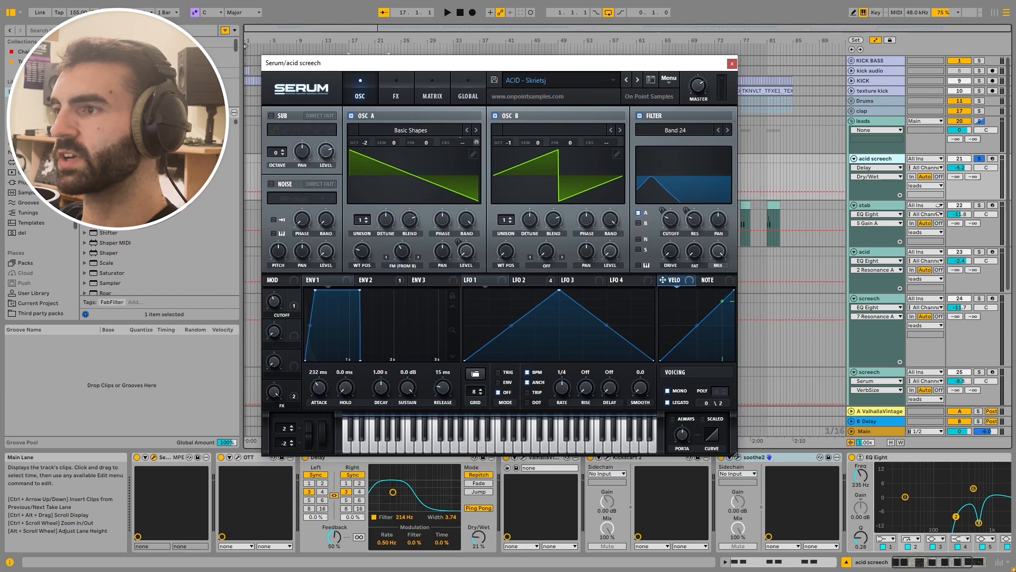
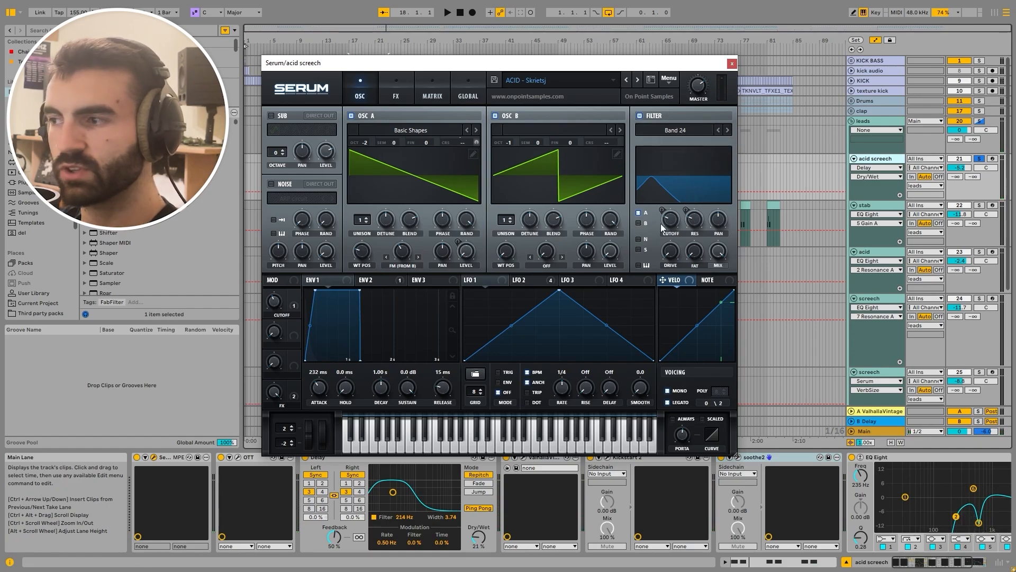
{"action": "left_click", "coordinate": [732, 65]}
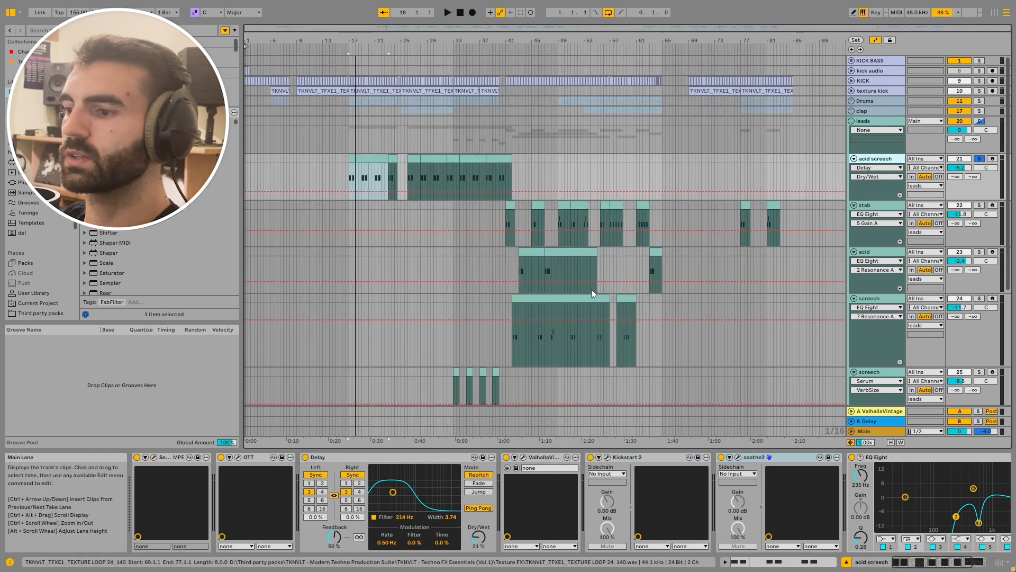
Group the audio effects following Serum on the acid screech track into one rack and bypass it
{"action": "left_click", "coordinate": [916, 566]}
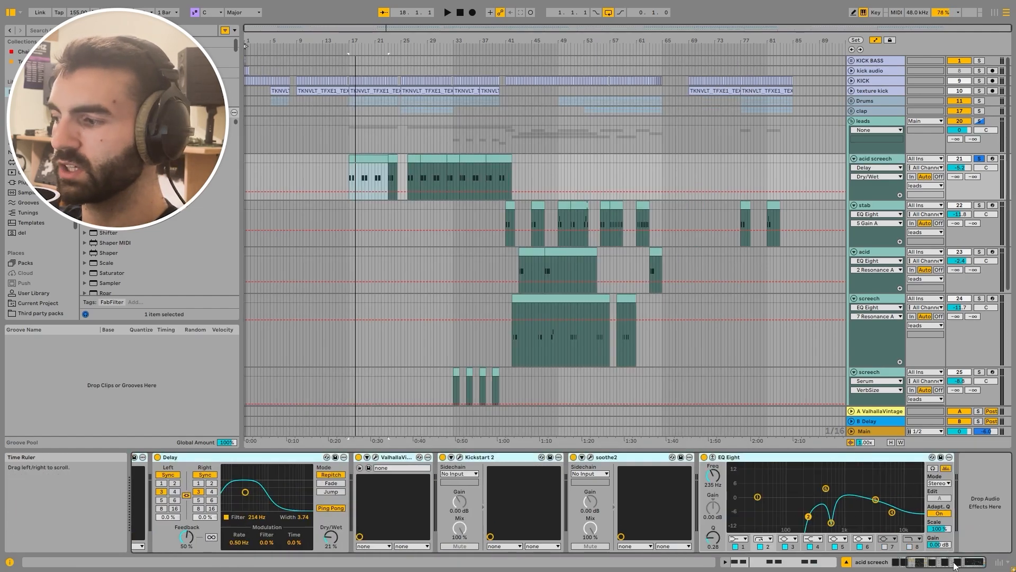
{"action": "key", "text": "ctrl+g"}
{"action": "left_click", "coordinate": [222, 457]}
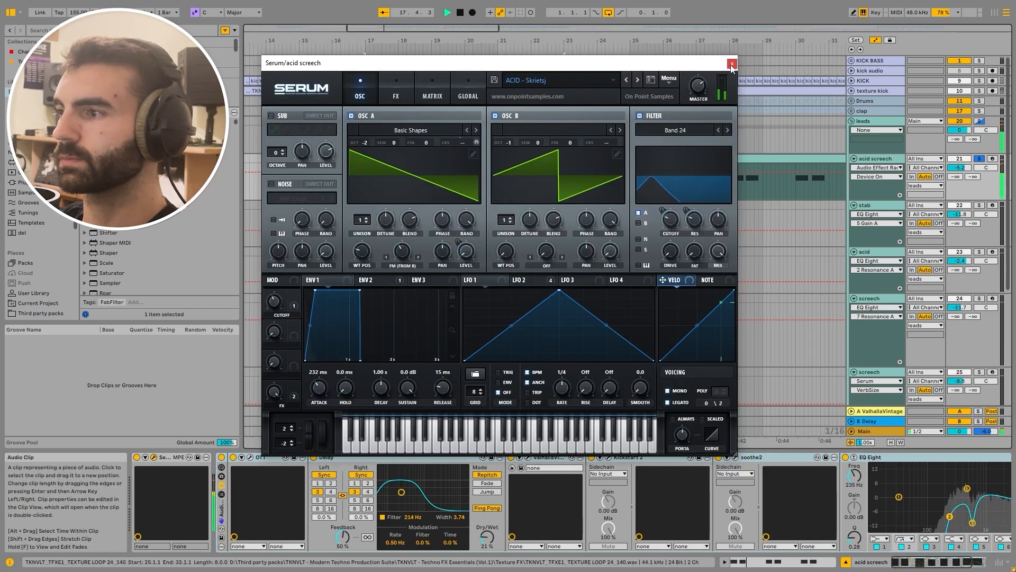
Stop playback and review the modulation matrix of the acid screech's Serum patch, returning to its oscillator page
{"action": "key", "text": "space"}
{"action": "left_click", "coordinate": [432, 92]}
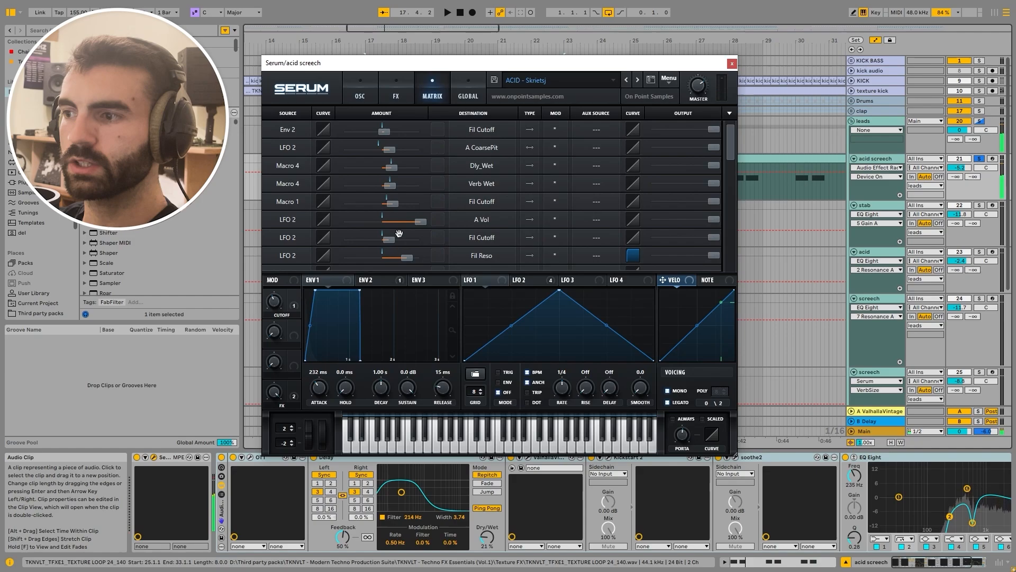
{"action": "left_click", "coordinate": [366, 91]}
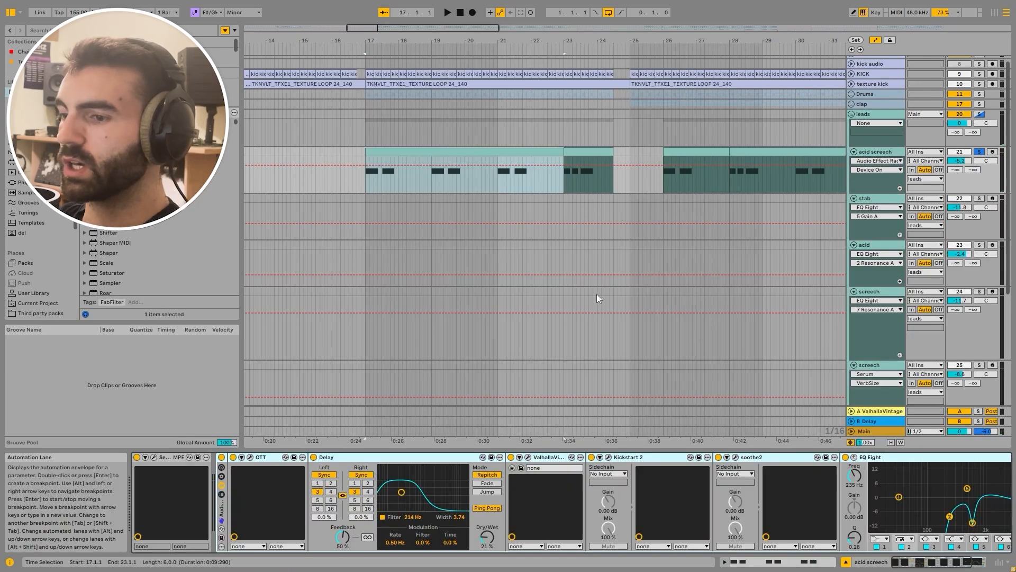
Open the acid screech MIDI clip at bar 17, listen to its notes, and return to the track's device chain
{"action": "double_click", "coordinate": [514, 149]}
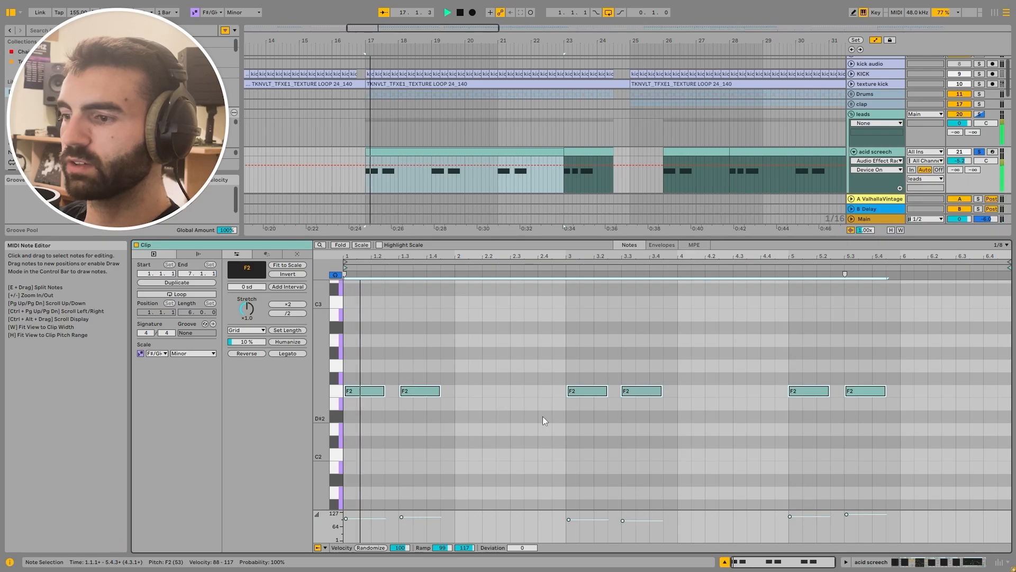
{"action": "left_click", "coordinate": [450, 468]}
{"action": "key", "text": "space"}
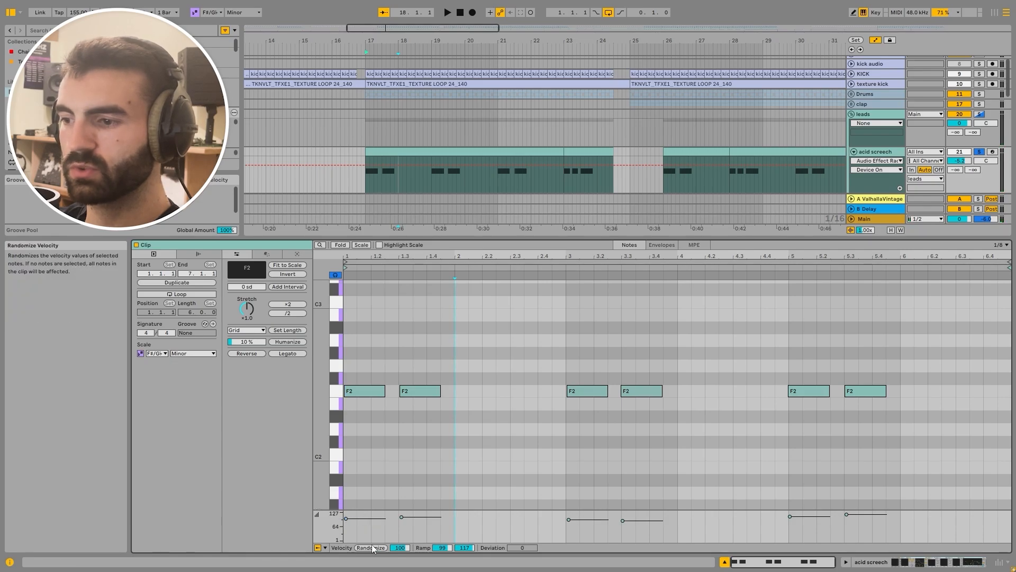
{"action": "double_click", "coordinate": [867, 151]}
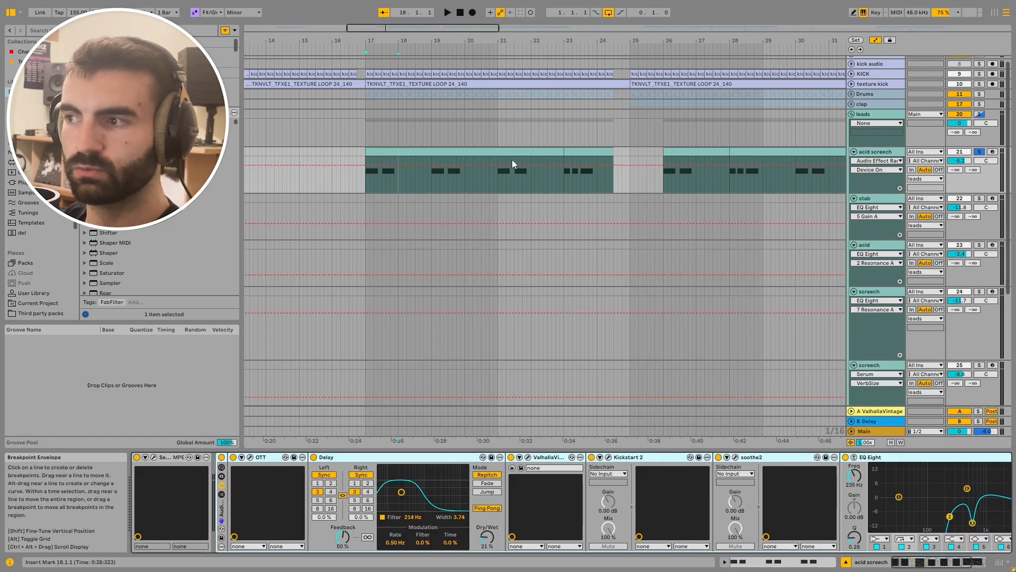
Inspect the settings of the OTT compressor in the acid screech effect rack, then close and collapse it
{"action": "left_click", "coordinate": [526, 151]}
{"action": "left_click", "coordinate": [873, 152]}
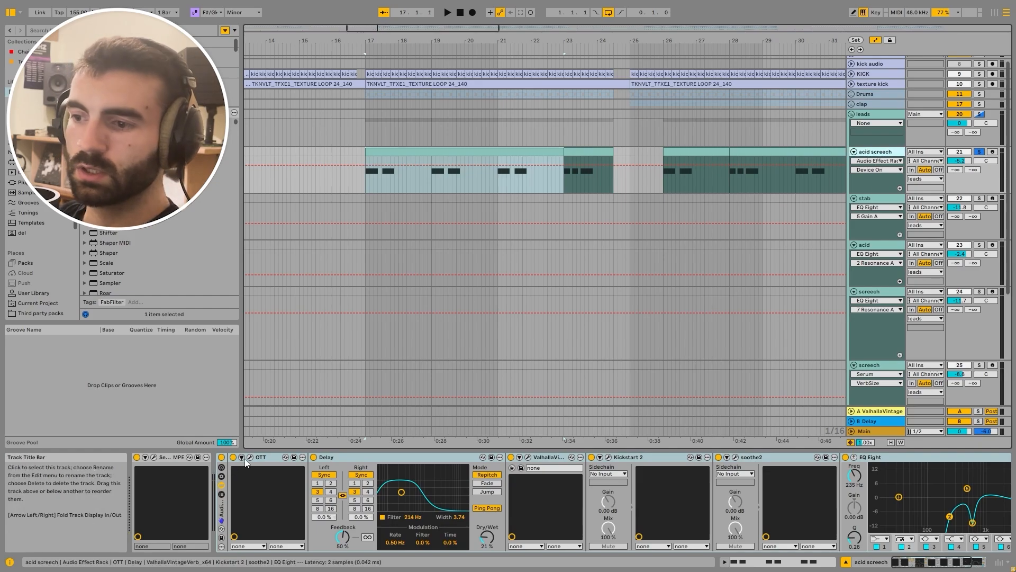
{"action": "left_click", "coordinate": [242, 457]}
{"action": "left_click", "coordinate": [250, 457]}
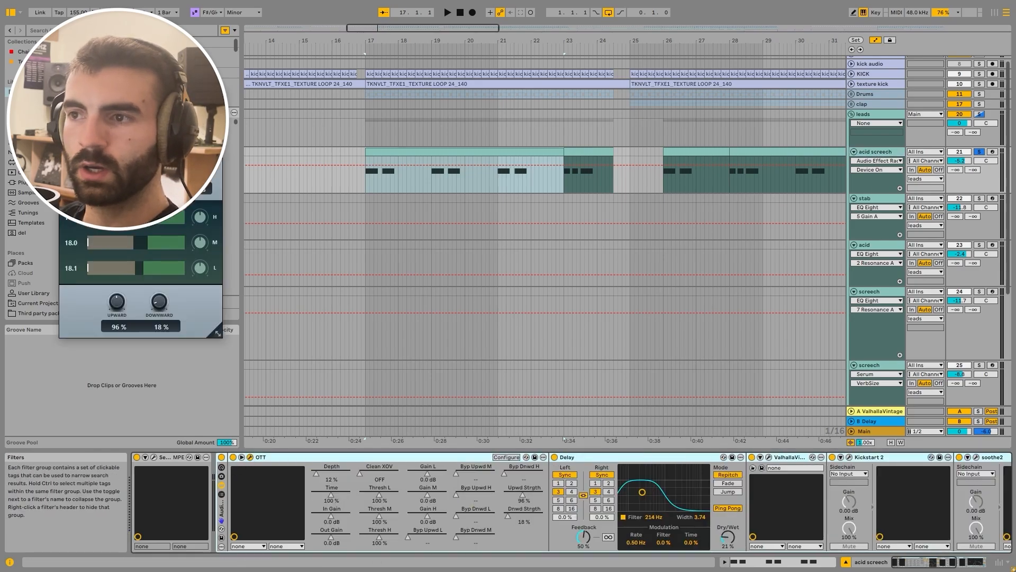
{"action": "left_click", "coordinate": [213, 91]}
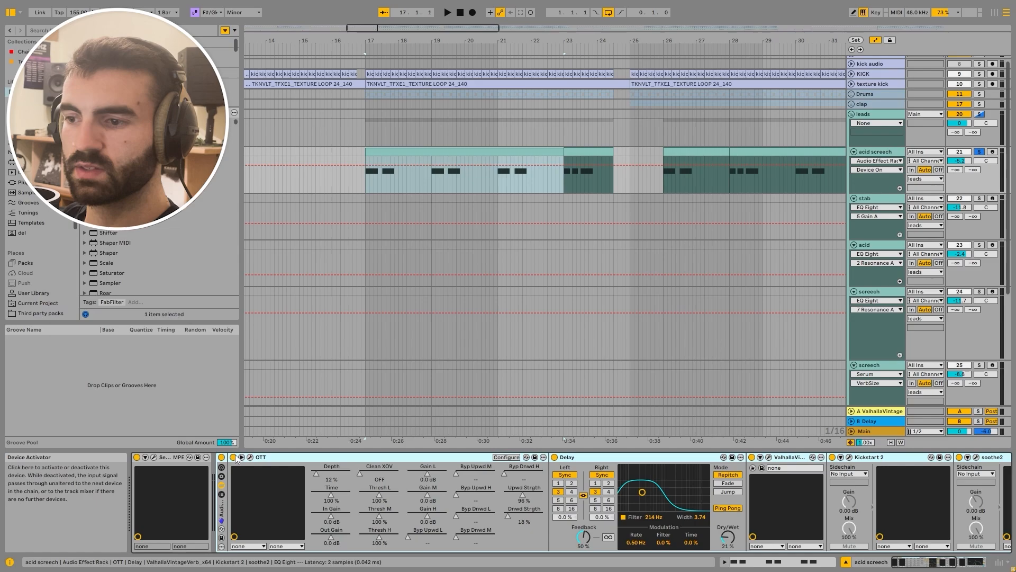
{"action": "left_click", "coordinate": [241, 457]}
Check the ValhallaVintageVerb settings on the acid screech track and bring the chain's final effects into view
{"action": "left_click", "coordinate": [528, 457]}
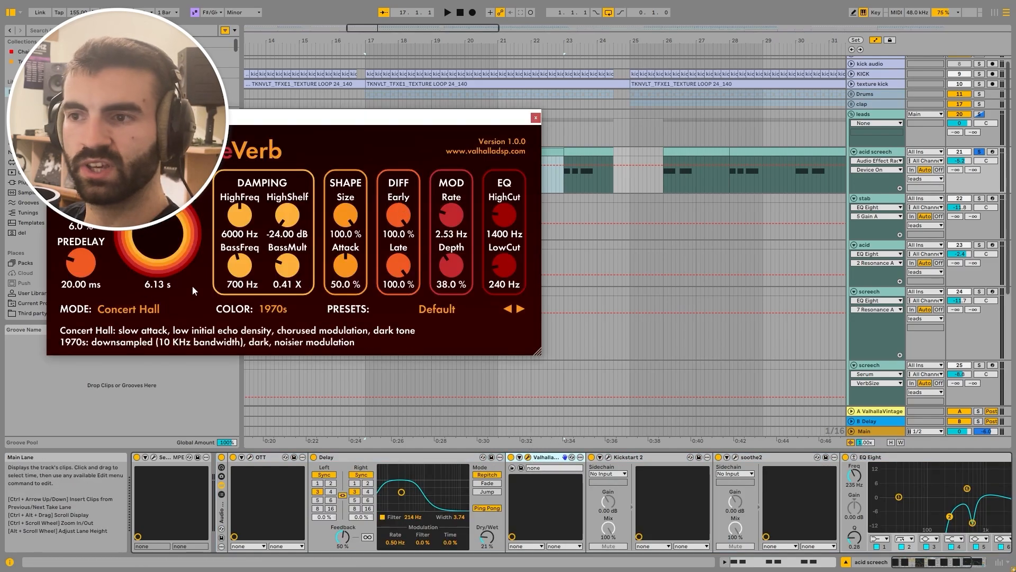
{"action": "left_click", "coordinate": [536, 117]}
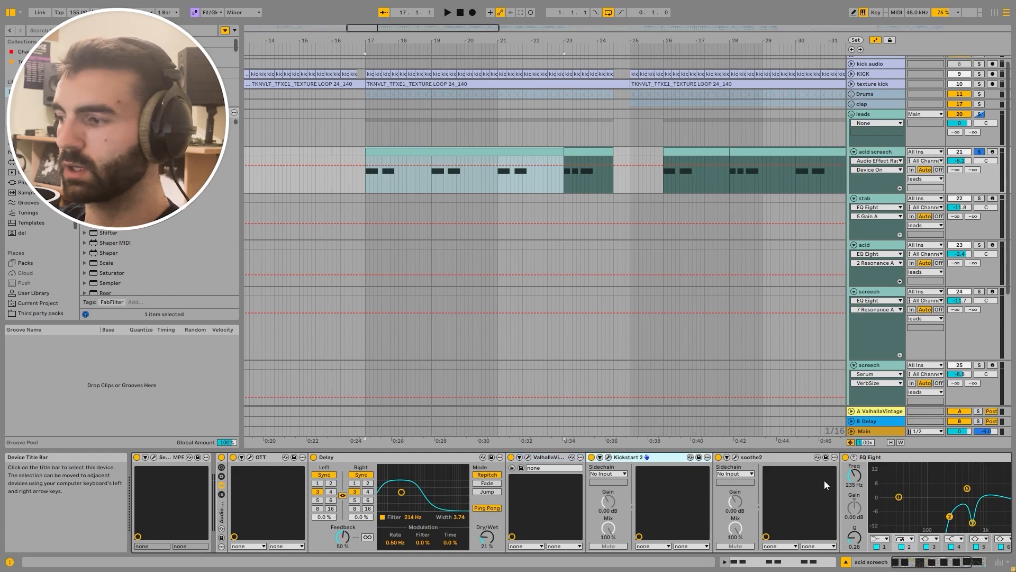
{"action": "scroll", "coordinate": [827, 485], "scroll_direction": "right", "scroll_amount": 5}
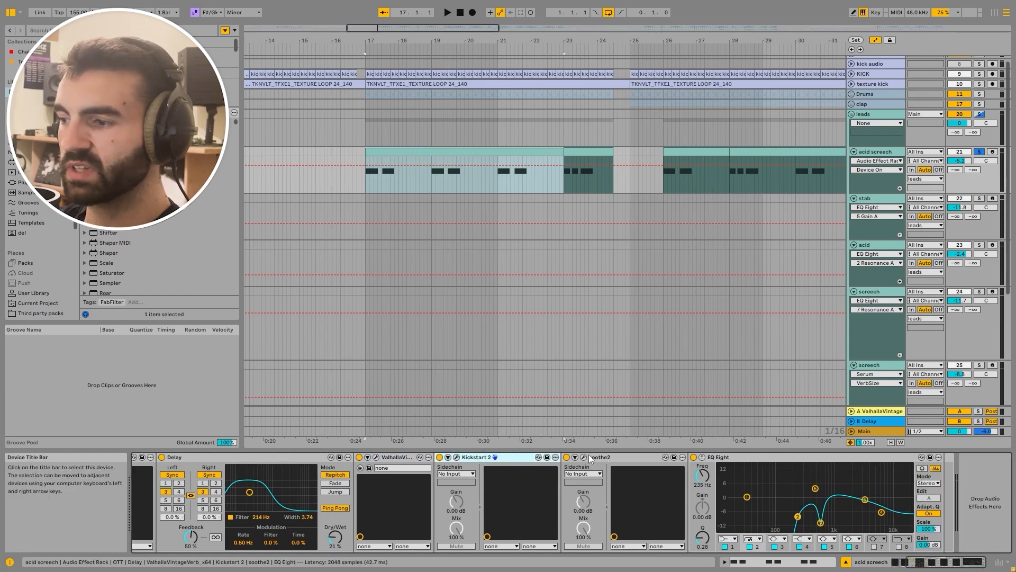
Compare the acid screech from bar 17 with its EQ Eight bypassed and re-enabled during playback
{"action": "left_click", "coordinate": [425, 152]}
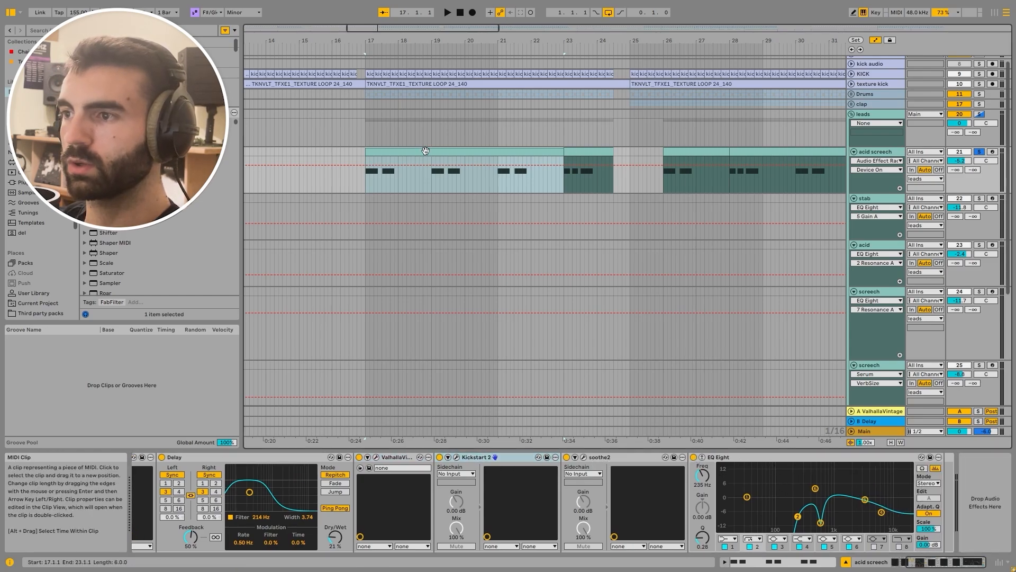
{"action": "left_click", "coordinate": [694, 457]}
{"action": "key", "text": "space"}
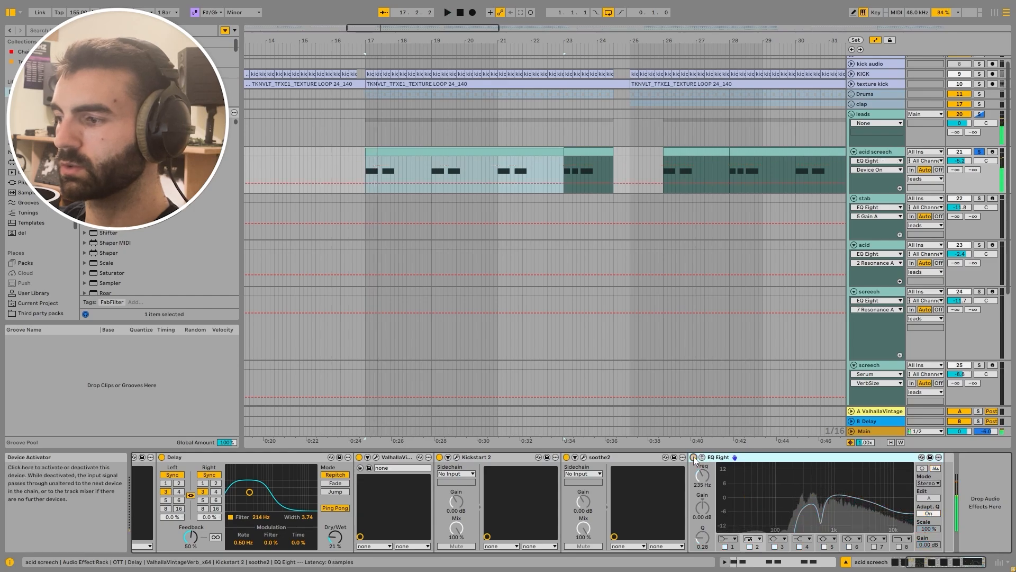
{"action": "key", "text": "space"}
{"action": "left_click", "coordinate": [694, 458]}
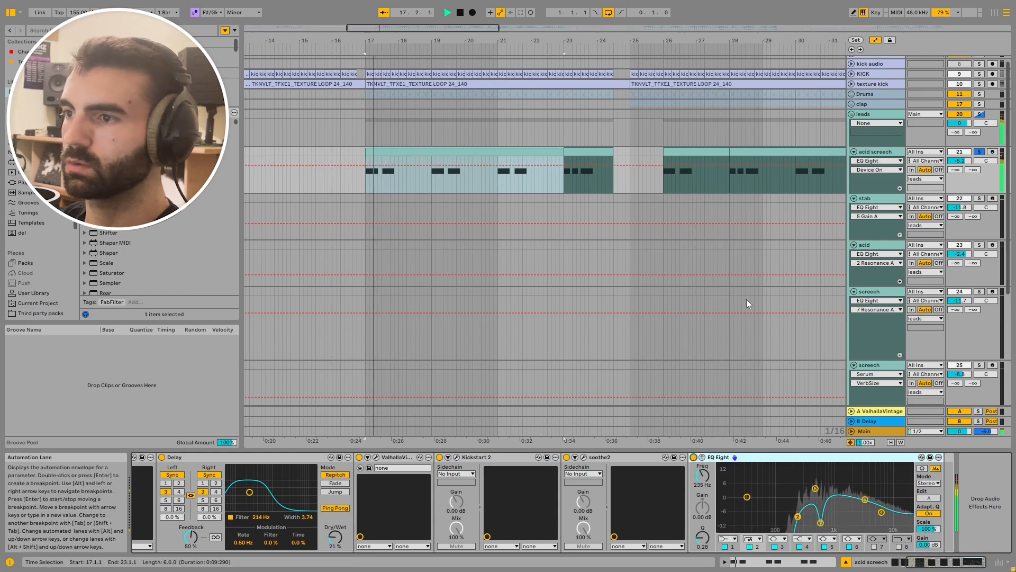
Examine the acid screech's EQ Eight curve in the expanded display and compare the sound with band 3 switched off and on
{"action": "key", "text": "space"}
{"action": "left_click", "coordinate": [922, 468]}
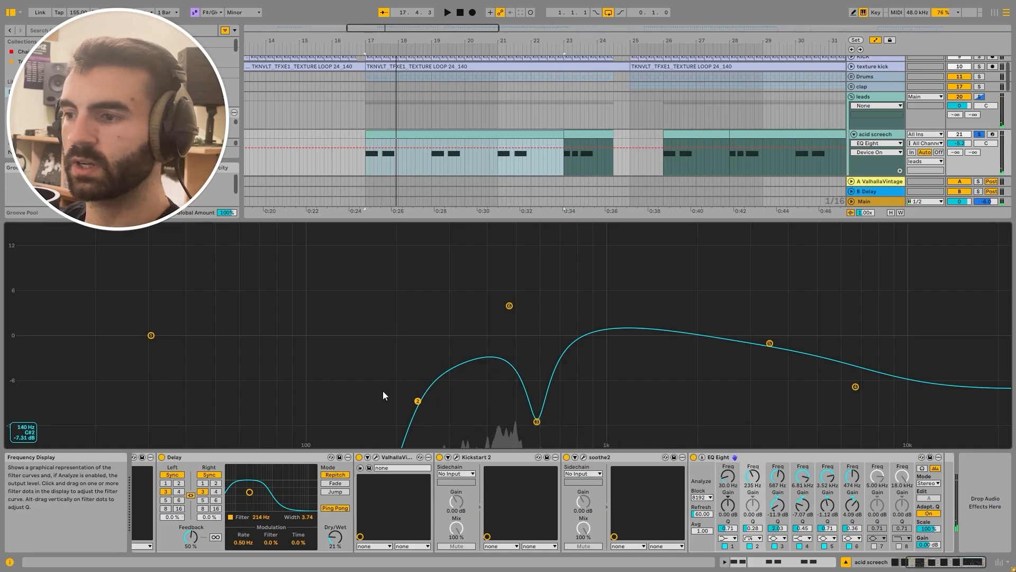
{"action": "left_click", "coordinate": [820, 525]}
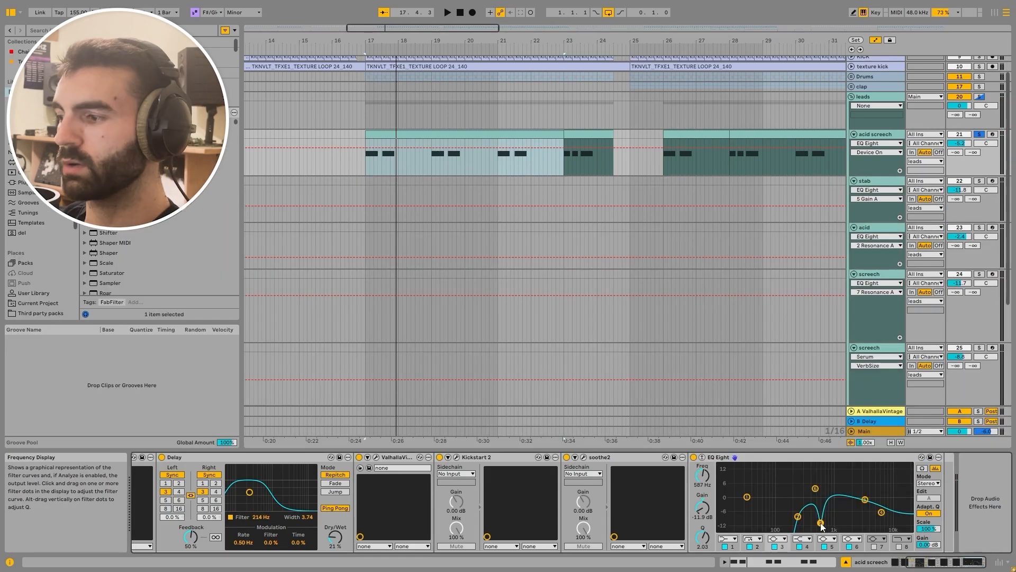
{"action": "key", "text": "space"}
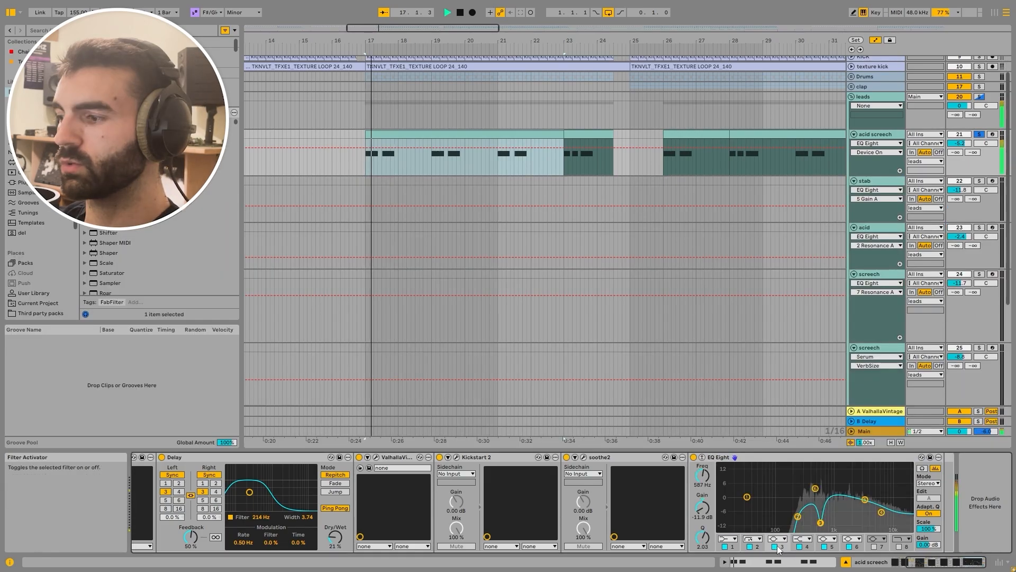
{"action": "left_click", "coordinate": [776, 546]}
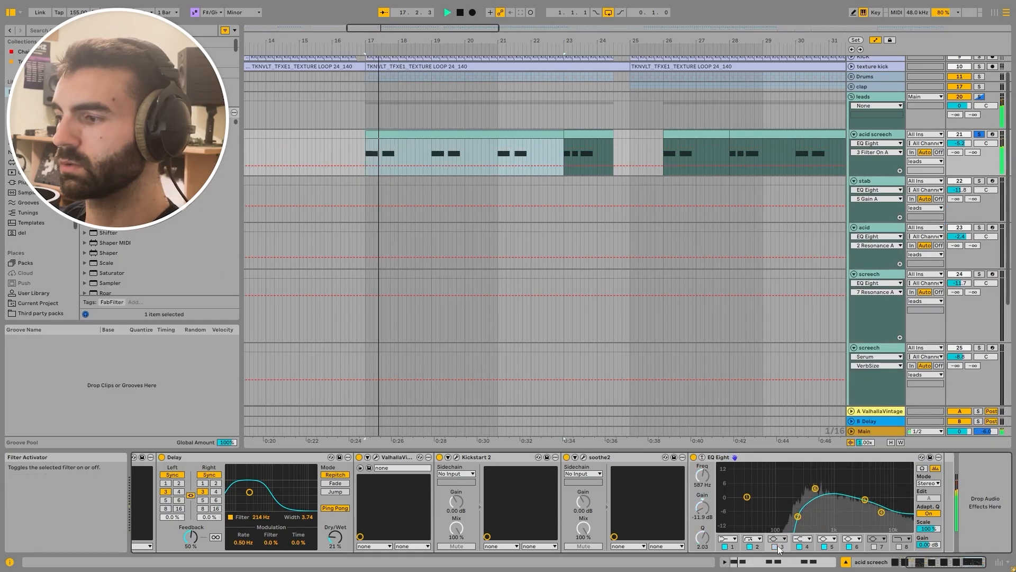
{"action": "left_click", "coordinate": [777, 545]}
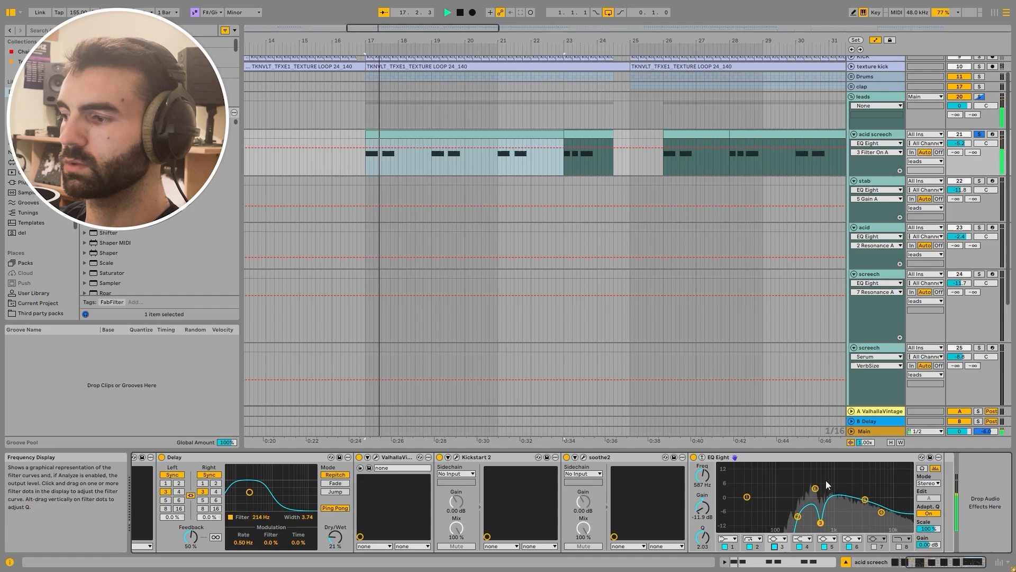
{"action": "key", "text": "space"}
{"action": "left_click", "coordinate": [922, 468]}
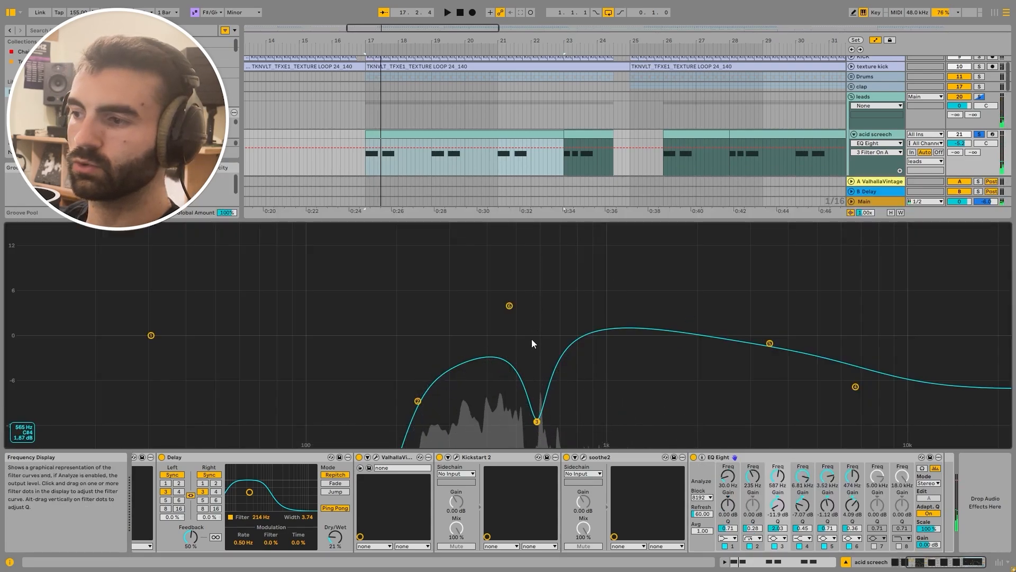
{"action": "double_click", "coordinate": [553, 273]}
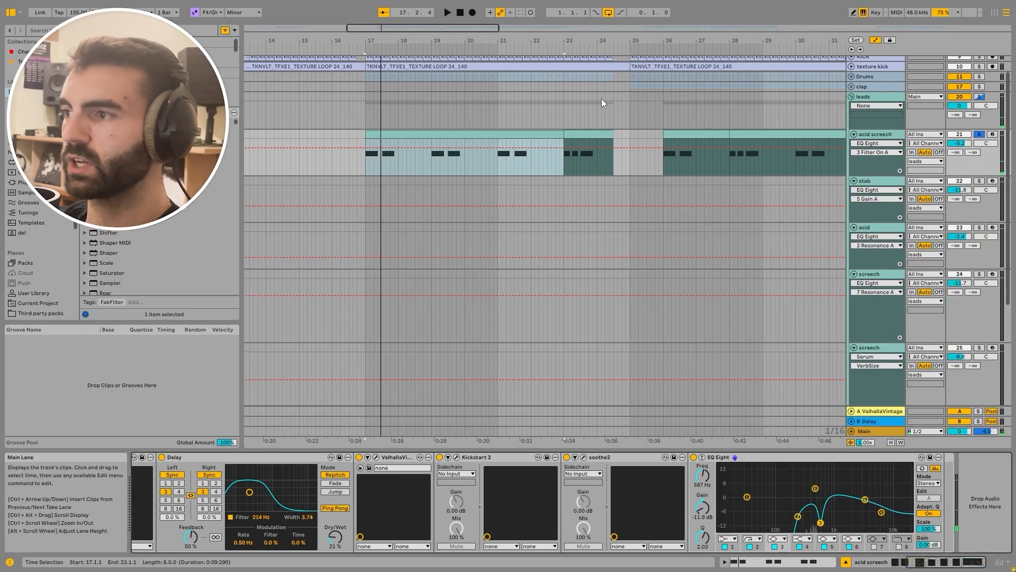
Fold the acid screech track, then solo the stab track and play its clip from bar 41
{"action": "left_click", "coordinate": [853, 134]}
{"action": "left_click", "coordinate": [849, 146]}
{"action": "left_click", "coordinate": [979, 144]}
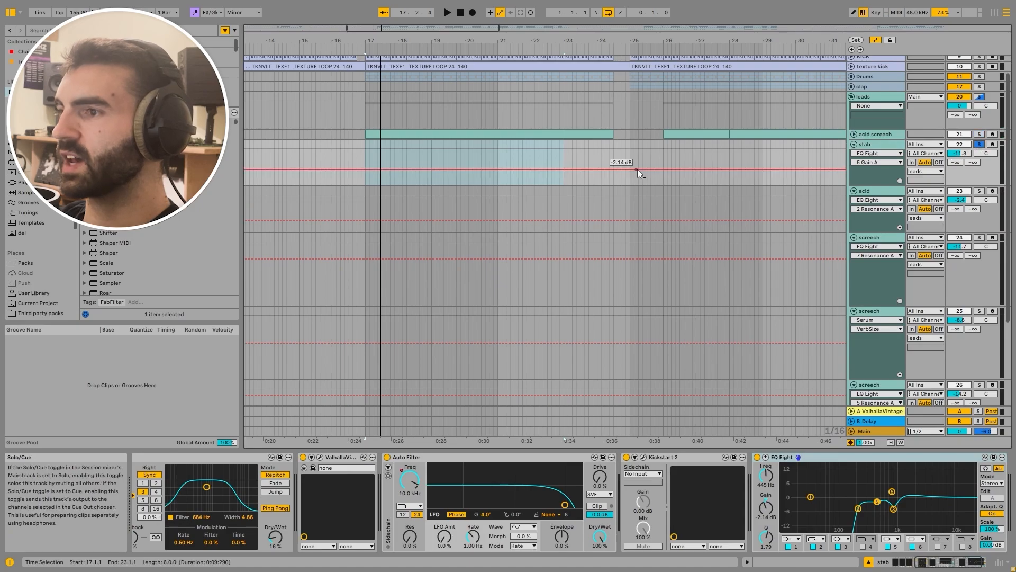
{"action": "scroll", "coordinate": [637, 170], "scroll_direction": "down", "scroll_amount": 10}
{"action": "left_click", "coordinate": [510, 145]}
{"action": "key", "text": "space"}
{"action": "scroll", "coordinate": [519, 167], "scroll_direction": "up", "scroll_amount": 6}
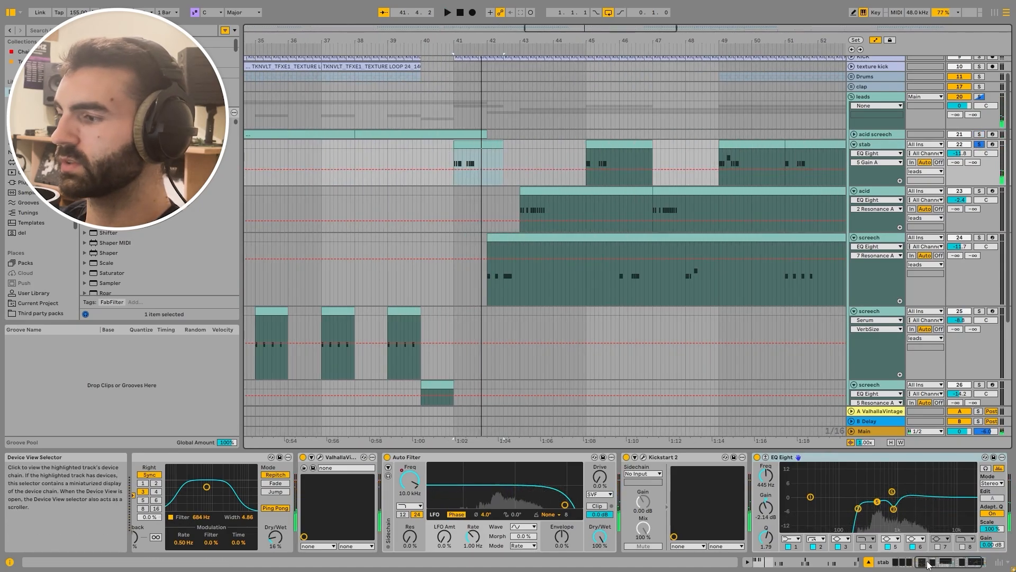
Inspect the Maag EQ4 settings near the start of the stab track's device chain and close the plug-in
{"action": "left_click_drag", "start_coordinate": [926, 562], "coordinate": [857, 561]}
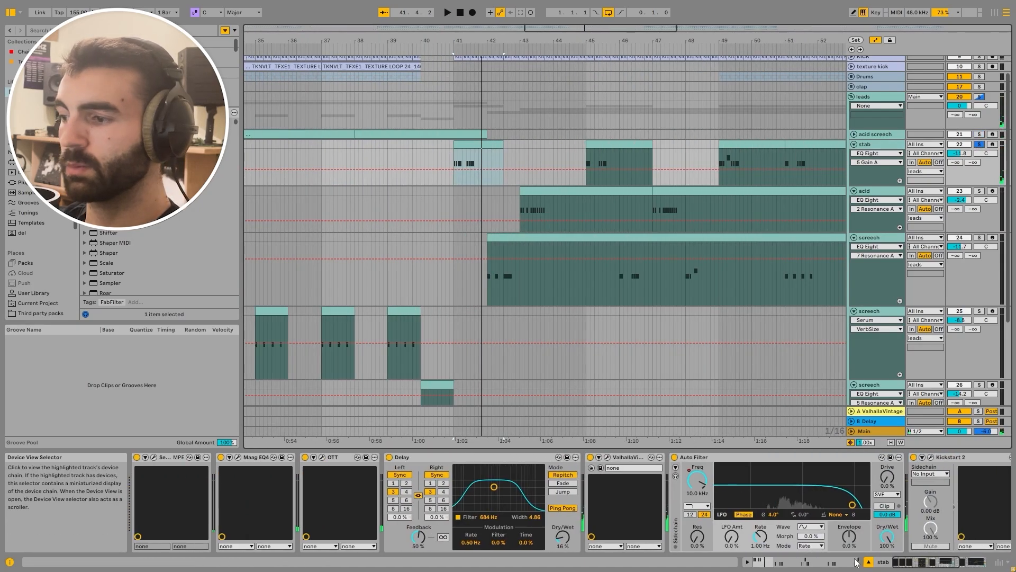
{"action": "left_click", "coordinate": [237, 457]}
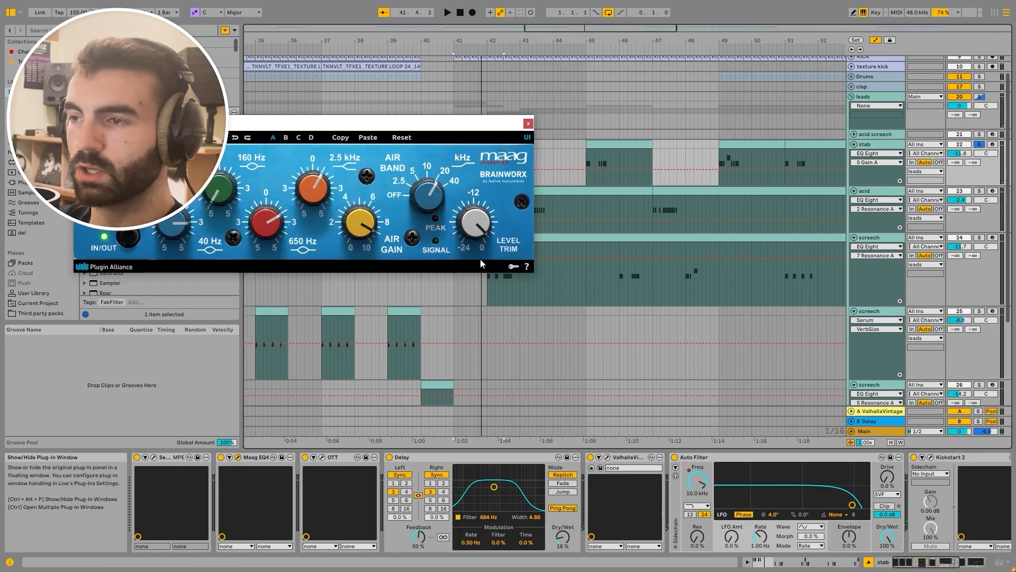
{"action": "left_click", "coordinate": [528, 123]}
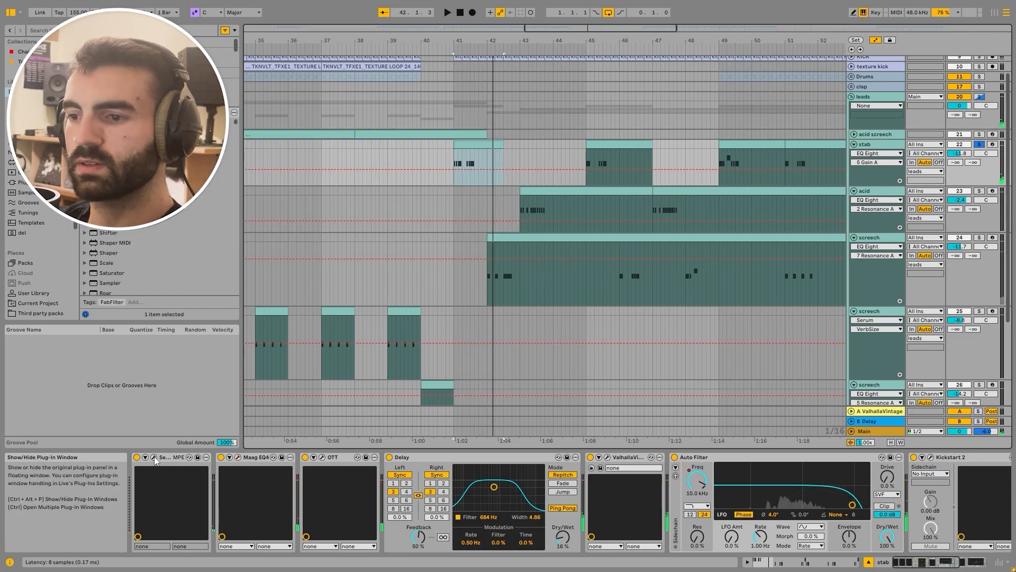
Review the stab's Serum oscillators, effects and modulation routing while auditioning the patch, then close the plug-in
{"action": "left_click_drag", "start_coordinate": [647, 108], "coordinate": [456, 60]}
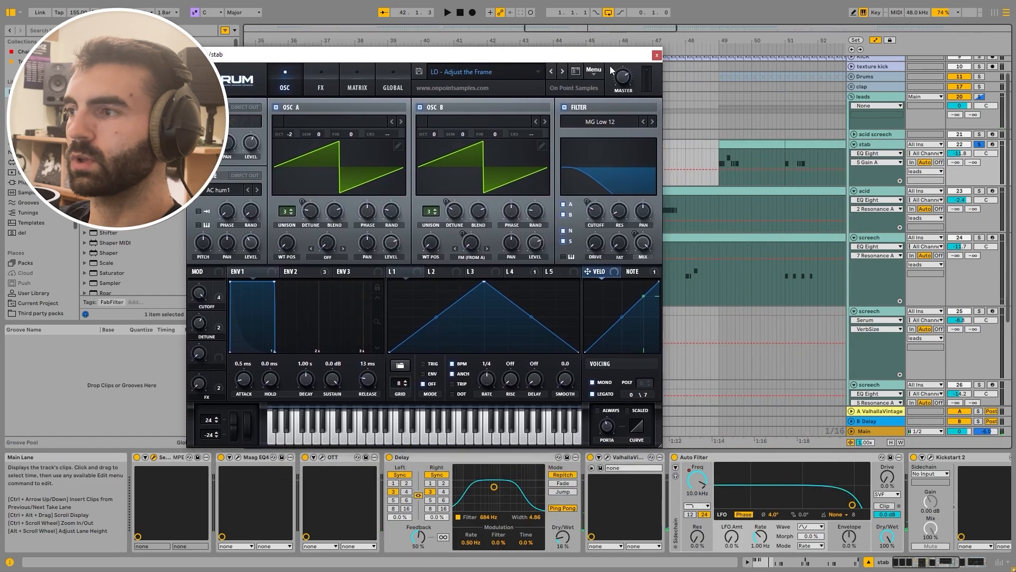
{"action": "left_click_drag", "start_coordinate": [597, 56], "coordinate": [635, 54]}
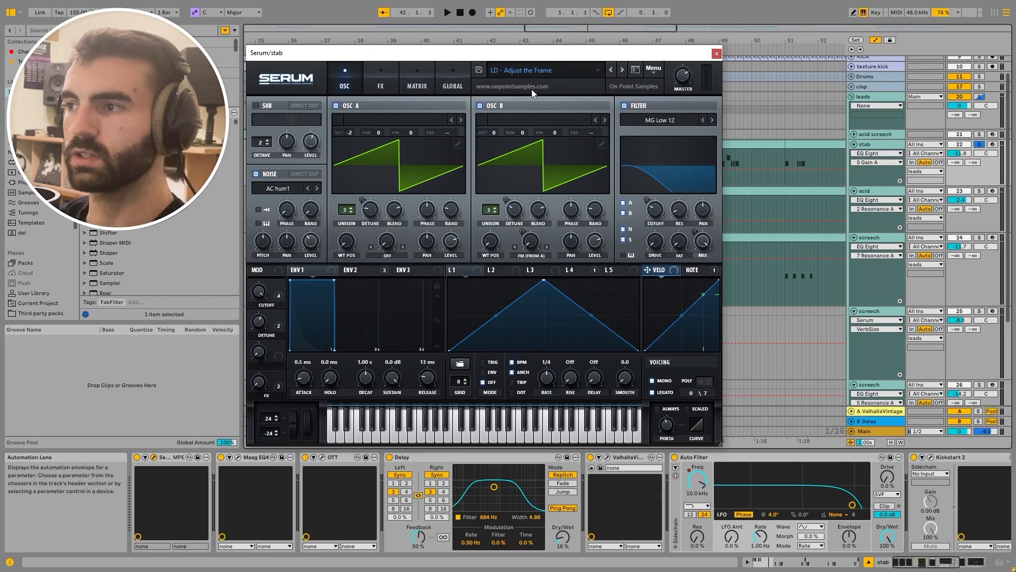
{"action": "key", "text": "space"}
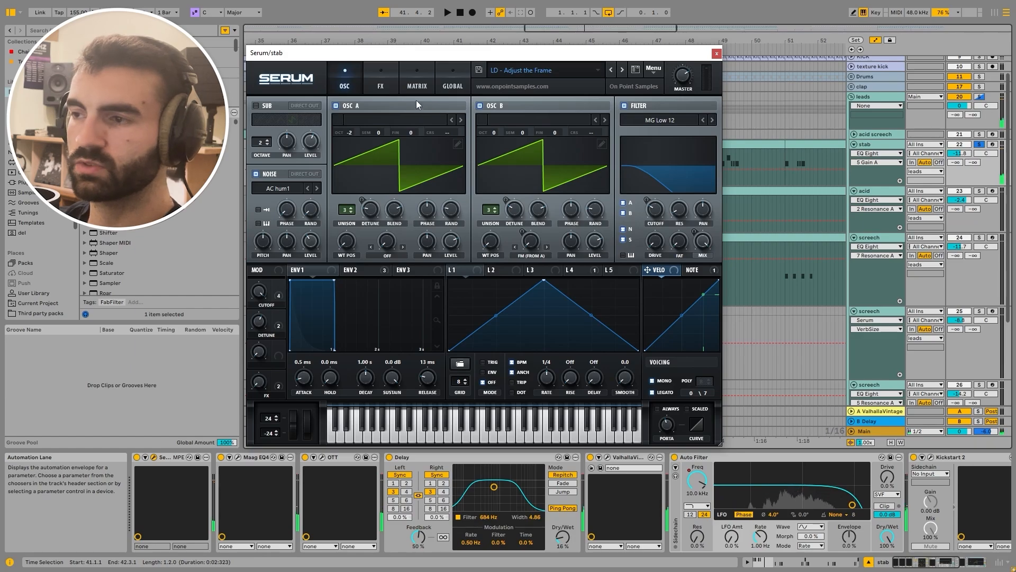
{"action": "left_click", "coordinate": [385, 91]}
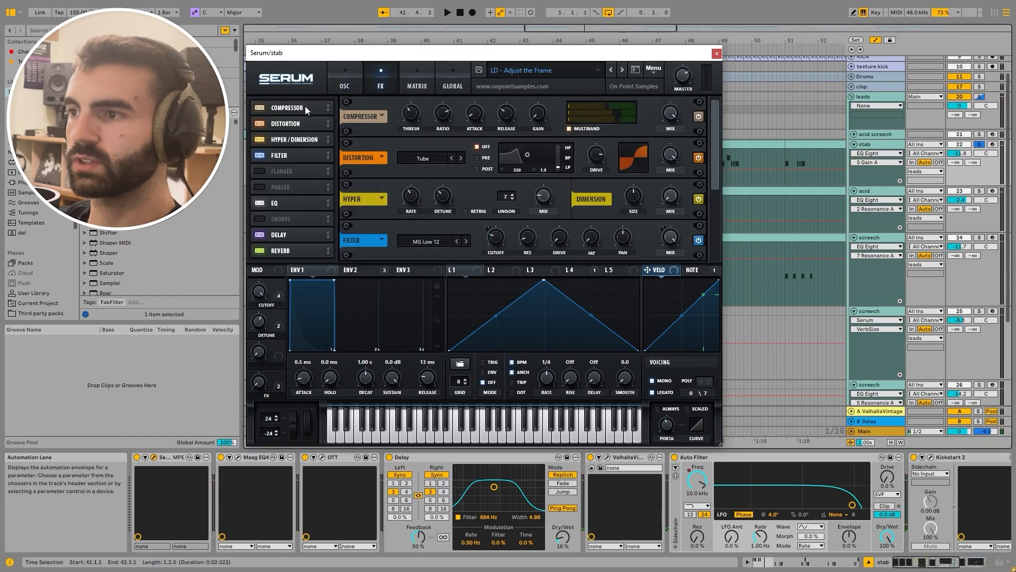
{"action": "left_click", "coordinate": [456, 81]}
{"action": "left_click", "coordinate": [428, 79]}
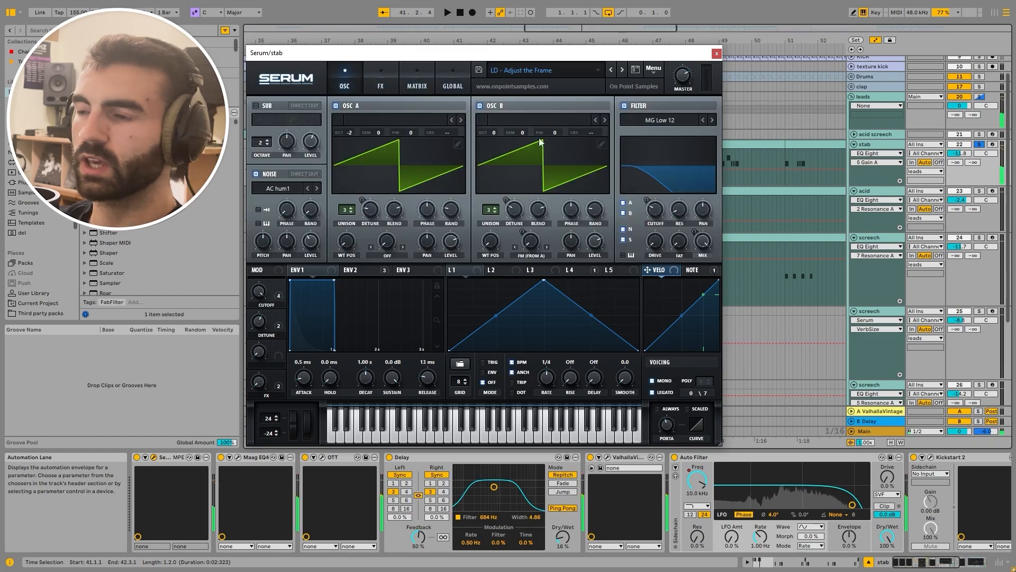
{"action": "key", "text": "space"}
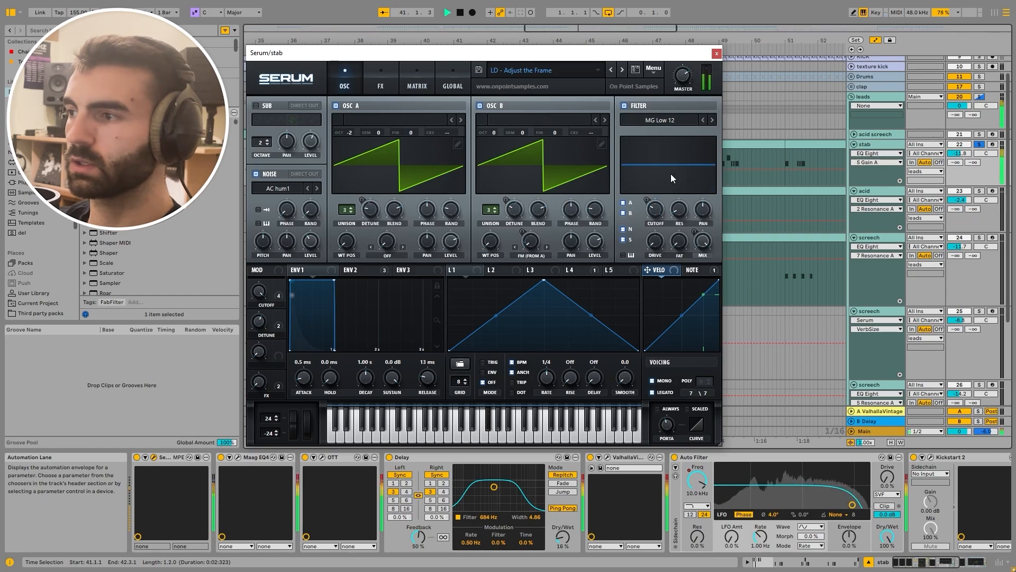
{"action": "key", "text": "space"}
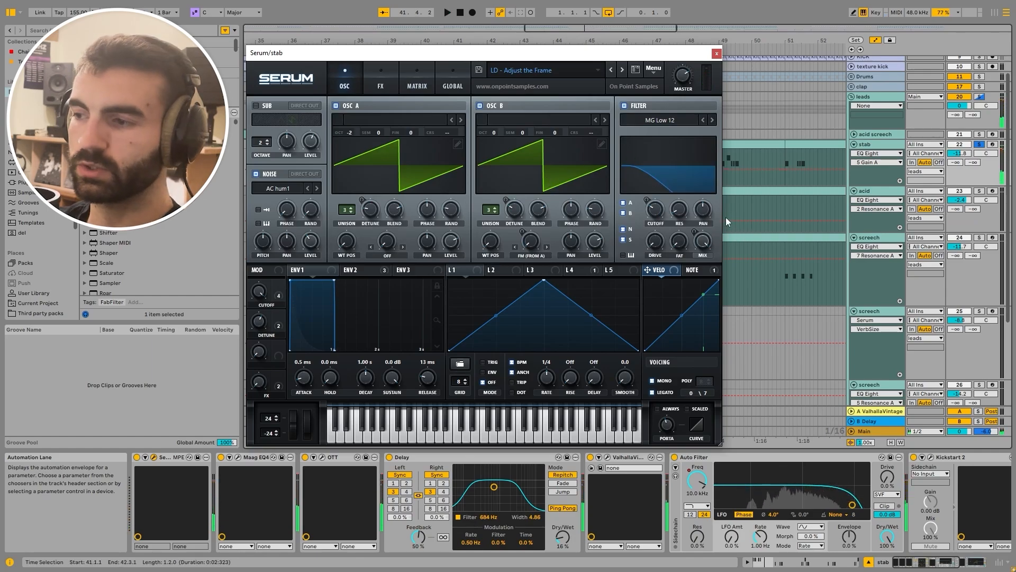
{"action": "left_click", "coordinate": [717, 54]}
Open the stab MIDI clip at bar 41 and listen to its notes
{"action": "left_click", "coordinate": [471, 143]}
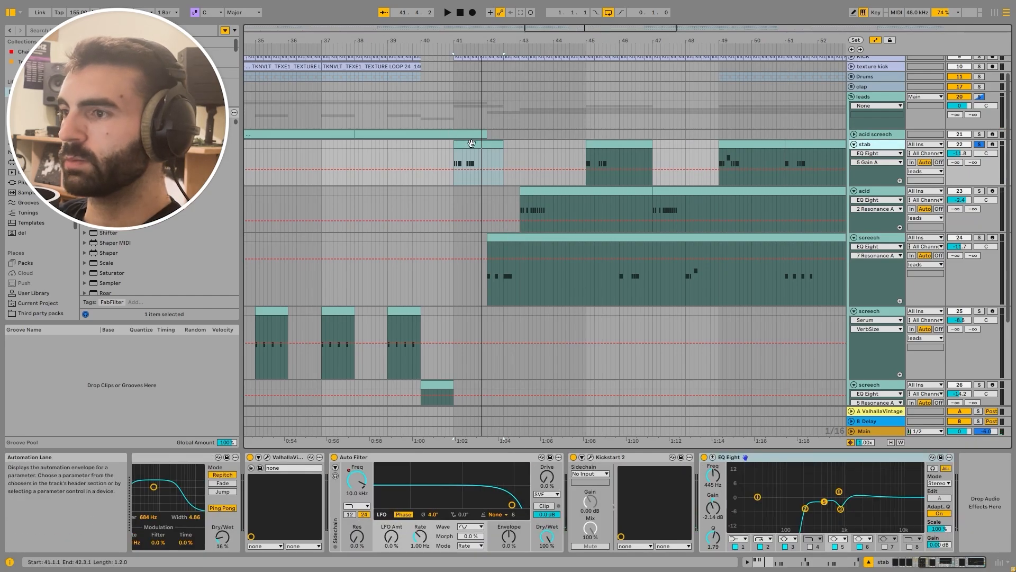
{"action": "double_click", "coordinate": [471, 144]}
{"action": "key", "text": "space"}
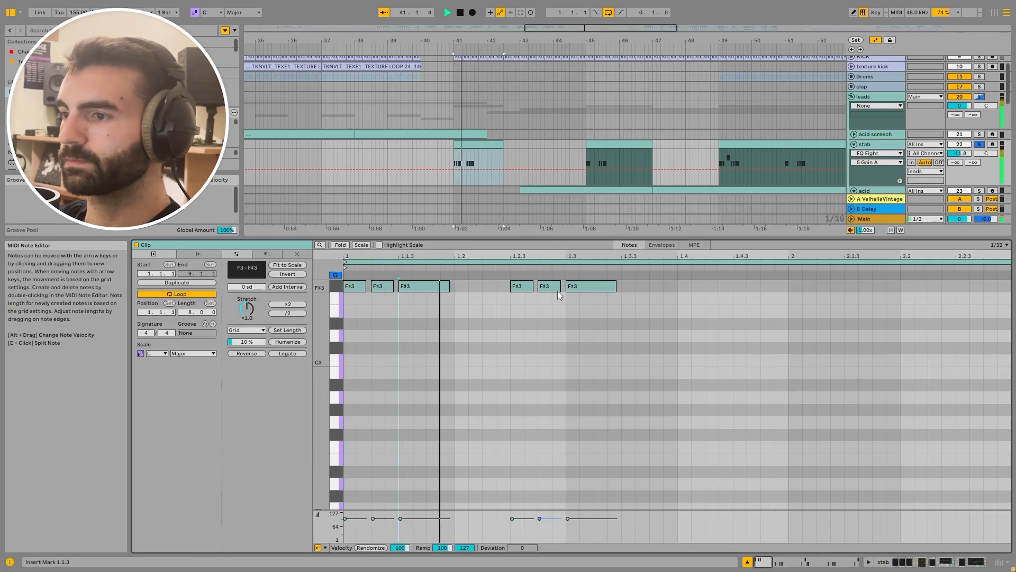
Examine and play the stab's MIDI variations at bars 49 and 57, and audition the clip at bar 77
{"action": "left_click", "coordinate": [742, 149]}
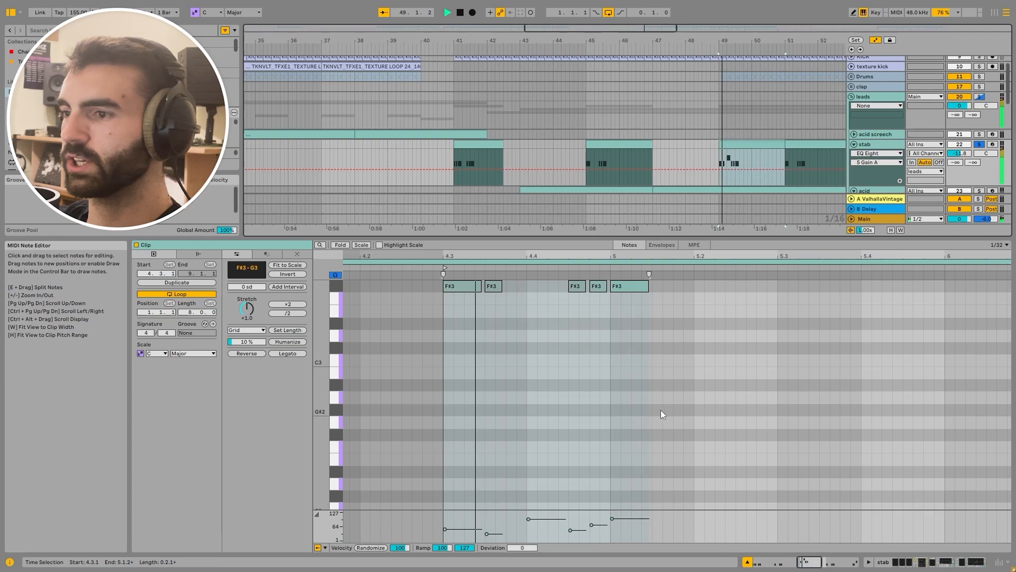
{"action": "scroll", "coordinate": [613, 391], "scroll_direction": "up", "scroll_amount": 3}
{"action": "key", "text": "space"}
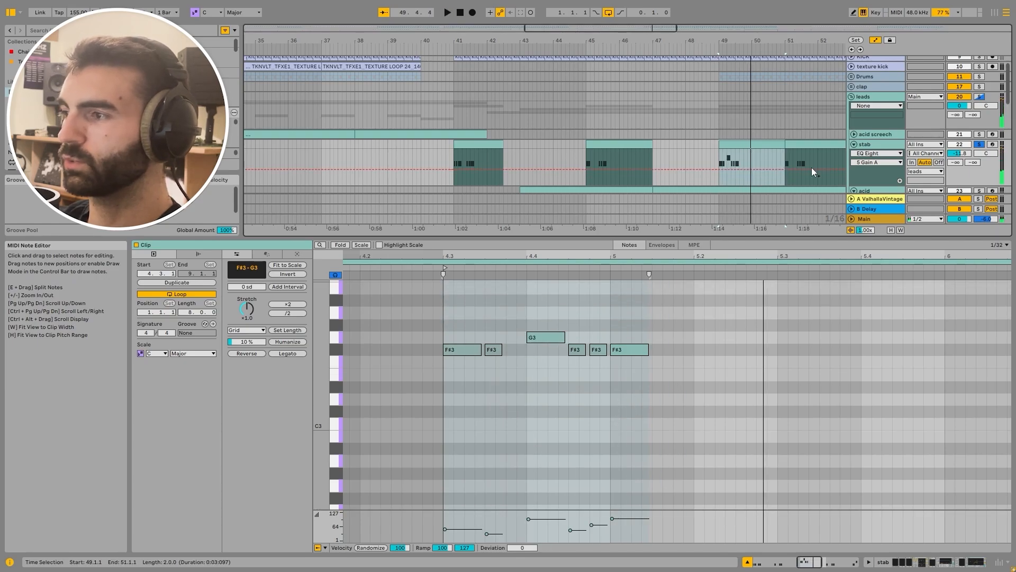
{"action": "scroll", "coordinate": [815, 151], "scroll_direction": "down", "scroll_amount": 8}
{"action": "left_click", "coordinate": [615, 144]}
{"action": "key", "text": "space"}
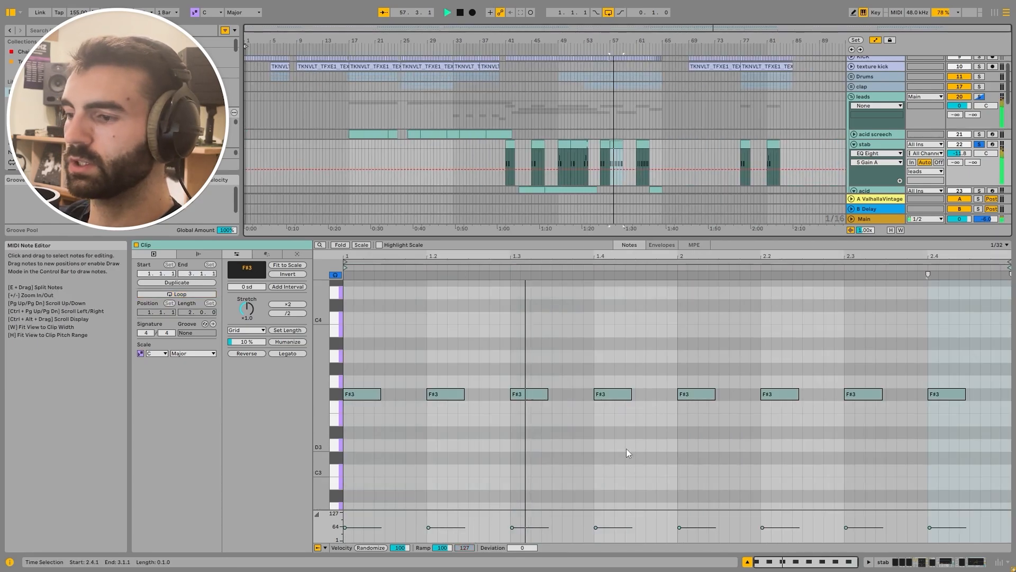
{"action": "key", "text": "space"}
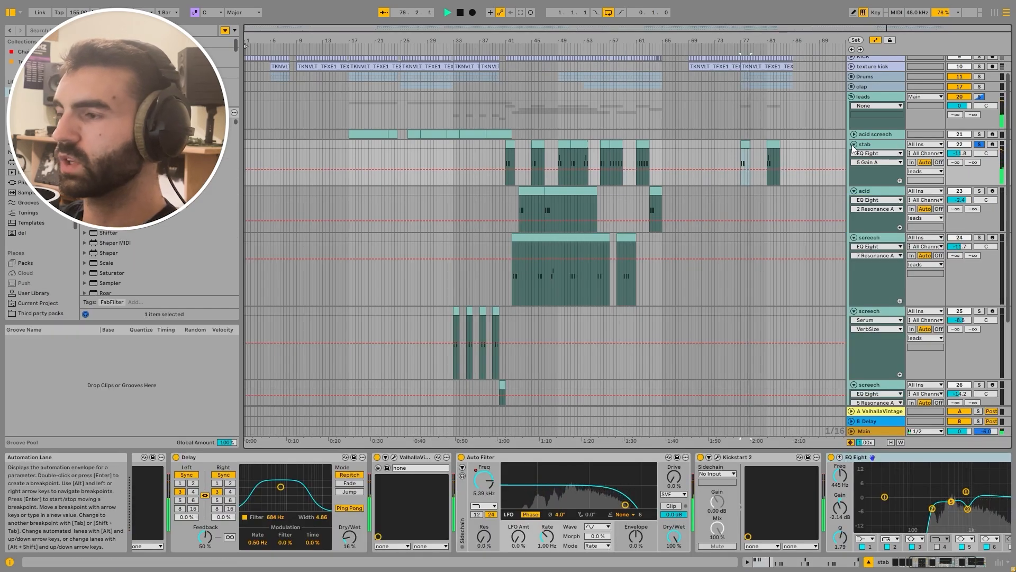
{"action": "key", "text": "space"}
Solo the acid track and select its first clip at bar 43
{"action": "left_click", "coordinate": [879, 191]}
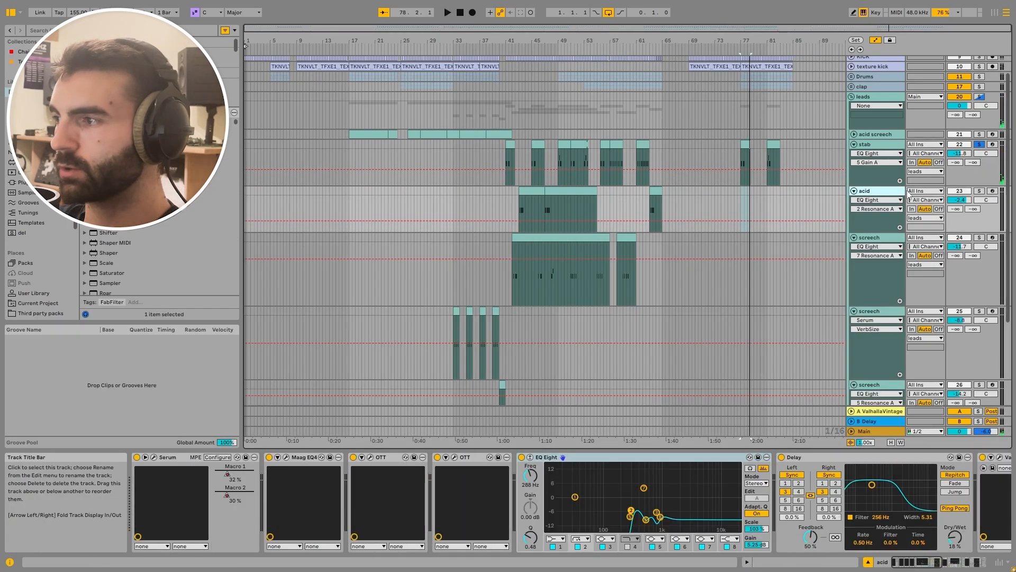
{"action": "left_click", "coordinate": [979, 191]}
{"action": "left_click", "coordinate": [531, 191]}
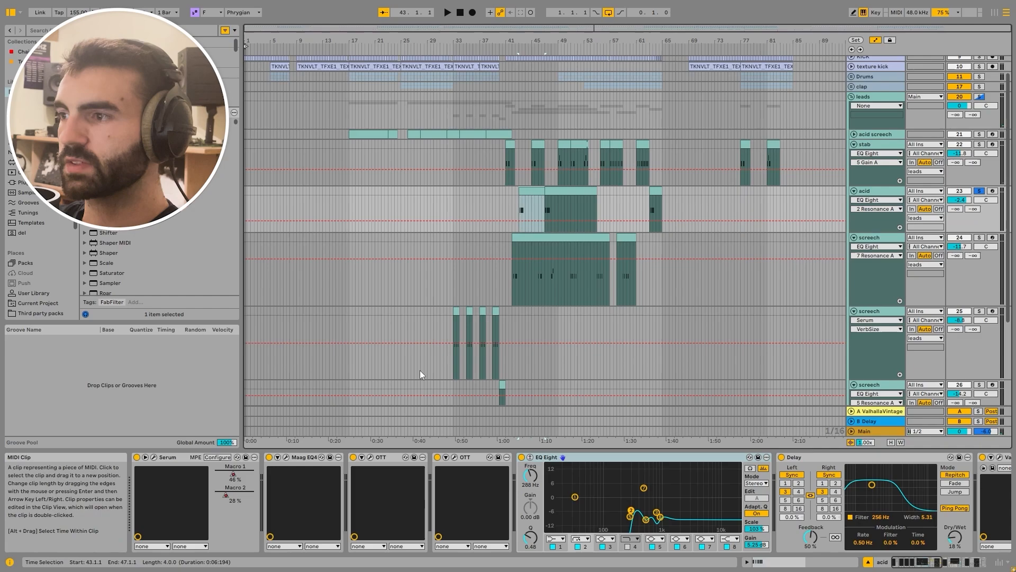
Review the acid track's Serum oscillators, effects and modulation matrix during playback, then close the plug-in
{"action": "left_click", "coordinate": [154, 457]}
{"action": "key", "text": "space"}
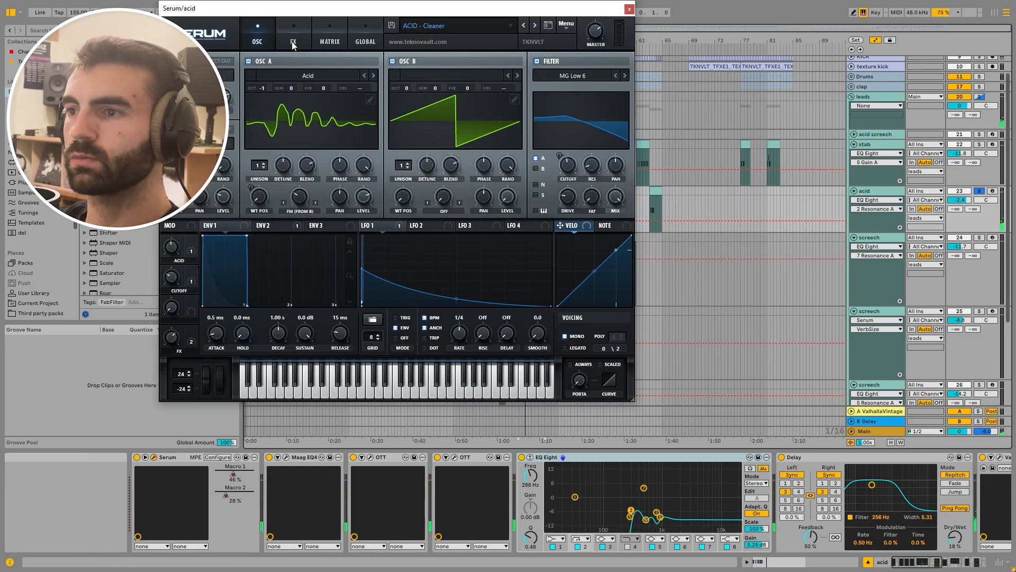
{"action": "left_click", "coordinate": [293, 42]}
{"action": "left_click", "coordinate": [330, 41]}
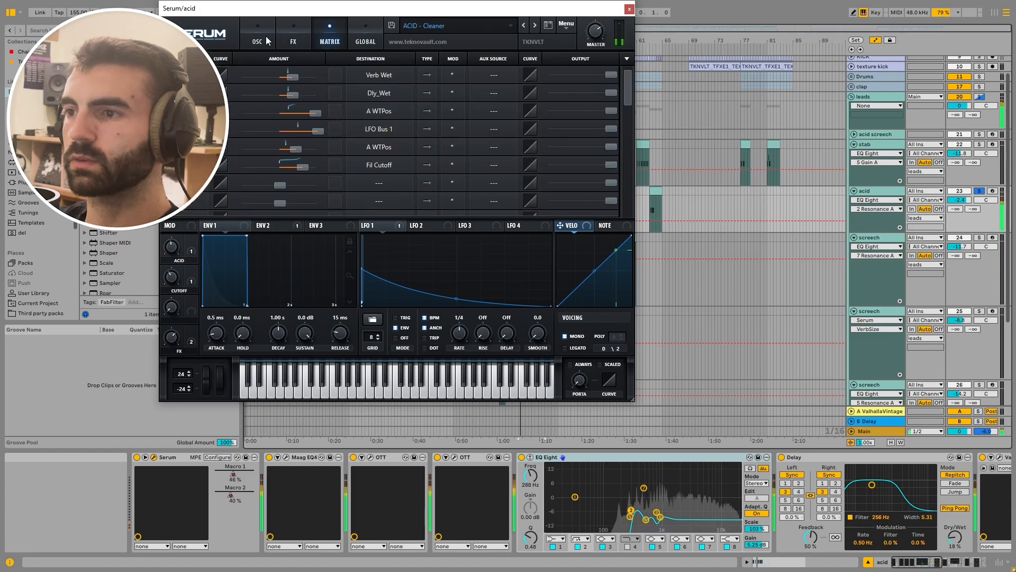
{"action": "left_click", "coordinate": [254, 35]}
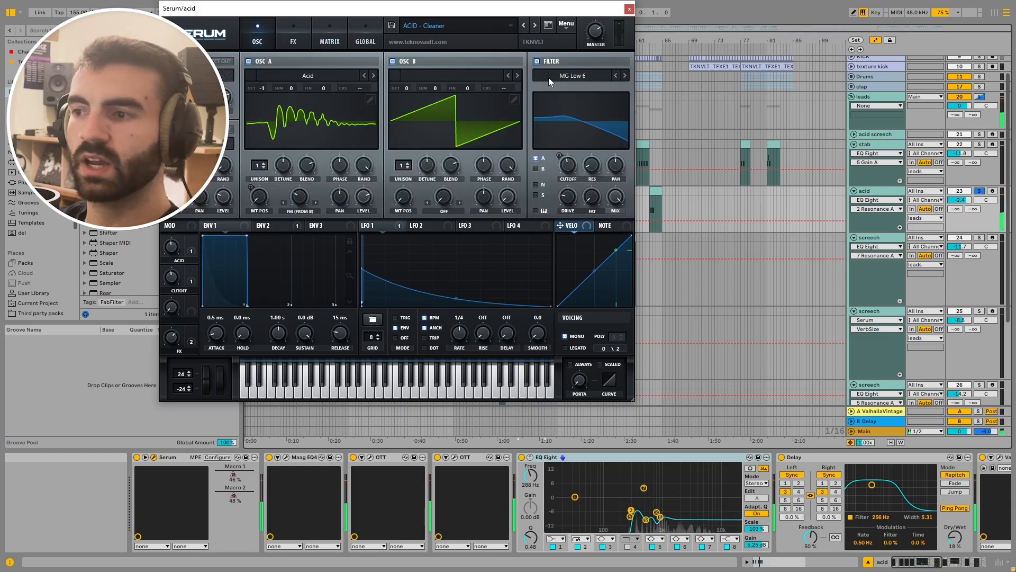
{"action": "left_click", "coordinate": [630, 9]}
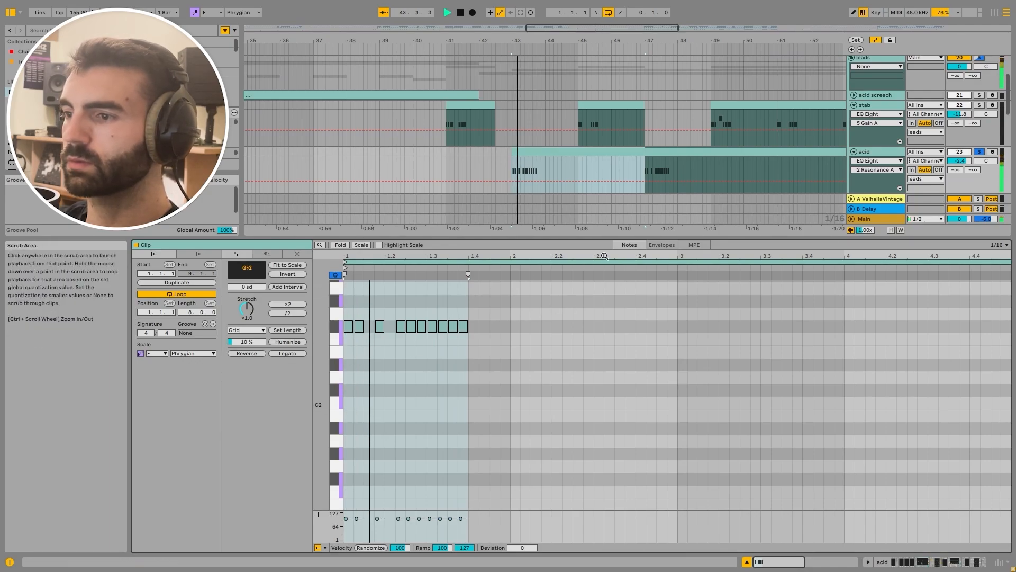
Randomize the velocities of all notes in the acid clip at bar 43 and listen to the result
{"action": "key", "text": "space"}
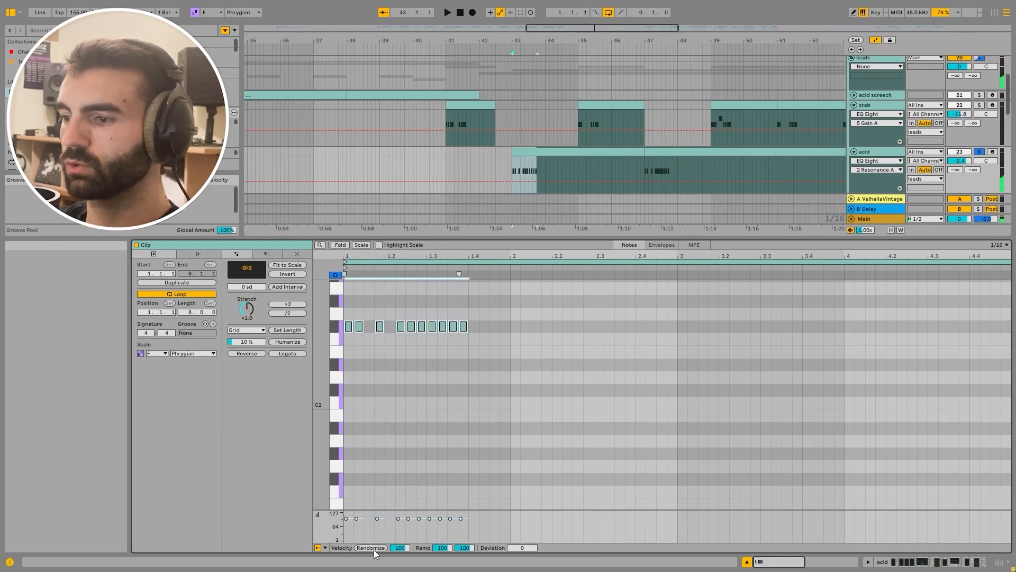
{"action": "left_click", "coordinate": [371, 547]}
{"action": "key", "text": "space"}
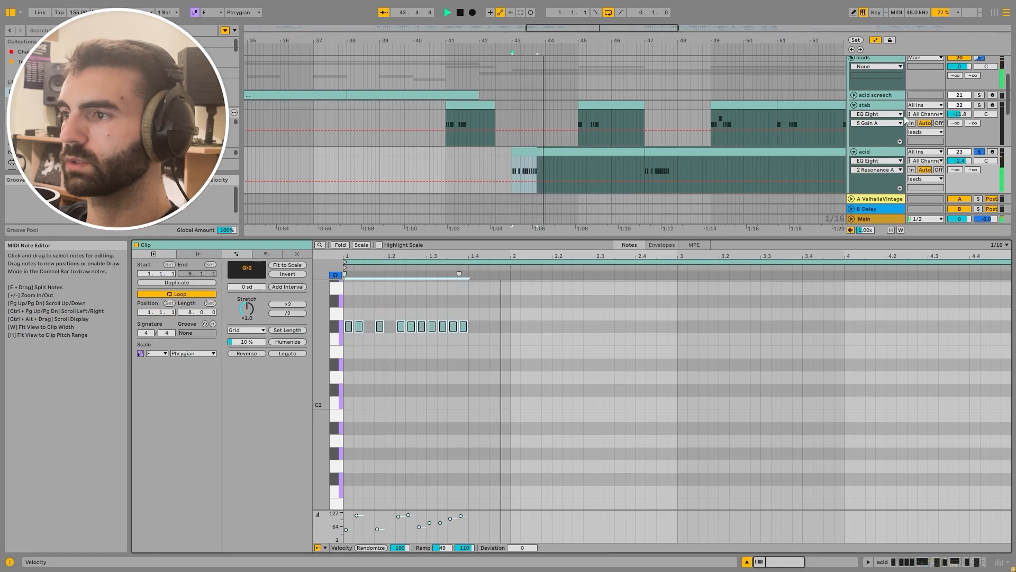
{"action": "key", "text": "space"}
Select all notes in the acid clip at bar 47, randomize their velocities and play them back
{"action": "left_click", "coordinate": [682, 152]}
{"action": "left_click", "coordinate": [402, 329]}
{"action": "key", "text": "ctrl+a"}
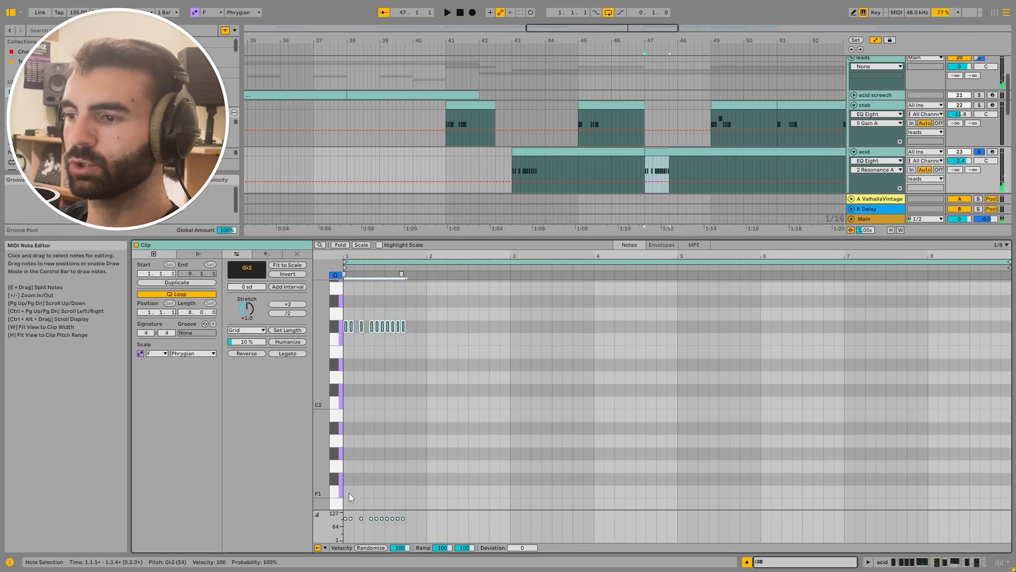
{"action": "left_click", "coordinate": [370, 548]}
{"action": "key", "text": "space"}
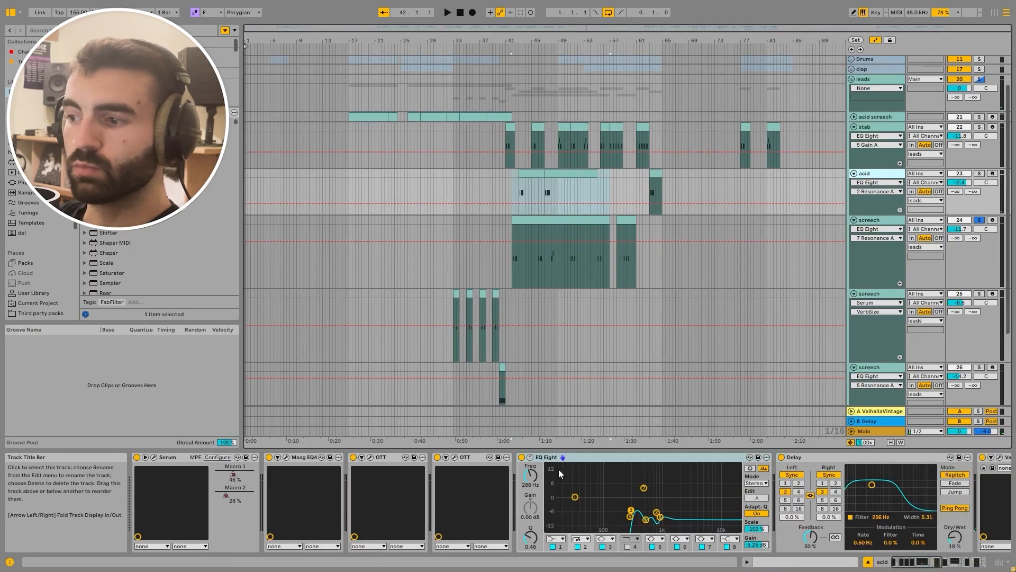
Review the acid track's effect chain from the OTT to the last device
{"action": "left_click", "coordinate": [392, 458]}
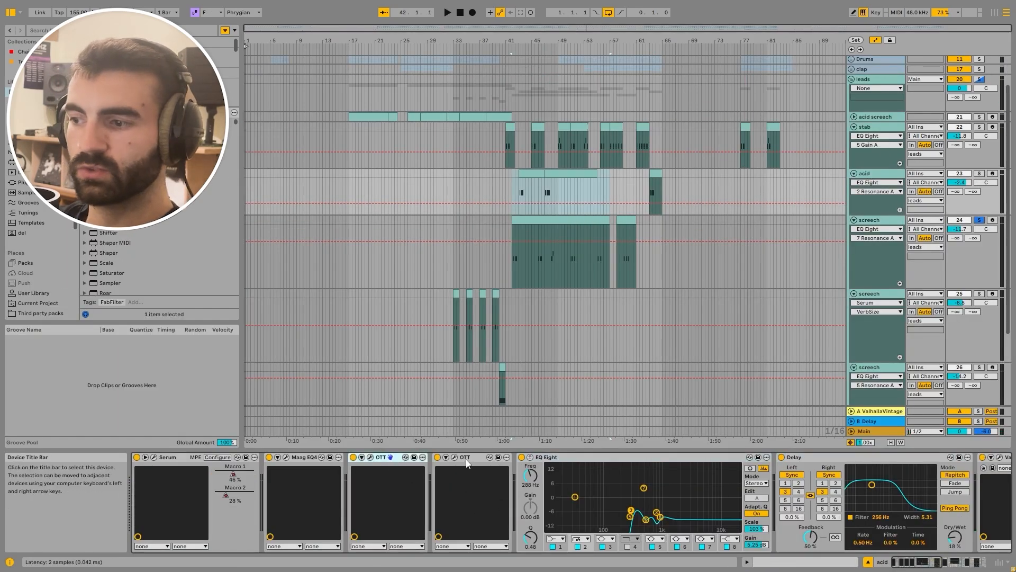
{"action": "scroll", "coordinate": [802, 516], "scroll_direction": "right", "scroll_amount": 5}
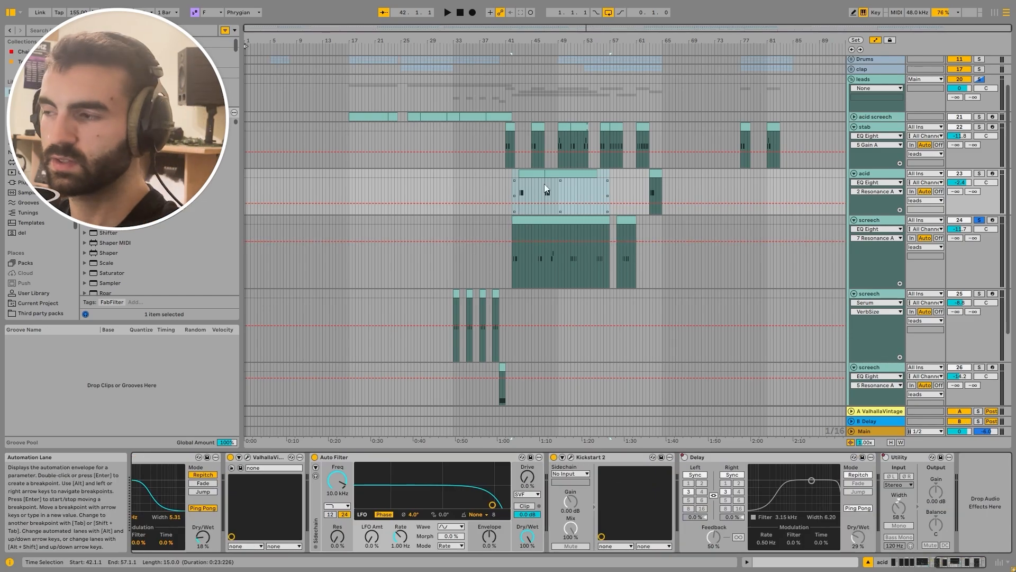
Open Serum on the first screech track and review its oscillators and effects while listening to the sound
{"action": "left_click", "coordinate": [919, 273]}
{"action": "scroll", "coordinate": [847, 503], "scroll_direction": "left", "scroll_amount": 10}
{"action": "left_click", "coordinate": [153, 457]}
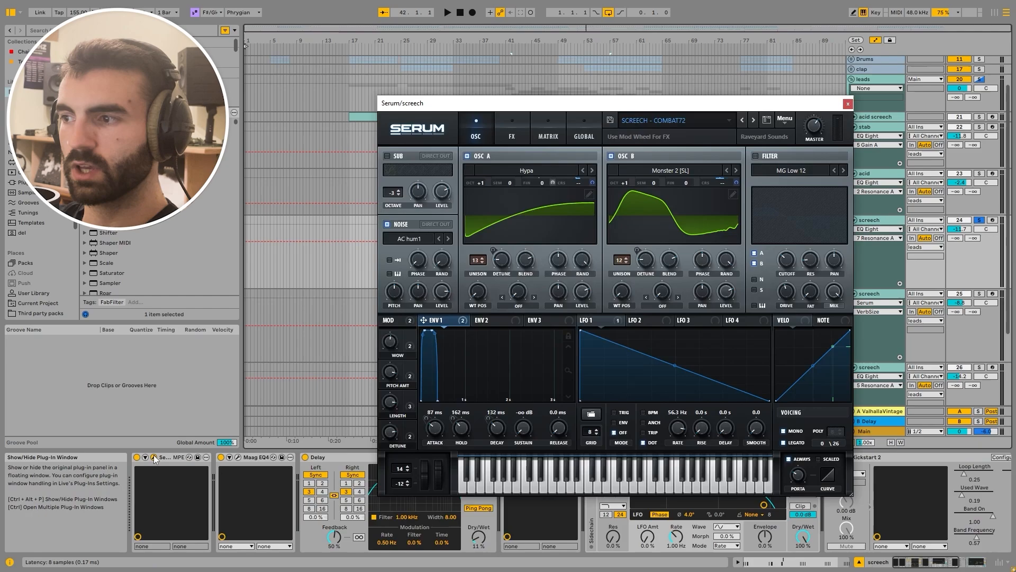
{"action": "key", "text": "space"}
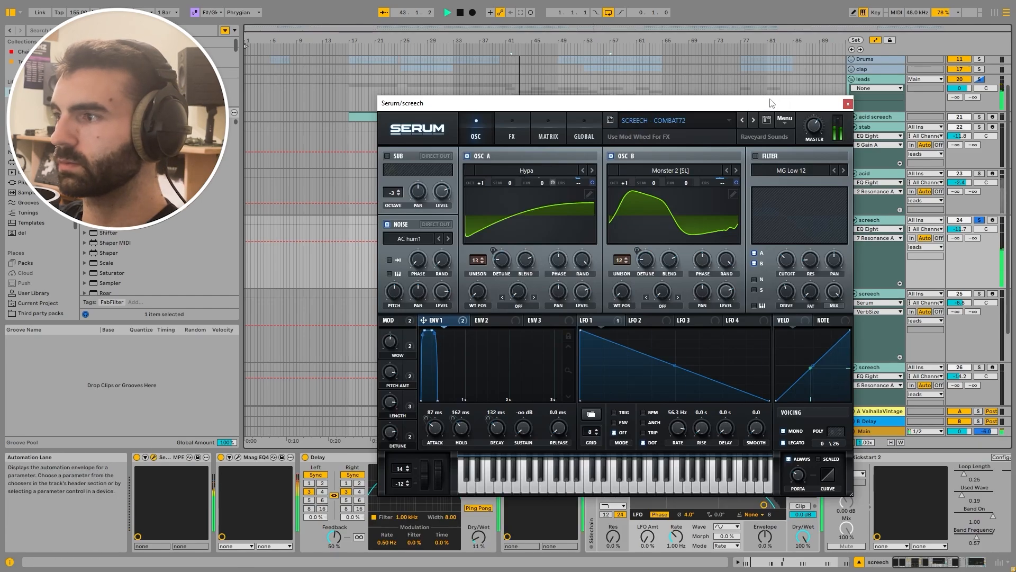
{"action": "left_click_drag", "start_coordinate": [770, 104], "coordinate": [613, 57]}
{"action": "key", "text": "space"}
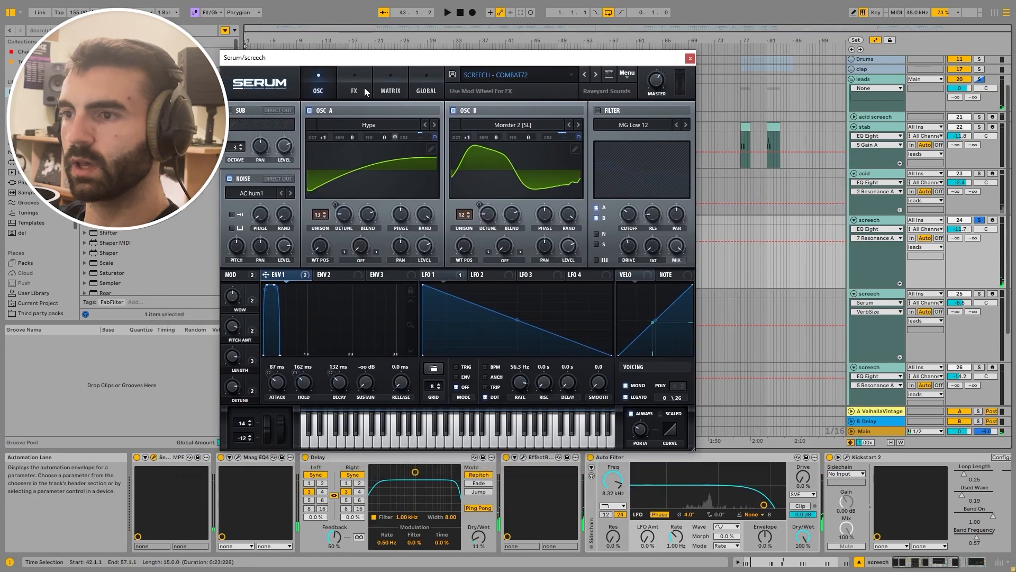
{"action": "left_click", "coordinate": [364, 88]}
{"action": "key", "text": "space"}
{"action": "left_click", "coordinate": [328, 82]}
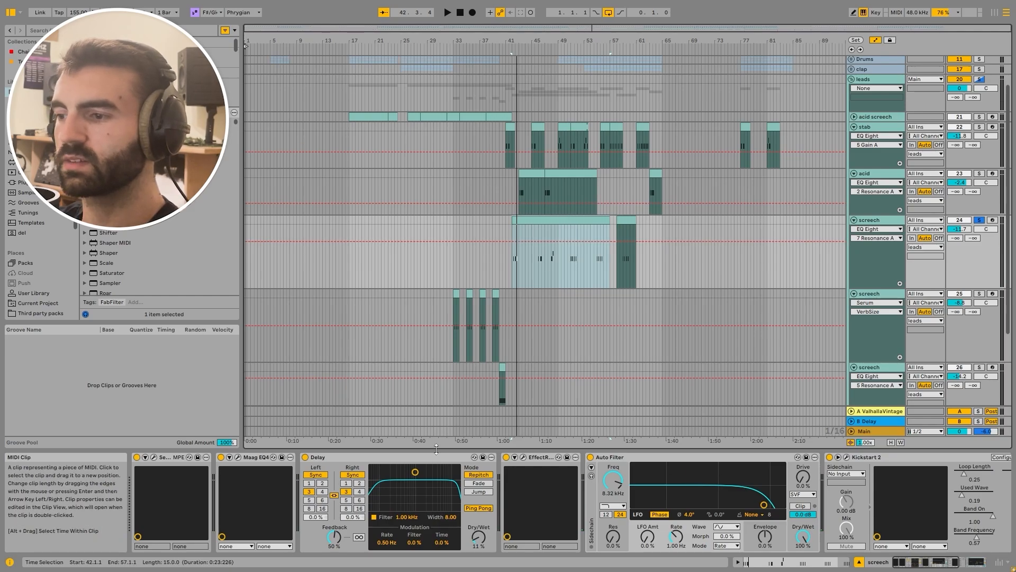
Group the first screech track's effects into a rack, then bypass and re-enable the rack during playback to compare the sound
{"action": "key", "text": "space"}
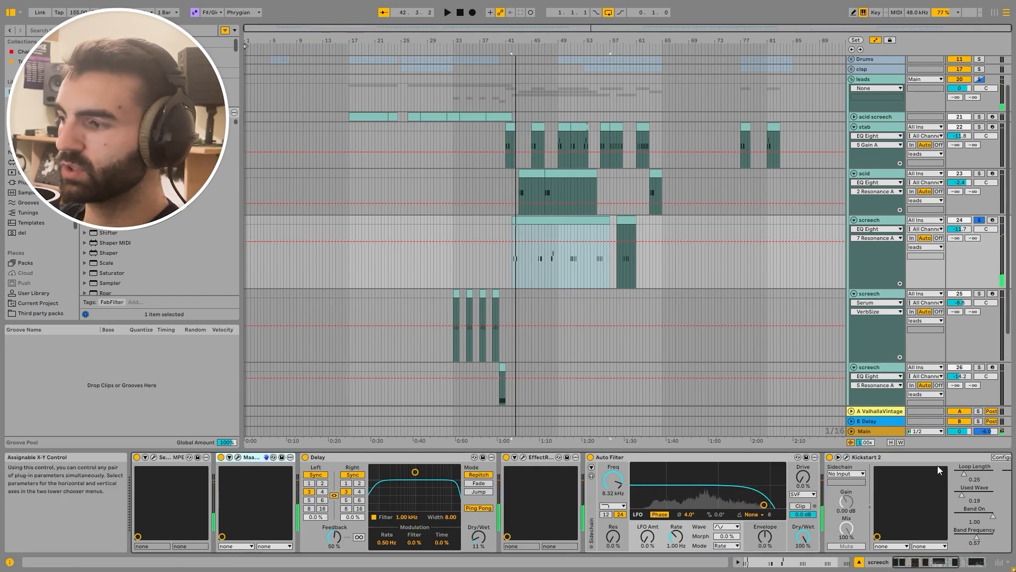
{"action": "key", "text": "ctrl+g"}
{"action": "left_click", "coordinate": [221, 458]}
{"action": "key", "text": "space"}
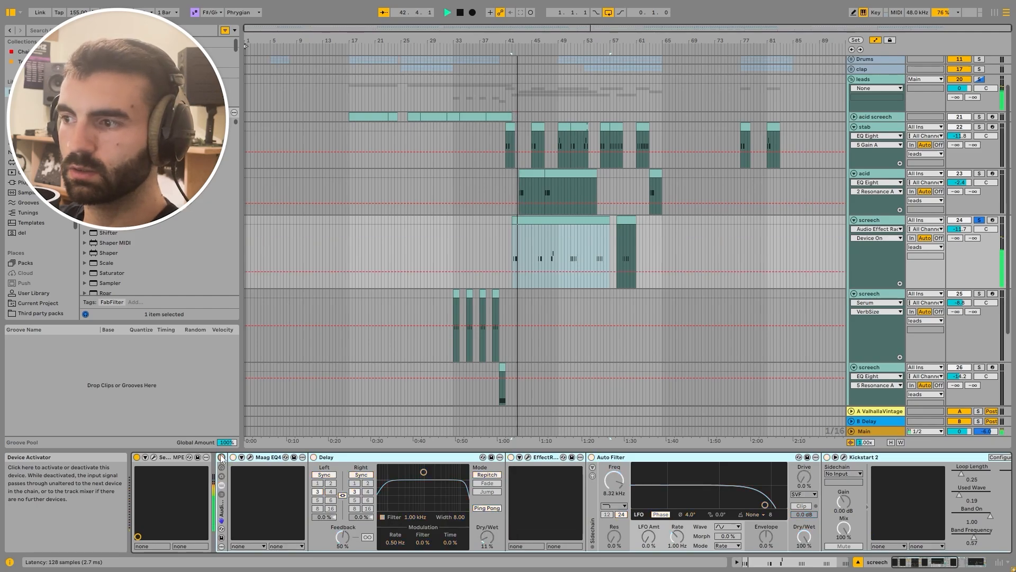
{"action": "left_click", "coordinate": [222, 457]}
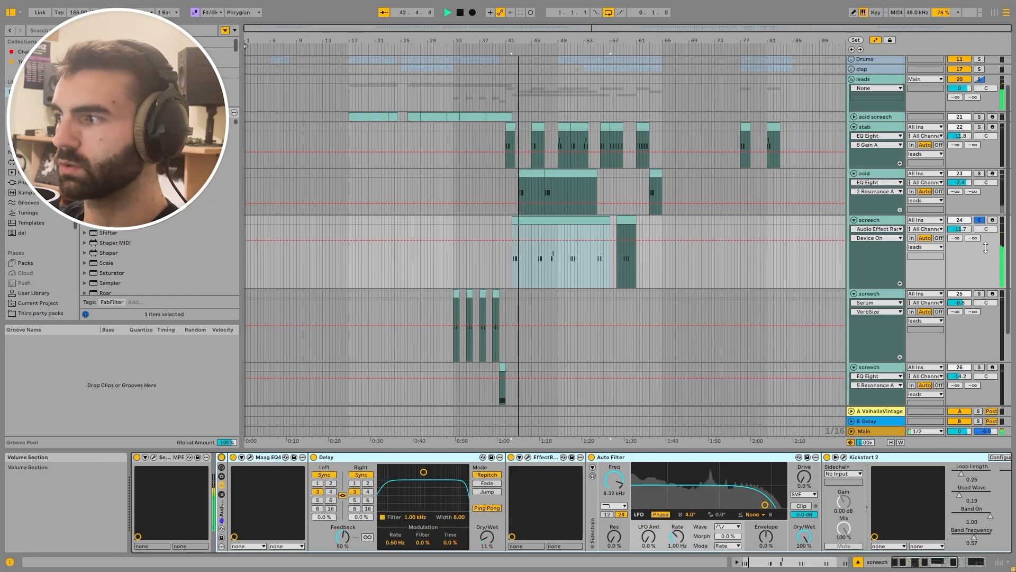
{"action": "key", "text": "space"}
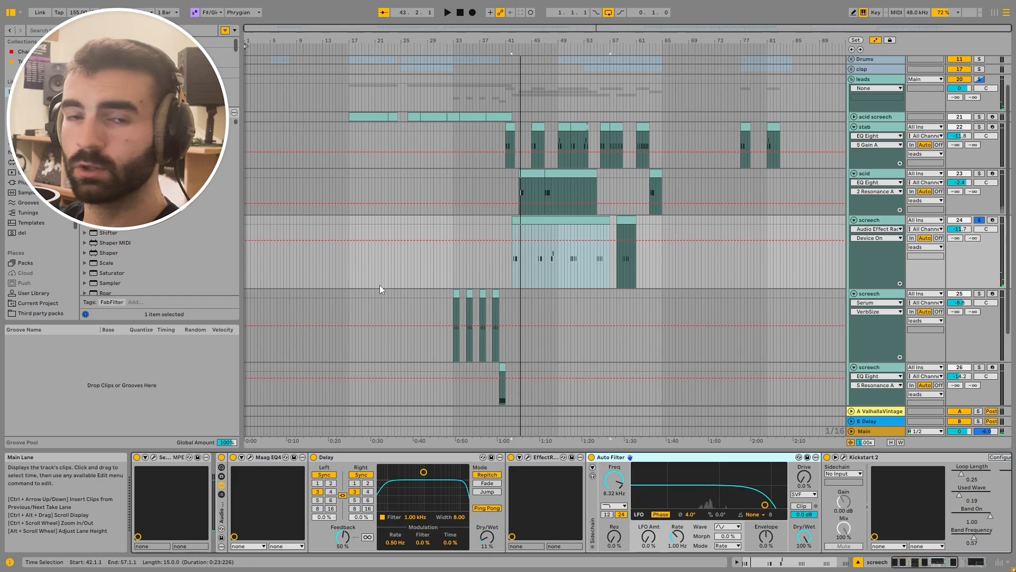
Show the automation lane for Serum's Macro 1 on the acid track
{"action": "key", "text": "Up"}
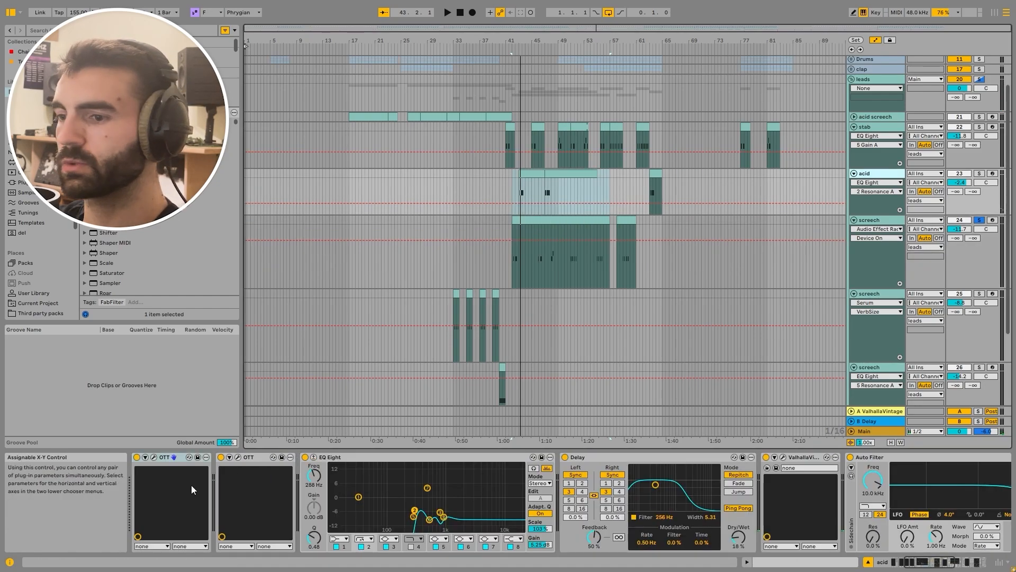
{"action": "scroll", "coordinate": [214, 470], "scroll_direction": "left", "scroll_amount": 5}
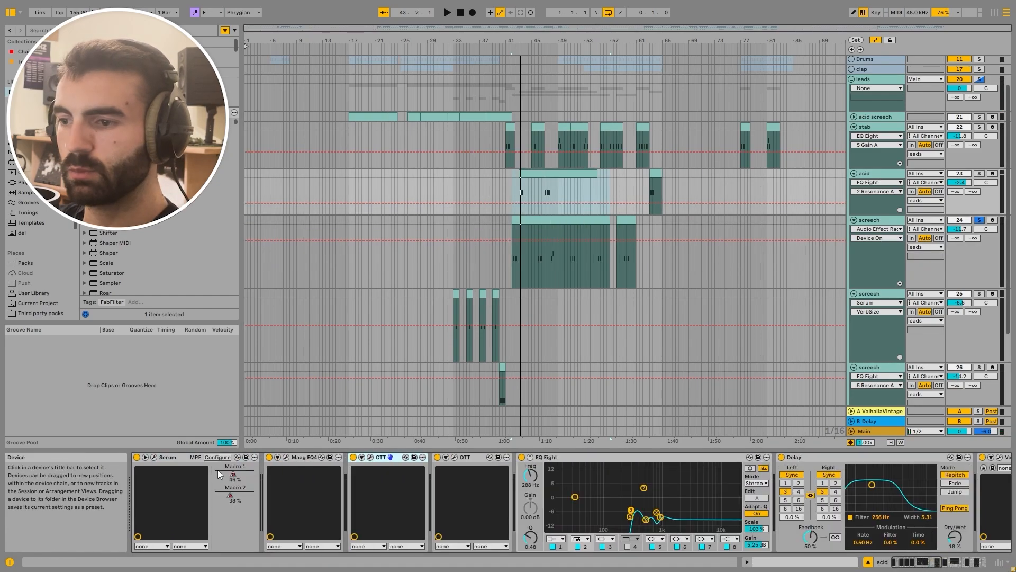
{"action": "right_click", "coordinate": [219, 470]}
{"action": "left_click", "coordinate": [253, 379]}
Review the acid patch's macro assignments in Serum's modulation matrix and its oscillator page, then close the plug-in
{"action": "left_click", "coordinate": [154, 457]}
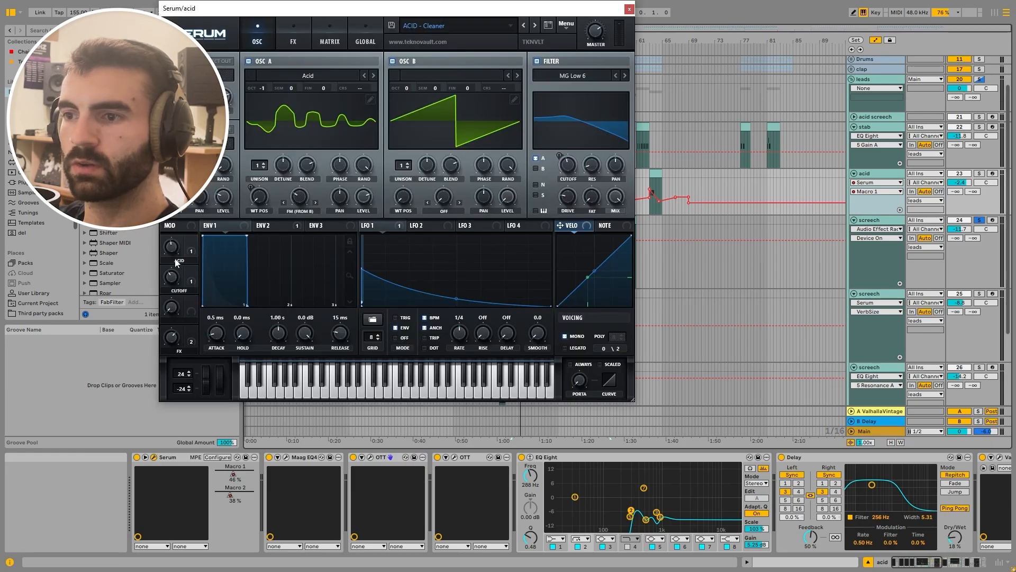
{"action": "left_click", "coordinate": [316, 45]}
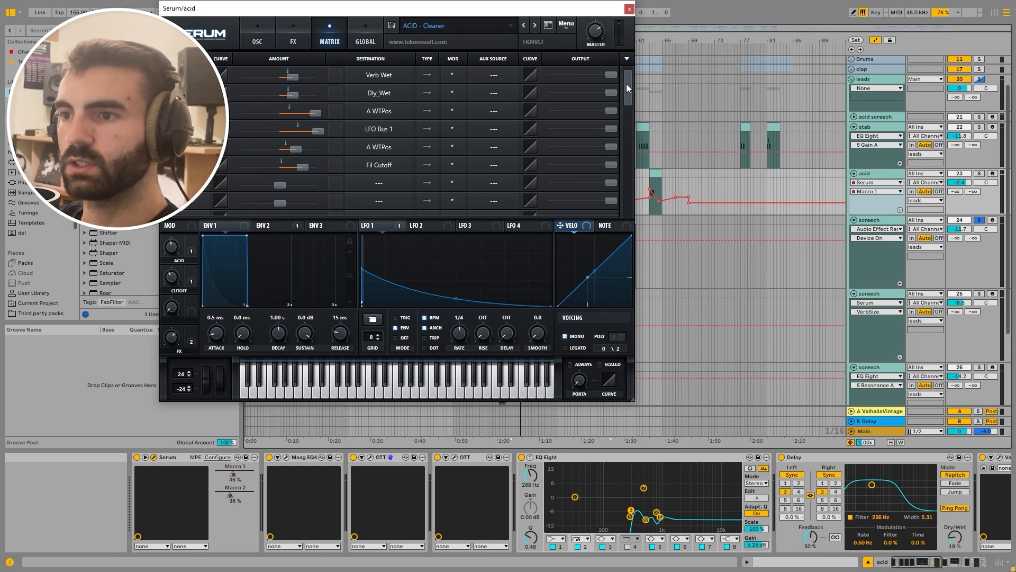
{"action": "left_click", "coordinate": [258, 41]}
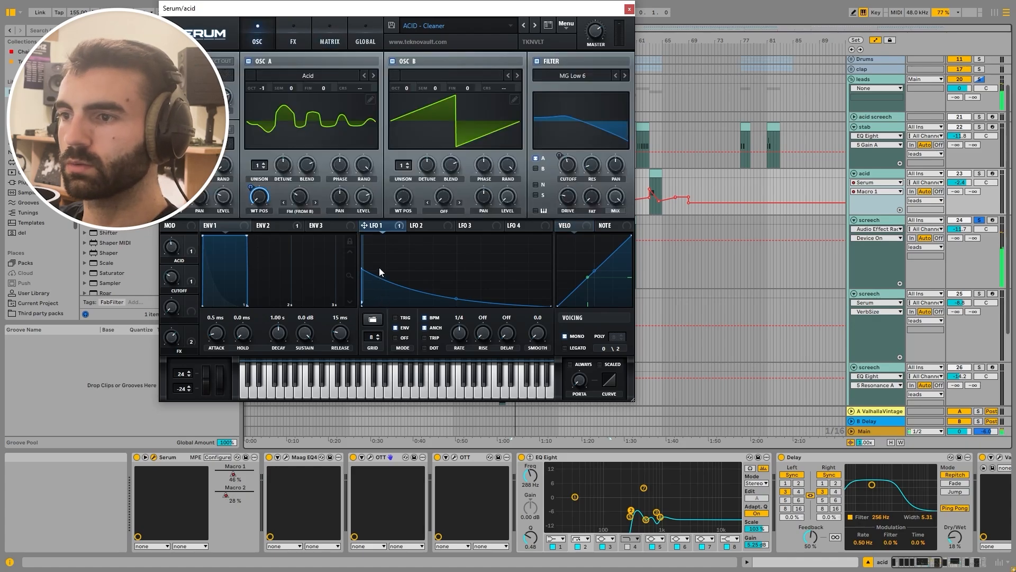
{"action": "left_click", "coordinate": [629, 9]}
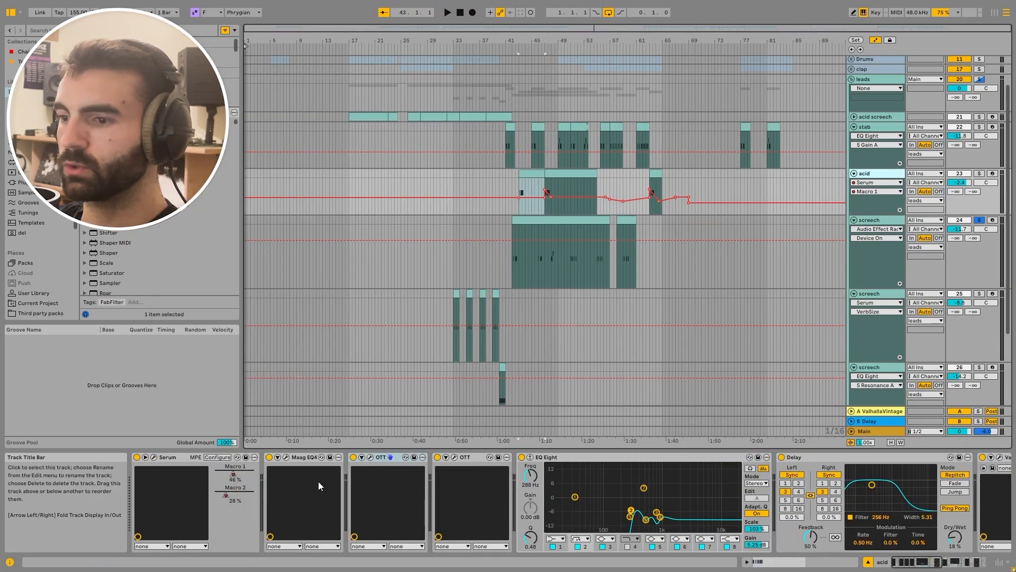
Show the acid track's Macro 2 automation and examine its curve across the clips at bars 43, 47 and 63
{"action": "left_click", "coordinate": [235, 488]}
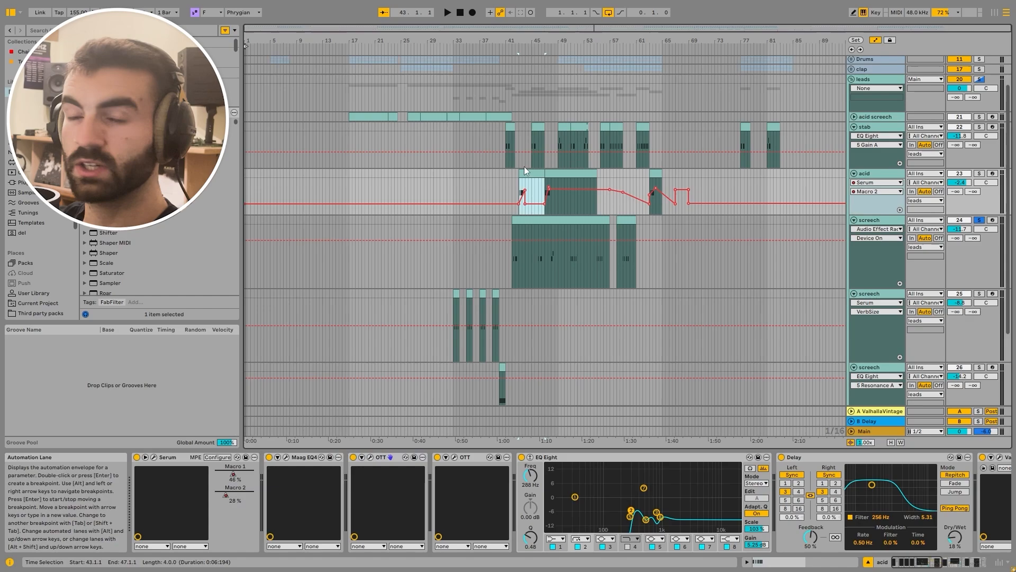
{"action": "scroll", "coordinate": [556, 193], "scroll_direction": "up", "scroll_amount": 5}
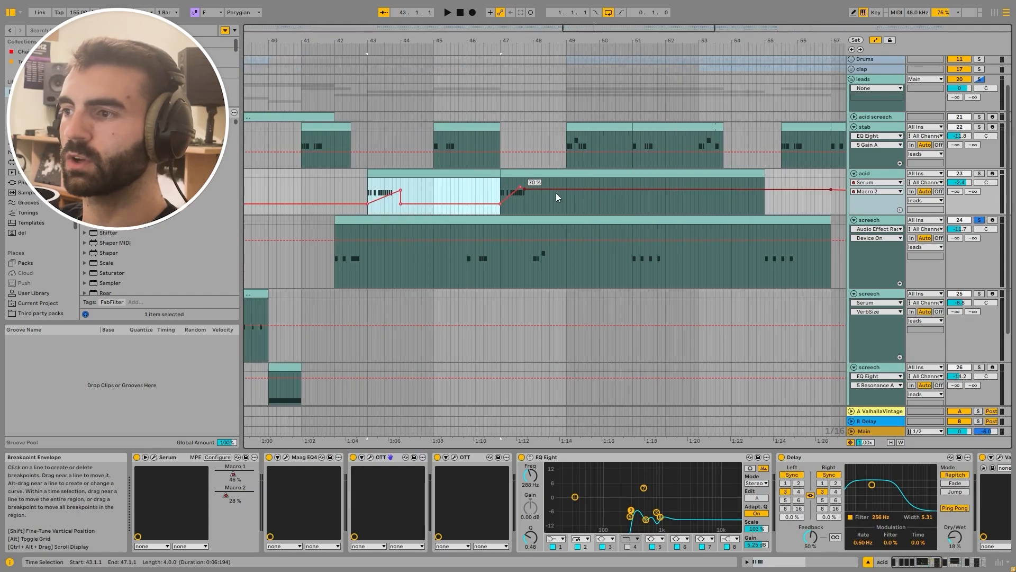
{"action": "scroll", "coordinate": [436, 176], "scroll_direction": "down", "scroll_amount": 5}
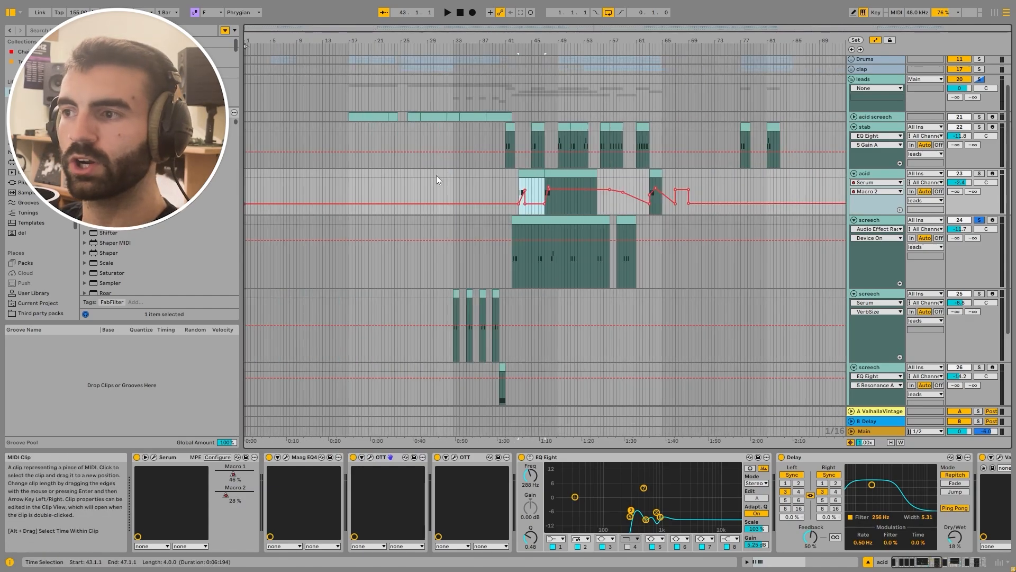
{"action": "left_click", "coordinate": [569, 175]}
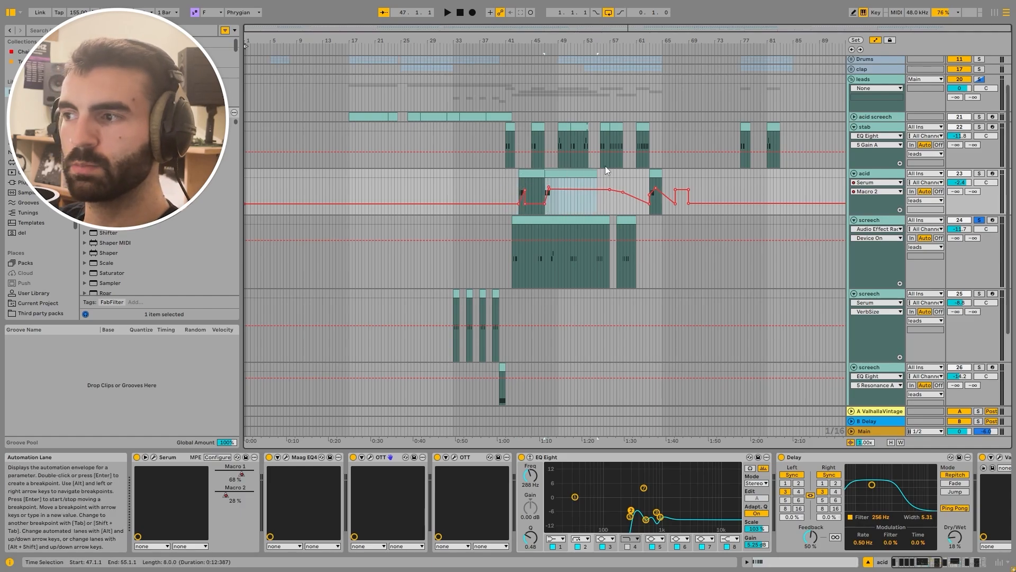
{"action": "left_click", "coordinate": [656, 175]}
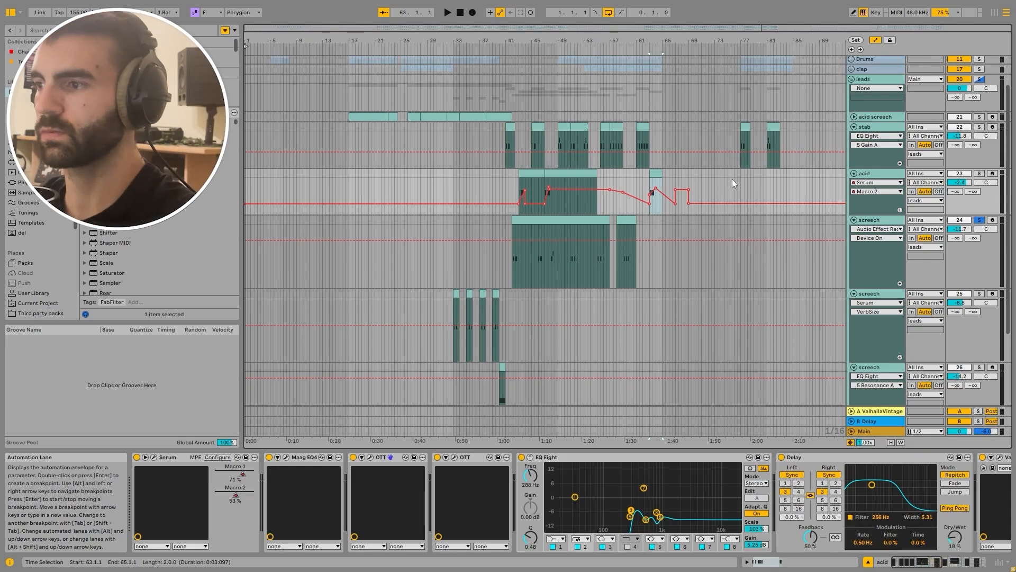
Fold the acid and stab tracks and review the MIDI notes of the screech clip at bar 42
{"action": "left_click", "coordinate": [854, 174]}
{"action": "left_click", "coordinate": [854, 128]}
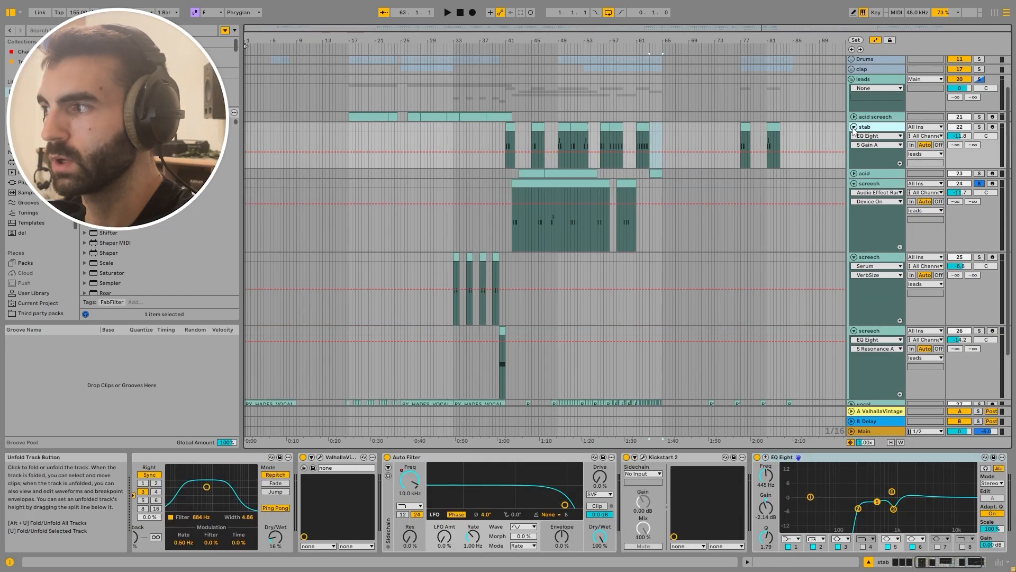
{"action": "double_click", "coordinate": [581, 146]}
{"action": "scroll", "coordinate": [589, 438], "scroll_direction": "down", "scroll_amount": 2}
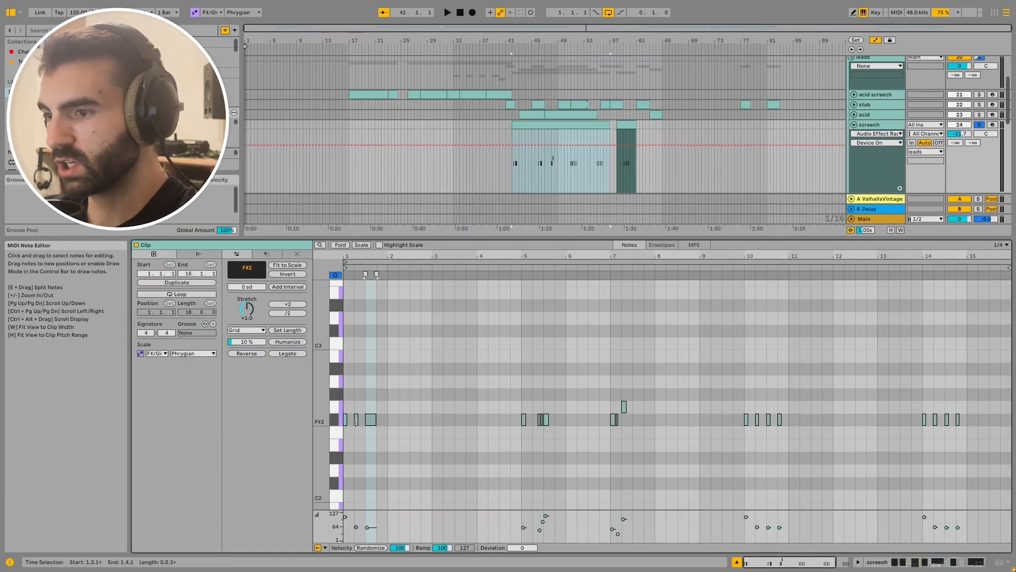
{"action": "left_click", "coordinate": [572, 171]}
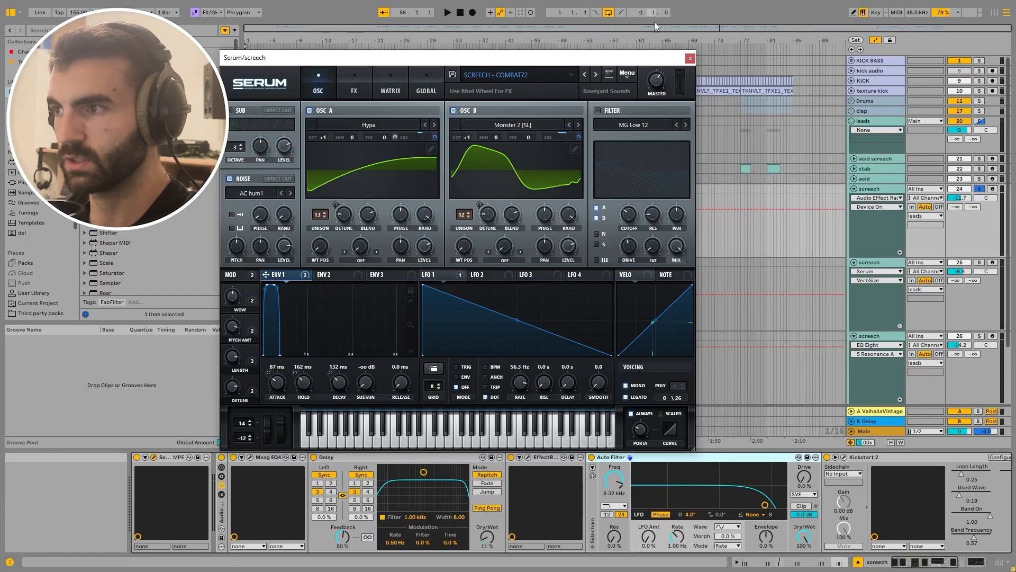
{"action": "left_click", "coordinate": [690, 58]}
Solo the second screech track and play its first clip at bar 33
{"action": "left_click", "coordinate": [881, 263]}
{"action": "left_click", "coordinate": [979, 262]}
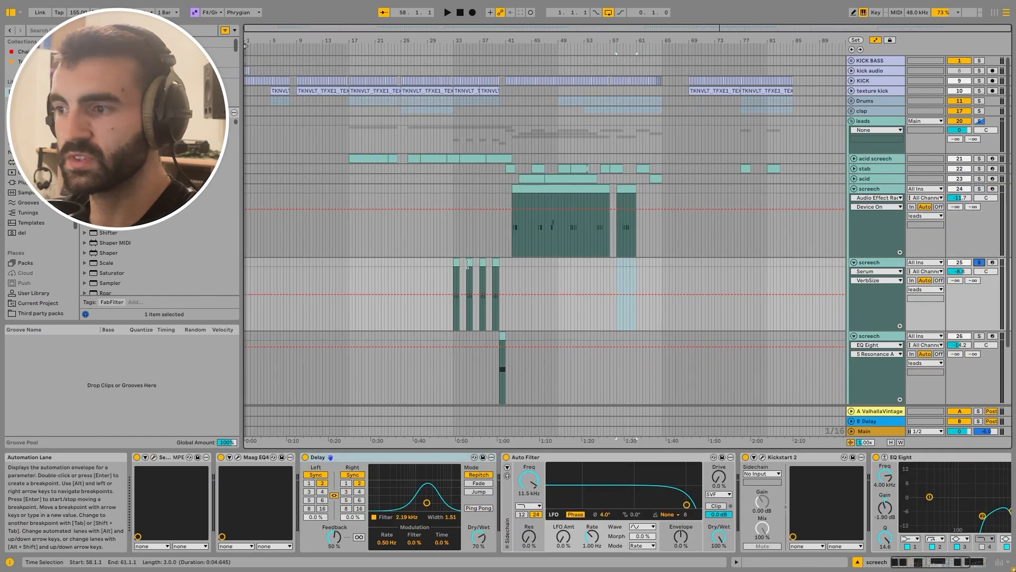
{"action": "left_click", "coordinate": [456, 264]}
{"action": "key", "text": "space"}
Open the screech clip at bar 33 in the note editor and examine its F#3 notes
{"action": "scroll", "coordinate": [455, 264], "scroll_direction": "up", "scroll_amount": 5}
{"action": "double_click", "coordinate": [468, 265]}
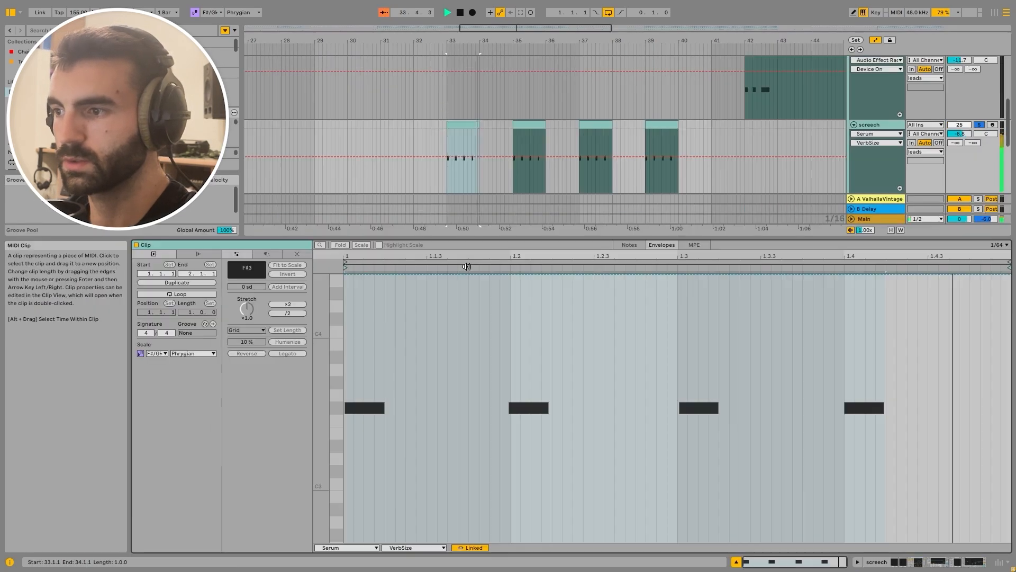
{"action": "left_click", "coordinate": [620, 245]}
{"action": "left_click", "coordinate": [389, 435]}
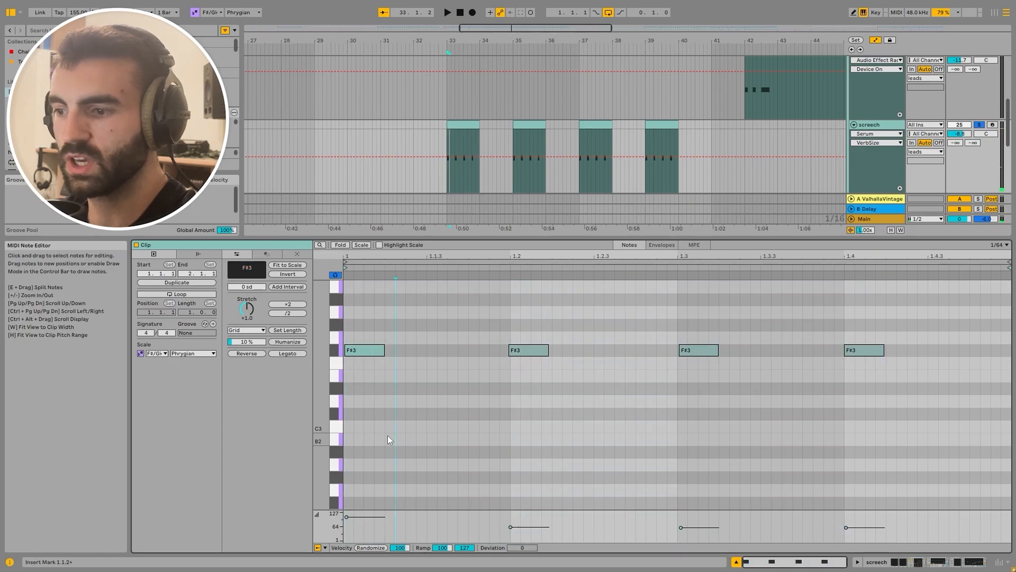
{"action": "left_click_drag", "start_coordinate": [669, 340], "coordinate": [947, 323]}
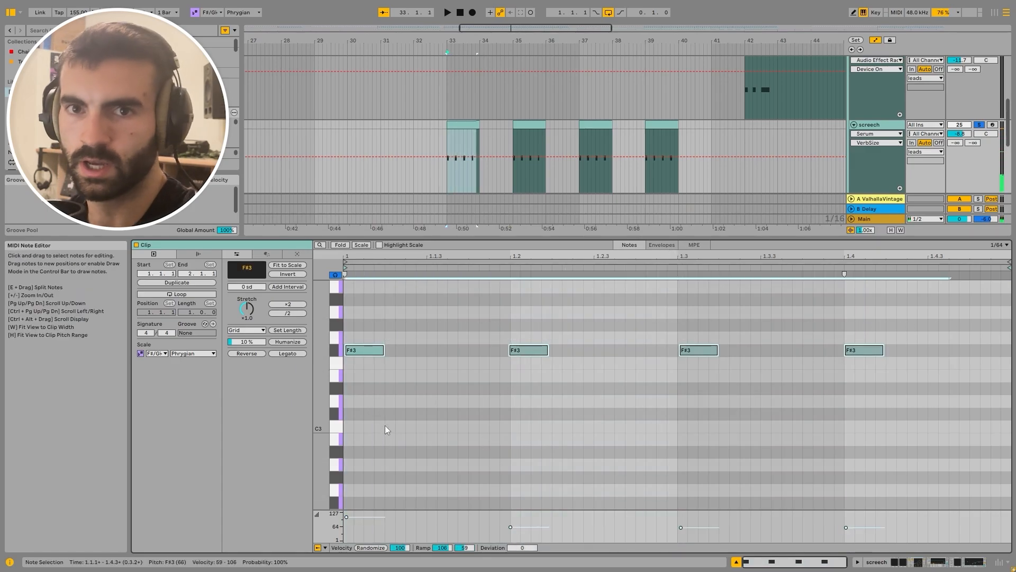
Show the MIDI Ctrl Pitch Bend envelope for the second screech track's clips and play the clip at bar 37
{"action": "left_click", "coordinate": [662, 245]}
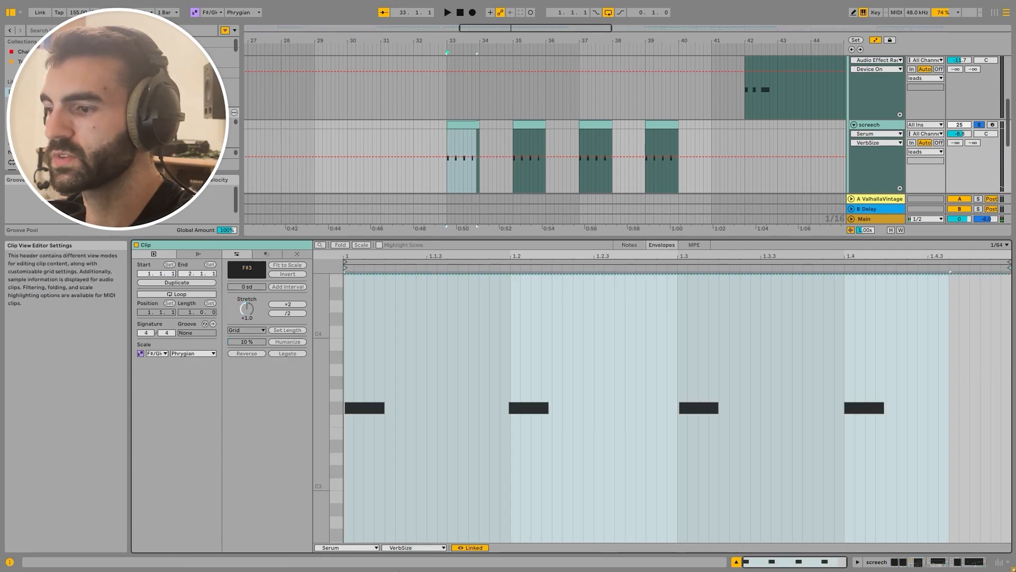
{"action": "left_click", "coordinate": [357, 548]}
{"action": "left_click", "coordinate": [357, 475]}
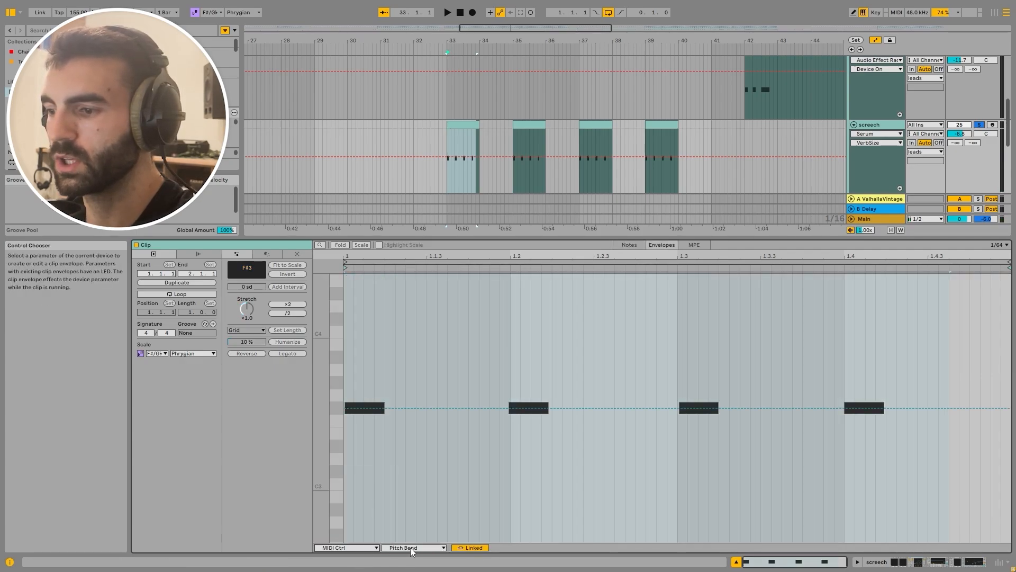
{"action": "left_click", "coordinate": [532, 132]}
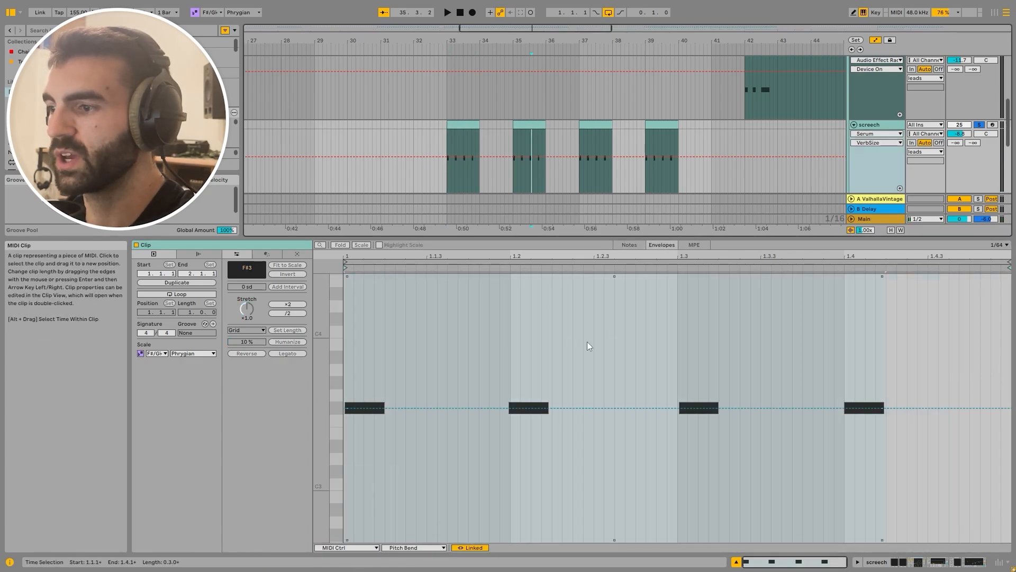
{"action": "left_click", "coordinate": [593, 125]}
{"action": "key", "text": "space"}
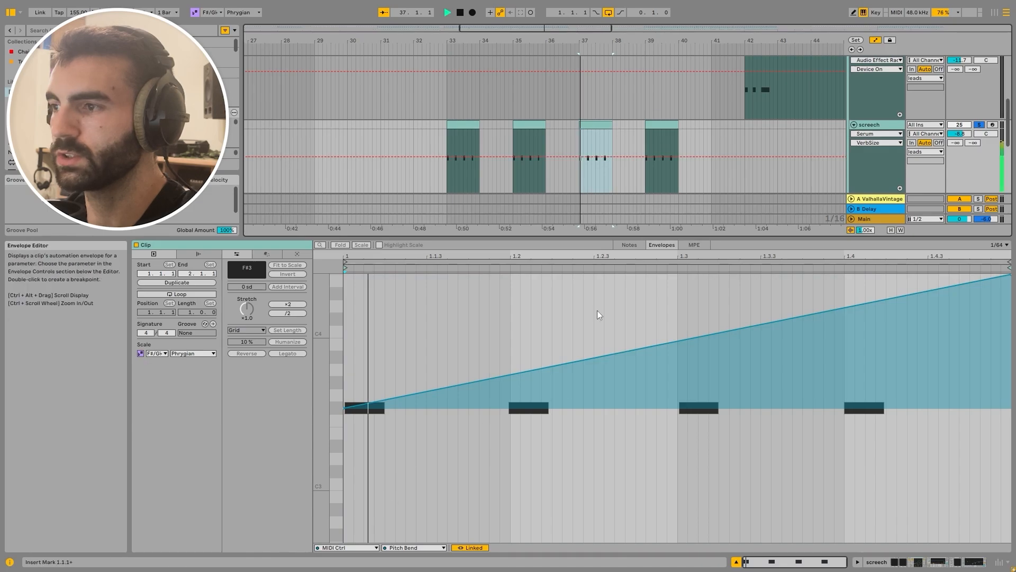
{"action": "left_click", "coordinate": [671, 146]}
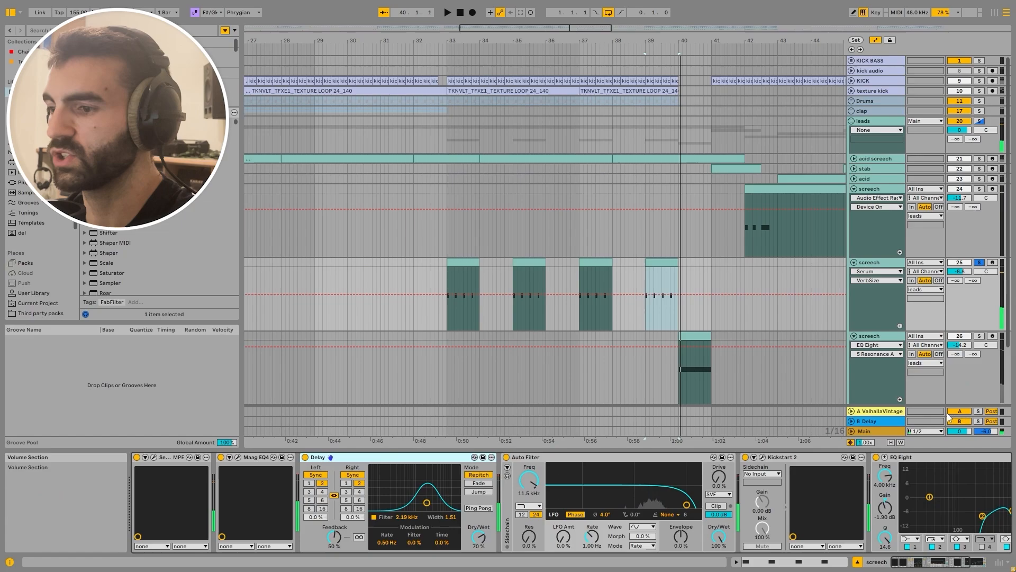
Select the second screech track's clips at bars 37, 35 and 33 in turn to compare them
{"action": "left_click", "coordinate": [586, 261]}
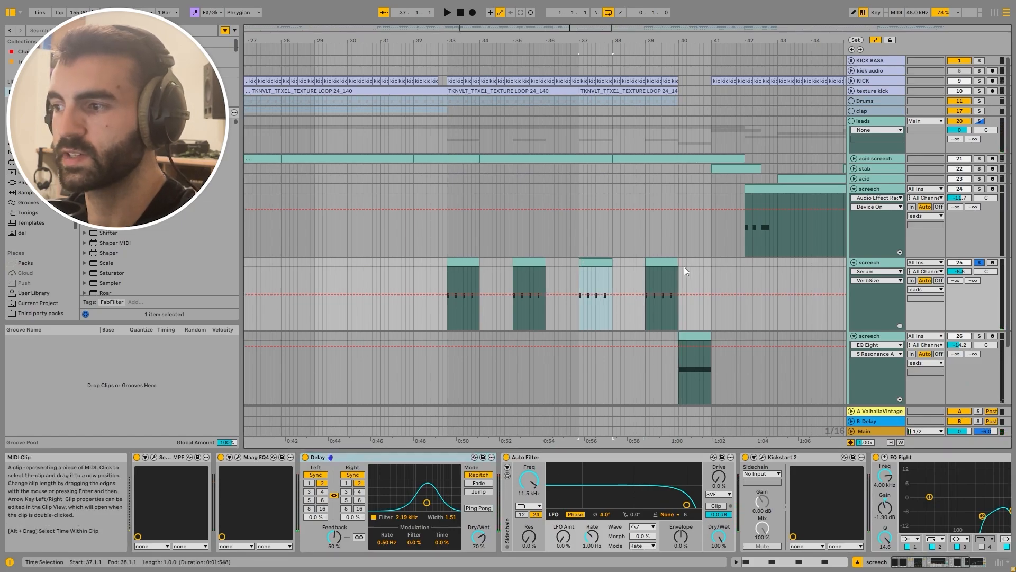
{"action": "left_click", "coordinate": [529, 262]}
{"action": "left_click", "coordinate": [474, 263]}
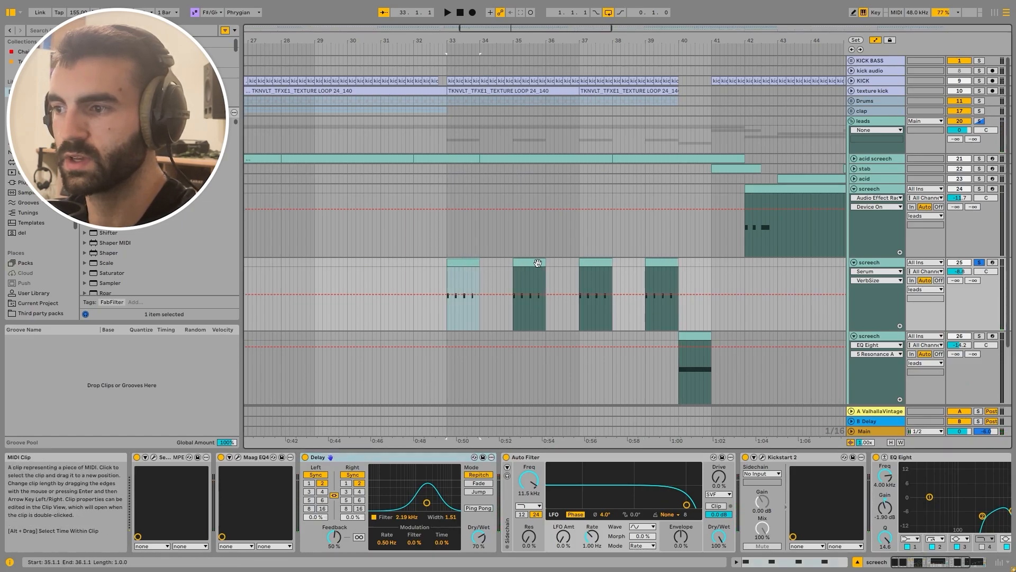
Select the second screech track's clips at bars 35 and 33, and play from bar 33
{"action": "left_click", "coordinate": [527, 268], "text": "shift"}
{"action": "left_click", "coordinate": [529, 263]}
{"action": "left_click", "coordinate": [459, 263]}
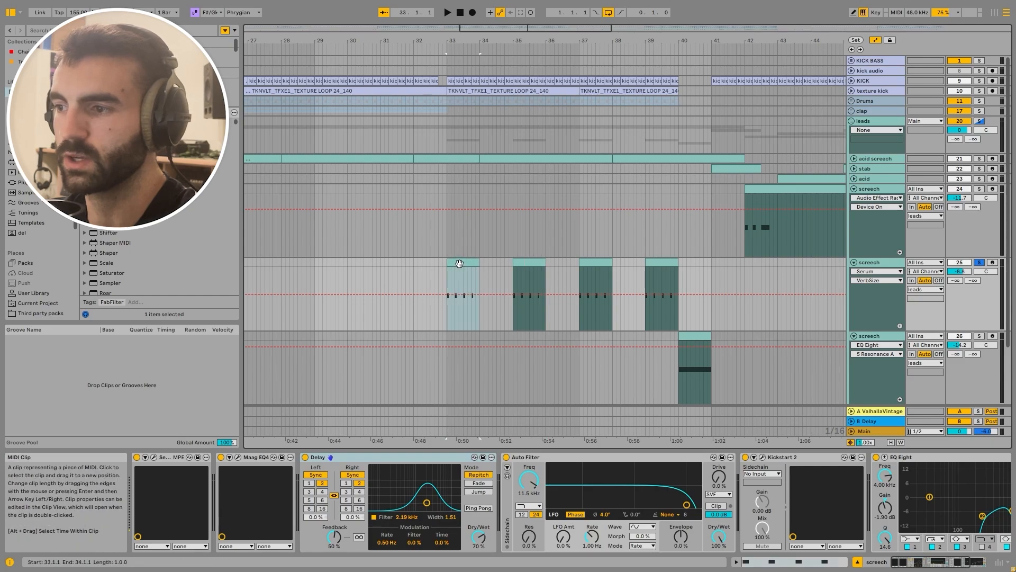
{"action": "key", "text": "space"}
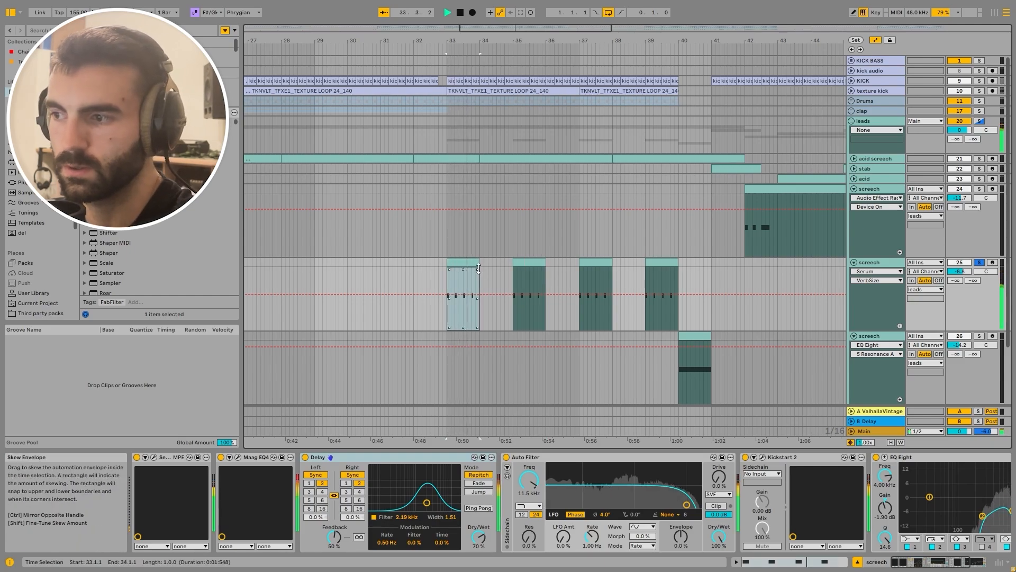
Fold the second screech track, unfold and solo the third one, and select its clip at bar 40
{"action": "left_click", "coordinate": [854, 262]}
{"action": "left_click", "coordinate": [888, 274]}
{"action": "left_click", "coordinate": [979, 272]}
{"action": "left_click", "coordinate": [700, 272]}
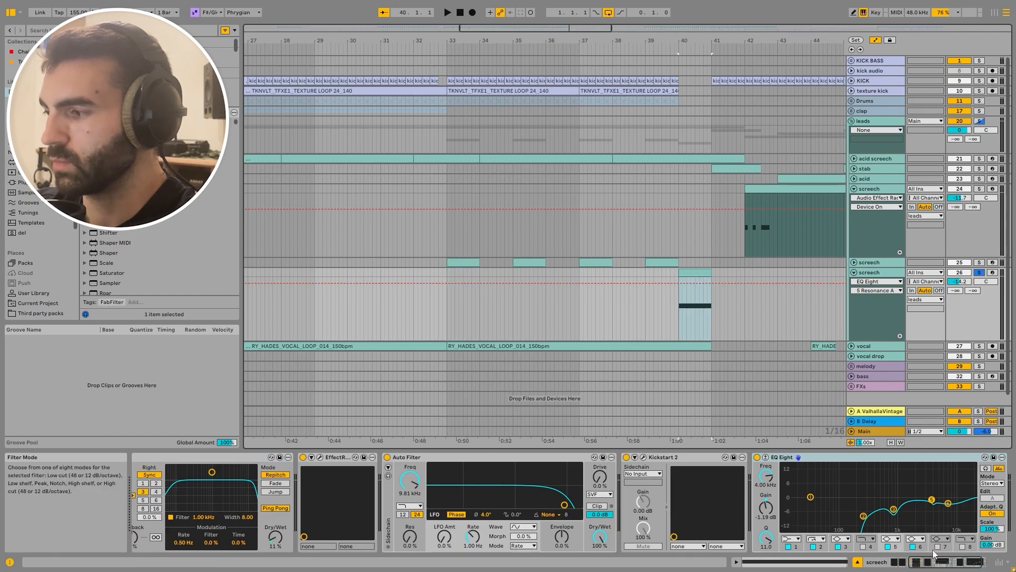
Show the third screech track's Serum patch SCREECH - COMBAT72, and close the plug-in window
{"action": "left_click_drag", "start_coordinate": [934, 562], "coordinate": [802, 554]}
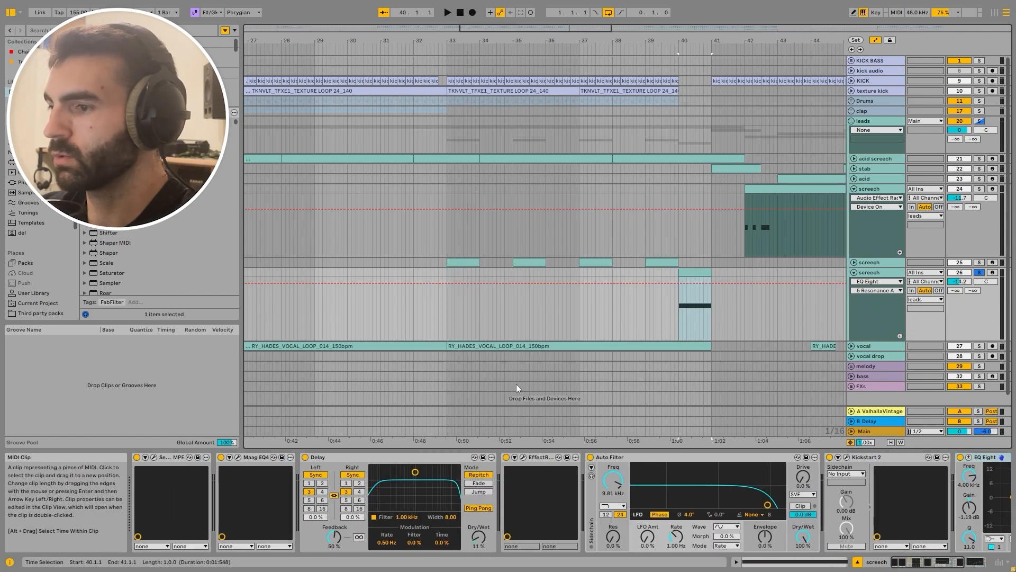
{"action": "left_click", "coordinate": [154, 458]}
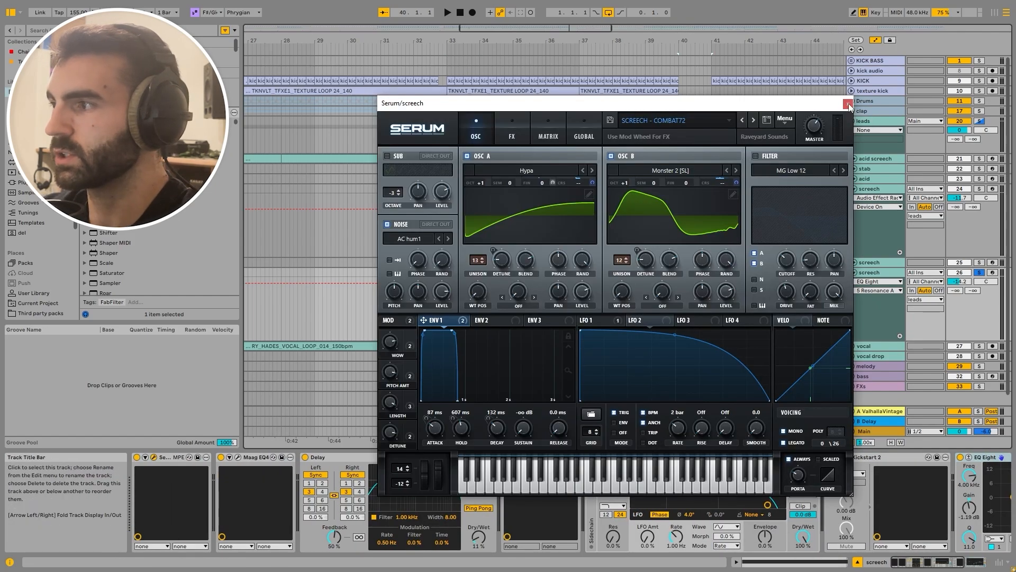
{"action": "left_click", "coordinate": [847, 104]}
Open the screech clip at bar 40 in the note editor and play its long F#1 note
{"action": "double_click", "coordinate": [694, 307]}
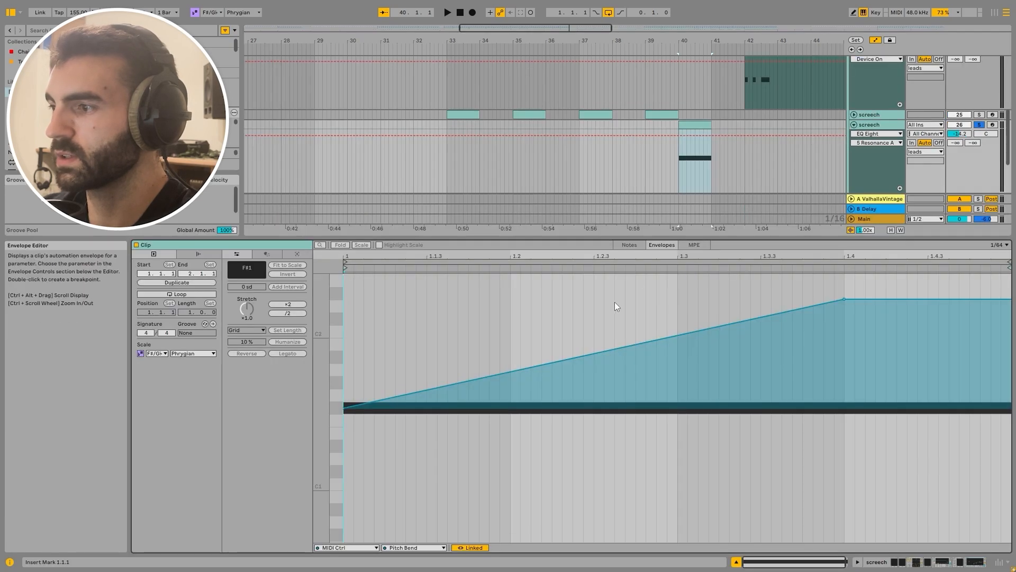
{"action": "left_click", "coordinate": [627, 244]}
{"action": "key", "text": "space"}
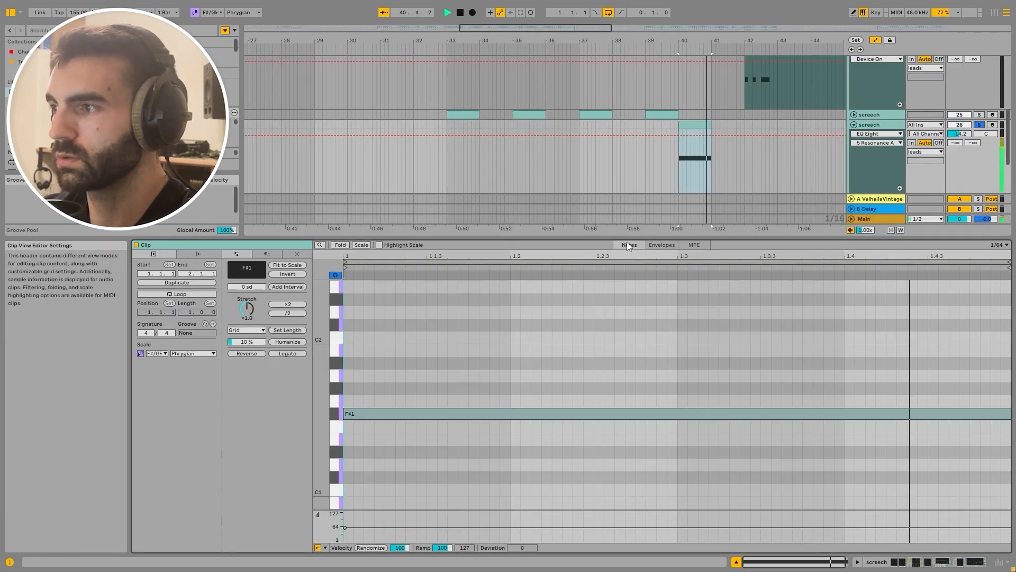
{"action": "key", "text": "space"}
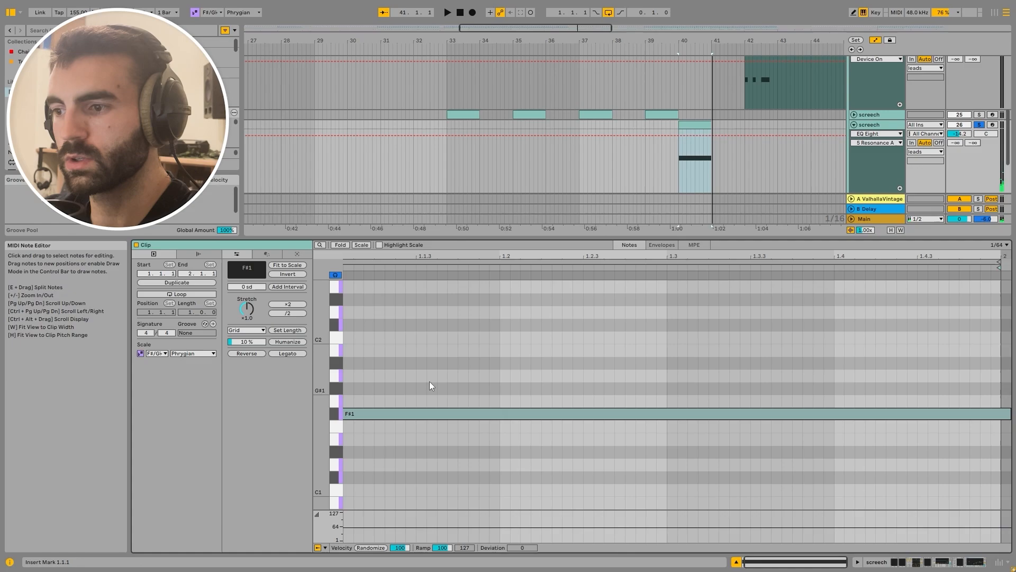
Compare the notes of the second screech track's clip at bar 39 and the first one's clip at bar 42
{"action": "scroll", "coordinate": [736, 96], "scroll_direction": "up", "scroll_amount": 2}
{"action": "left_click", "coordinate": [661, 156]}
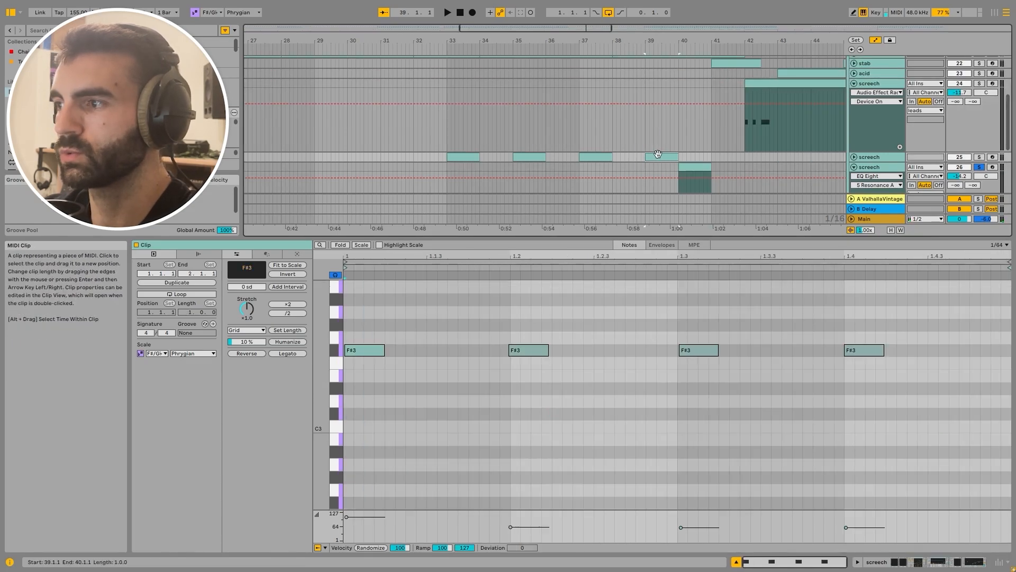
{"action": "left_click", "coordinate": [762, 85]}
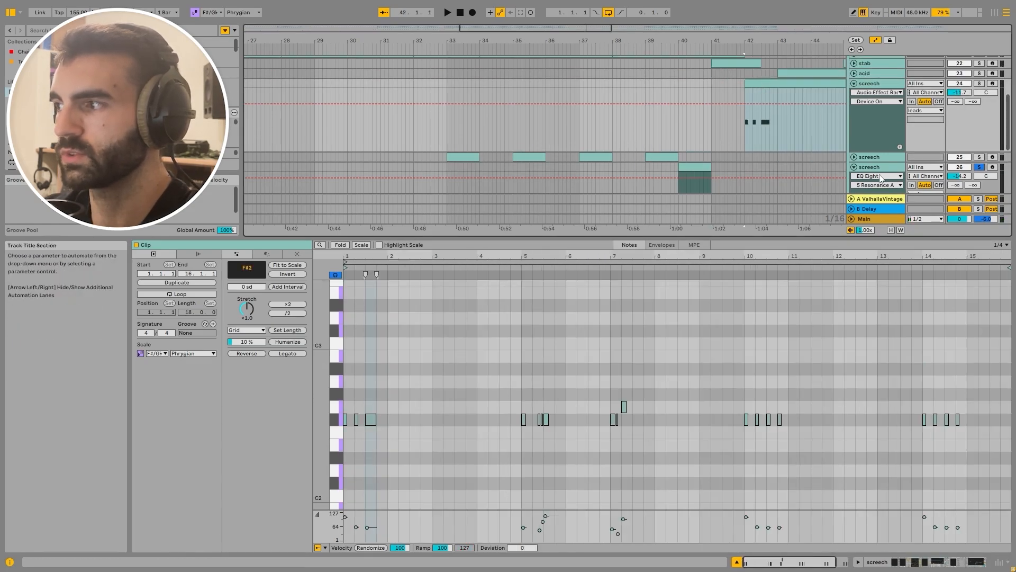
Show the Pitch Bend envelope of the third screech track's clip at bar 40 and play it
{"action": "left_click", "coordinate": [687, 166]}
{"action": "left_click", "coordinate": [663, 246]}
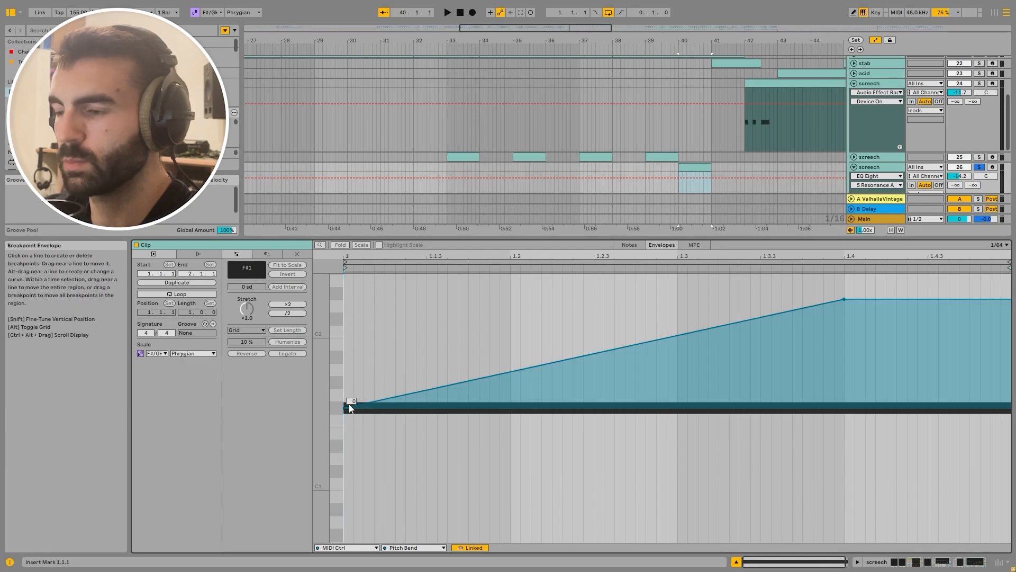
{"action": "key", "text": "space"}
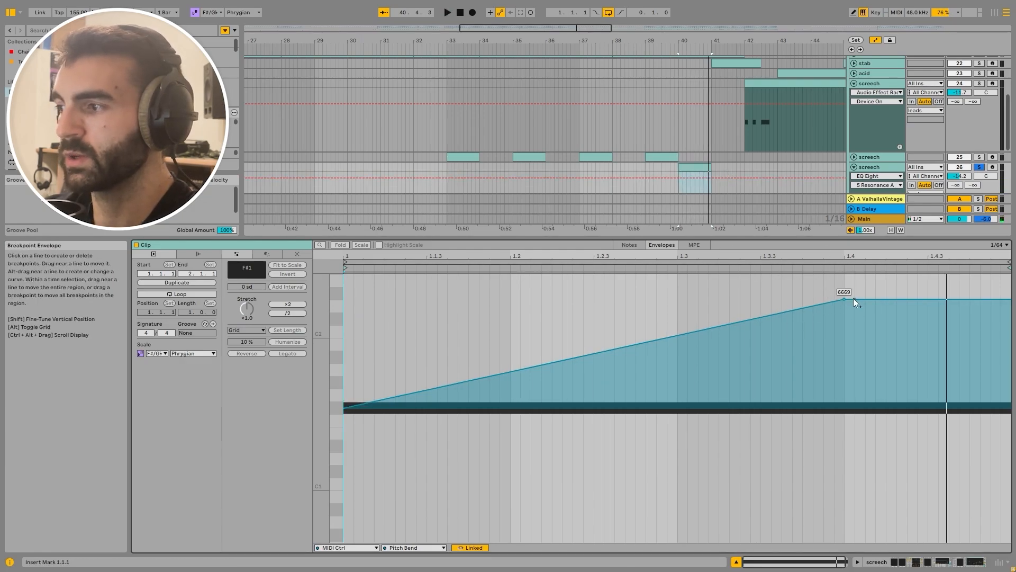
Try extending the pitch bend ramp to 8191 at the clip's end, listen to it, and undo the change
{"action": "left_click_drag", "start_coordinate": [841, 300], "coordinate": [876, 274]}
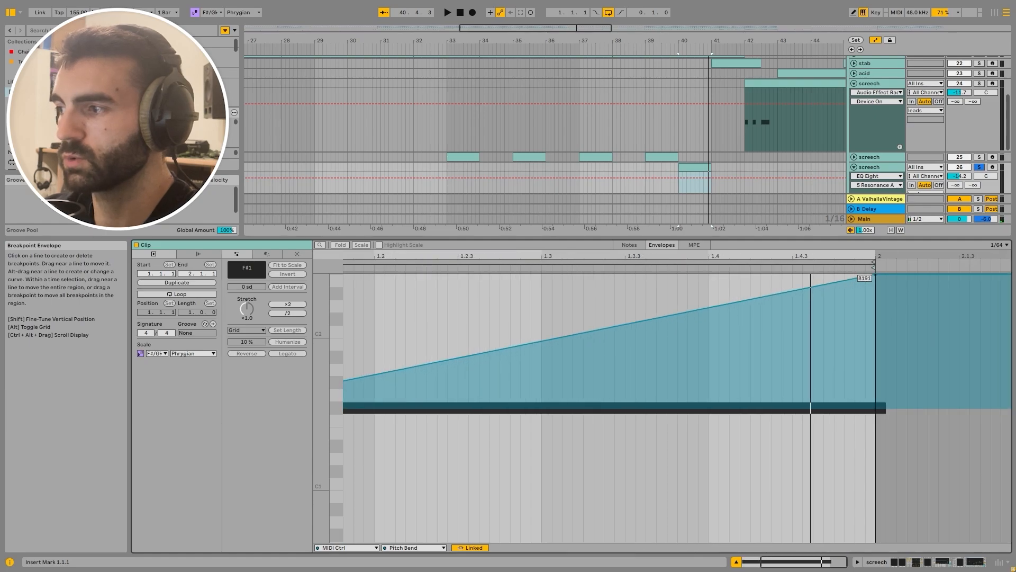
{"action": "key", "text": "space"}
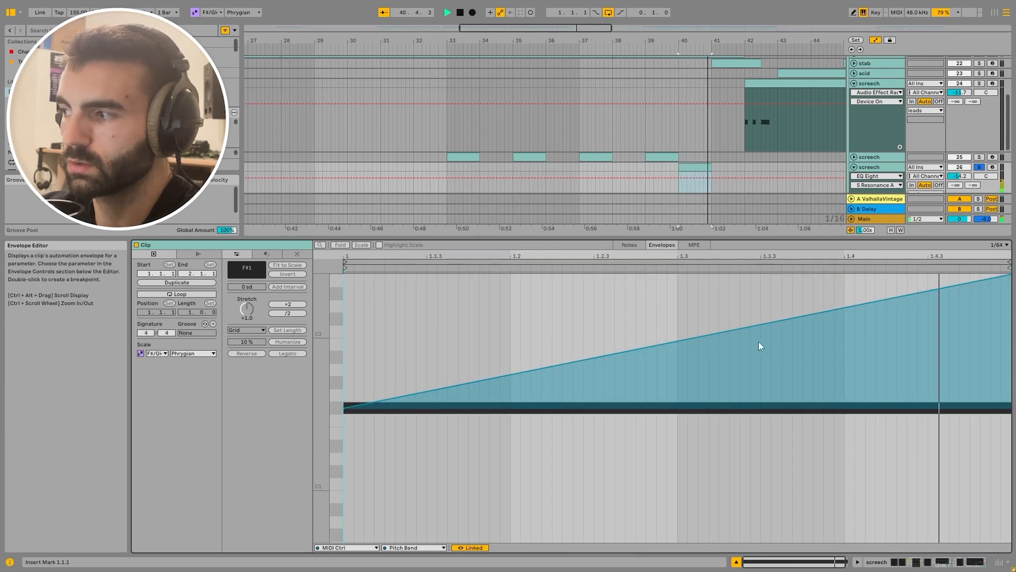
{"action": "key", "text": "ctrl+z"}
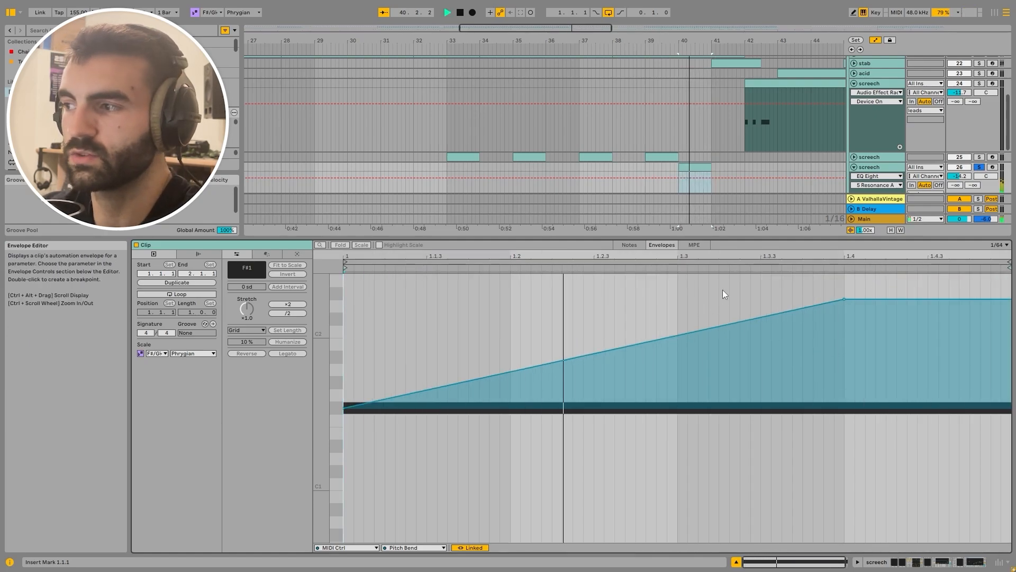
{"action": "key", "text": "space"}
Try a pitch bend peak just before 1.3 and a dip just before 1.3.3, play it, and undo both breakpoints
{"action": "left_click_drag", "start_coordinate": [754, 318], "coordinate": [754, 416]}
{"action": "left_click_drag", "start_coordinate": [674, 412], "coordinate": [673, 320]}
{"action": "key", "text": "space"}
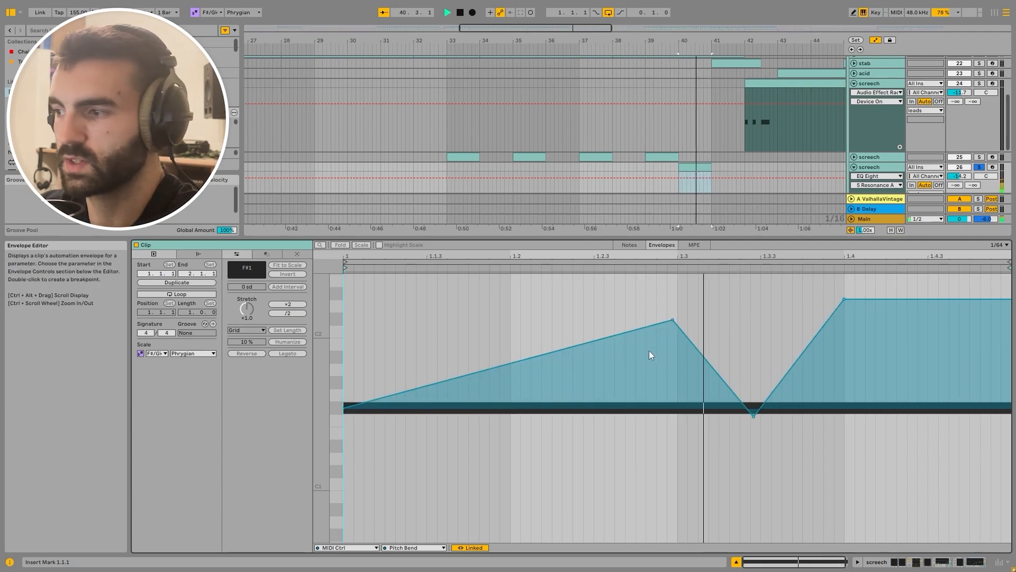
{"action": "key", "text": "space"}
{"action": "key", "text": "ctrl+z"}
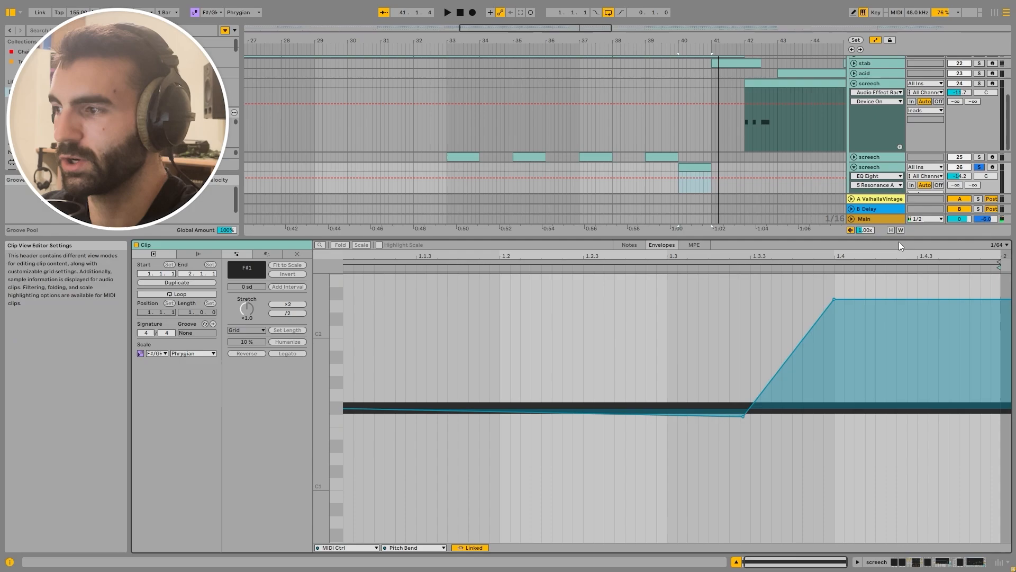
{"action": "key", "text": "ctrl+z"}
Return to the third screech track's device chain and play the bar 40 clip with its Serum patch open
{"action": "left_click", "coordinate": [957, 564]}
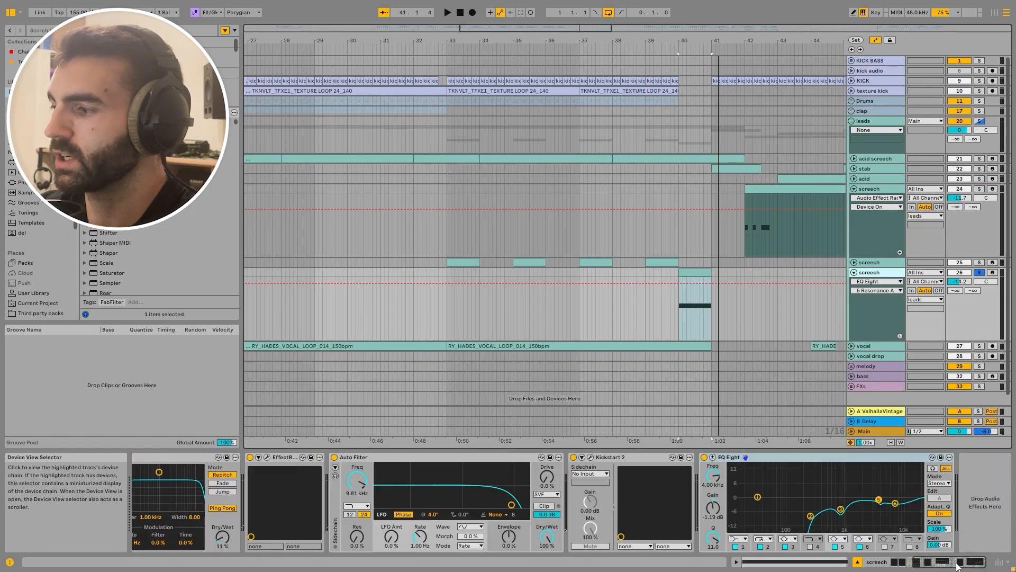
{"action": "left_click_drag", "start_coordinate": [979, 562], "coordinate": [898, 562]}
{"action": "left_click", "coordinate": [154, 456]}
{"action": "key", "text": "space"}
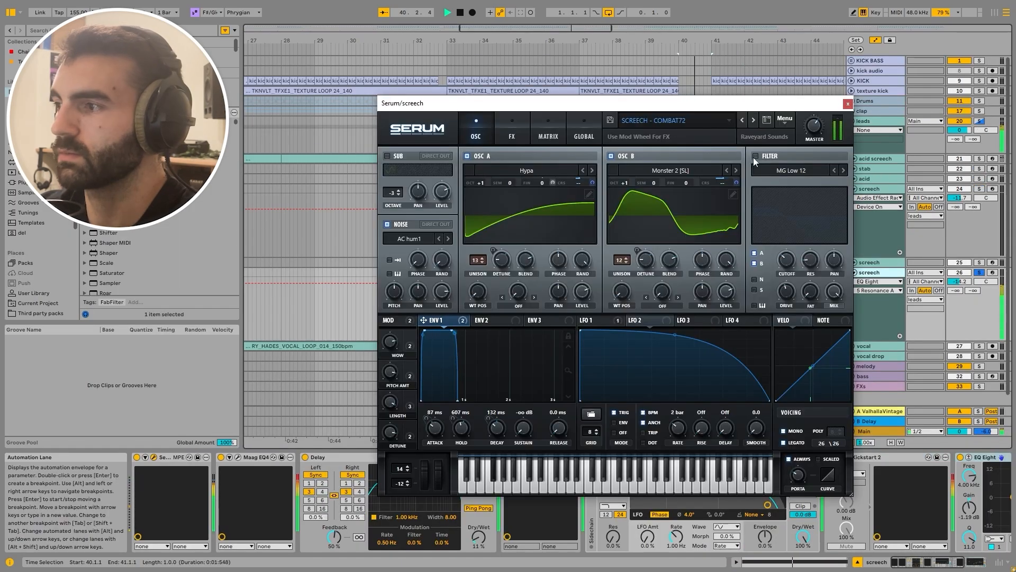
{"action": "left_click", "coordinate": [848, 104]}
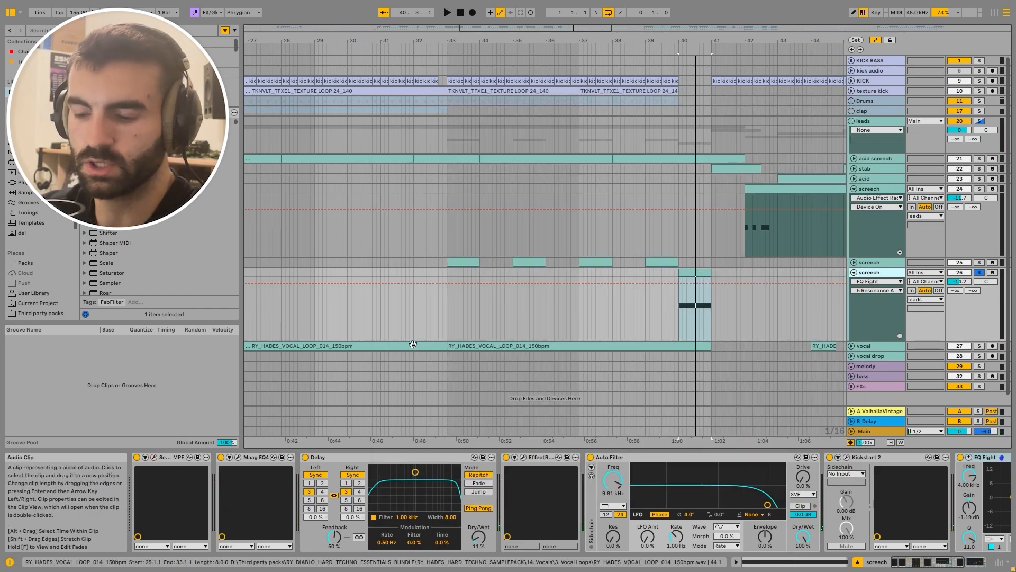
Show the whole arrangement, select the first screech track's clip at bar 42, and fold the unfolded screech tracks
{"action": "key", "text": "w"}
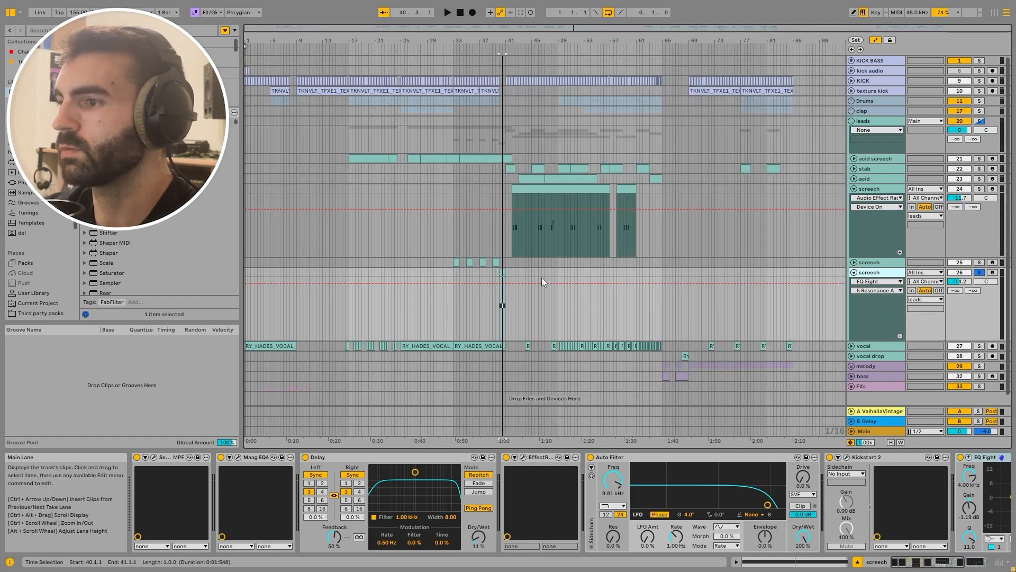
{"action": "left_click", "coordinate": [853, 272]}
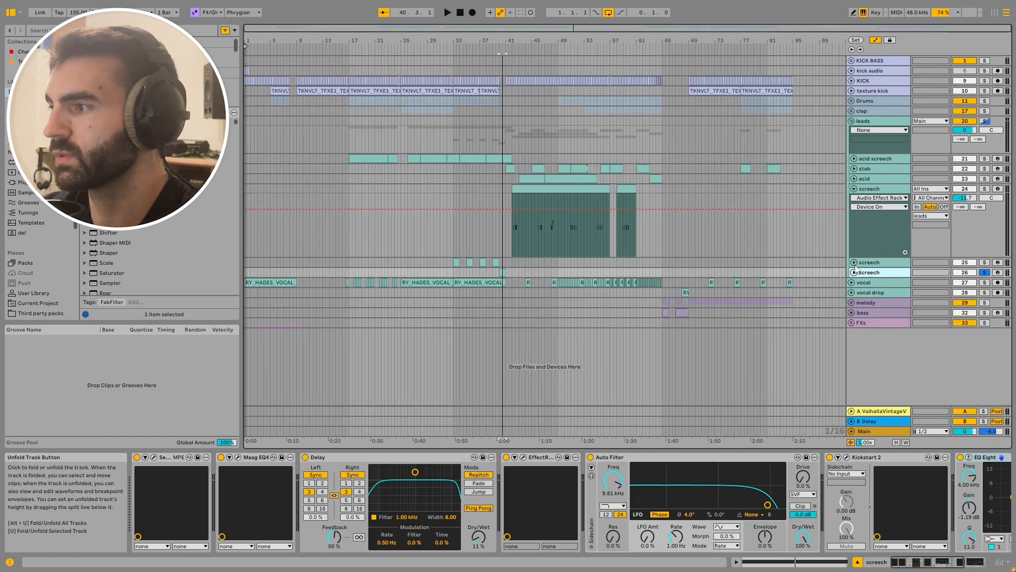
{"action": "left_click", "coordinate": [868, 190]}
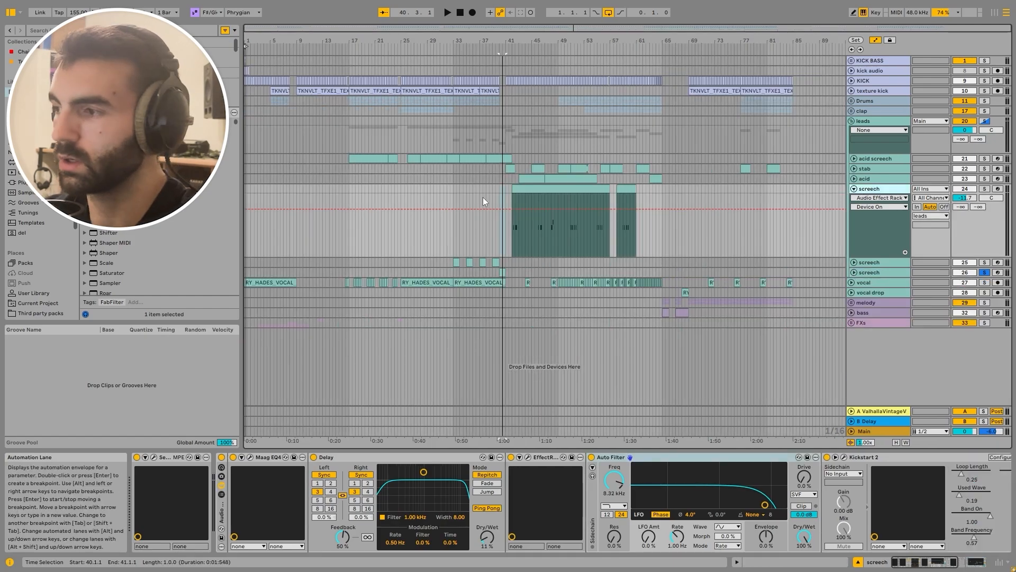
{"action": "left_click", "coordinate": [565, 191]}
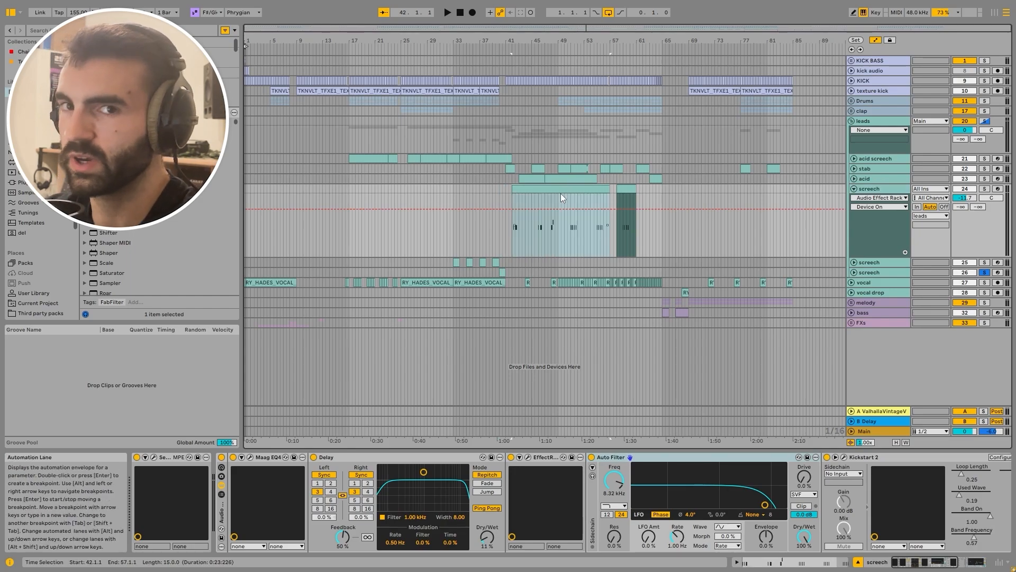
{"action": "left_click", "coordinate": [882, 191]}
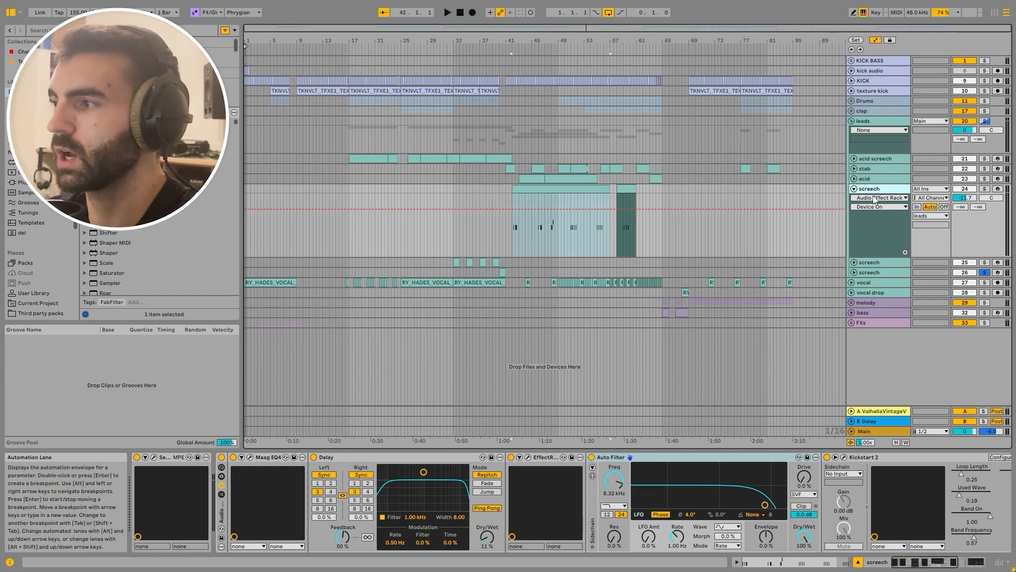
{"action": "left_click", "coordinate": [854, 188]}
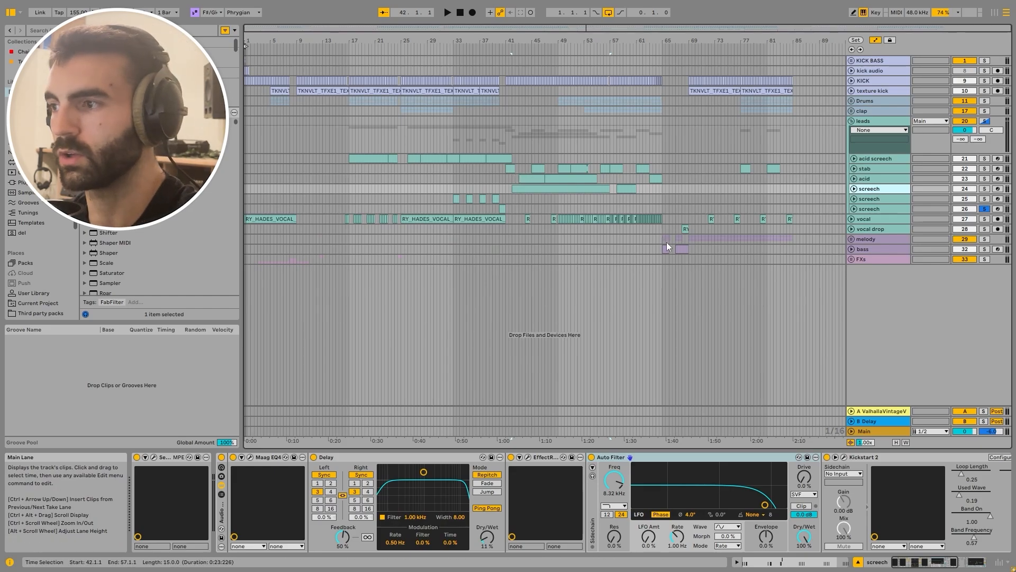
Clear the third screech track's solo through the leads group, and unfold and solo the vocal track
{"action": "left_click", "coordinate": [881, 122]}
{"action": "left_click", "coordinate": [984, 122]}
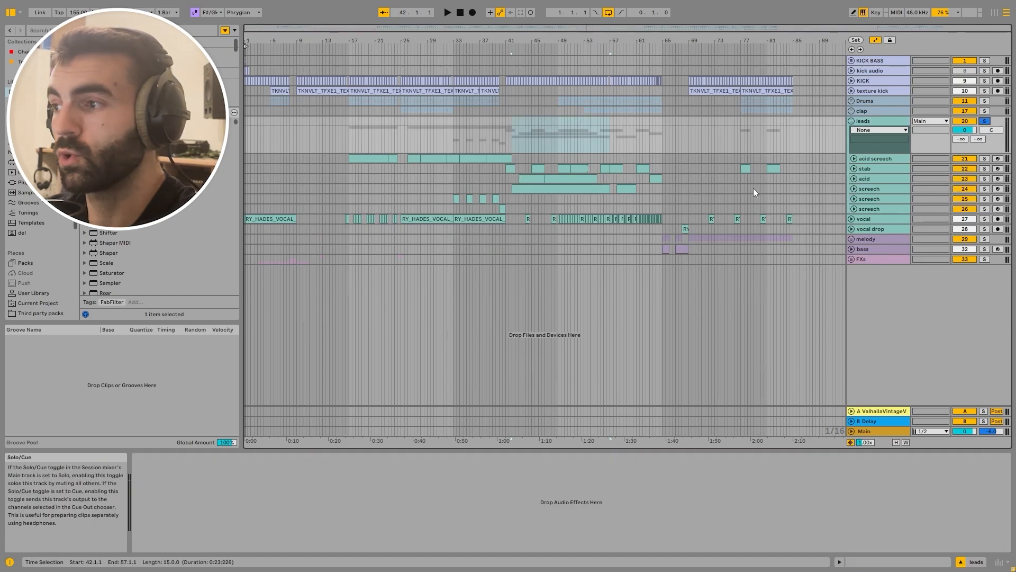
{"action": "left_click", "coordinate": [869, 189]}
{"action": "left_click", "coordinate": [869, 219]}
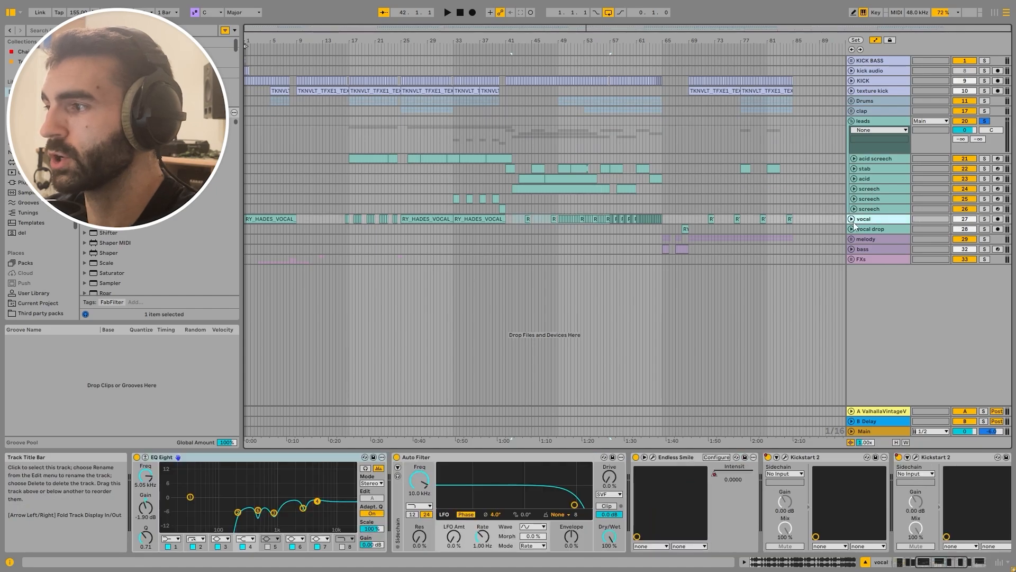
{"action": "left_click", "coordinate": [851, 218]}
{"action": "left_click", "coordinate": [985, 219]}
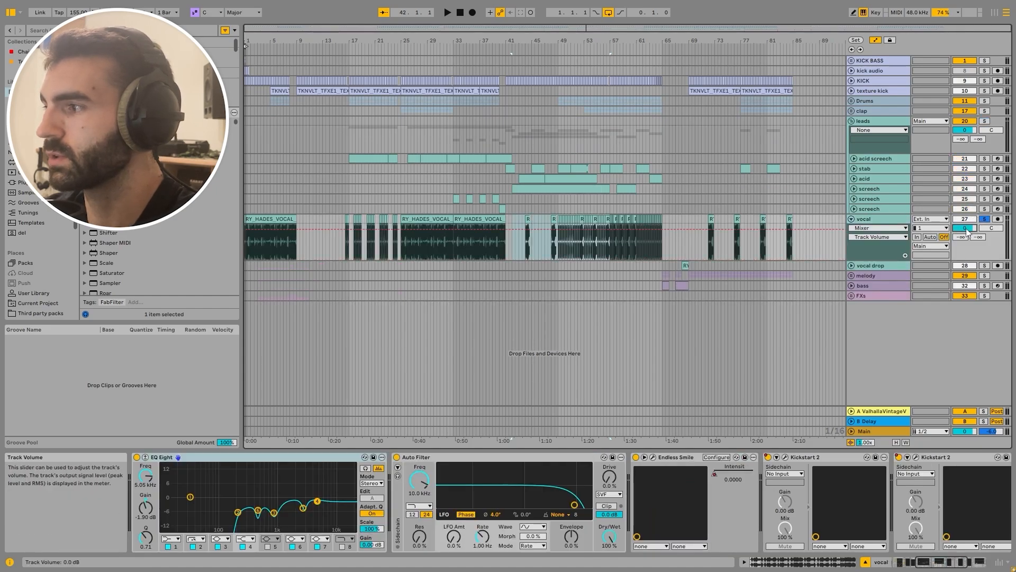
Lower the vocal track's volume to about -5.2 dB and play its first clip from bar 1
{"action": "left_click", "coordinate": [247, 250]}
{"action": "key", "text": "space"}
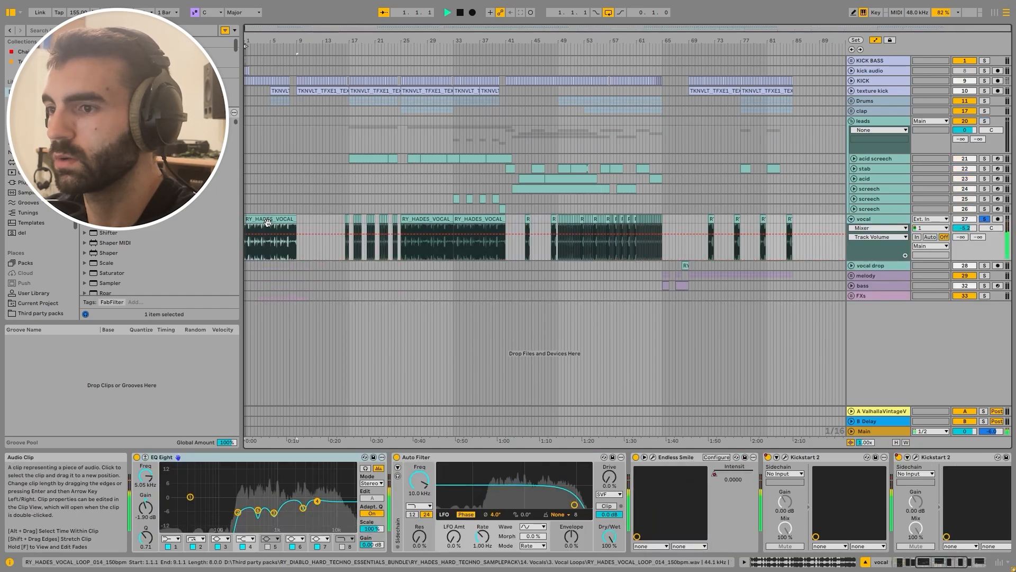
{"action": "left_click", "coordinate": [270, 219]}
{"action": "key", "text": "space"}
Play the chopped vocal clips just before bar 17 and just before bar 18
{"action": "left_click", "coordinate": [348, 219]}
{"action": "key", "text": "space"}
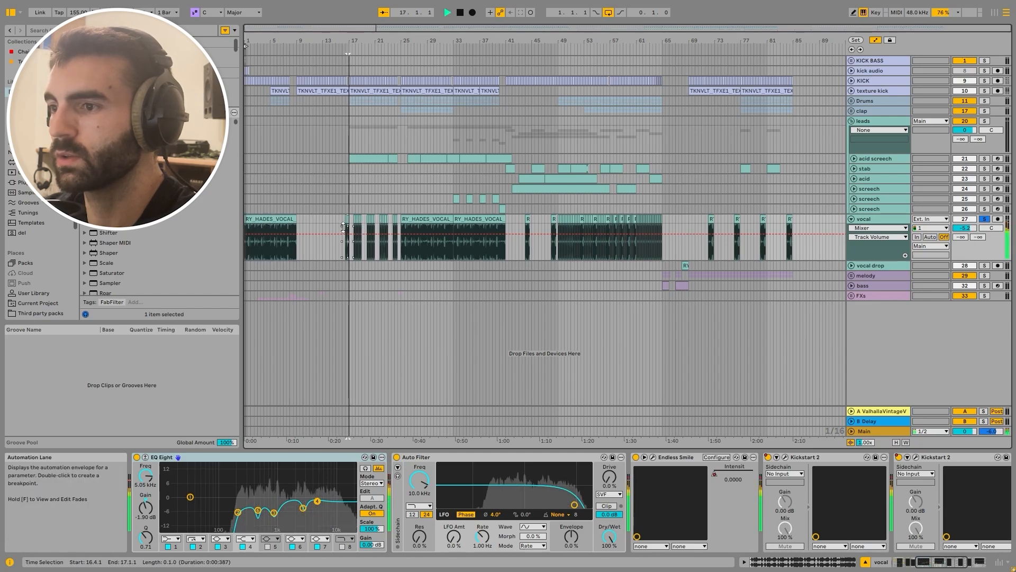
{"action": "scroll", "coordinate": [341, 228], "scroll_direction": "up", "scroll_amount": 5}
{"action": "left_click", "coordinate": [412, 219]}
{"action": "key", "text": "space"}
{"action": "key", "text": "space"}
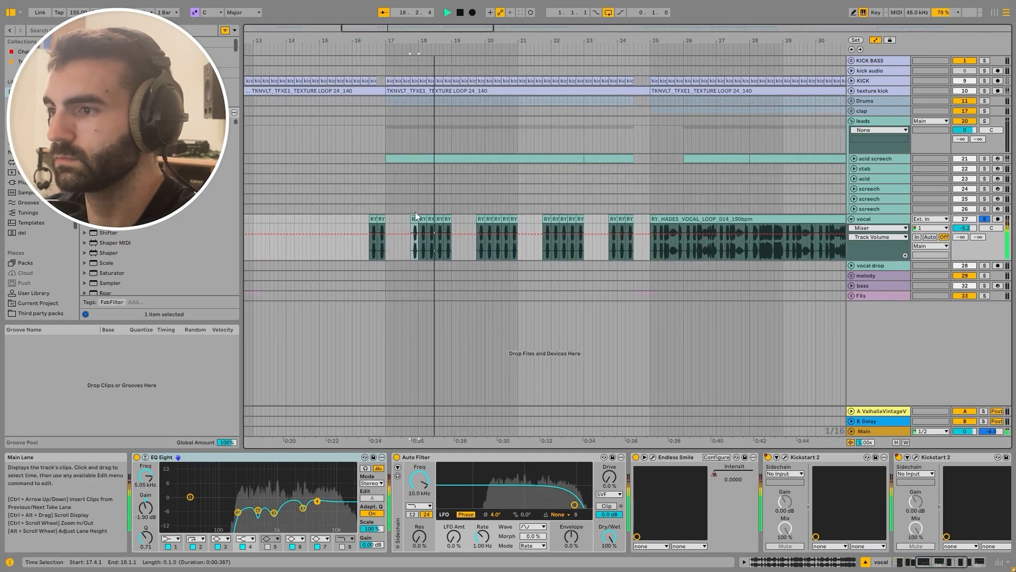
{"action": "key", "text": "space"}
Play the vocal clip at bar 25 and unsolo the vocal track to hear it in the full mix
{"action": "left_click", "coordinate": [671, 218]}
{"action": "key", "text": "space"}
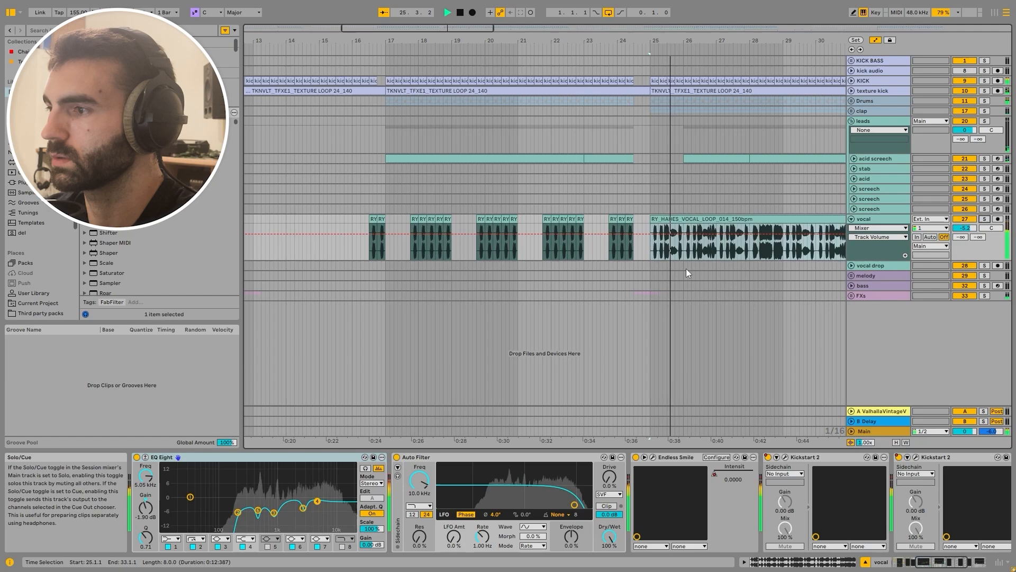
Lower the vocal track's volume slightly further and select its clip at bar 33
{"action": "scroll", "coordinate": [672, 226], "scroll_direction": "down", "scroll_amount": 5}
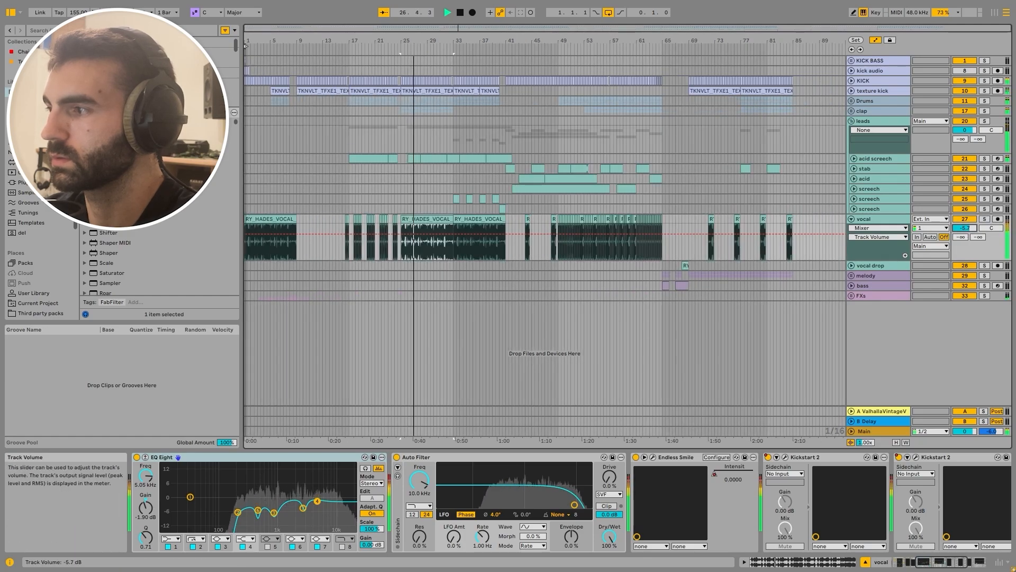
{"action": "left_click_drag", "start_coordinate": [965, 228], "coordinate": [954, 238]}
{"action": "left_click", "coordinate": [476, 219]}
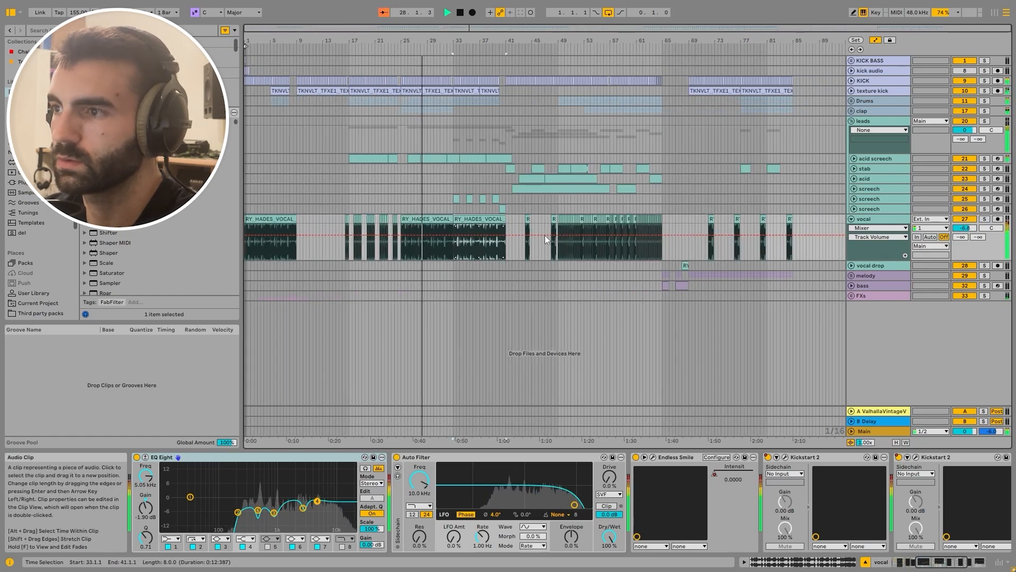
Play the full mix from the vocal clip at bar 33
{"action": "key", "text": "space"}
{"action": "key", "text": "space"}
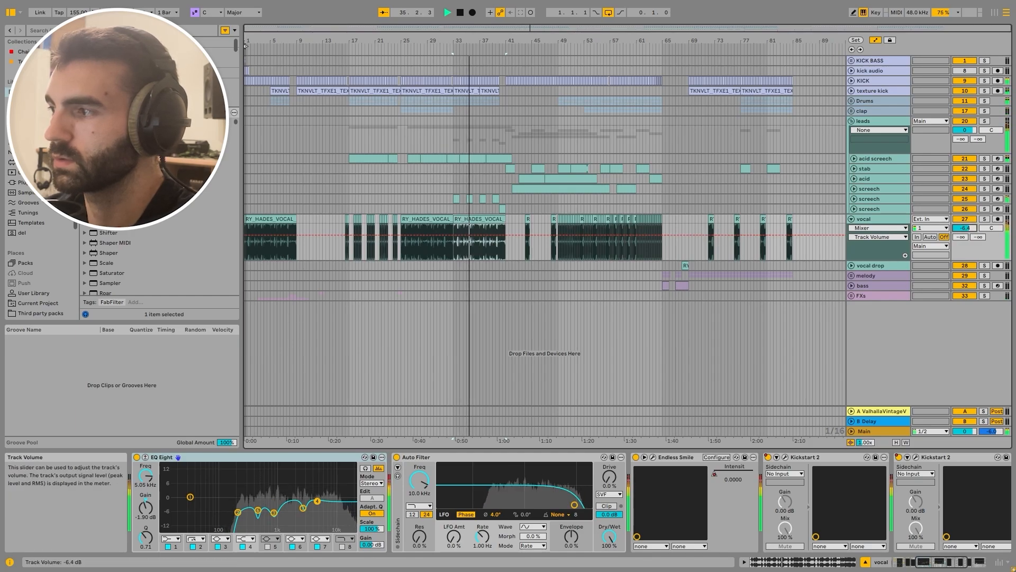
{"action": "key", "text": "space"}
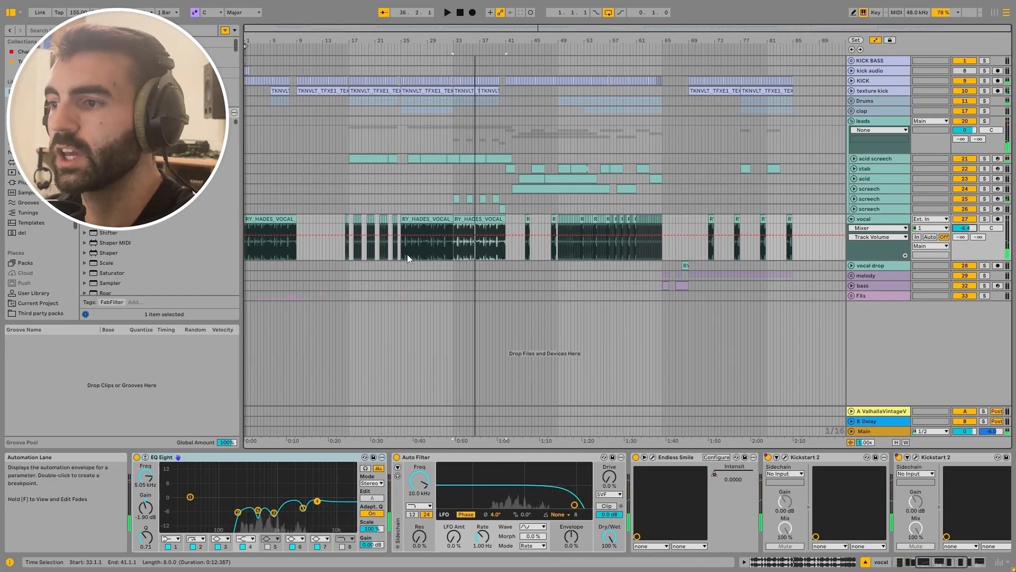
Select the vocal clip at bar 25, and play the chopped vocal clips just before bars 18 and 17 in the full mix
{"action": "scroll", "coordinate": [410, 253], "scroll_direction": "up", "scroll_amount": 5}
{"action": "left_click", "coordinate": [408, 227]}
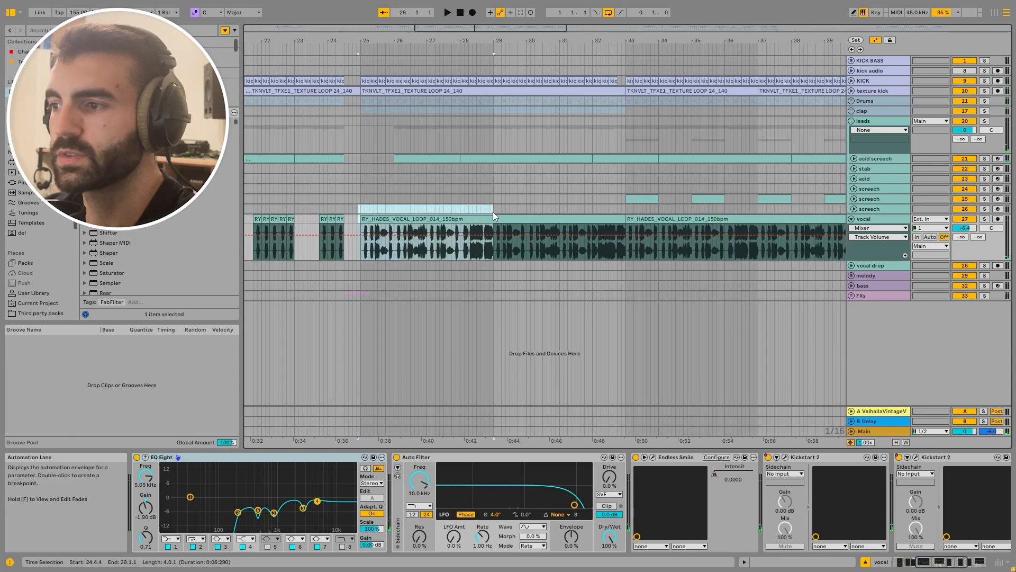
{"action": "scroll", "coordinate": [407, 231], "scroll_direction": "down", "scroll_amount": 5}
{"action": "scroll", "coordinate": [363, 214], "scroll_direction": "up", "scroll_amount": 5}
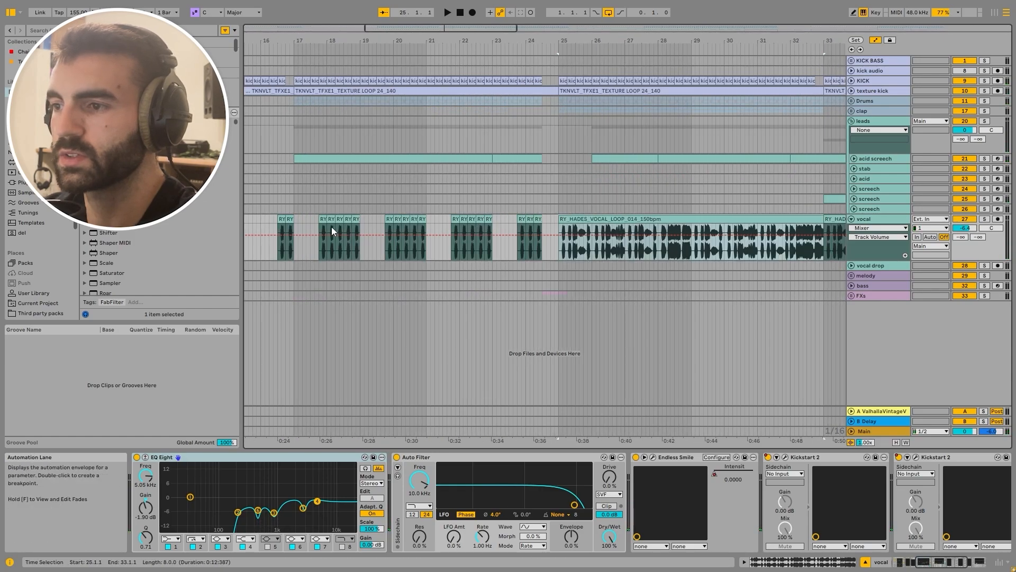
{"action": "left_click", "coordinate": [321, 217]}
{"action": "key", "text": "space"}
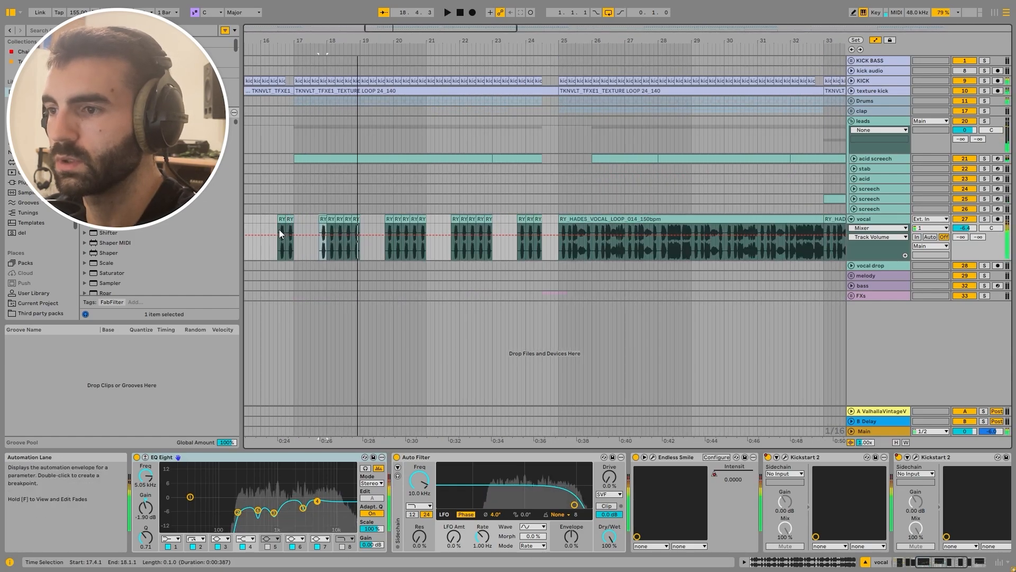
{"action": "left_click", "coordinate": [279, 224]}
{"action": "key", "text": "space"}
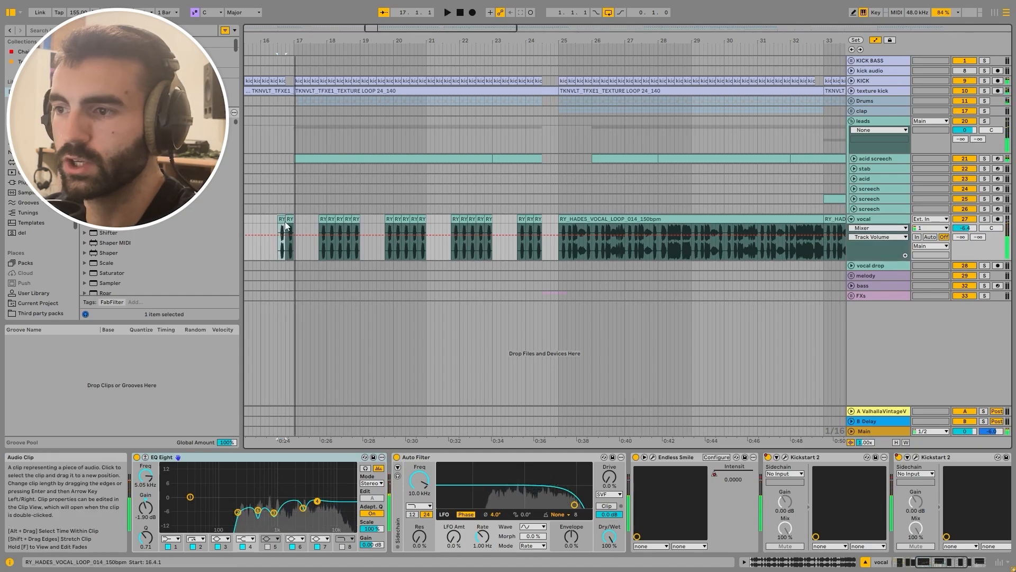
Select the chopped vocal clips just before bar 17, then the ones from 18.2.1 to 19.1.1
{"action": "left_click", "coordinate": [289, 218], "text": "shift"}
{"action": "left_click", "coordinate": [338, 220]}
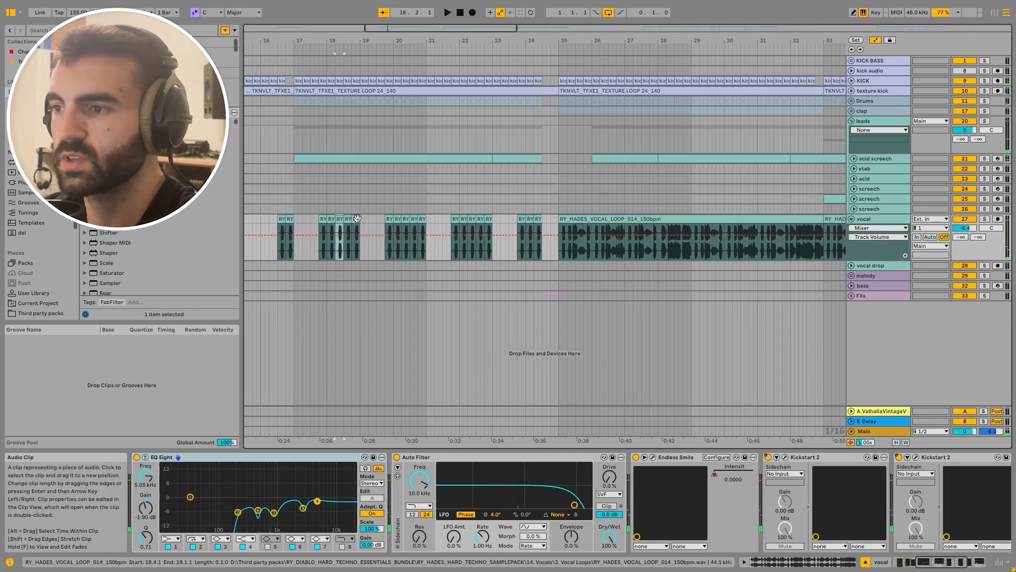
{"action": "left_click", "coordinate": [357, 219], "text": "shift"}
Play the short vocal clip at bar 72 in the full mix
{"action": "key", "text": "w"}
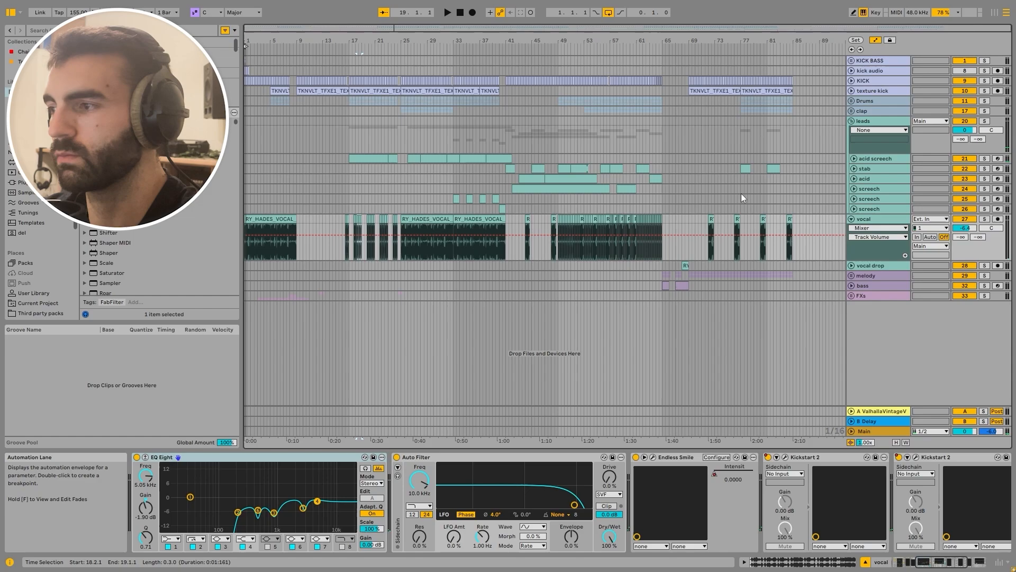
{"action": "scroll", "coordinate": [711, 227], "scroll_direction": "up", "scroll_amount": 10, "text": "ctrl"}
{"action": "left_click", "coordinate": [739, 219]}
{"action": "key", "text": "space"}
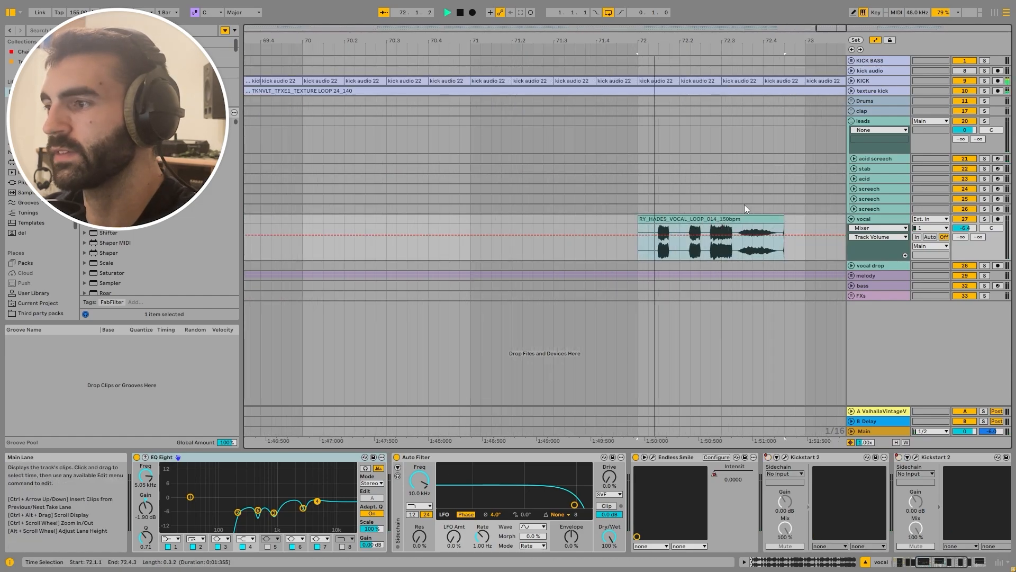
{"action": "key", "text": "space"}
Examine the repeated vocal chops around bar 57 up close
{"action": "scroll", "coordinate": [726, 193], "scroll_direction": "down", "scroll_amount": 10, "text": "ctrl"}
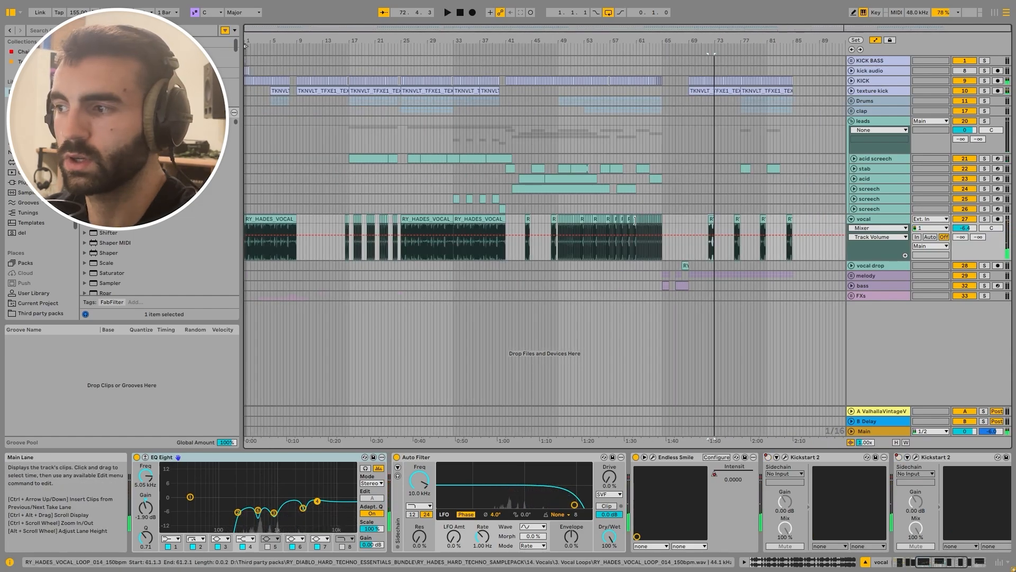
{"action": "scroll", "coordinate": [631, 223], "scroll_direction": "up", "scroll_amount": 5, "text": "ctrl"}
{"action": "scroll", "coordinate": [619, 235], "scroll_direction": "up", "scroll_amount": 3, "text": "ctrl"}
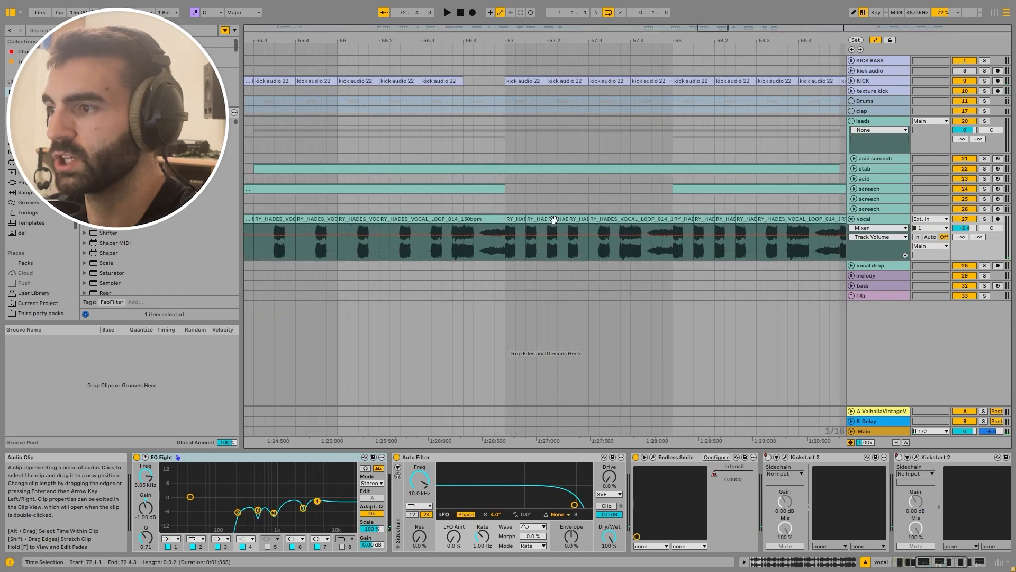
{"action": "scroll", "coordinate": [618, 236], "scroll_direction": "down", "scroll_amount": 10, "text": "ctrl"}
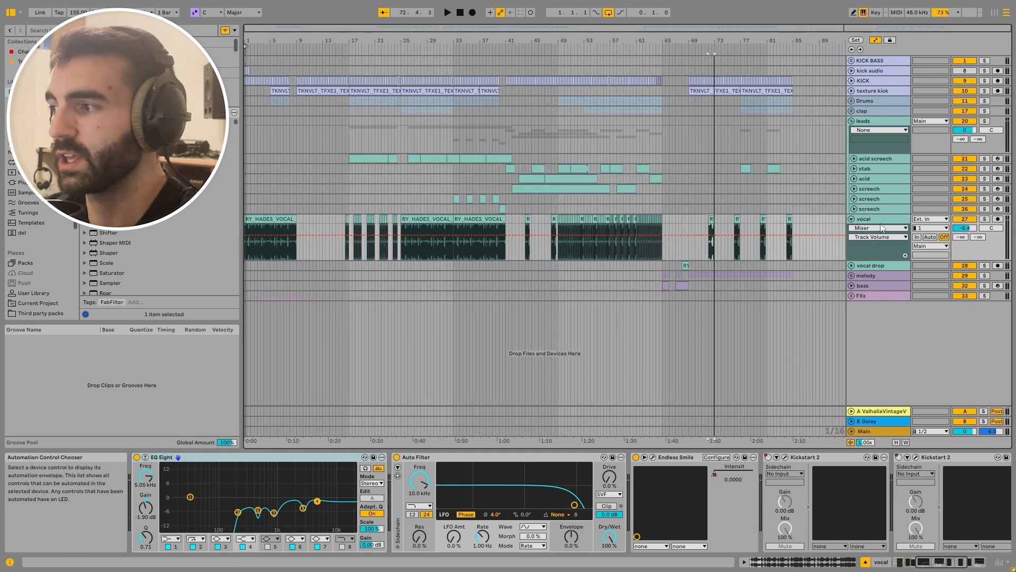
Group the vocal track's effect devices into a single audio effect rack
{"action": "scroll", "coordinate": [958, 526], "scroll_direction": "left", "scroll_amount": 5}
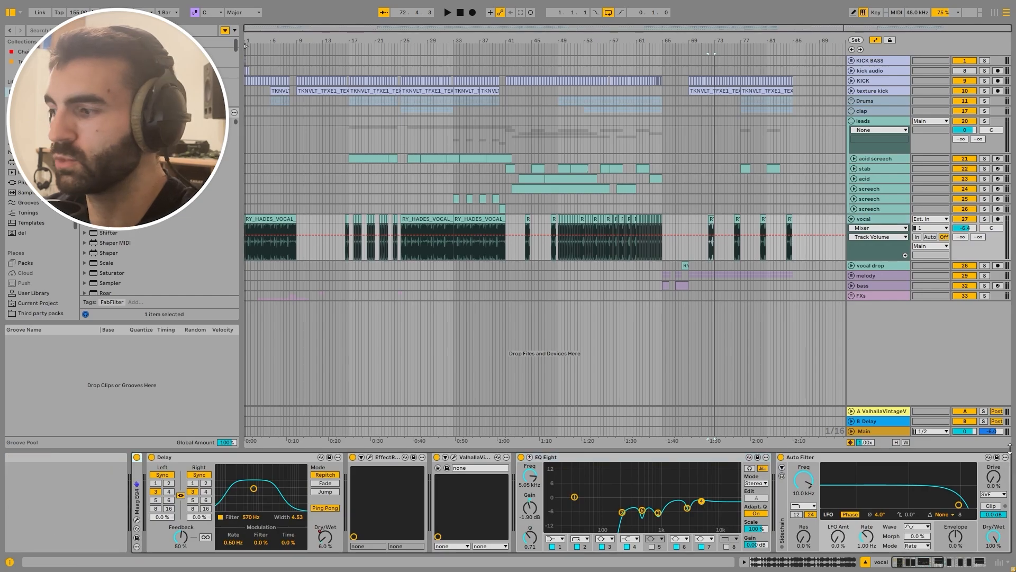
{"action": "left_click", "coordinate": [135, 485]}
{"action": "key", "text": "super+g"}
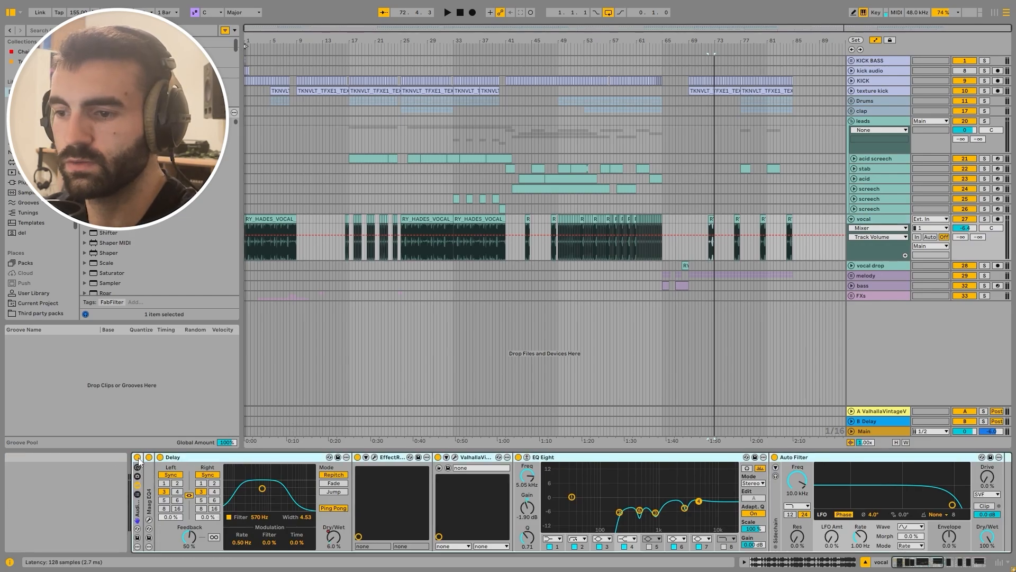
Compare the vocal from about bar 52 with its effect rack switched off and back on
{"action": "left_click", "coordinate": [137, 458]}
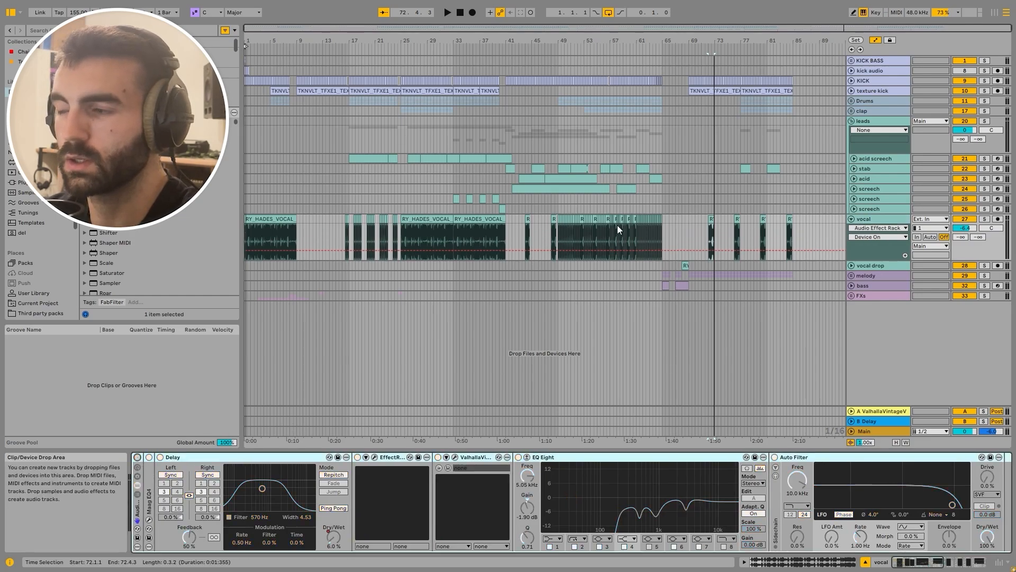
{"action": "left_click", "coordinate": [581, 230]}
{"action": "key", "text": "space"}
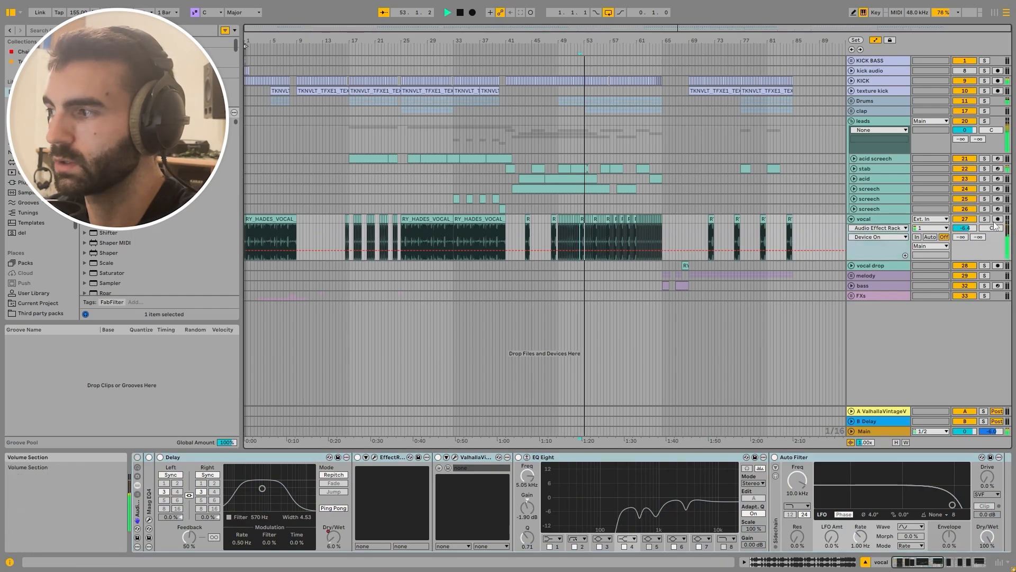
{"action": "left_click", "coordinate": [138, 458]}
{"action": "key", "text": "space"}
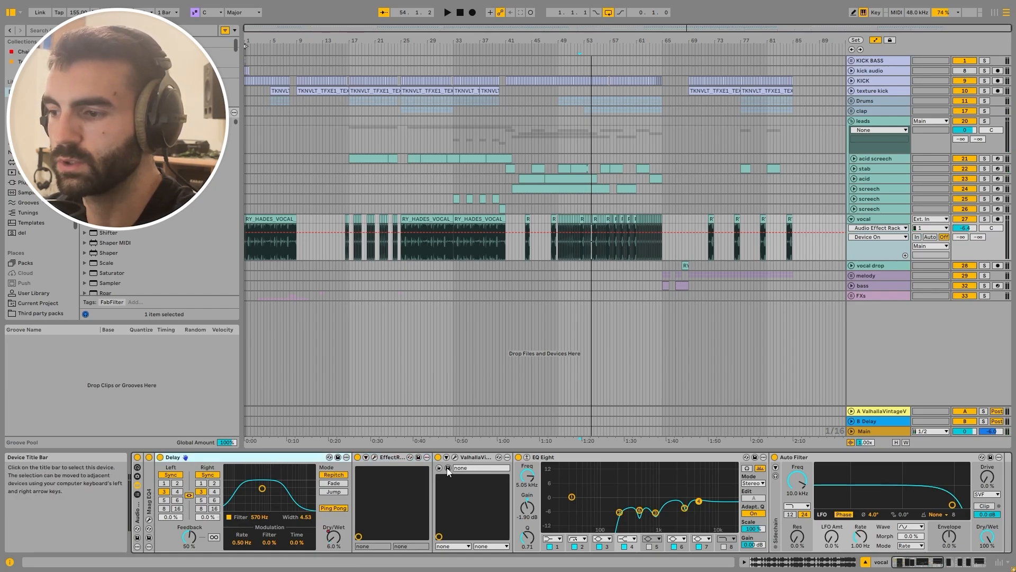
Unfold and solo the vocal drop track, and play its clip at bar 68
{"action": "left_click", "coordinate": [851, 229]}
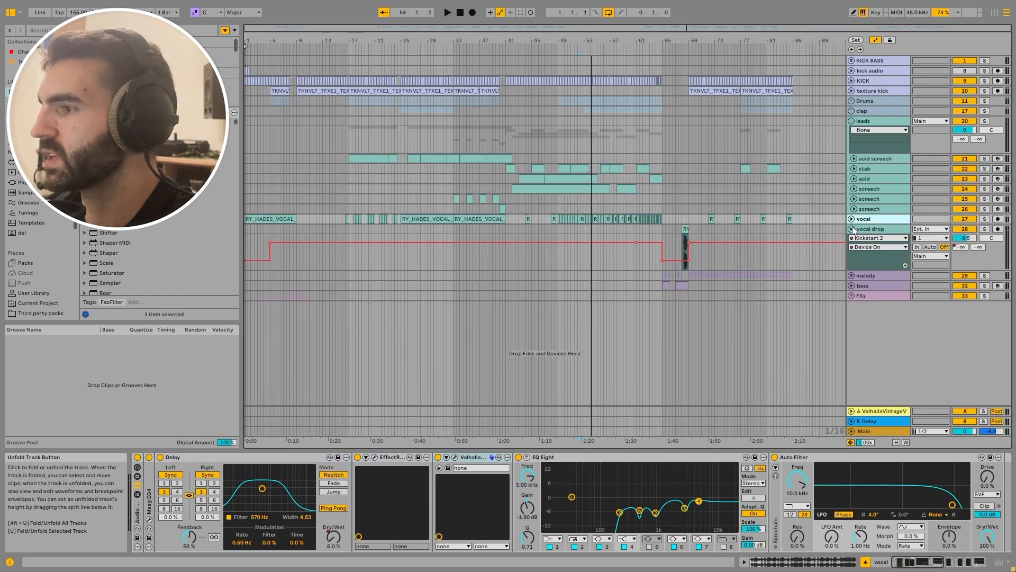
{"action": "left_click", "coordinate": [873, 229]}
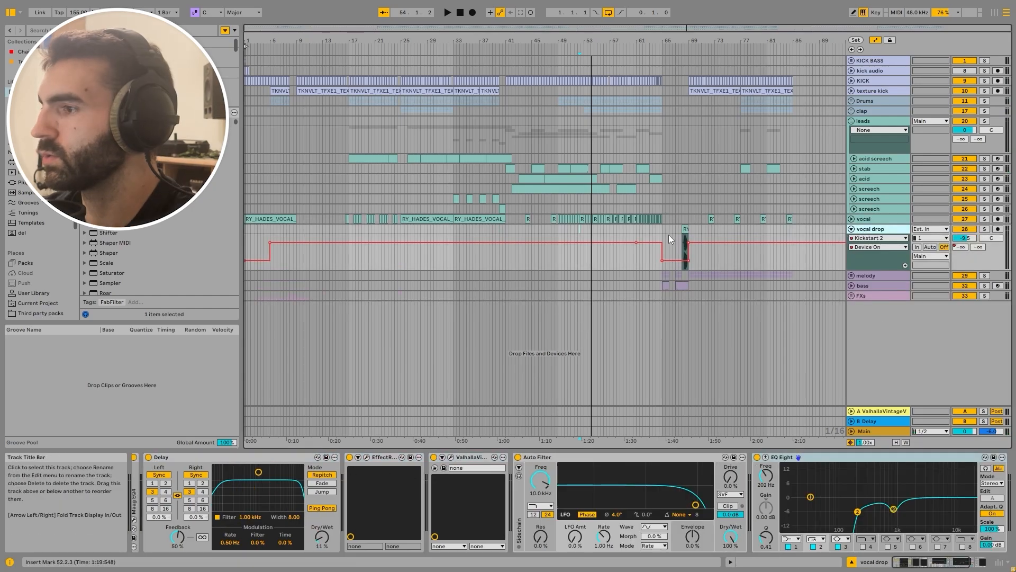
{"action": "left_click", "coordinate": [685, 229]}
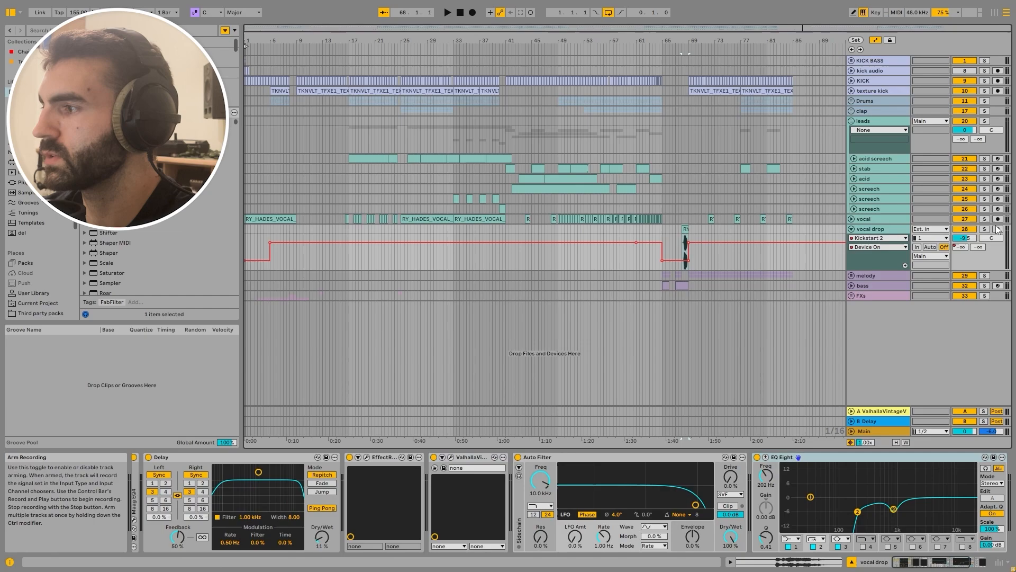
{"action": "left_click", "coordinate": [986, 230]}
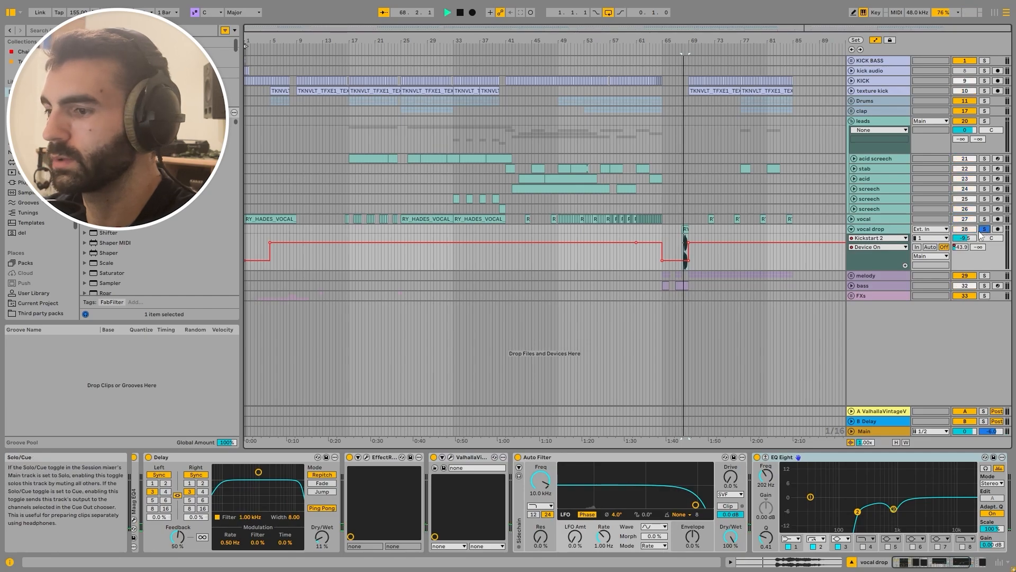
{"action": "key", "text": "space"}
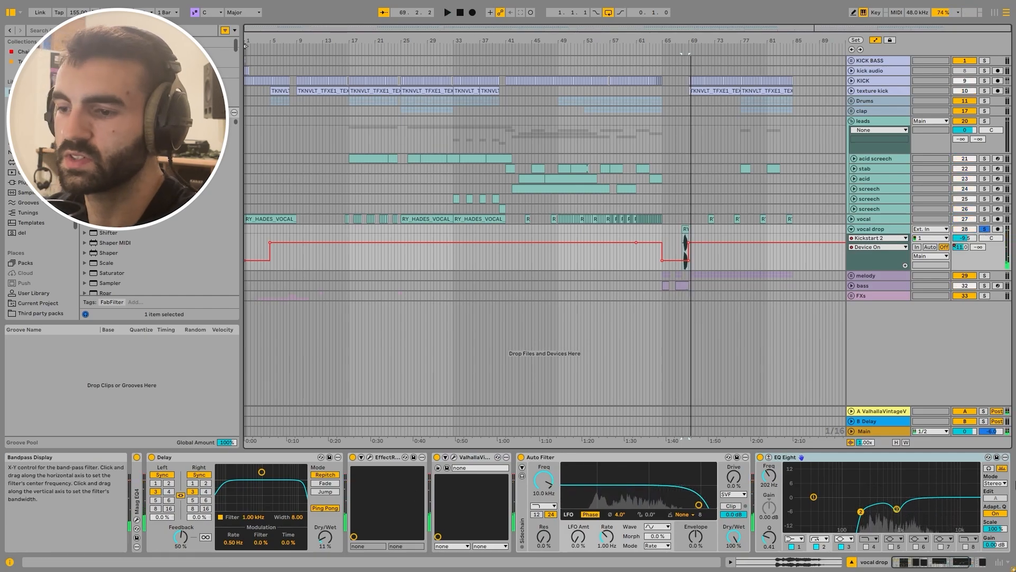
Show the Kickstart 2 on/off automation on the vocal drop track around its clip at bar 68
{"action": "left_click", "coordinate": [930, 564]}
{"action": "right_click", "coordinate": [836, 459]}
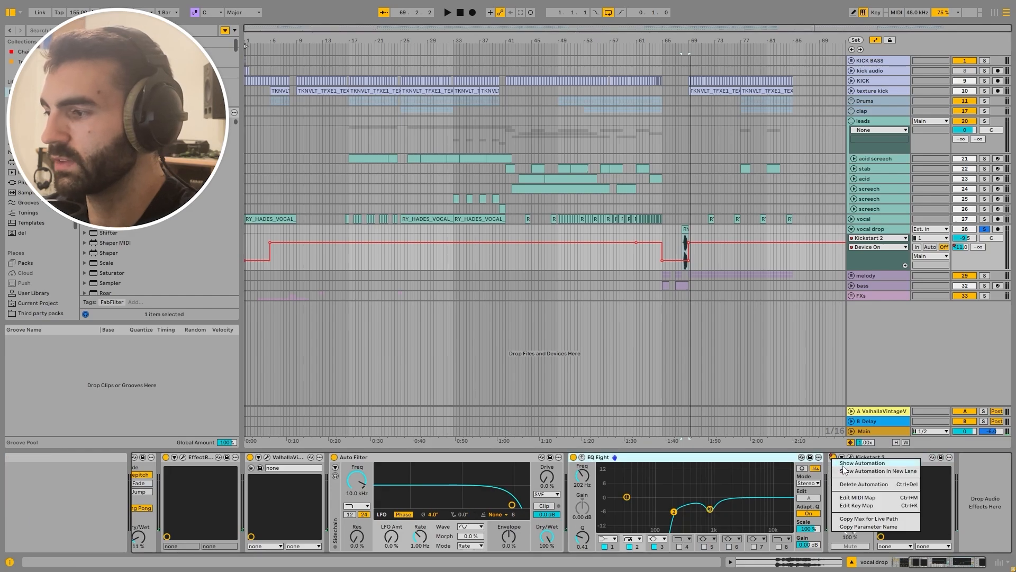
{"action": "left_click", "coordinate": [844, 465]}
{"action": "scroll", "coordinate": [688, 230], "scroll_direction": "up", "scroll_amount": 8}
{"action": "left_click", "coordinate": [668, 220]}
{"action": "left_click", "coordinate": [662, 229]}
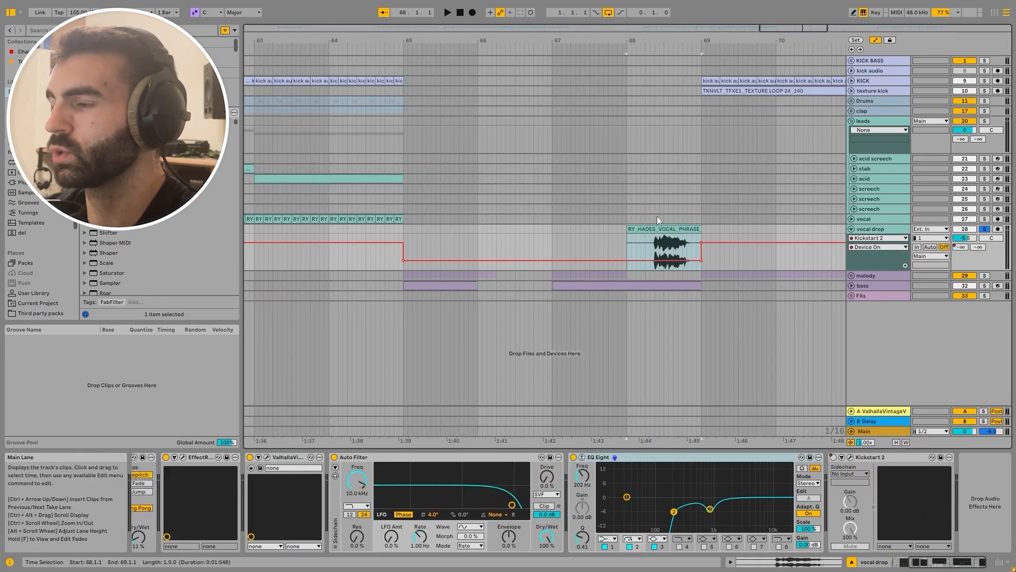
Highlight the kickless gap from bar 68 to just past bar 69 and play the soloed vocal drop clip
{"action": "left_click_drag", "start_coordinate": [630, 95], "coordinate": [702, 97]}
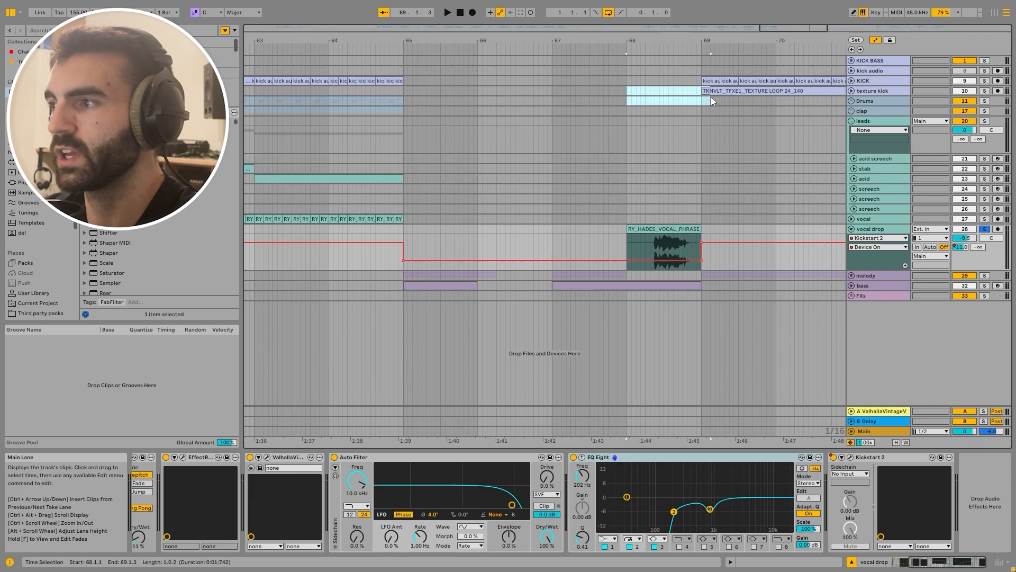
{"action": "left_click", "coordinate": [703, 243]}
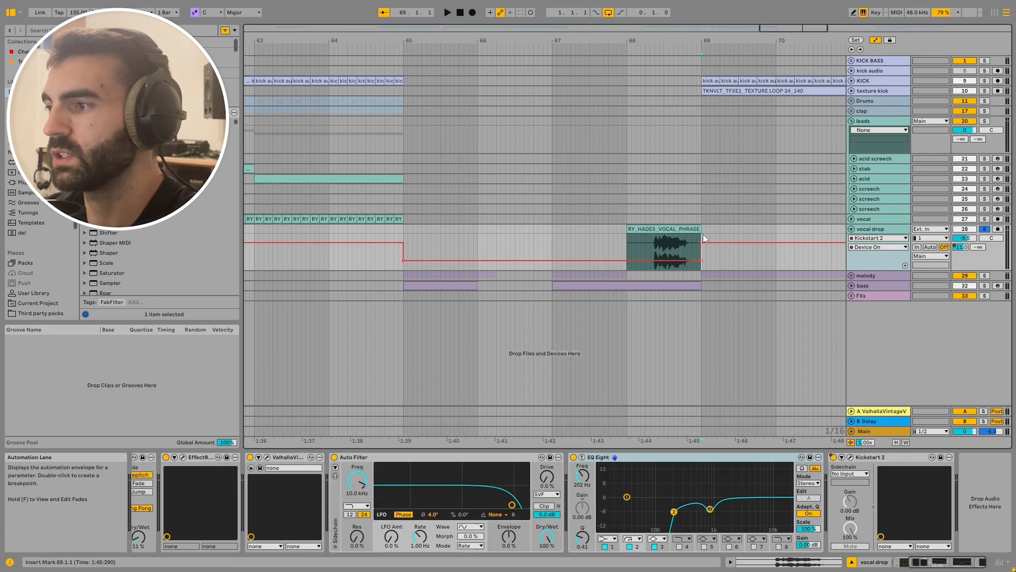
{"action": "key", "text": "space"}
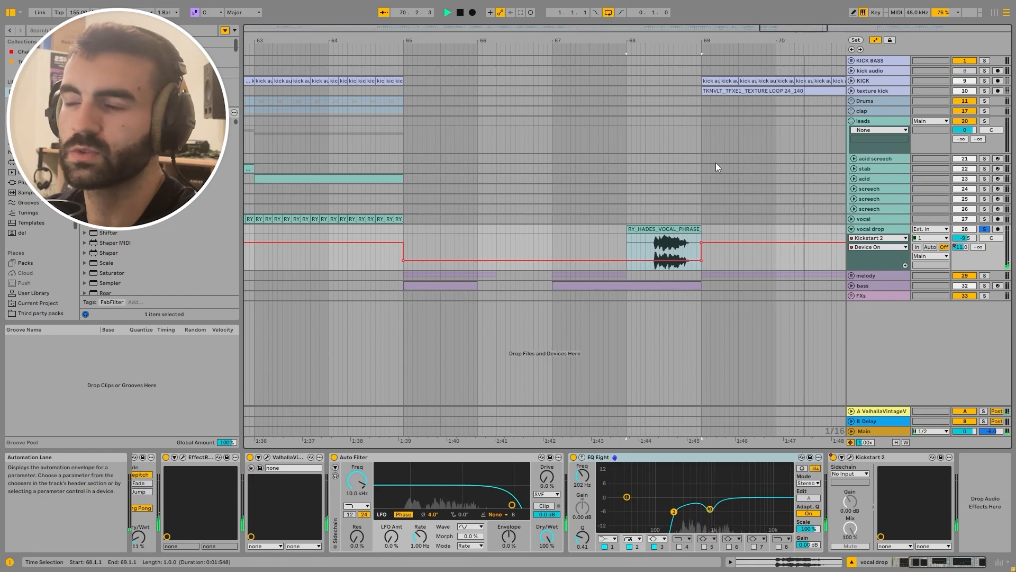
Unsolo the vocal drop track, play the full mix from the kick at bar 69, and fold the track
{"action": "key", "text": "w"}
{"action": "scroll", "coordinate": [691, 84], "scroll_direction": "up", "scroll_amount": 10}
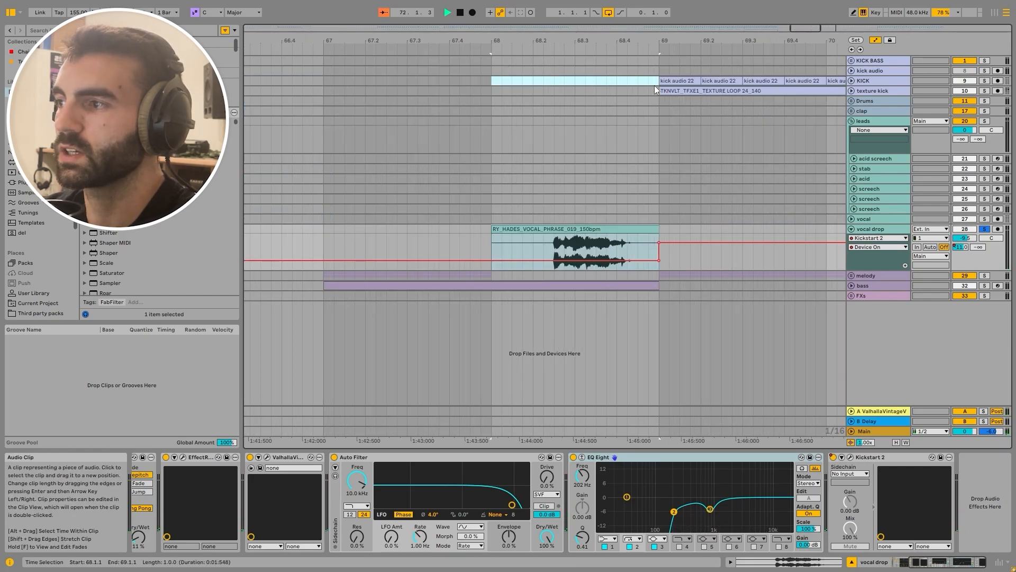
{"action": "left_click", "coordinate": [664, 82]}
{"action": "scroll", "coordinate": [665, 104], "scroll_direction": "down", "scroll_amount": 8}
{"action": "key", "text": "space"}
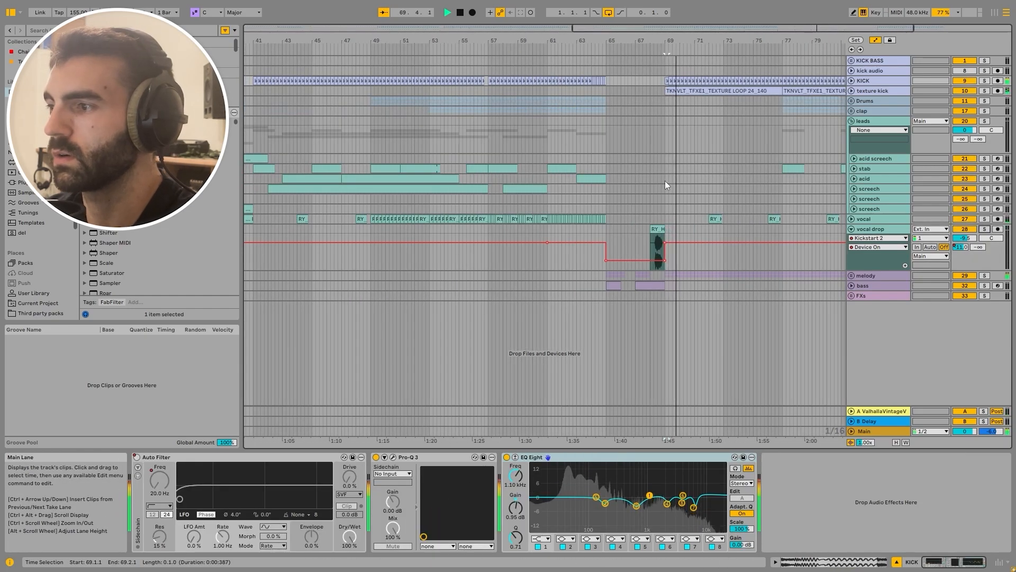
{"action": "left_click", "coordinate": [852, 229]}
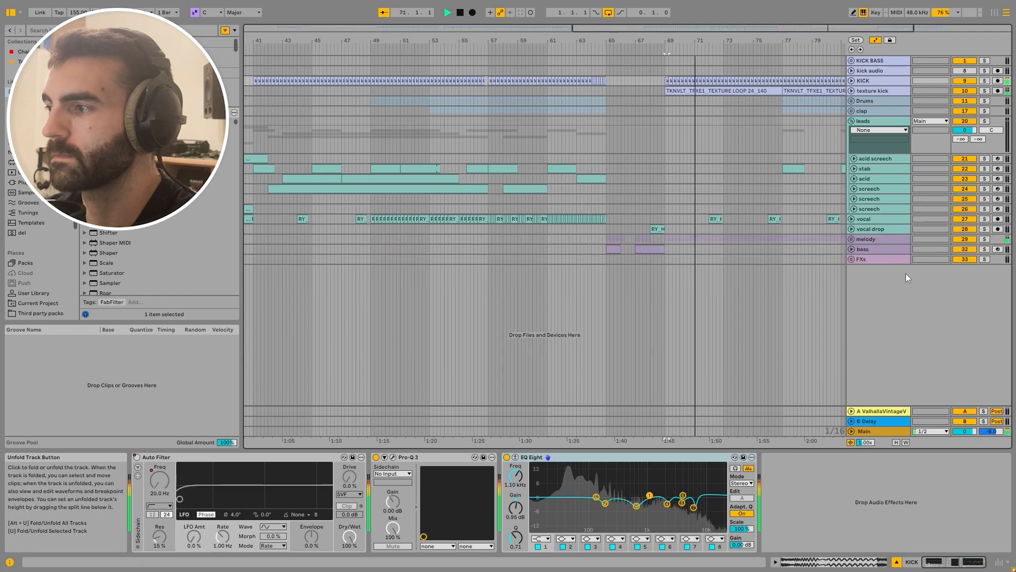
{"action": "key", "text": "space"}
Unfold the melody group and select the first melody clip at bar 65
{"action": "left_click", "coordinate": [870, 238]}
{"action": "key", "text": "w"}
{"action": "left_click", "coordinate": [851, 239]}
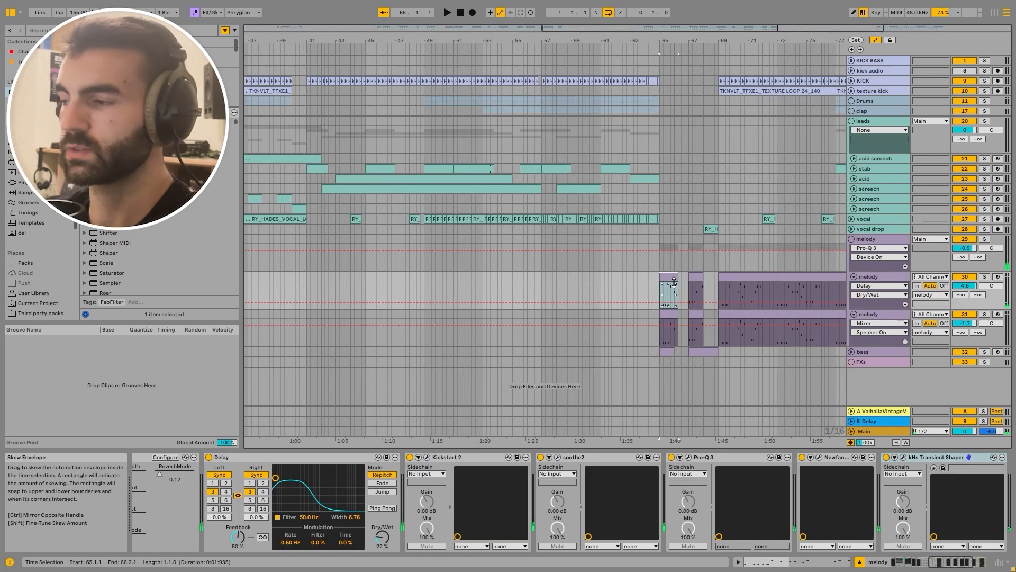
{"action": "key", "text": "minus"}
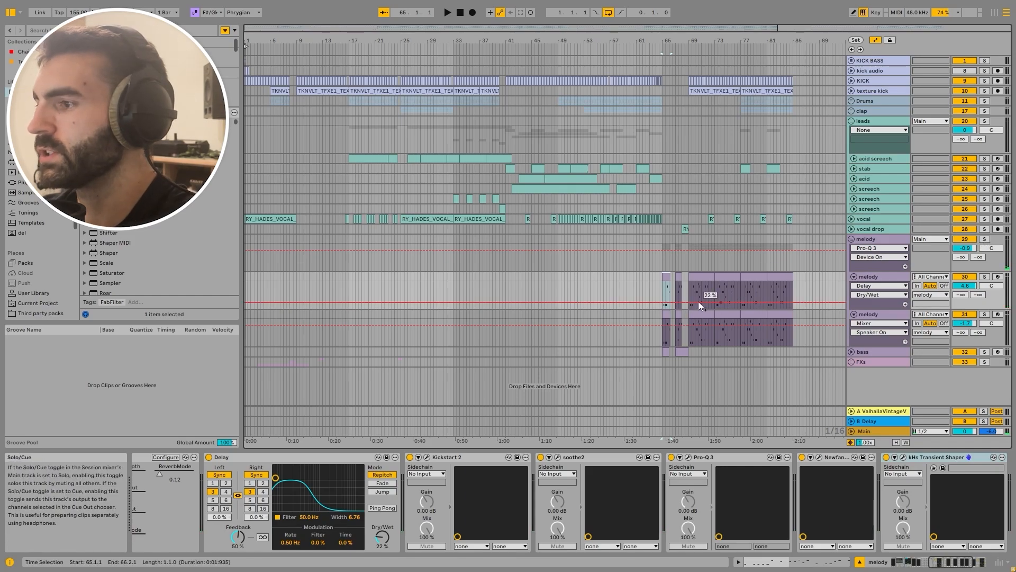
Select the melody clip at bar 69 and open the Serum synth at the start of that track's device chain
{"action": "scroll", "coordinate": [708, 293], "scroll_direction": "up", "scroll_amount": 8}
{"action": "scroll", "coordinate": [393, 267], "scroll_direction": "down", "scroll_amount": 3}
{"action": "left_click", "coordinate": [482, 279]}
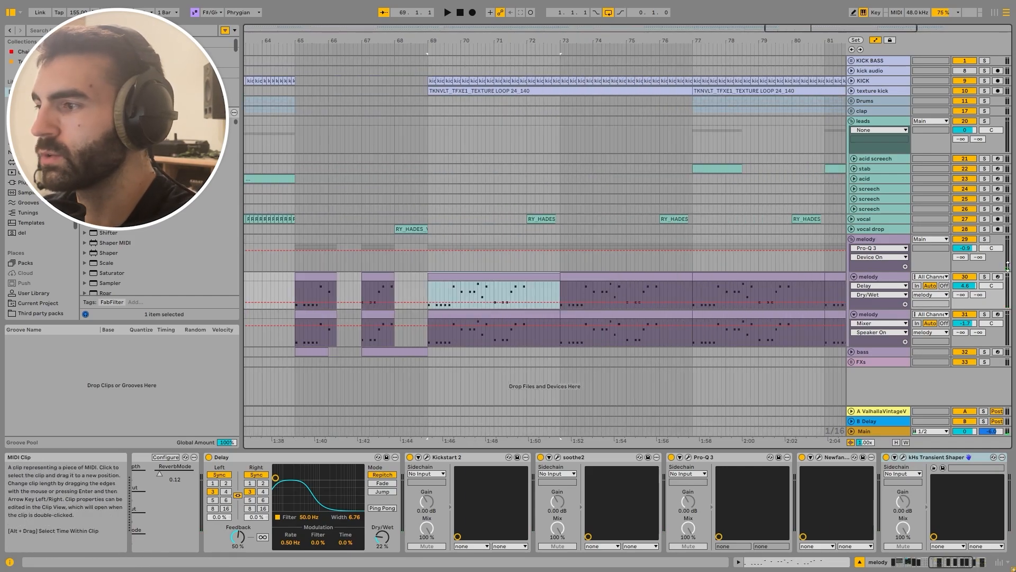
{"action": "scroll", "coordinate": [303, 462], "scroll_direction": "up", "scroll_amount": 10}
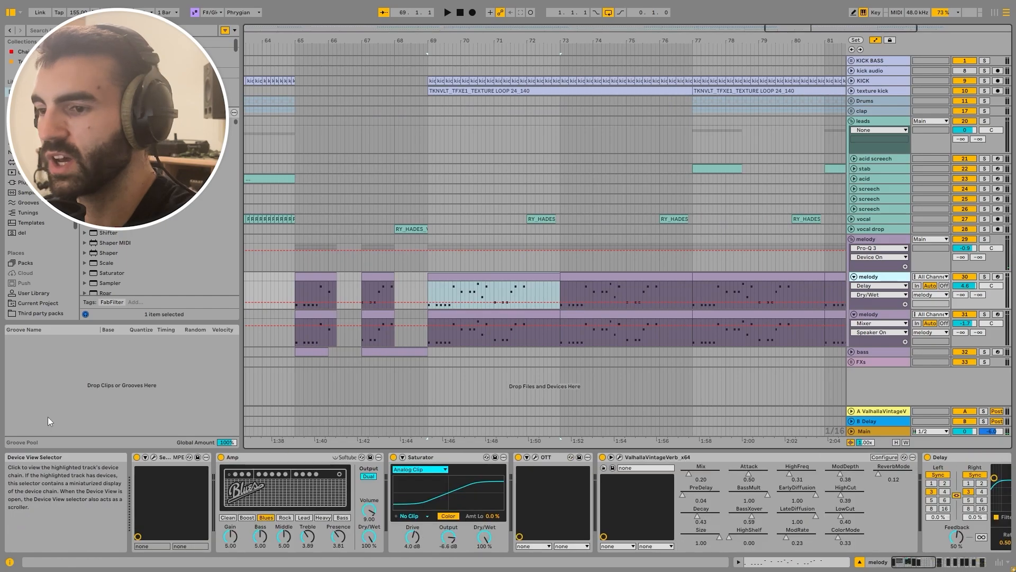
{"action": "left_click", "coordinate": [154, 457]}
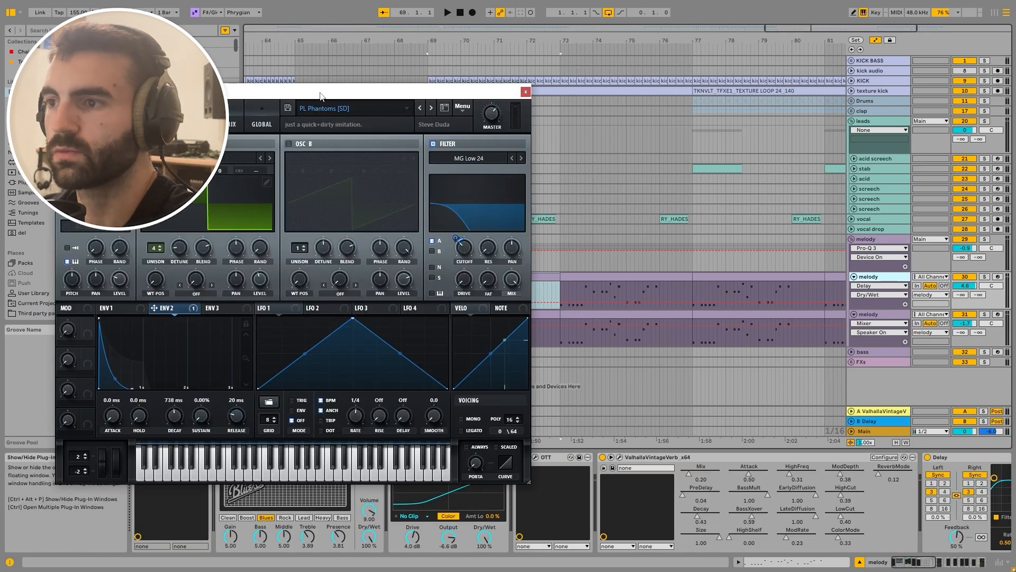
Move the Serum window clear of the webcam and show the PL Phantoms [SD] preset in the Plucked category
{"action": "left_click_drag", "start_coordinate": [321, 96], "coordinate": [440, 78]}
{"action": "left_click", "coordinate": [444, 91]}
{"action": "mouse_move", "coordinate": [479, 178]}
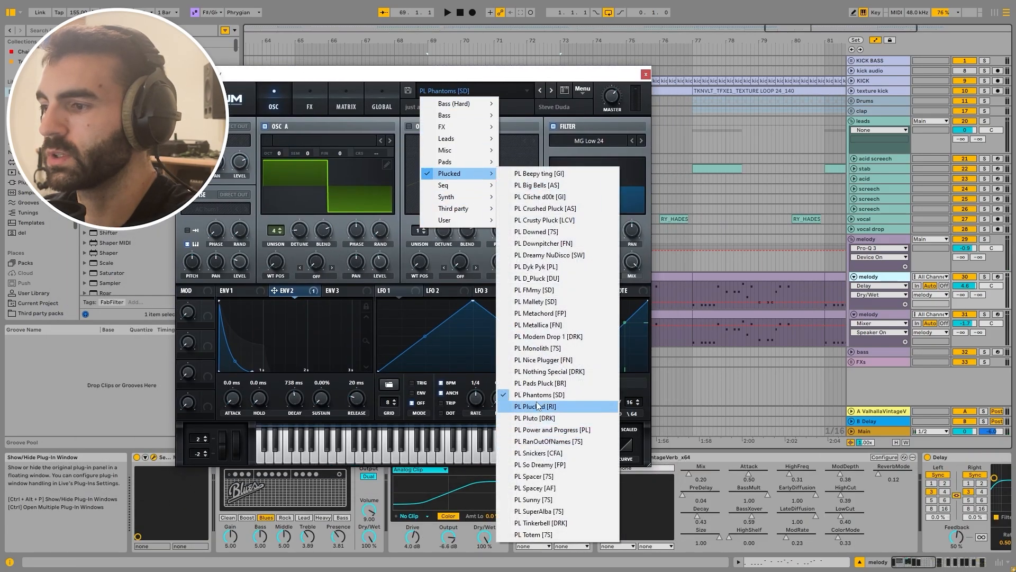
{"action": "left_click", "coordinate": [502, 79]}
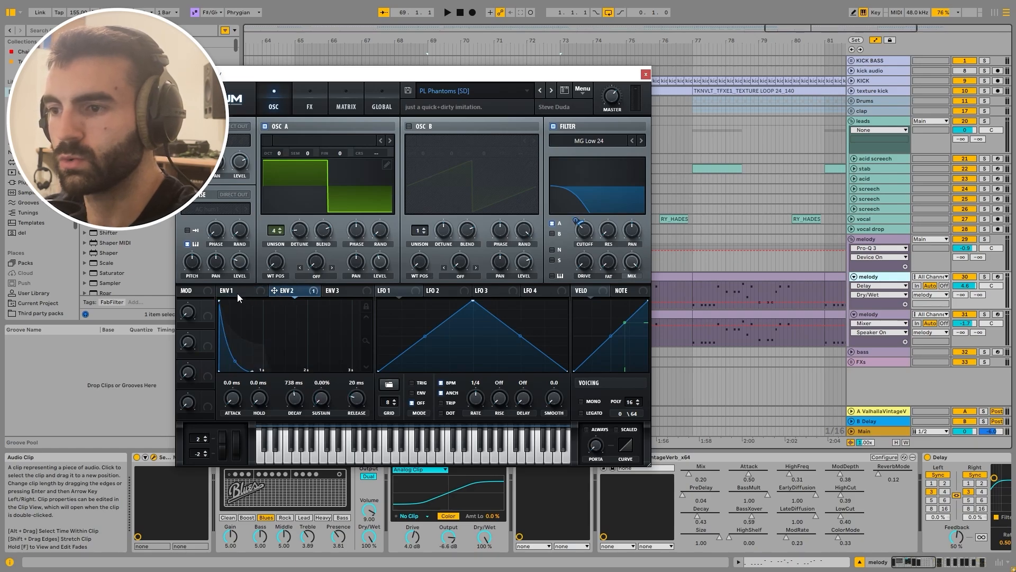
Check the melody patch's effects page and its oscillator page, and close the synth
{"action": "left_click", "coordinate": [309, 104]}
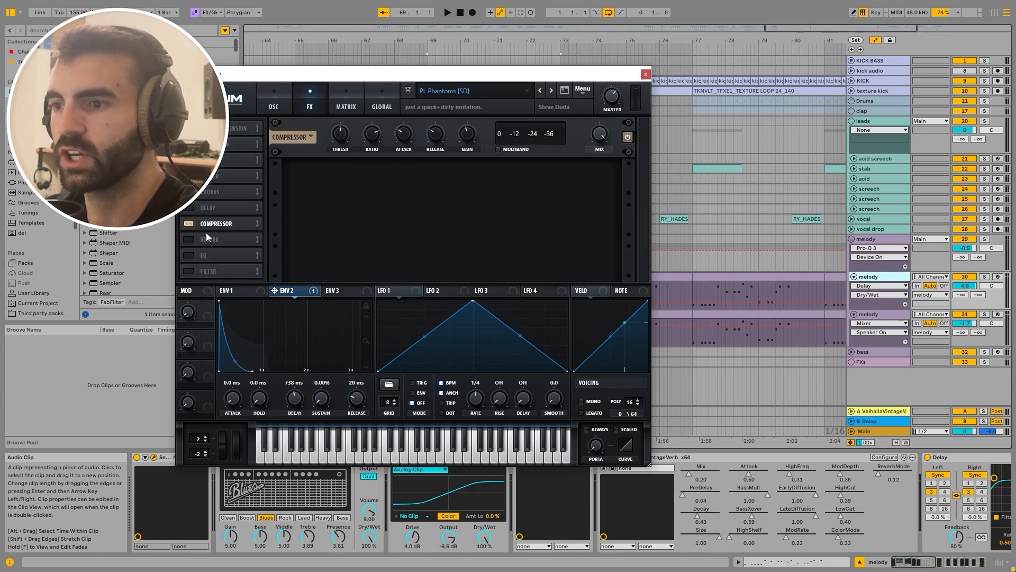
{"action": "left_click", "coordinate": [275, 104]}
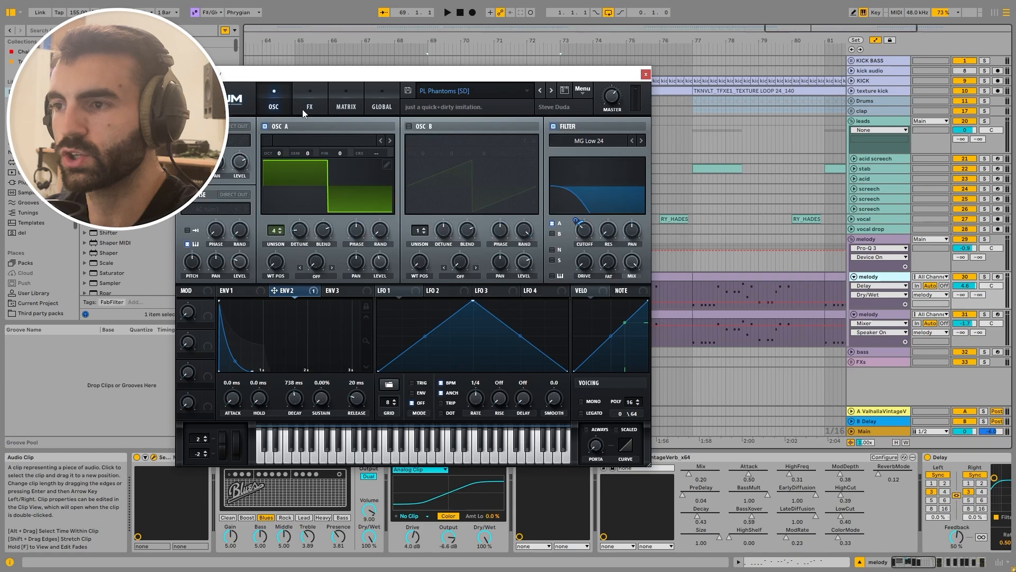
{"action": "left_click", "coordinate": [306, 106]}
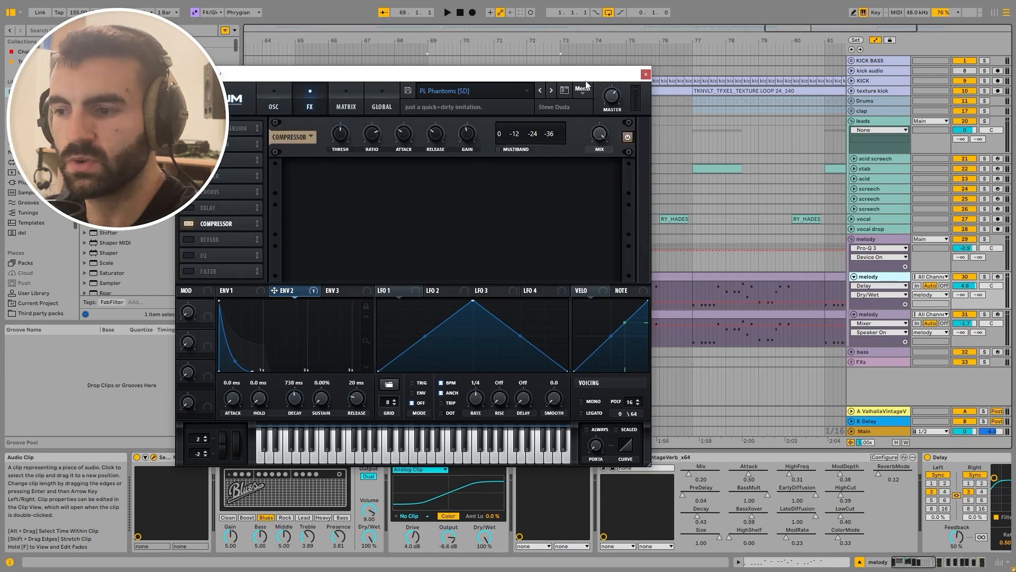
{"action": "left_click", "coordinate": [289, 95]}
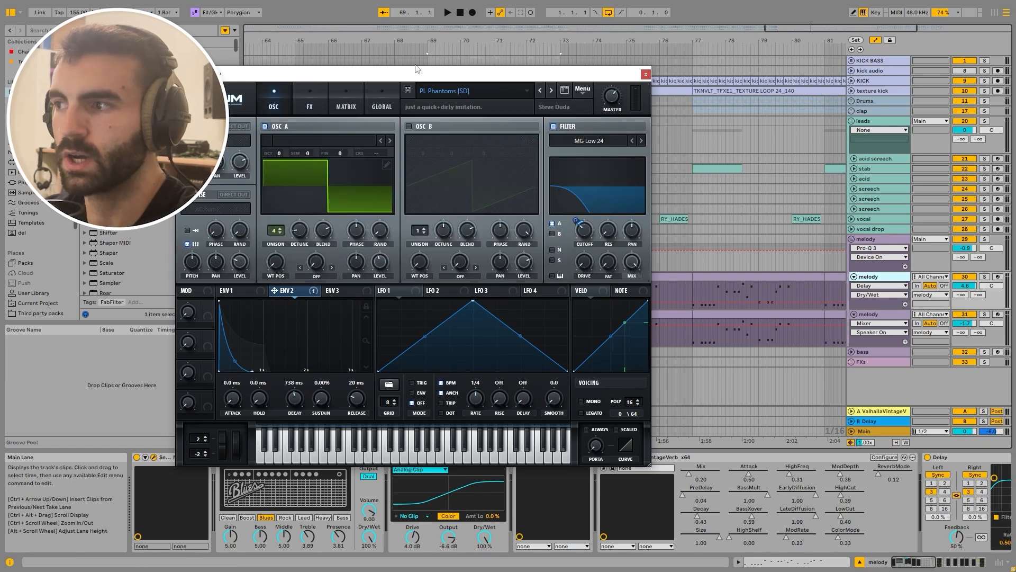
{"action": "left_click", "coordinate": [647, 74]}
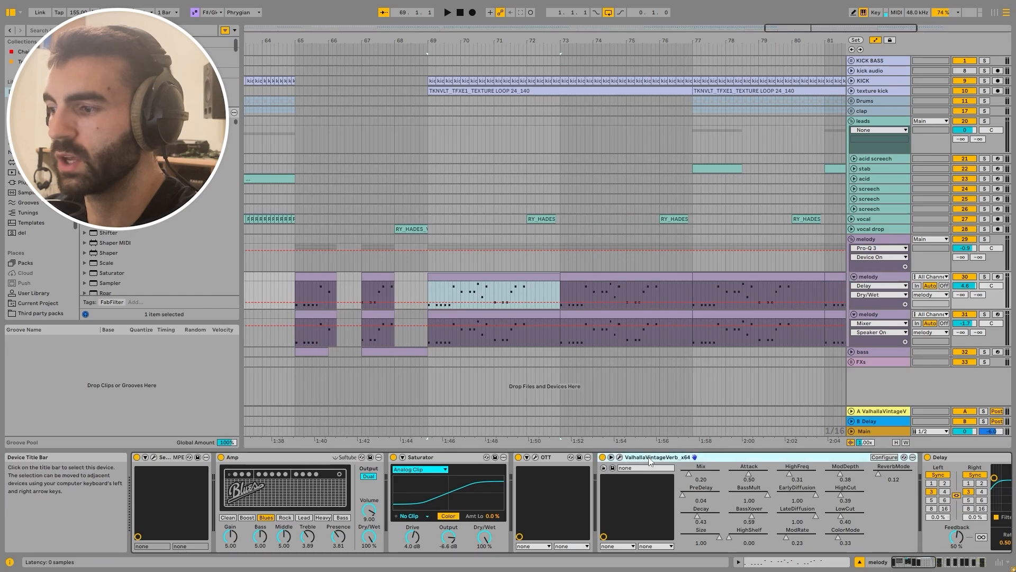
Check the first melody track's OTT, close it, and play the full mix from bar 69 with Amp bypassed and enabled
{"action": "left_click", "coordinate": [536, 458]}
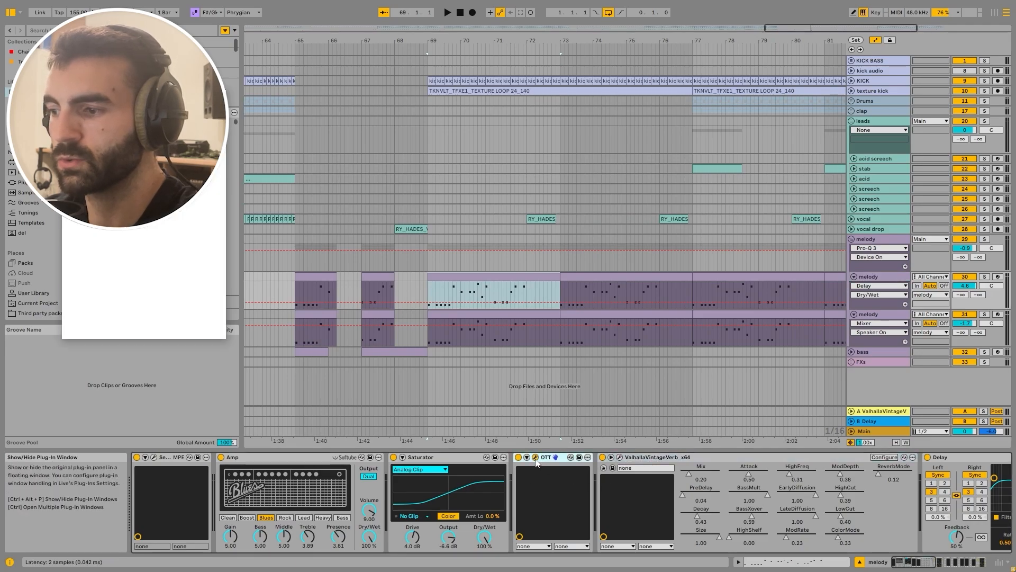
{"action": "left_click", "coordinate": [217, 129]}
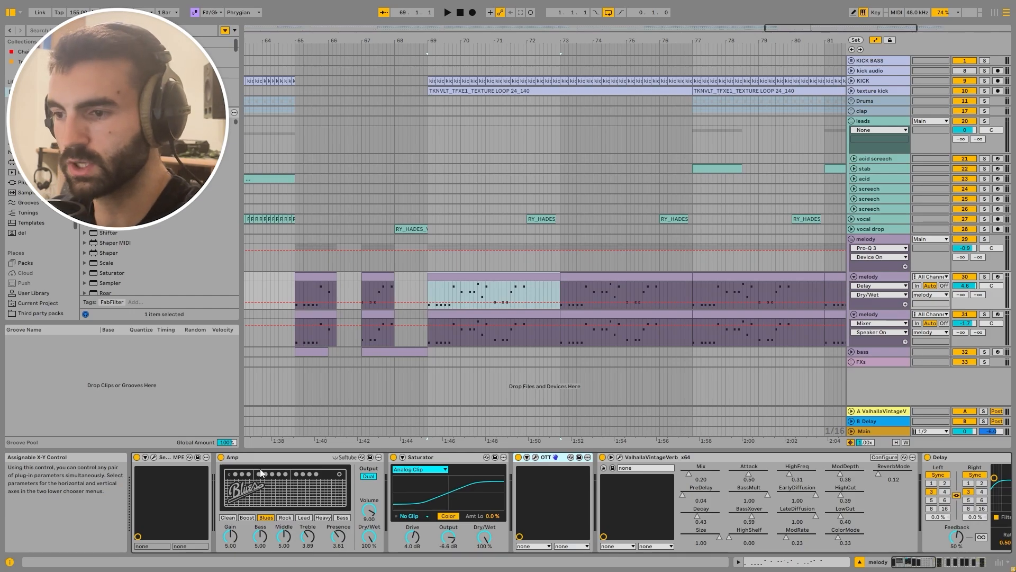
{"action": "left_click", "coordinate": [239, 479]}
{"action": "key", "text": "space"}
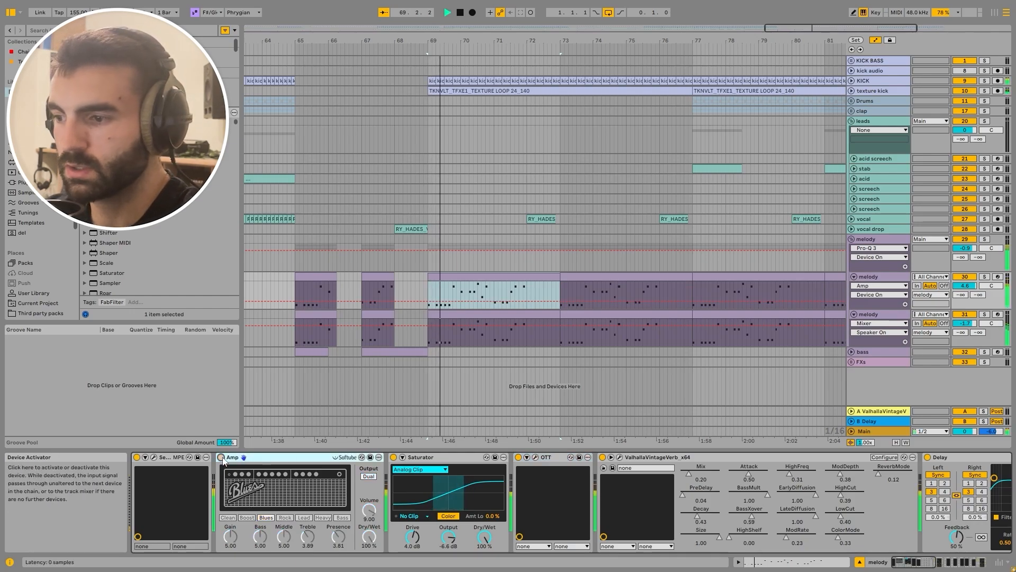
{"action": "key", "text": "space"}
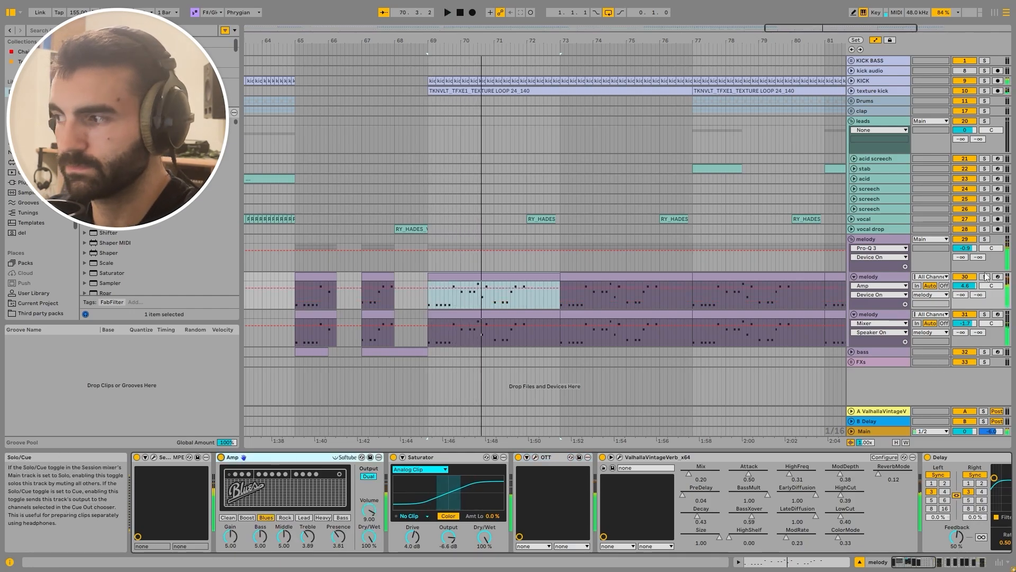
Solo the first melody track and compare its playback with the Amp device off and on
{"action": "left_click", "coordinate": [985, 277]}
{"action": "key", "text": "space"}
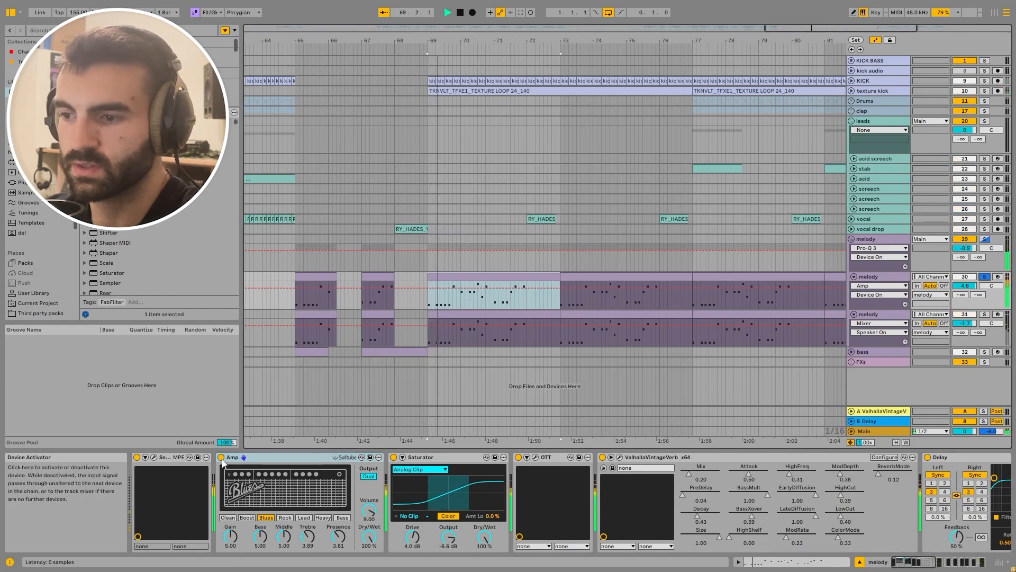
{"action": "left_click", "coordinate": [221, 458]}
{"action": "left_click", "coordinate": [221, 457]}
{"action": "key", "text": "space"}
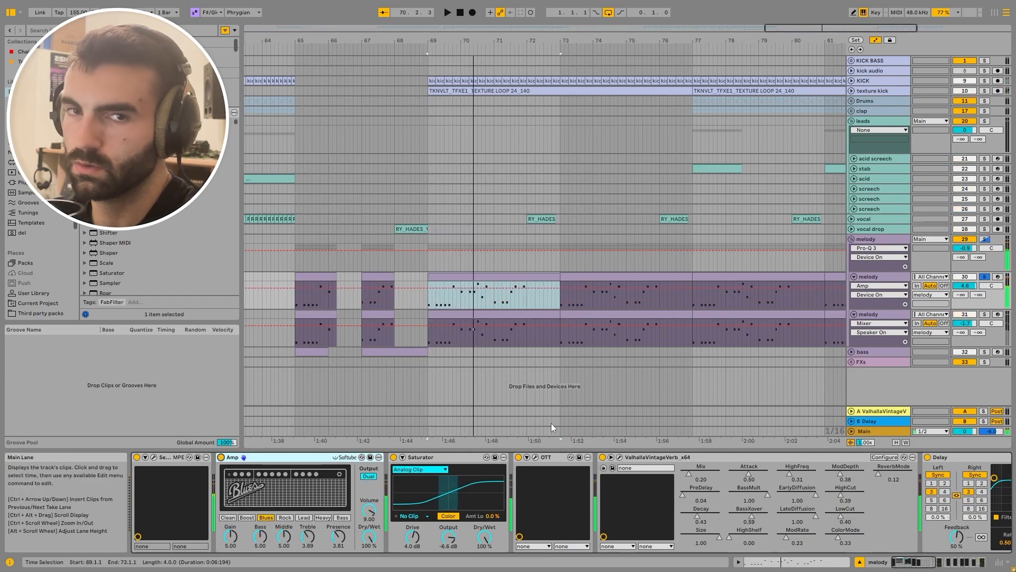
Compare the soloed melody group's playback with its audio effect rack off and on, and check the rack's OTT plug-in
{"action": "key", "text": "Up"}
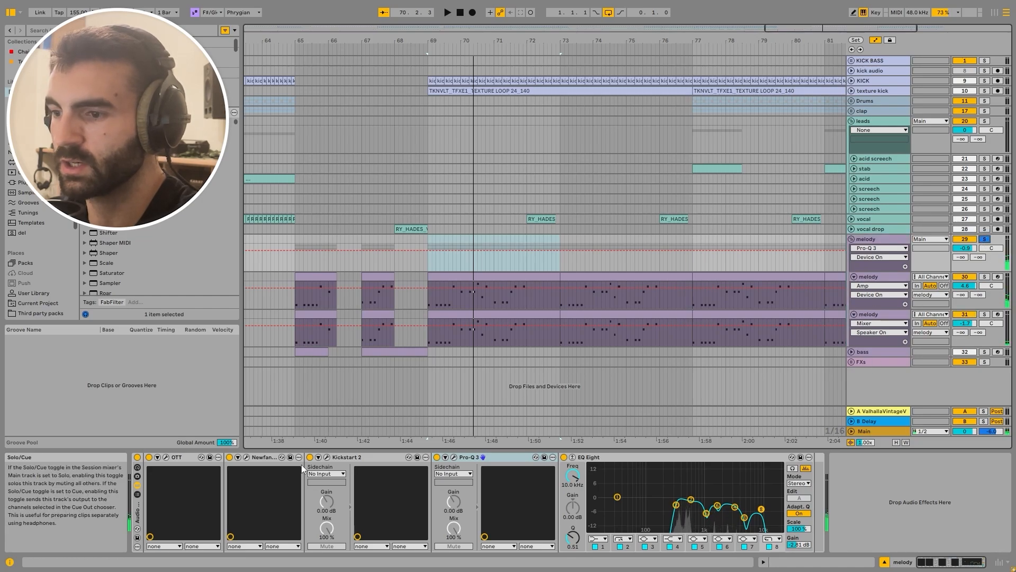
{"action": "left_click", "coordinate": [139, 457]}
{"action": "key", "text": "space"}
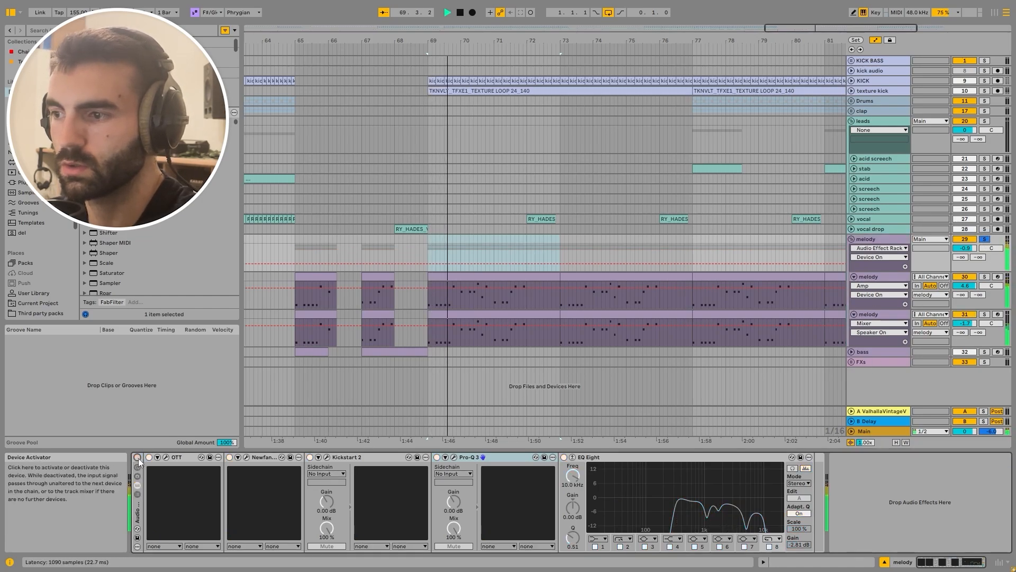
{"action": "left_click", "coordinate": [137, 458]}
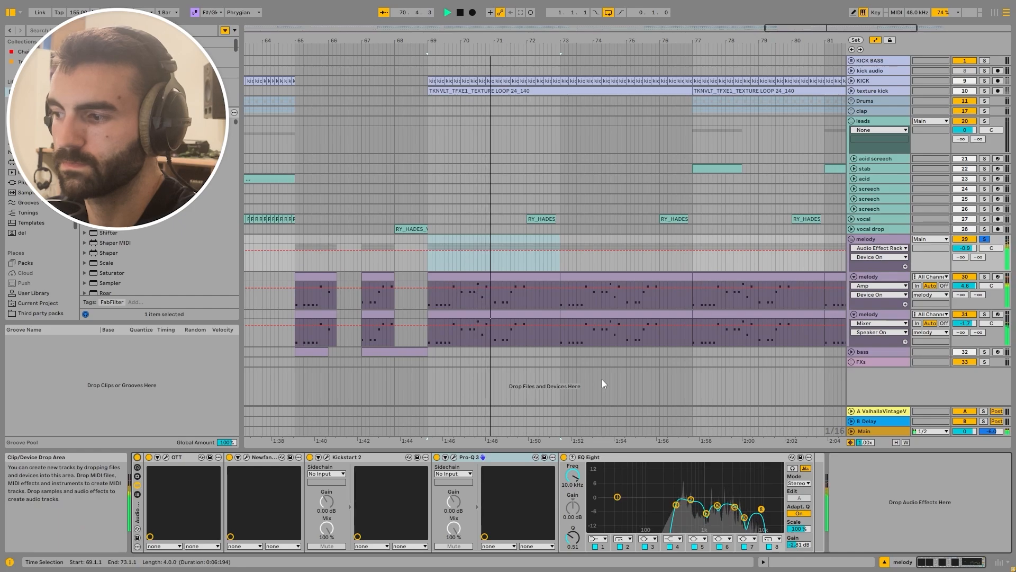
{"action": "key", "text": "space"}
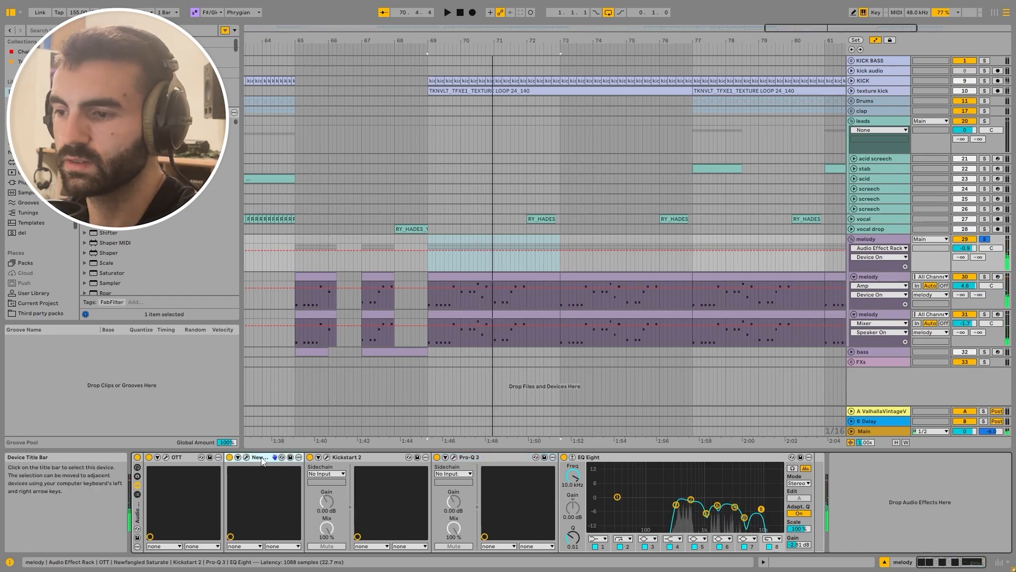
{"action": "left_click", "coordinate": [166, 458]}
{"action": "left_click", "coordinate": [234, 129]}
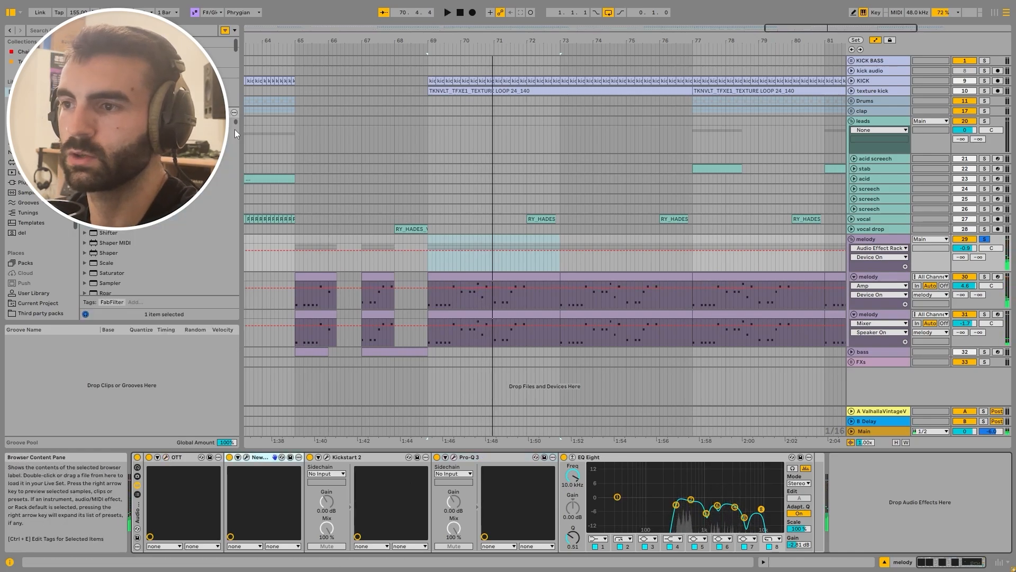
Select the first melody track's clip at bar 69 and play it with the track soloed
{"action": "left_click", "coordinate": [881, 276]}
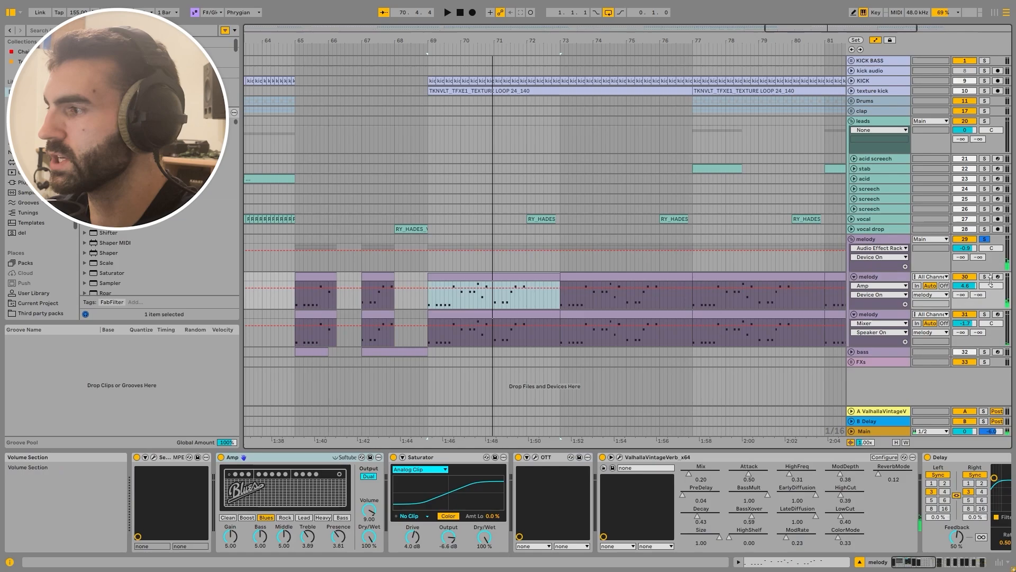
{"action": "left_click", "coordinate": [483, 277]}
{"action": "key", "text": "space"}
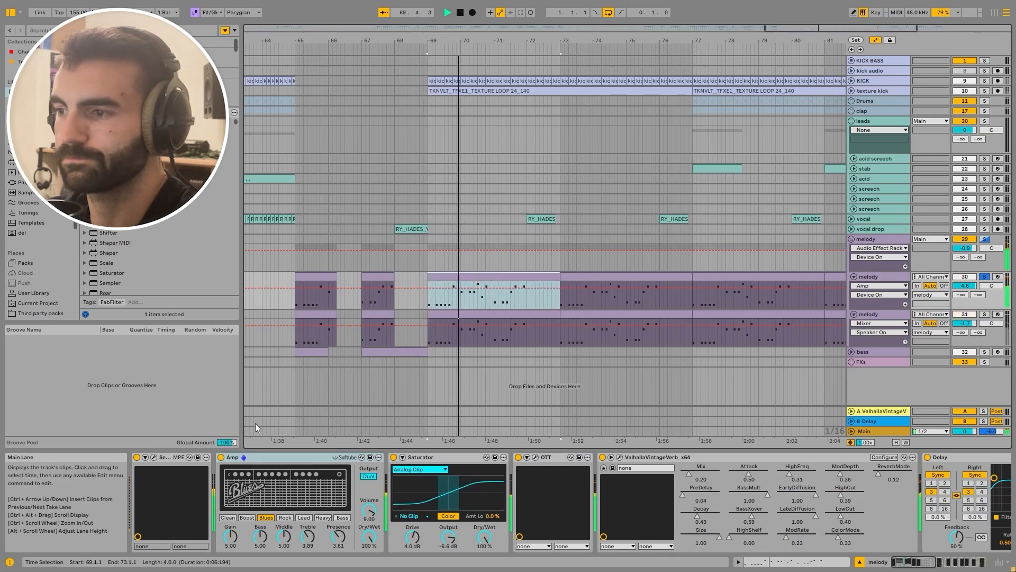
{"action": "key", "text": "space"}
Solo the second melody track and play its clip from bar 69
{"action": "left_click", "coordinate": [492, 316]}
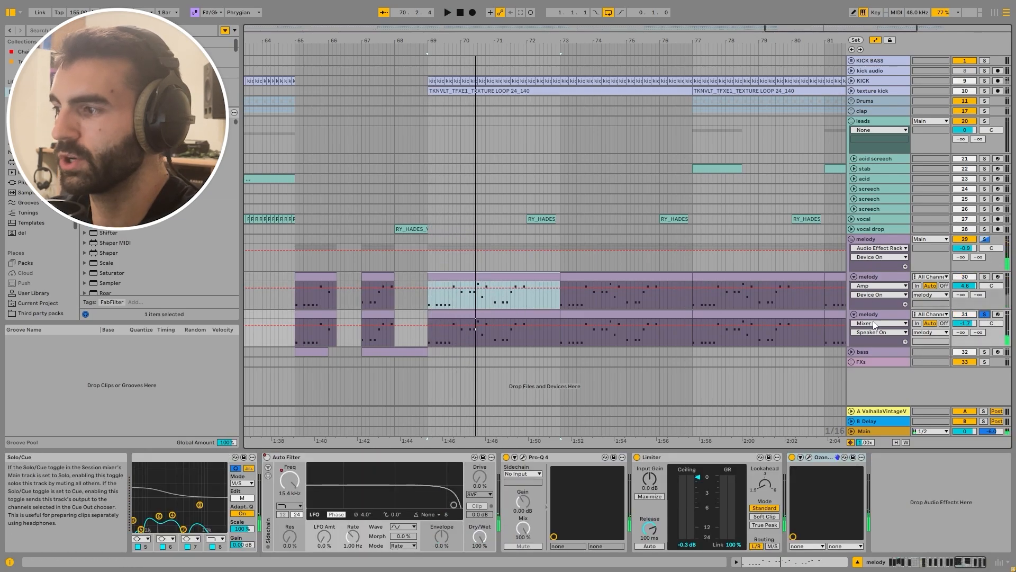
{"action": "key", "text": "space"}
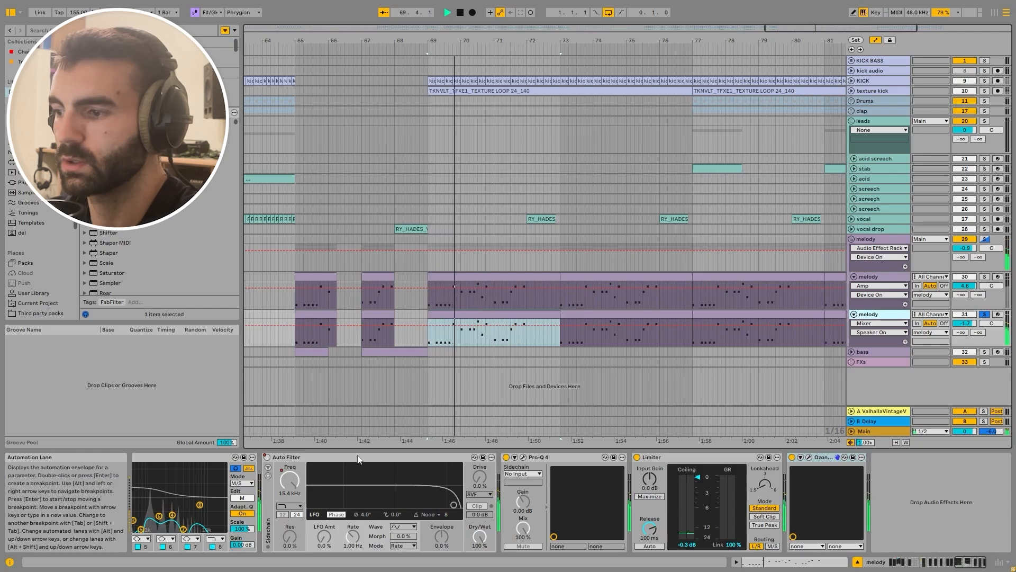
{"action": "key", "text": "space"}
Examine the Pro-Q 3 curve in the second melody track's device chain during playback, and close the plug-in
{"action": "left_click_drag", "start_coordinate": [980, 562], "coordinate": [937, 561]}
{"action": "left_click", "coordinate": [907, 457]}
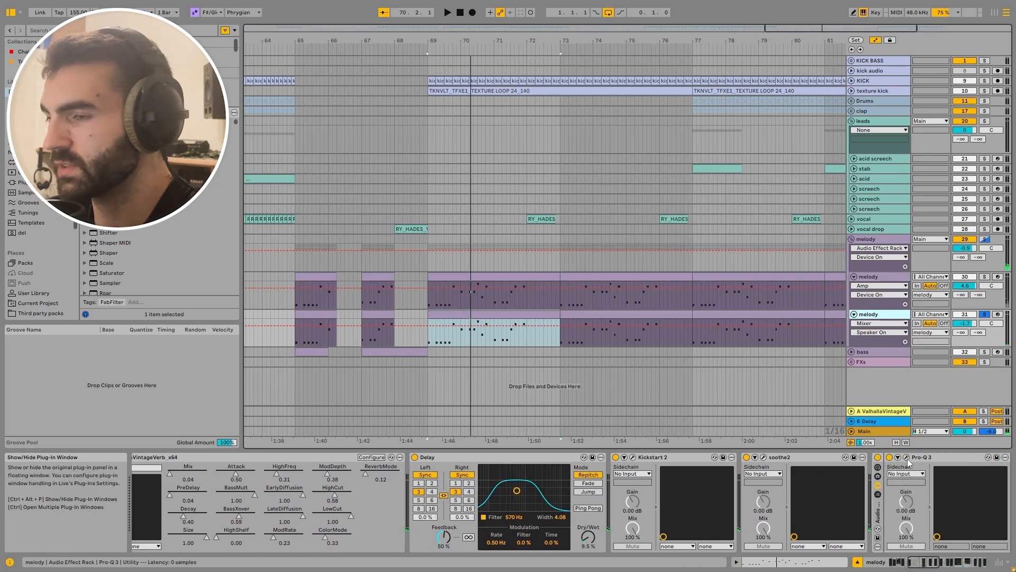
{"action": "key", "text": "space"}
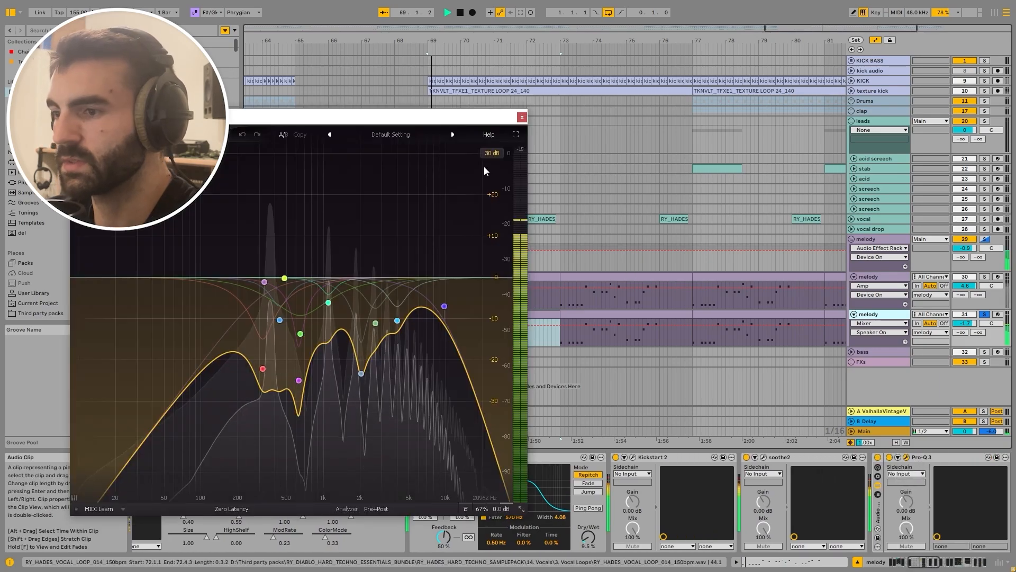
{"action": "key", "text": "space"}
{"action": "left_click", "coordinate": [522, 117]}
{"action": "left_click_drag", "start_coordinate": [920, 561], "coordinate": [938, 562]}
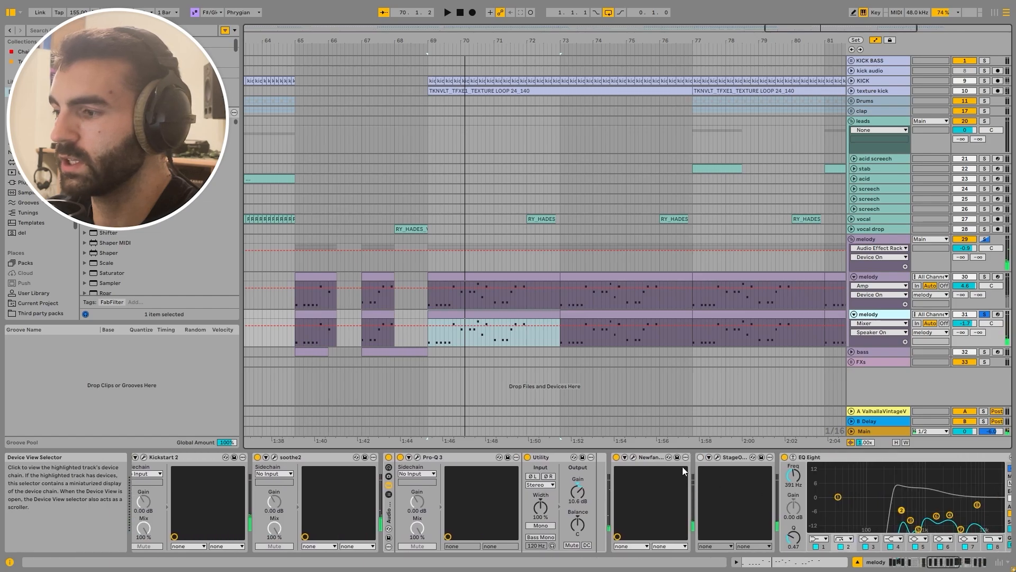
{"action": "left_click", "coordinate": [416, 457]}
{"action": "key", "text": "space"}
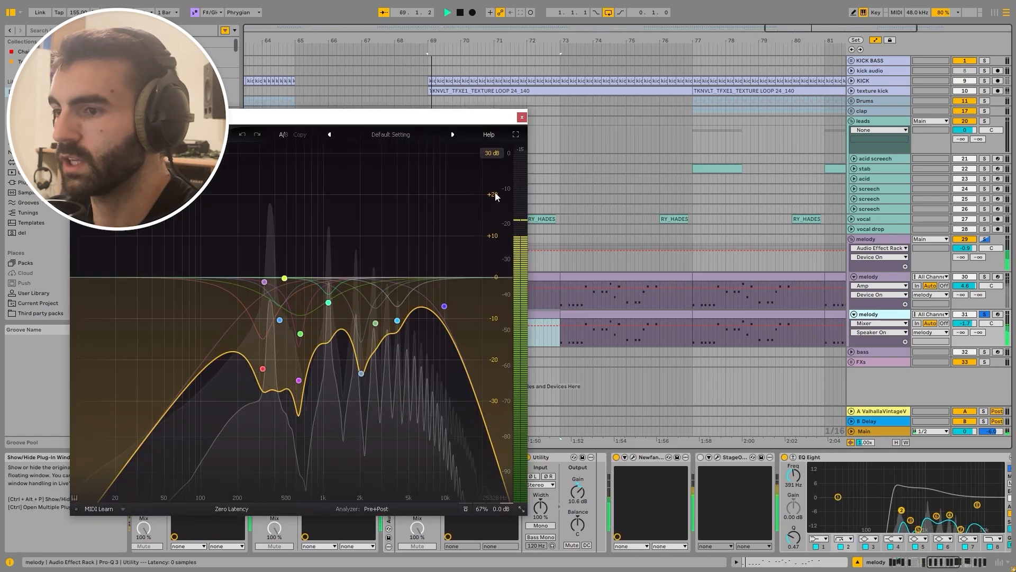
{"action": "left_click", "coordinate": [521, 118]}
{"action": "key", "text": "space"}
Play the second melody clip and check what its EQ Eight does to the sound
{"action": "left_click_drag", "start_coordinate": [943, 562], "coordinate": [952, 562]}
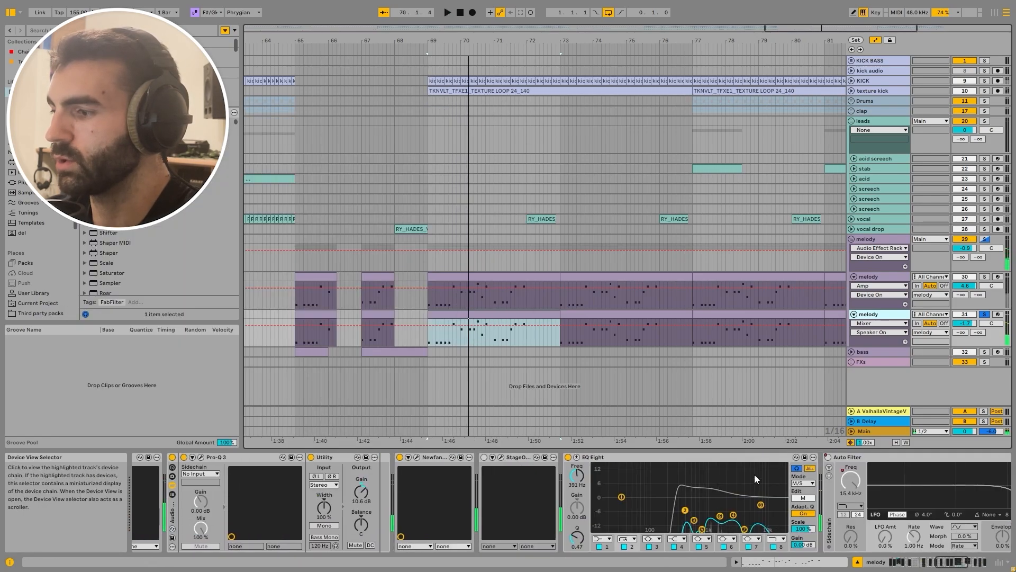
{"action": "left_click", "coordinate": [582, 458]}
{"action": "key", "text": "space"}
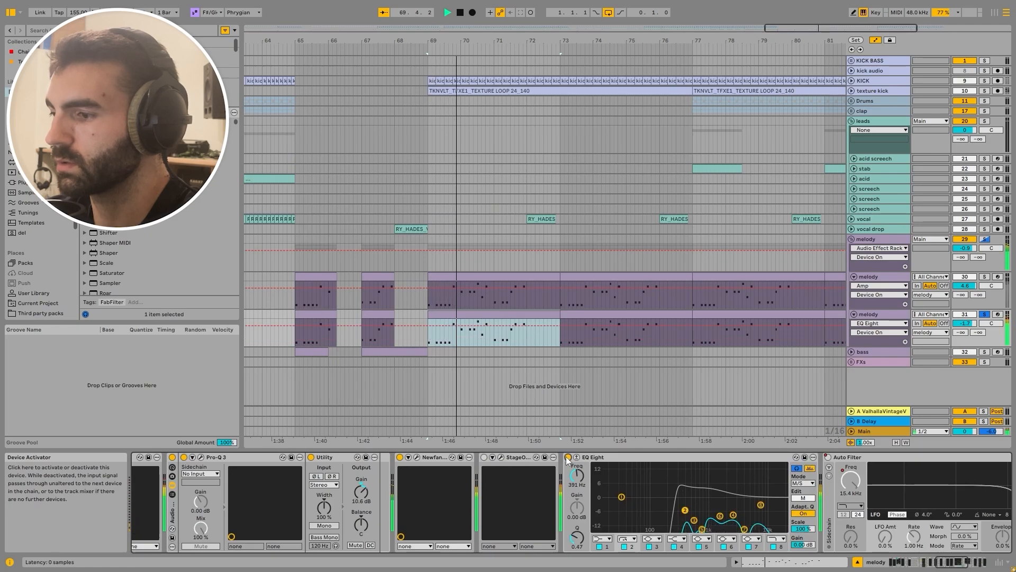
{"action": "key", "text": "space"}
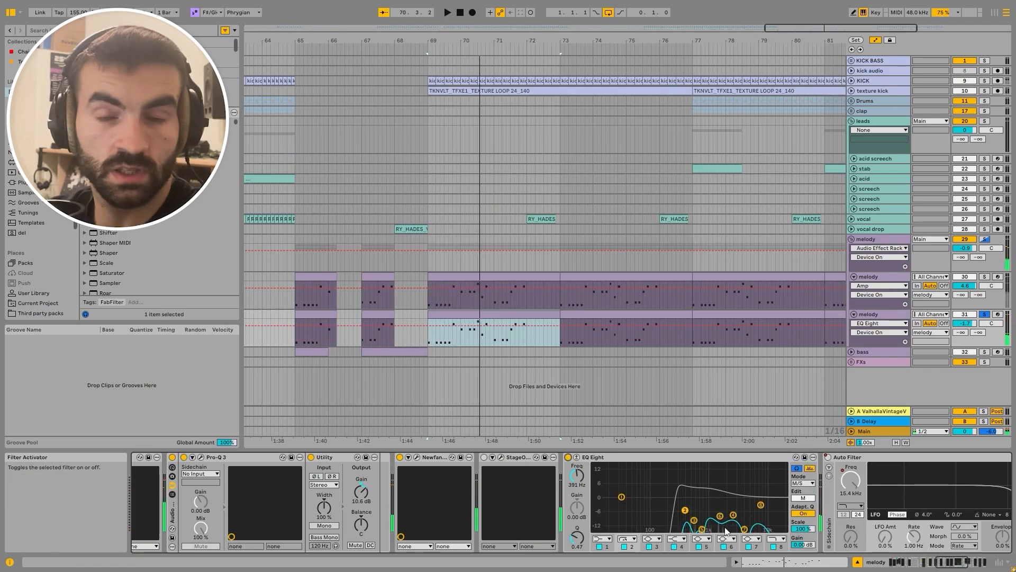
Expand the EQ Eight's frequency display during playback to inspect the curve, and collapse it again
{"action": "key", "text": "space"}
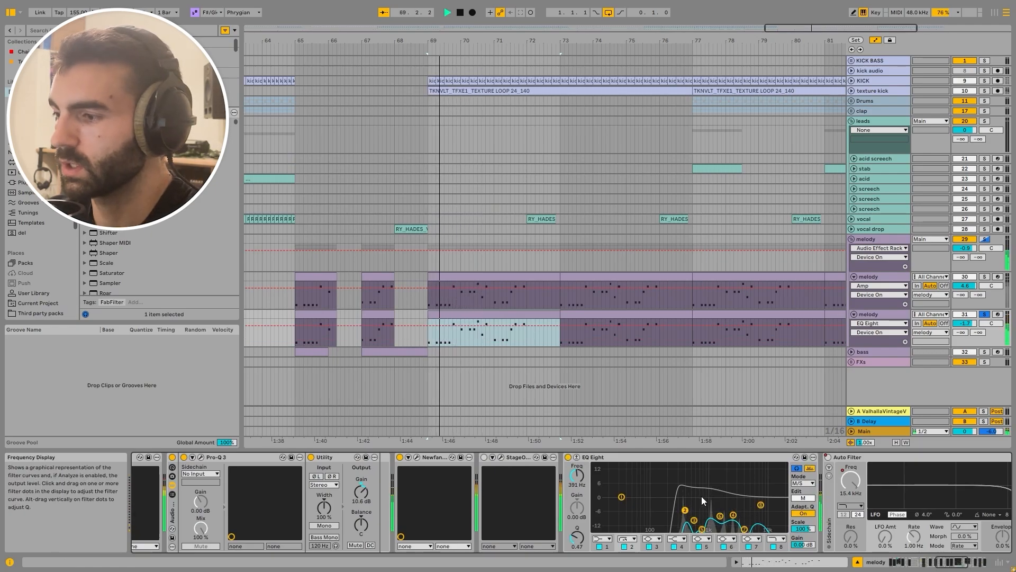
{"action": "left_click", "coordinate": [576, 457]}
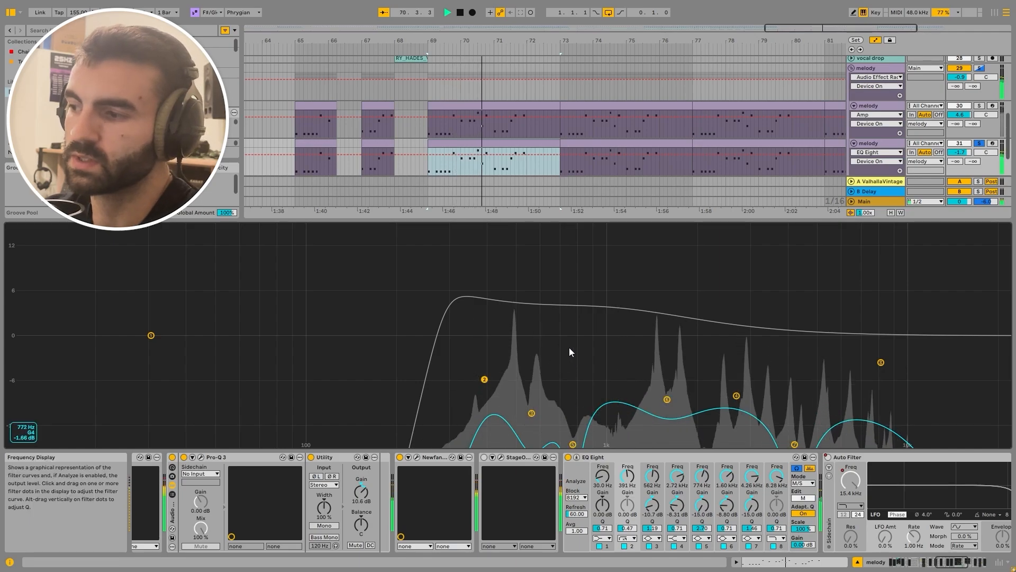
{"action": "key", "text": "space"}
{"action": "left_click", "coordinate": [576, 457]}
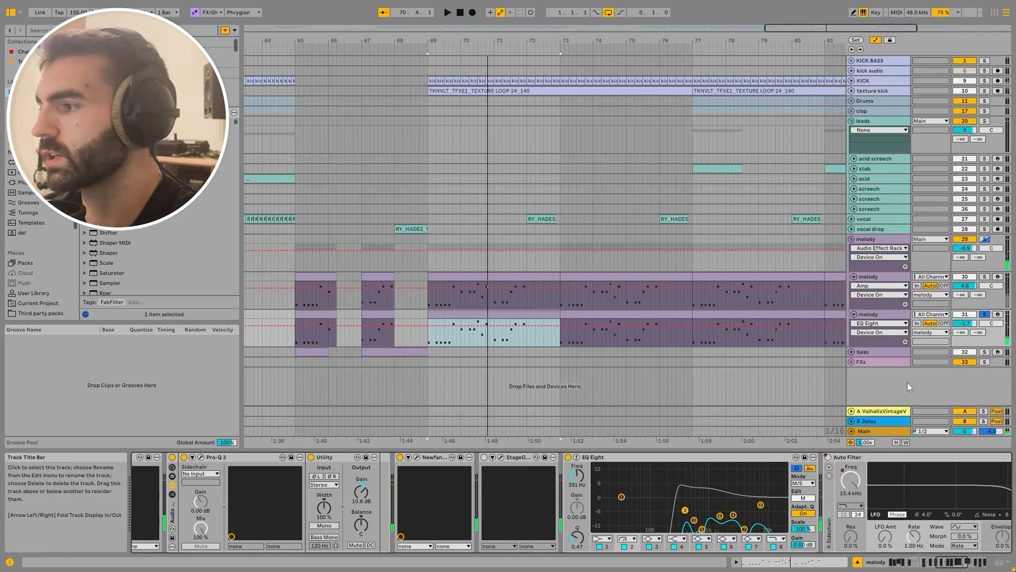
Play the melody group soloed from bar 69 with the second melody track muted, and unsolo the group to hear the mix
{"action": "left_click", "coordinate": [976, 562]}
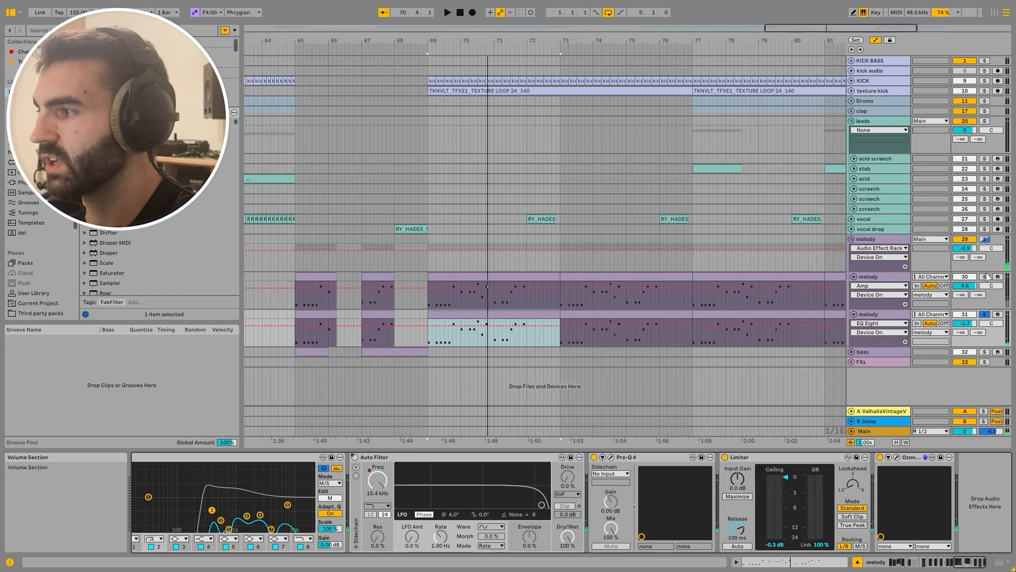
{"action": "left_click", "coordinate": [957, 317]}
{"action": "key", "text": "space"}
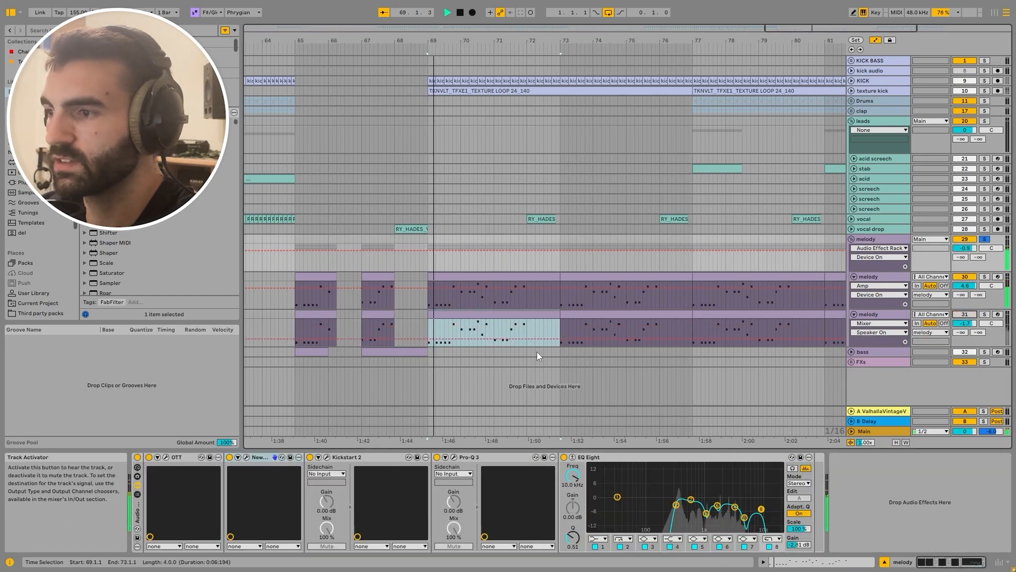
{"action": "left_click", "coordinate": [985, 239]}
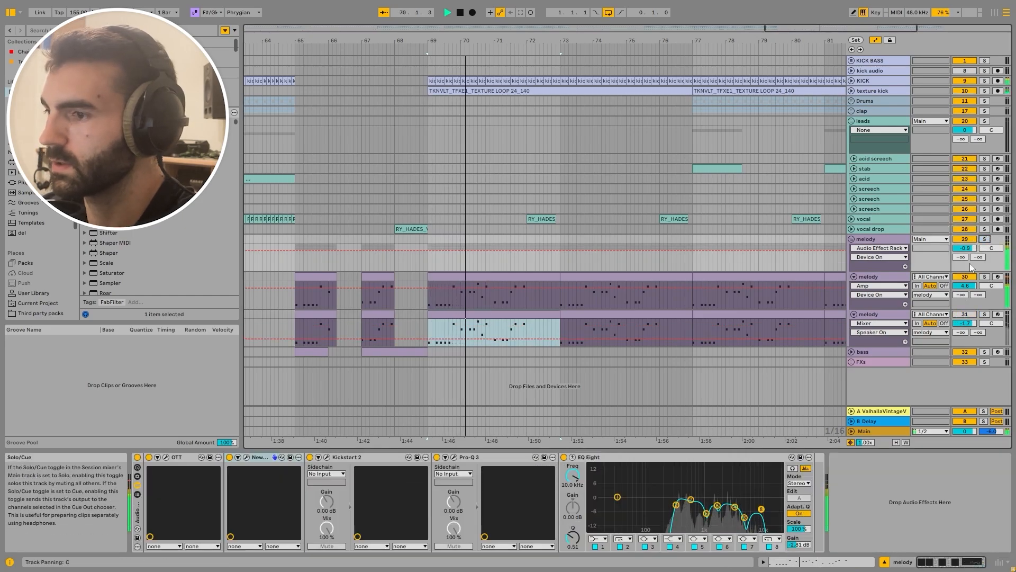
Unmute the second melody track and play the full mix from bar 69 with both melody layers
{"action": "left_click", "coordinate": [965, 315]}
{"action": "key", "text": "space"}
{"action": "key", "text": "space"}
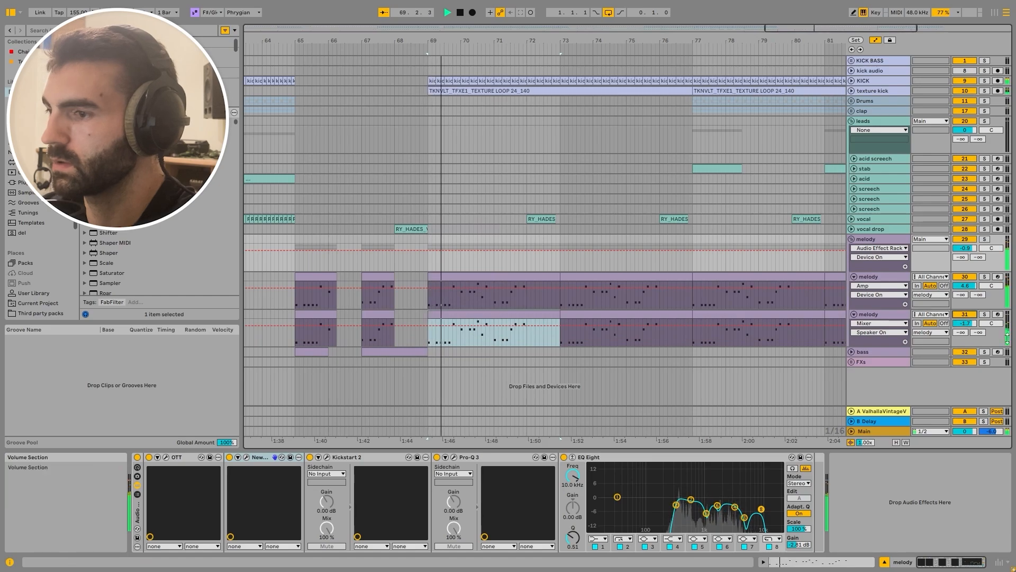
{"action": "key", "text": "space"}
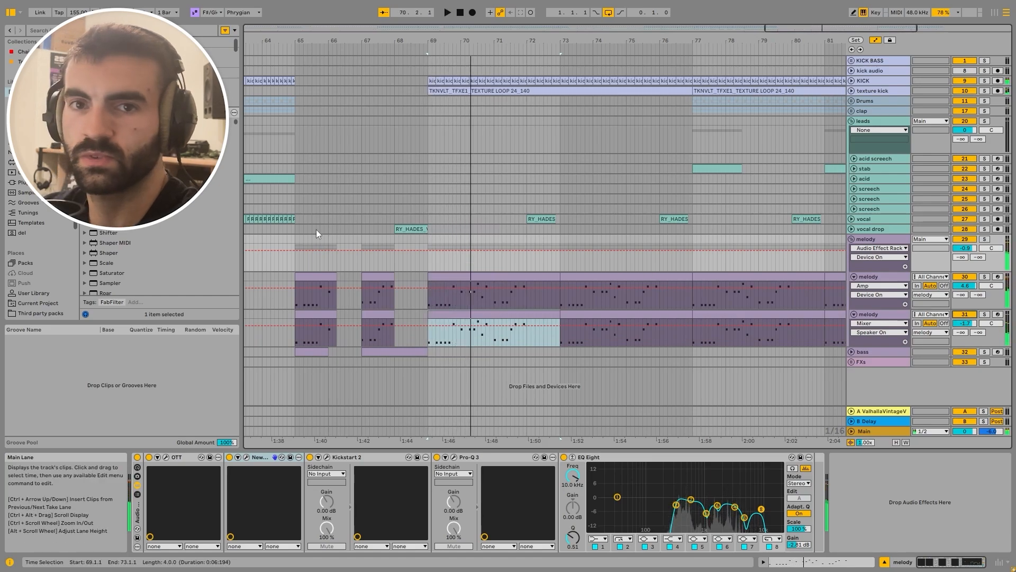
Solo the second melody track, show its device chain, and play it from bar 69
{"action": "left_click", "coordinate": [985, 314]}
{"action": "left_click", "coordinate": [869, 314]}
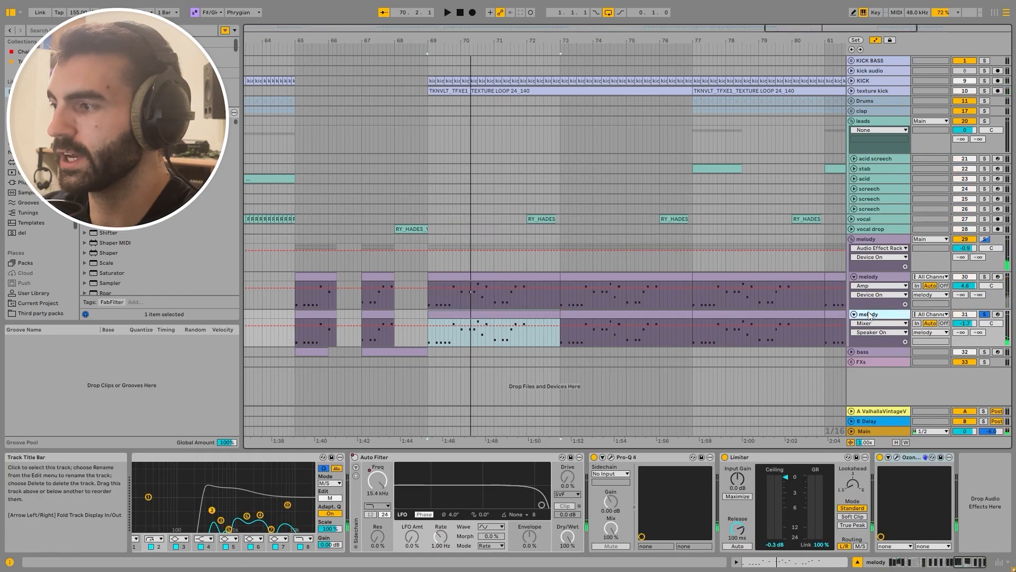
{"action": "key", "text": "space"}
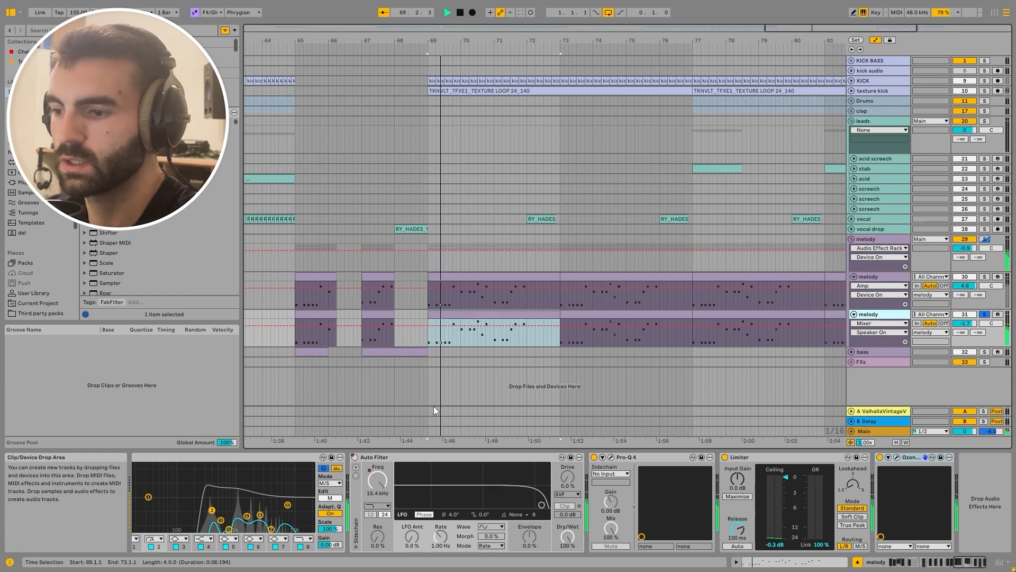
{"action": "key", "text": "space"}
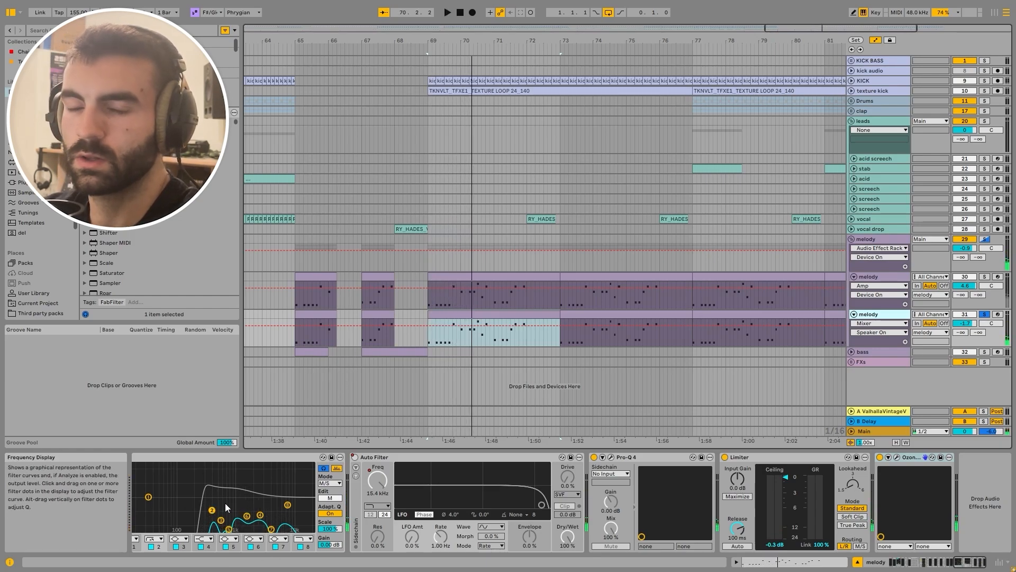
Solo the first melody track and play its clip at bar 69 with its device chain shown
{"action": "left_click", "coordinate": [488, 280]}
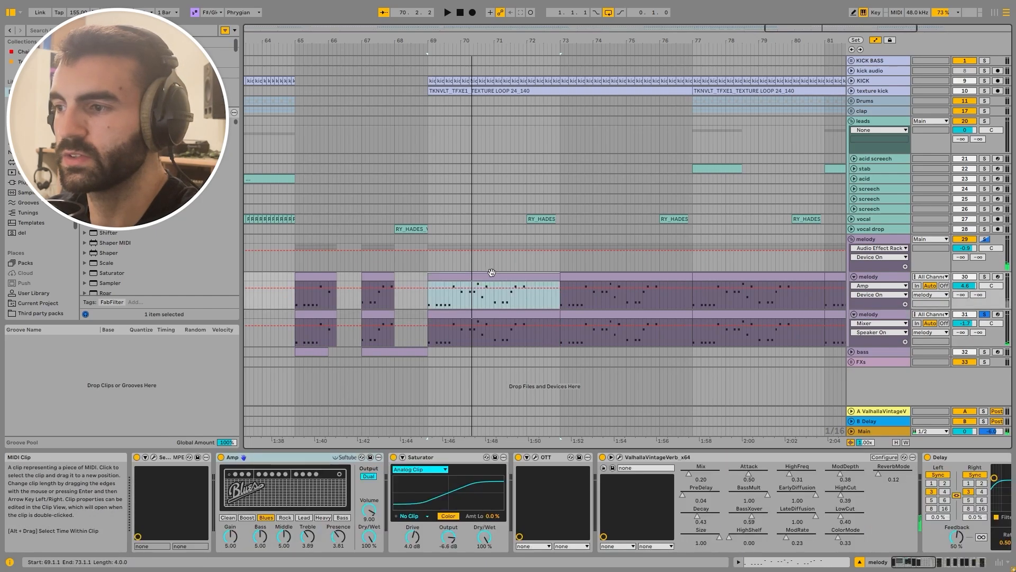
{"action": "left_click", "coordinate": [984, 276]}
{"action": "left_click", "coordinate": [874, 277]}
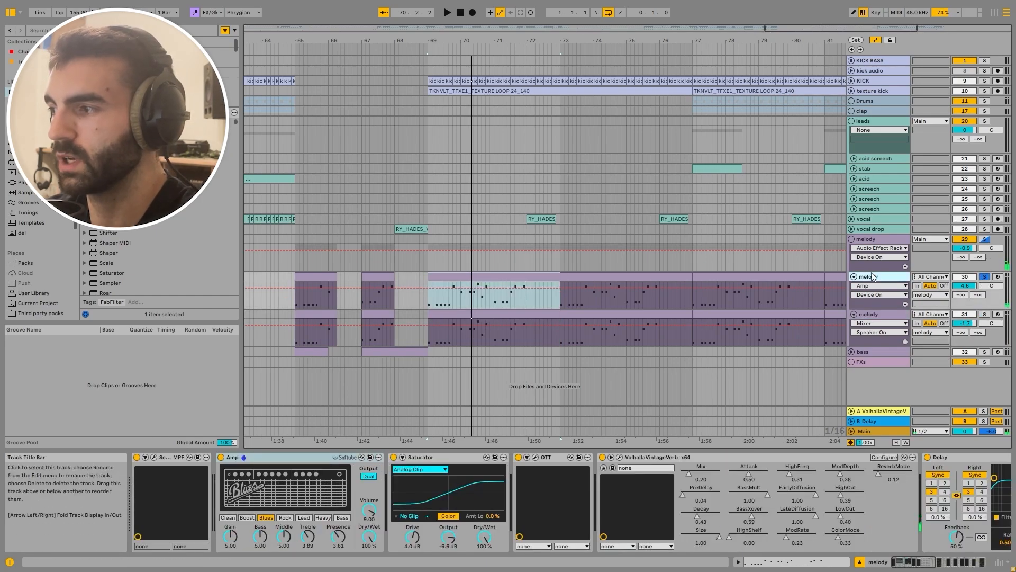
{"action": "key", "text": "space"}
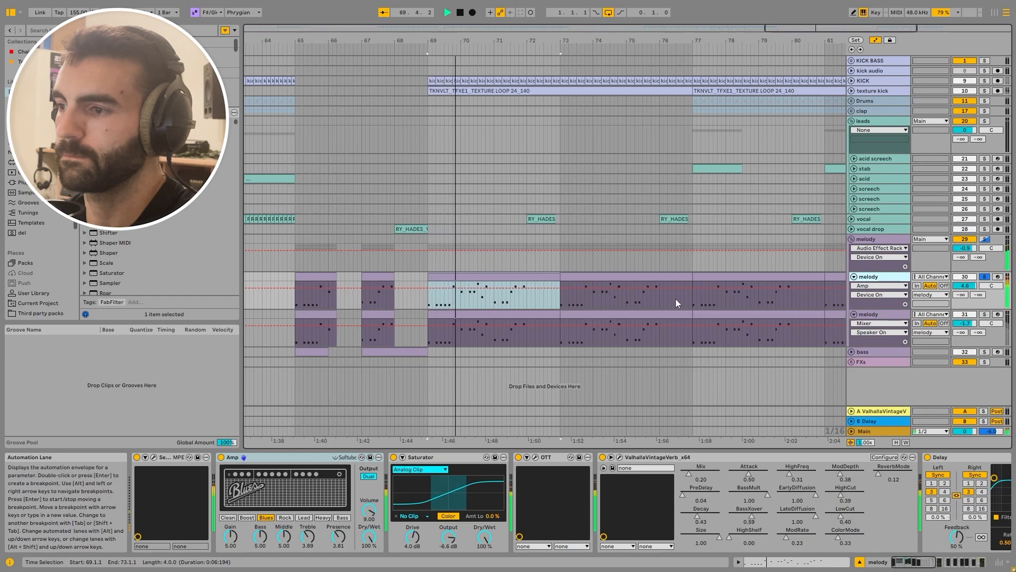
{"action": "key", "text": "space"}
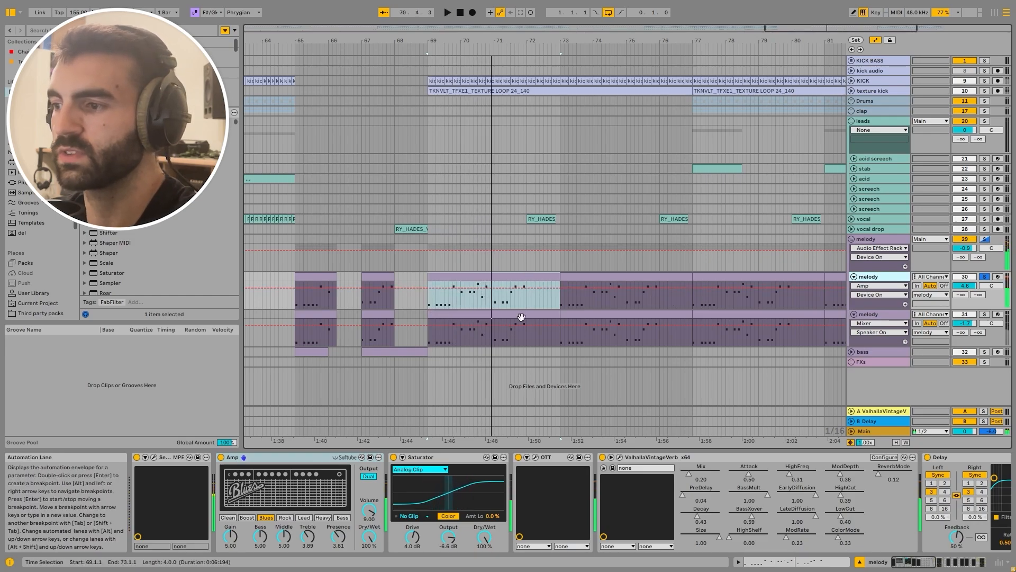
Switch the solo back to the second melody track and play its bar 69 clip for comparison
{"action": "left_click", "coordinate": [519, 314]}
{"action": "left_click", "coordinate": [985, 313]}
{"action": "key", "text": "space"}
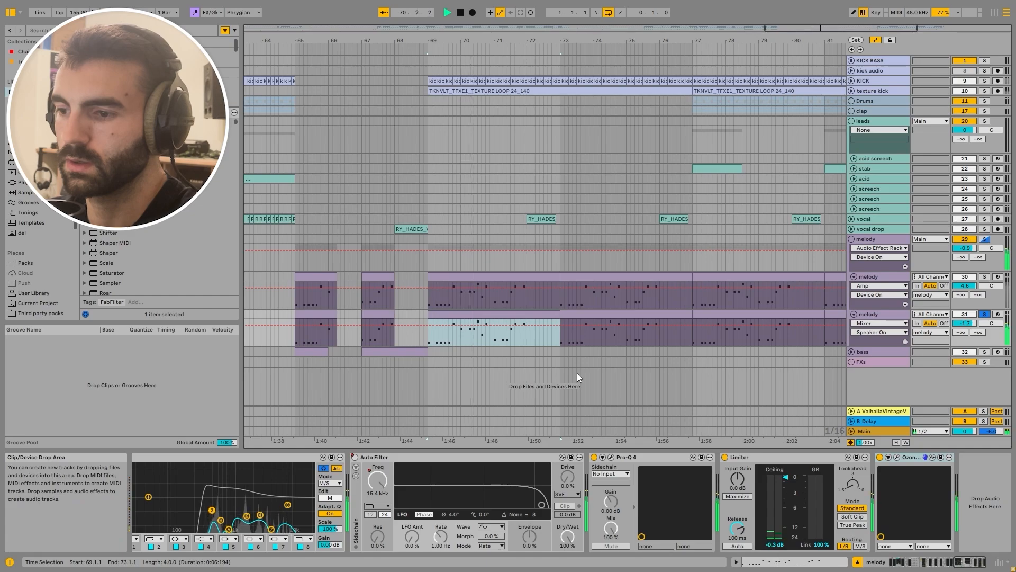
{"action": "key", "text": "space"}
Solo the melody group and open the first melody track's clip at bar 65 in the MIDI note editor
{"action": "key", "text": "minus"}
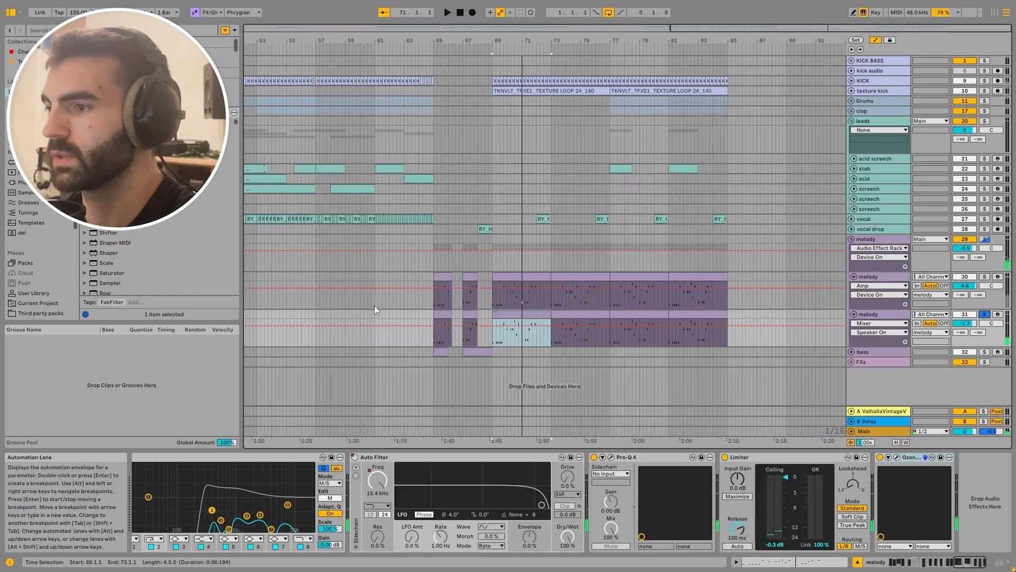
{"action": "left_click", "coordinate": [436, 314]}
{"action": "scroll", "coordinate": [436, 314], "scroll_direction": "up", "scroll_amount": 5}
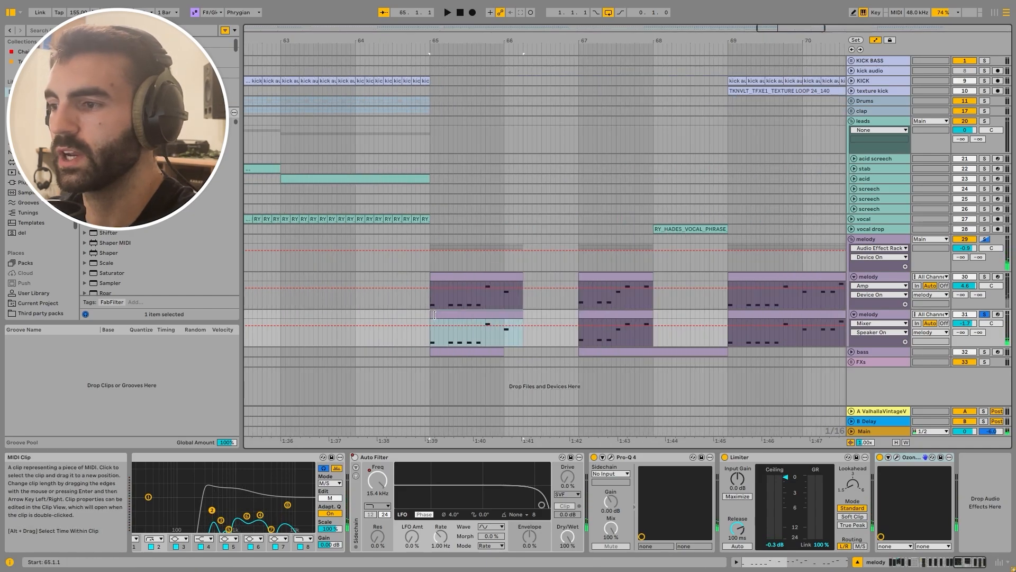
{"action": "left_click", "coordinate": [490, 277]}
{"action": "left_click", "coordinate": [985, 239]}
{"action": "double_click", "coordinate": [495, 278]}
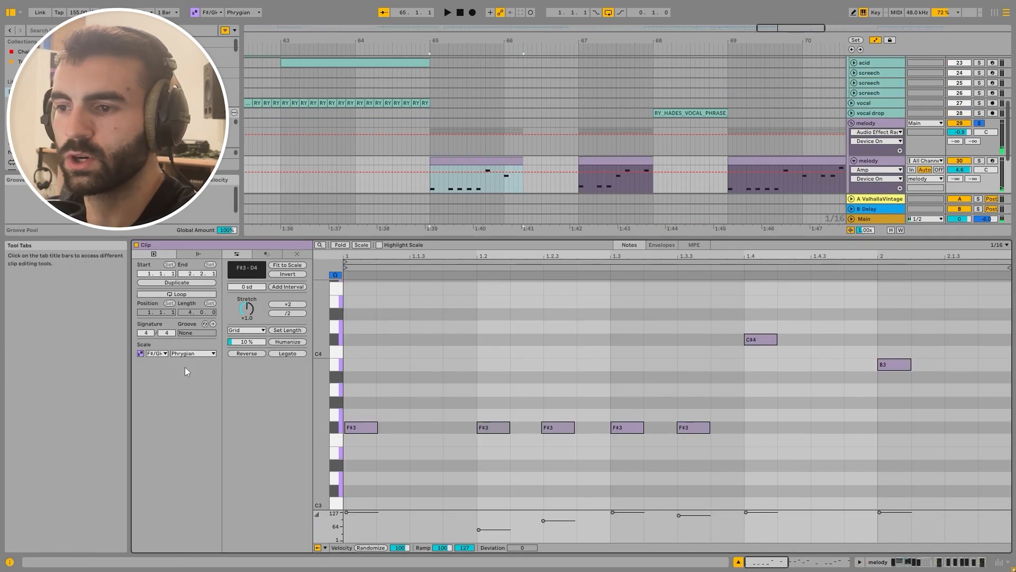
Play the bar 65 melody clip while following its MIDI notes, and return to the track's device chain
{"action": "scroll", "coordinate": [513, 379], "scroll_direction": "down", "scroll_amount": 4}
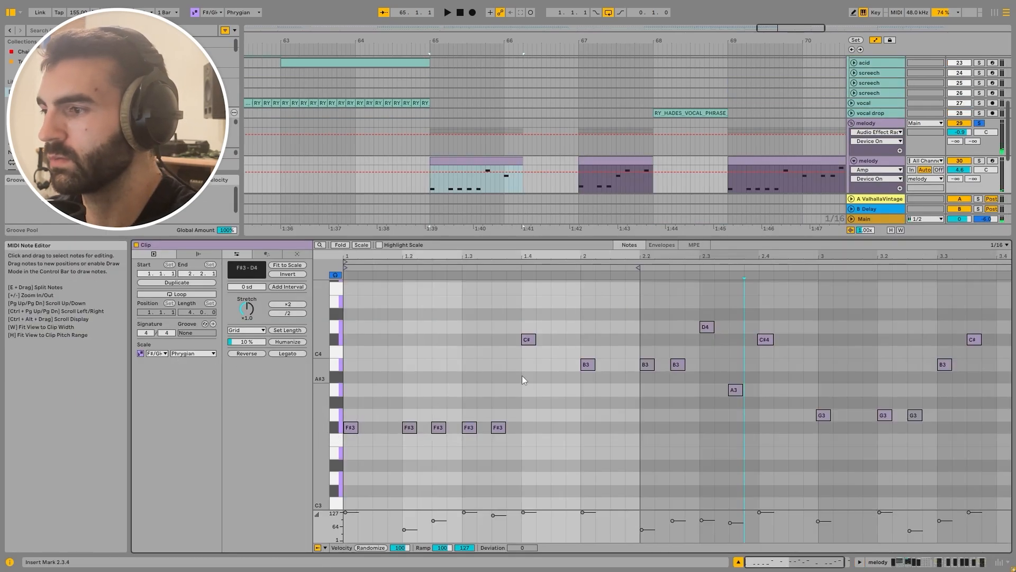
{"action": "key", "text": "space"}
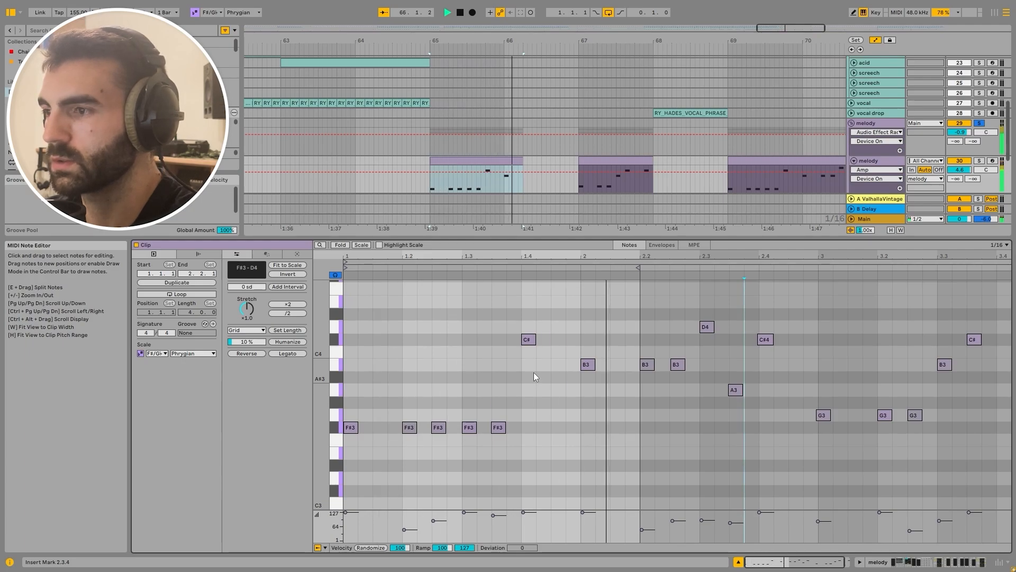
{"action": "key", "text": "space"}
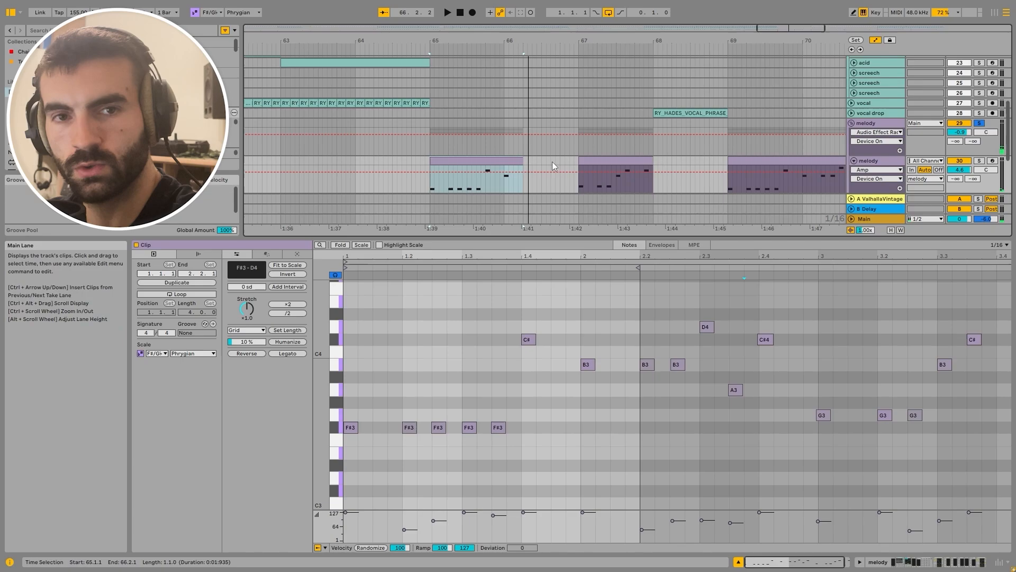
{"action": "left_click", "coordinate": [885, 163]}
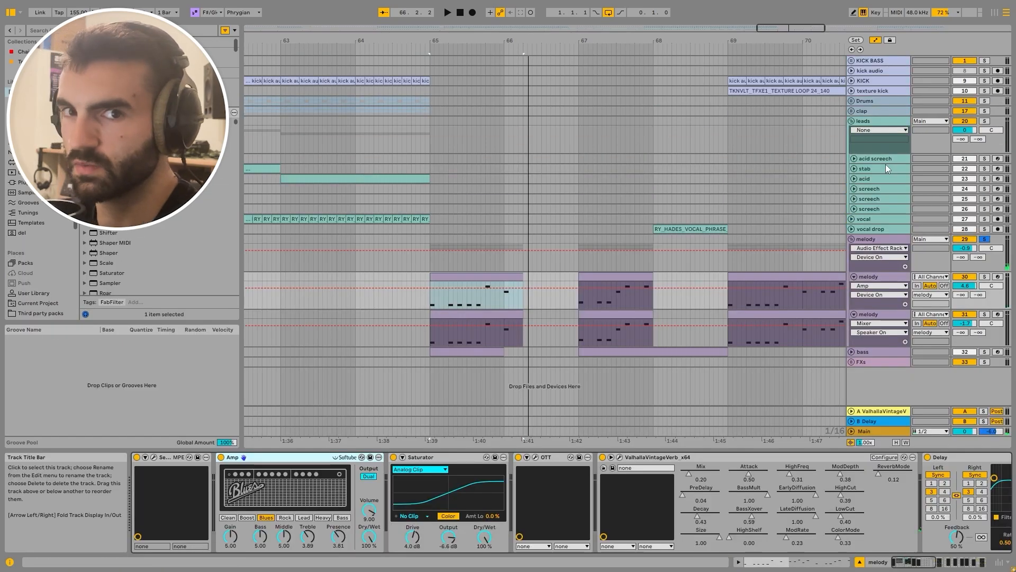
Highlight the first melody track's phrases at bars 65, 67 and 69 in turn to compare the arrangement
{"action": "left_click_drag", "start_coordinate": [506, 303], "coordinate": [424, 281]}
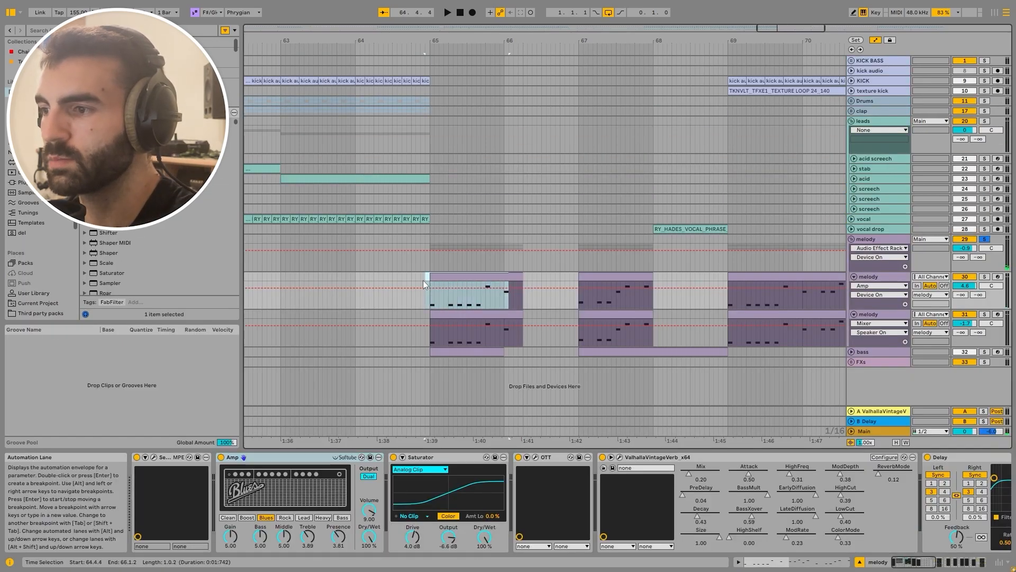
{"action": "left_click_drag", "start_coordinate": [580, 287], "coordinate": [660, 302]}
{"action": "scroll", "coordinate": [747, 273], "scroll_direction": "down", "scroll_amount": 5}
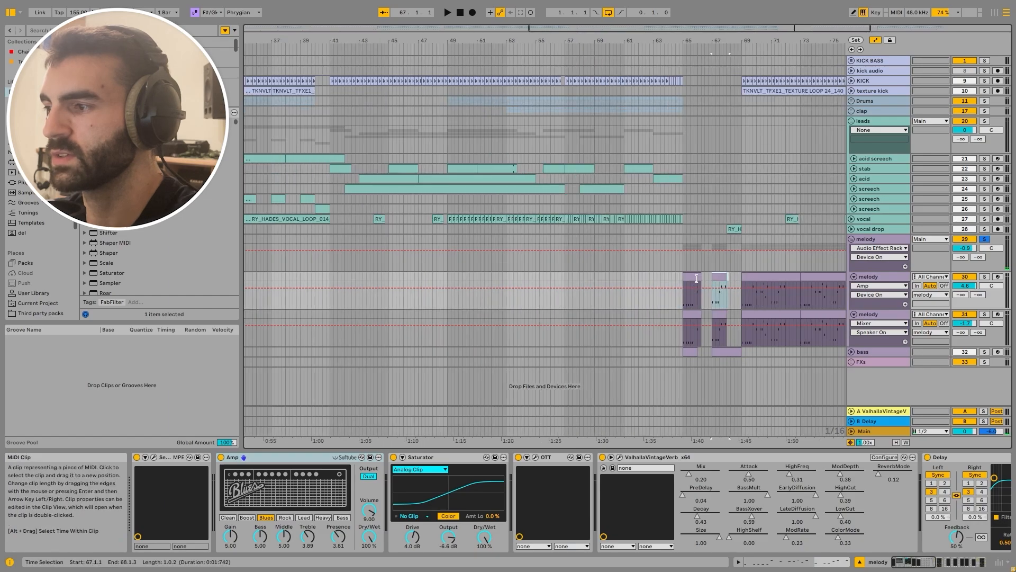
{"action": "left_click", "coordinate": [755, 278]}
{"action": "scroll", "coordinate": [755, 278], "scroll_direction": "up", "scroll_amount": 5}
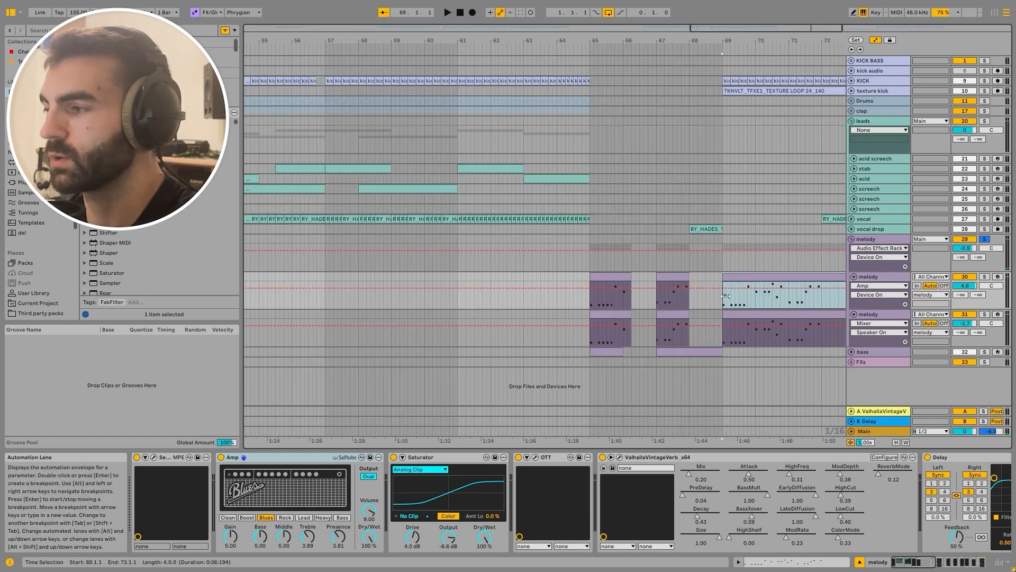
Unfold the bass track and select its clip at bar 65 to inspect its notes and device chain
{"action": "left_click", "coordinate": [851, 352]}
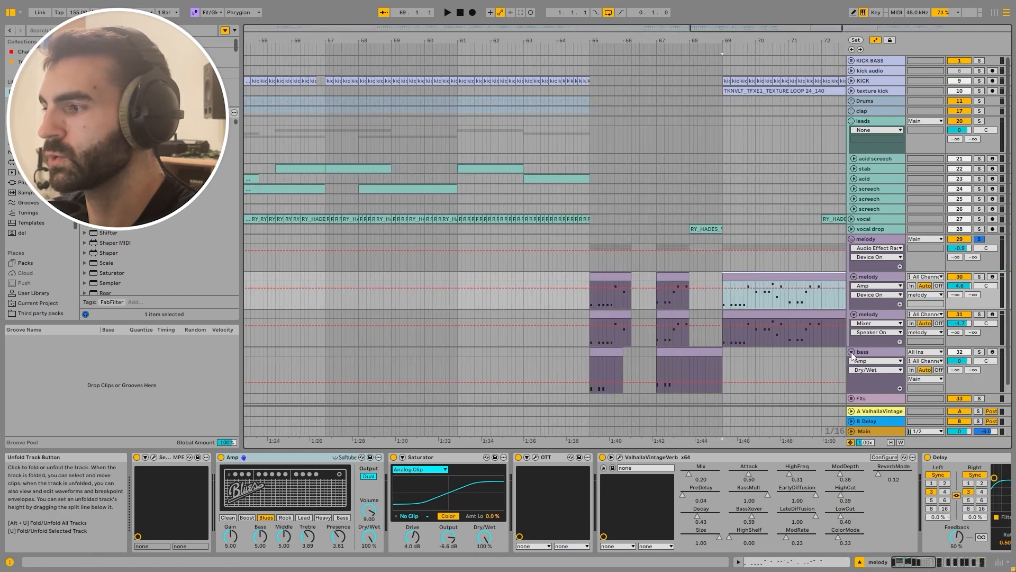
{"action": "scroll", "coordinate": [852, 353], "scroll_direction": "down", "scroll_amount": 3}
{"action": "left_click", "coordinate": [973, 359]}
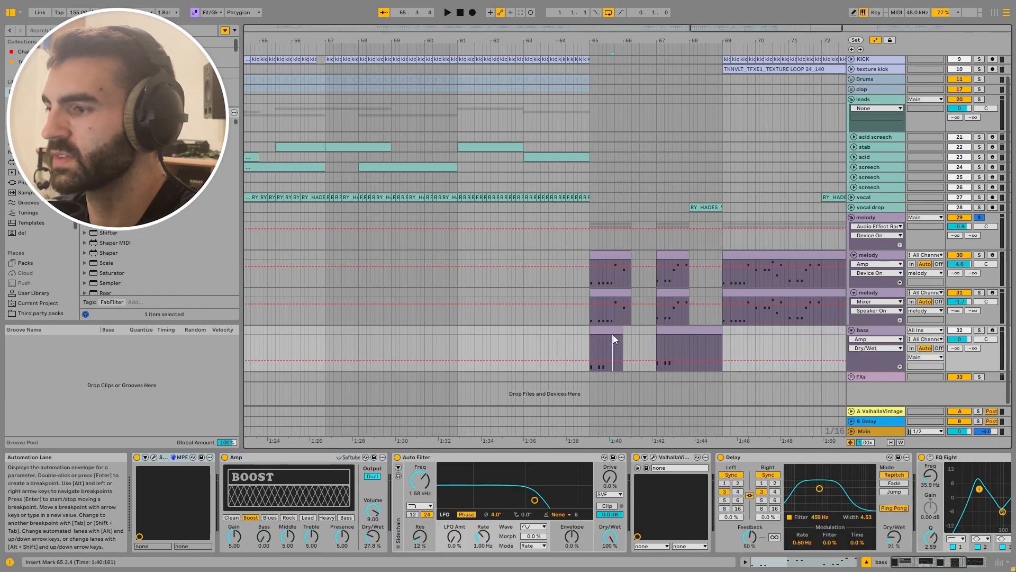
{"action": "left_click", "coordinate": [611, 335]}
{"action": "scroll", "coordinate": [611, 335], "scroll_direction": "up", "scroll_amount": 8}
{"action": "scroll", "coordinate": [525, 328], "scroll_direction": "down", "scroll_amount": 4}
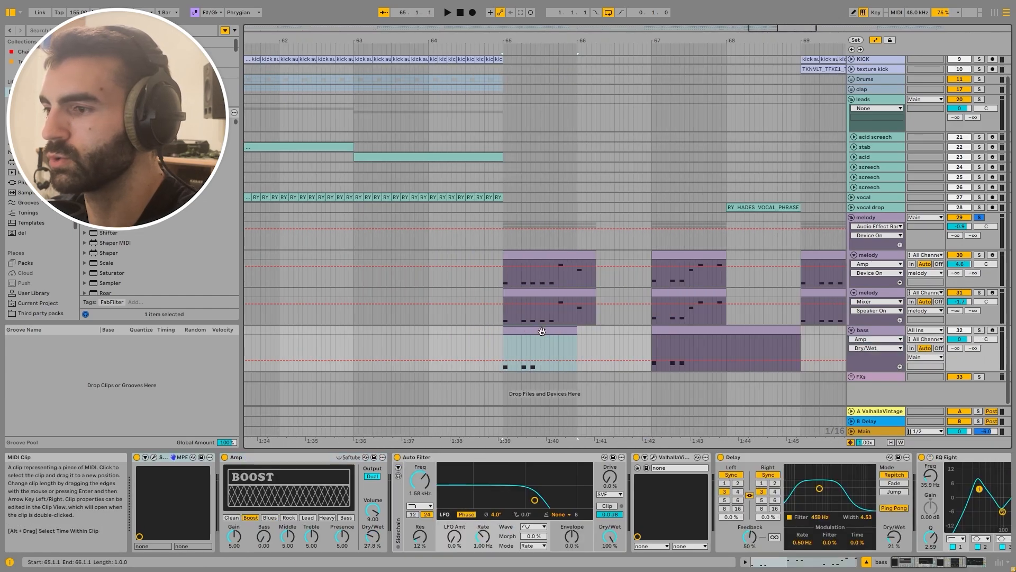
Solo the bass track alongside the melody group and play the bass clips at bars 65 and 67
{"action": "left_click", "coordinate": [979, 330]}
{"action": "key", "text": "space"}
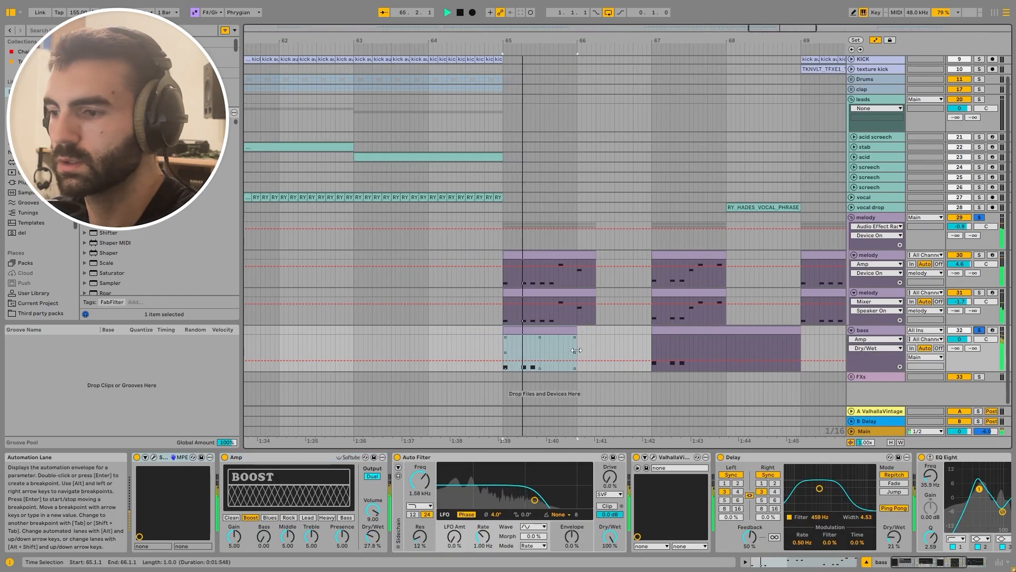
{"action": "left_click", "coordinate": [690, 331]}
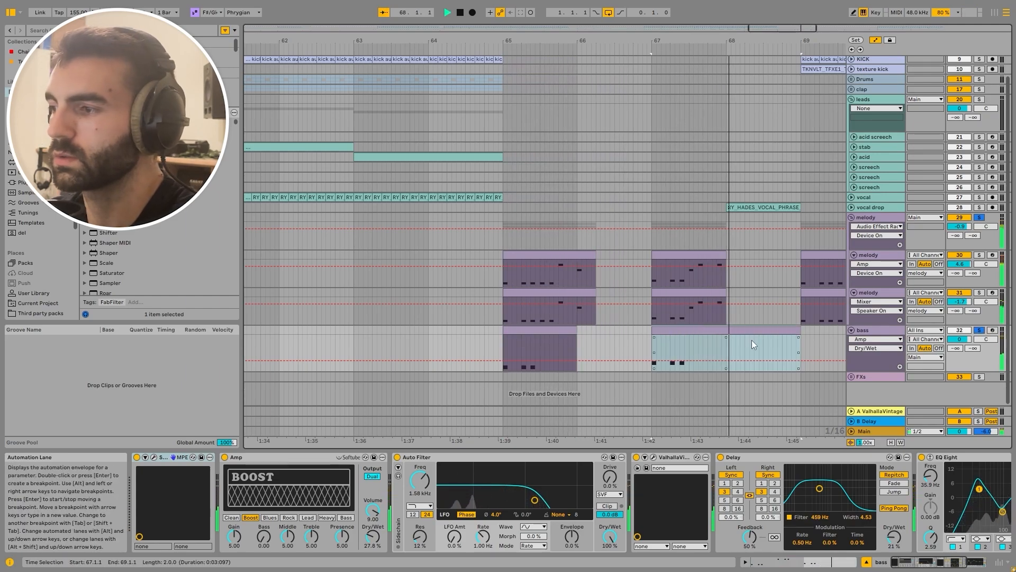
{"action": "key", "text": "space"}
{"action": "scroll", "coordinate": [751, 340], "scroll_direction": "down", "scroll_amount": 5}
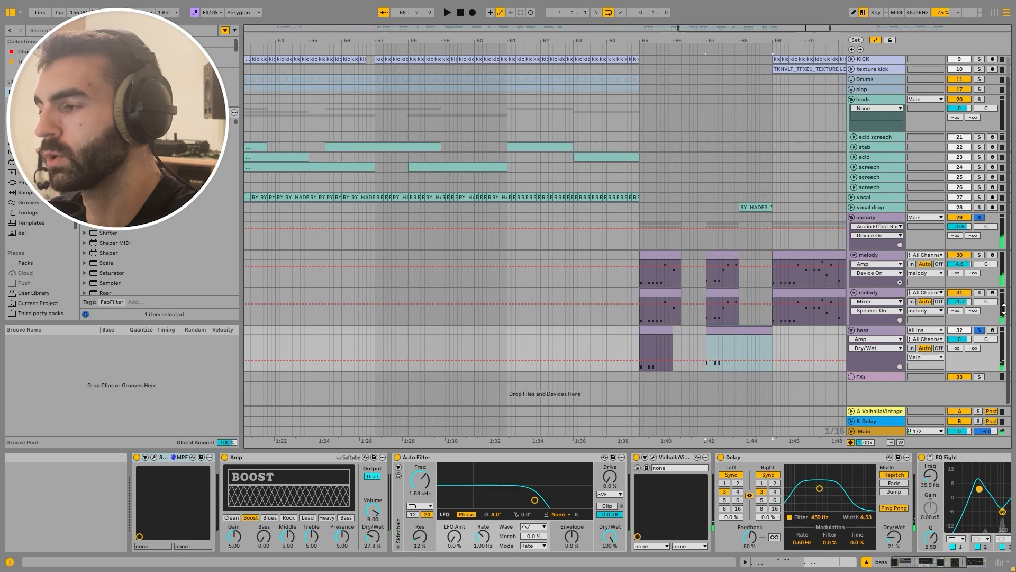
Unsolo the melody group and bass, play from bar 65 with the bass muted, and unmute it during playback
{"action": "left_click", "coordinate": [980, 217]}
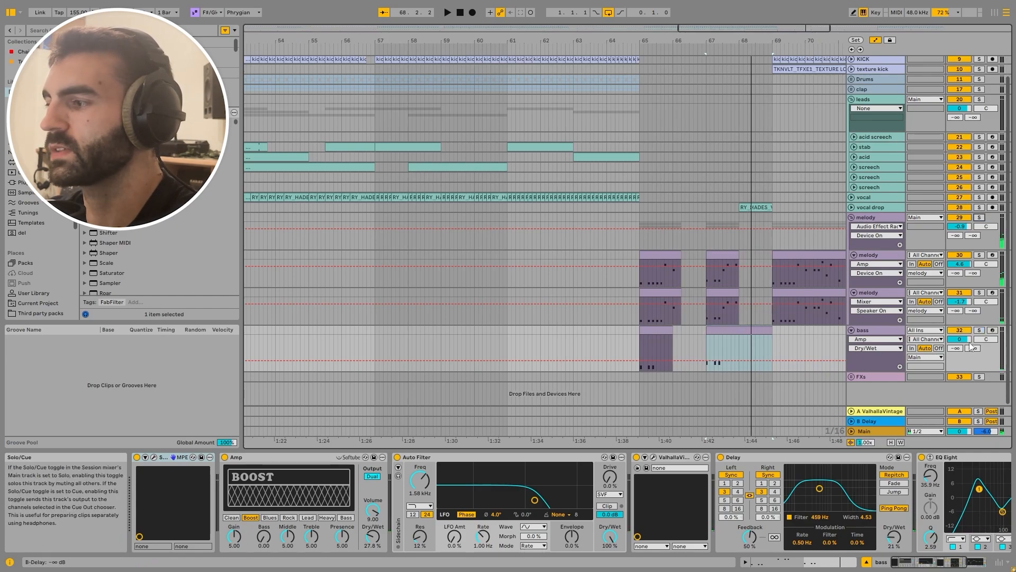
{"action": "left_click", "coordinate": [959, 331]}
{"action": "left_click", "coordinate": [673, 255]}
{"action": "key", "text": "space"}
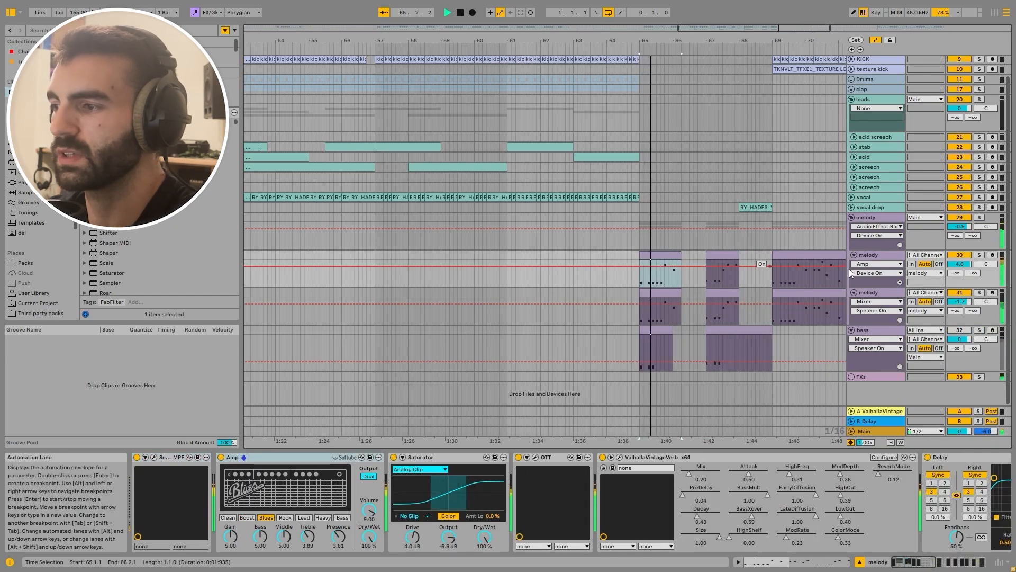
{"action": "left_click", "coordinate": [959, 330]}
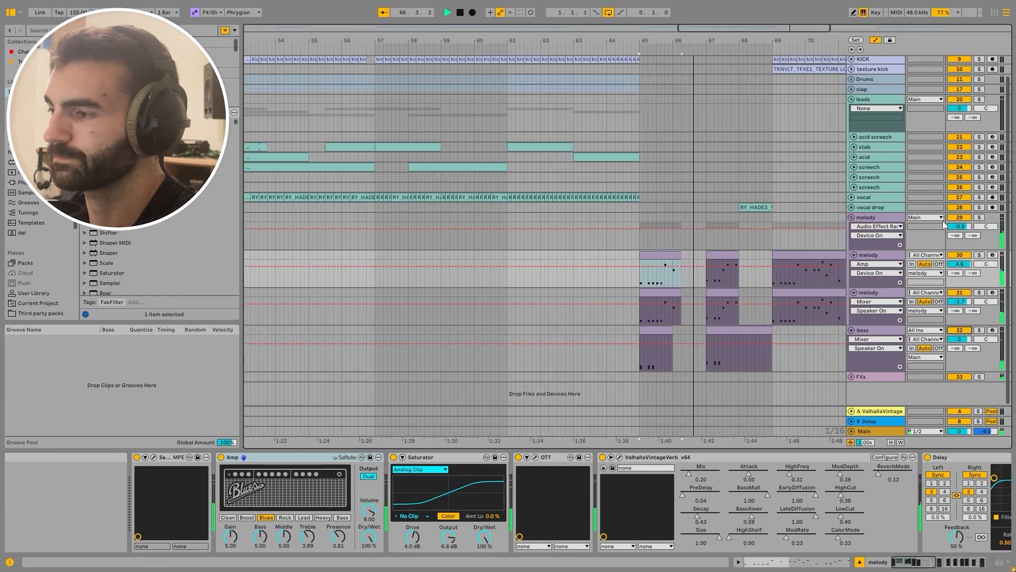
Select the vocal drop clip at bar 68, stop playback, and unfold its track to view the waveform and automation
{"action": "left_click", "coordinate": [765, 207]}
{"action": "key", "text": "space"}
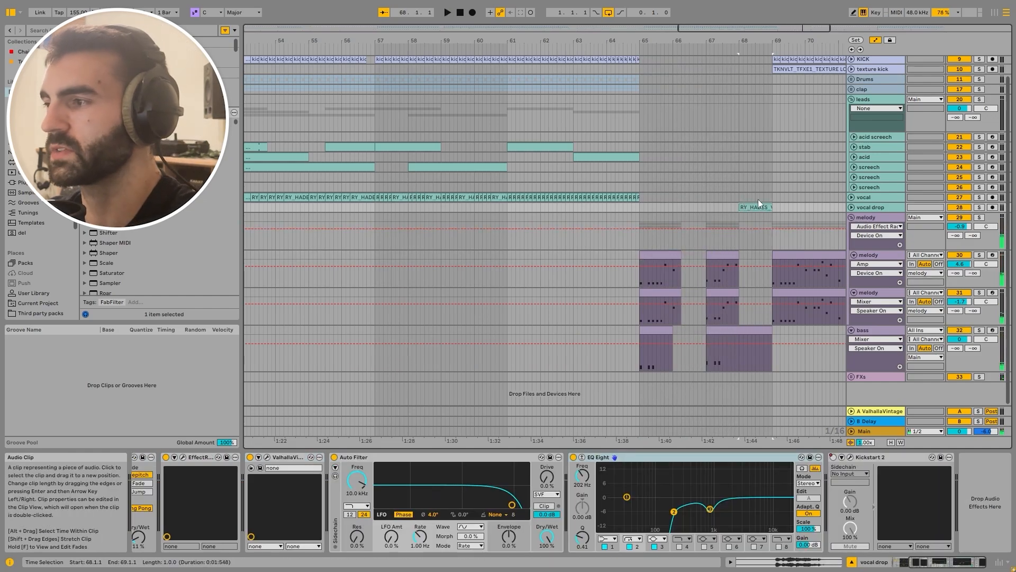
{"action": "left_click", "coordinate": [851, 207]}
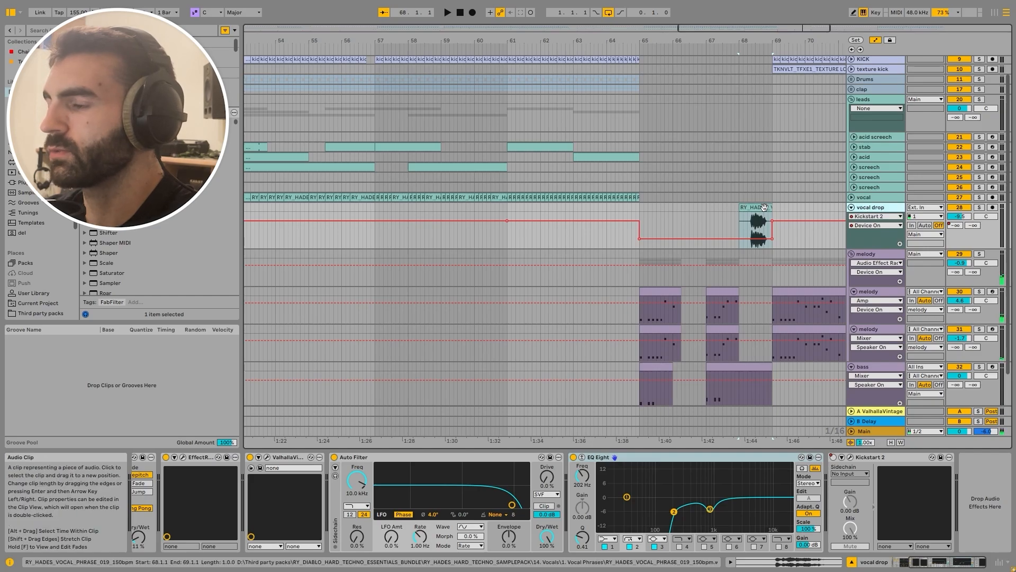
Select the bar 69 melody clip, highlight bars 48.4.3 to 65.1.1 from the kick through vocal drop tracks, and clear the selection at bar 67
{"action": "scroll", "coordinate": [749, 214], "scroll_direction": "down", "scroll_amount": 8}
{"action": "left_click", "coordinate": [703, 291]}
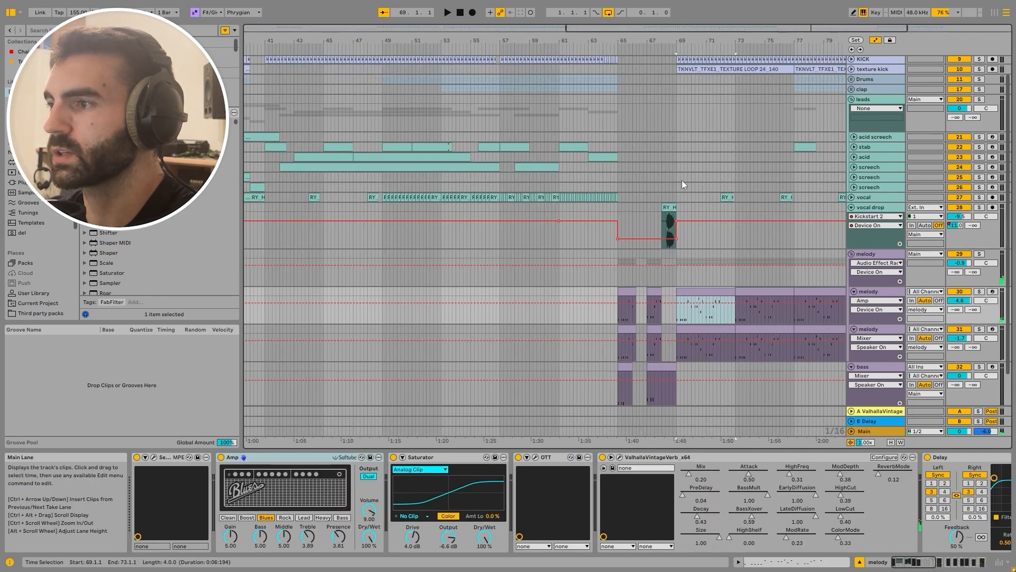
{"action": "scroll", "coordinate": [582, 93], "scroll_direction": "up", "scroll_amount": 2}
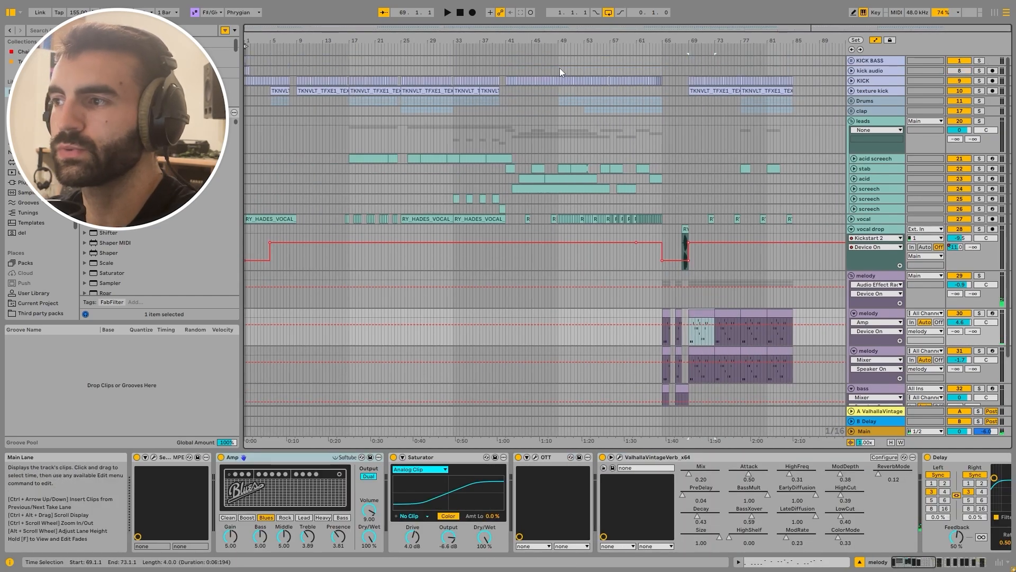
{"action": "left_click_drag", "start_coordinate": [557, 68], "coordinate": [661, 225]}
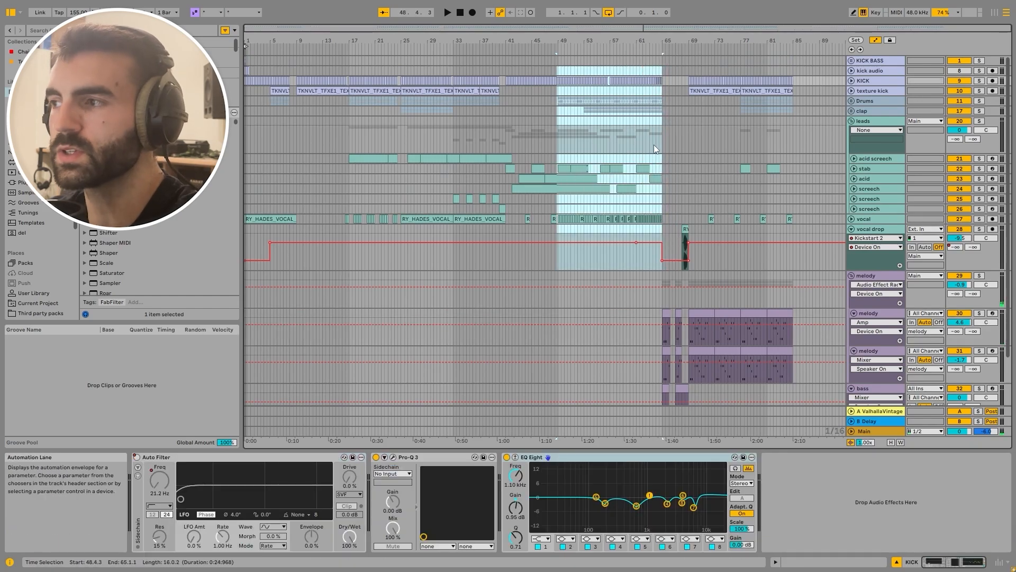
{"action": "left_click", "coordinate": [677, 146]}
{"action": "scroll", "coordinate": [693, 173], "scroll_direction": "up", "scroll_amount": 5}
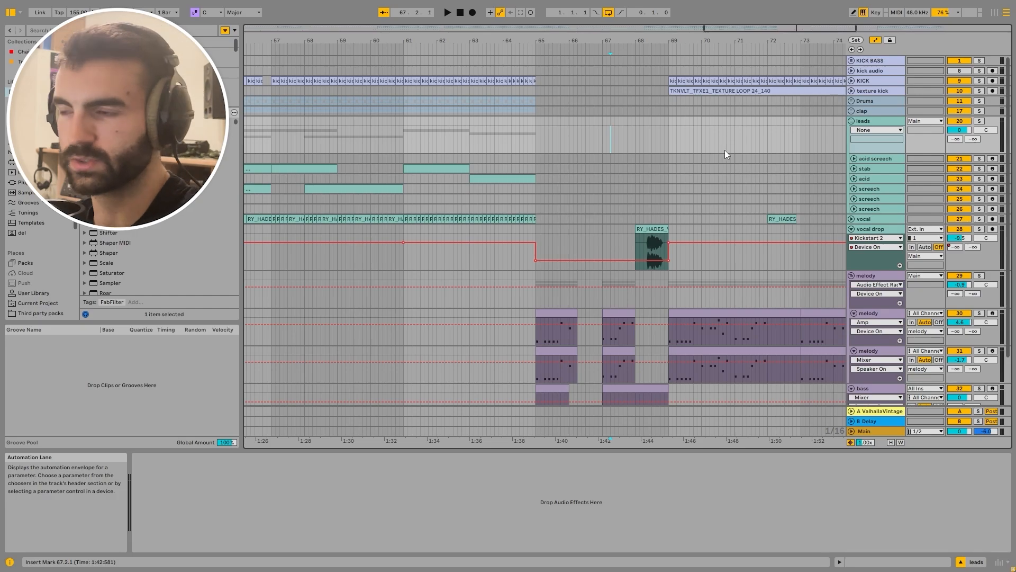
Inspect the melody group's effects and the first melody track's chain, including Amp, Saturator, OTT, ValhallaVintageVerb, Delay and soothe2
{"action": "scroll", "coordinate": [696, 196], "scroll_direction": "down", "scroll_amount": 5}
{"action": "scroll", "coordinate": [768, 228], "scroll_direction": "down", "scroll_amount": 2}
{"action": "left_click", "coordinate": [858, 225]}
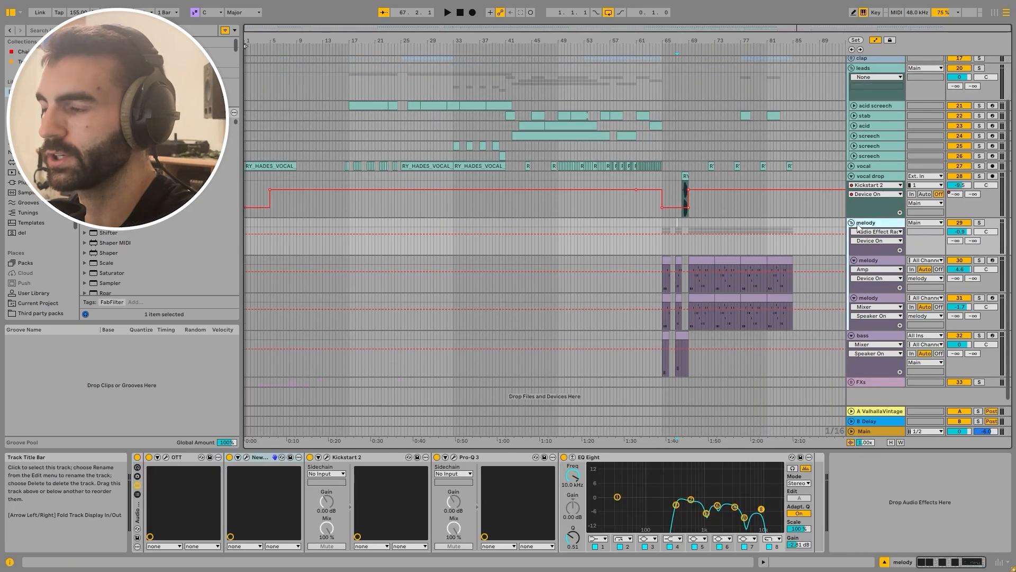
{"action": "scroll", "coordinate": [868, 265], "scroll_direction": "up", "scroll_amount": 2}
{"action": "left_click", "coordinate": [883, 313]}
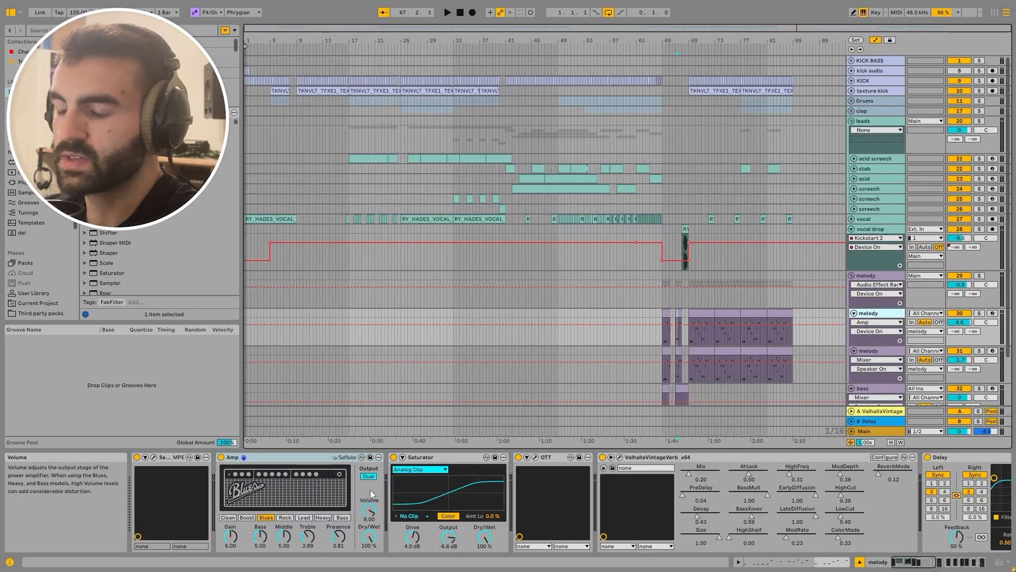
{"action": "left_click", "coordinate": [649, 456]}
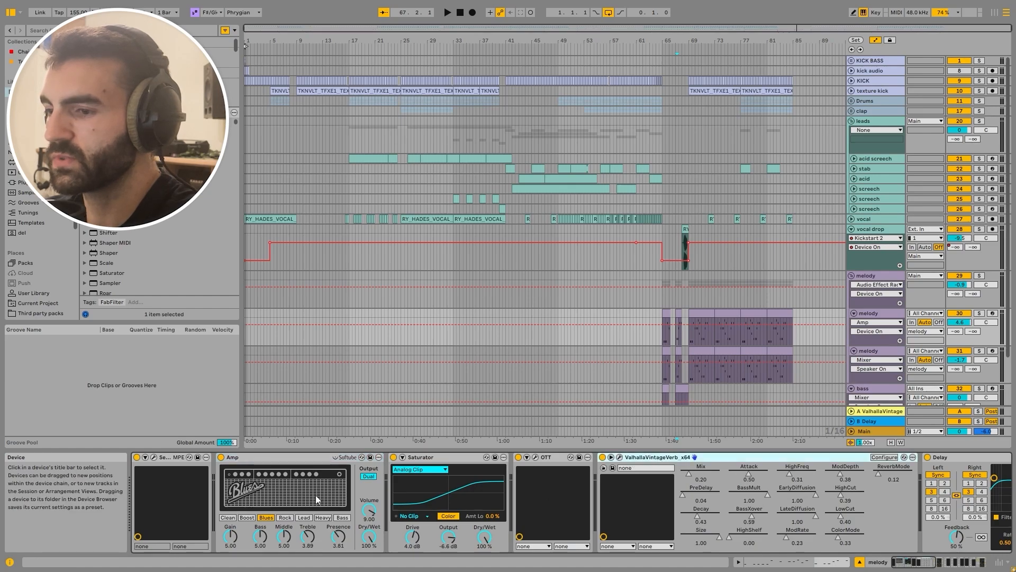
{"action": "left_click", "coordinate": [452, 457]}
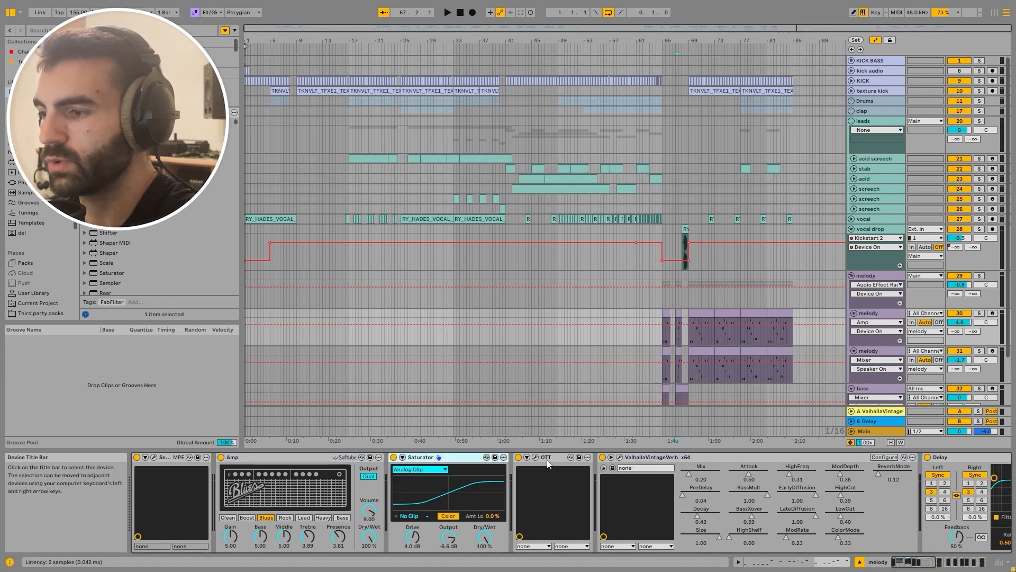
{"action": "left_click", "coordinate": [628, 459]}
{"action": "scroll", "coordinate": [896, 490], "scroll_direction": "right", "scroll_amount": 10}
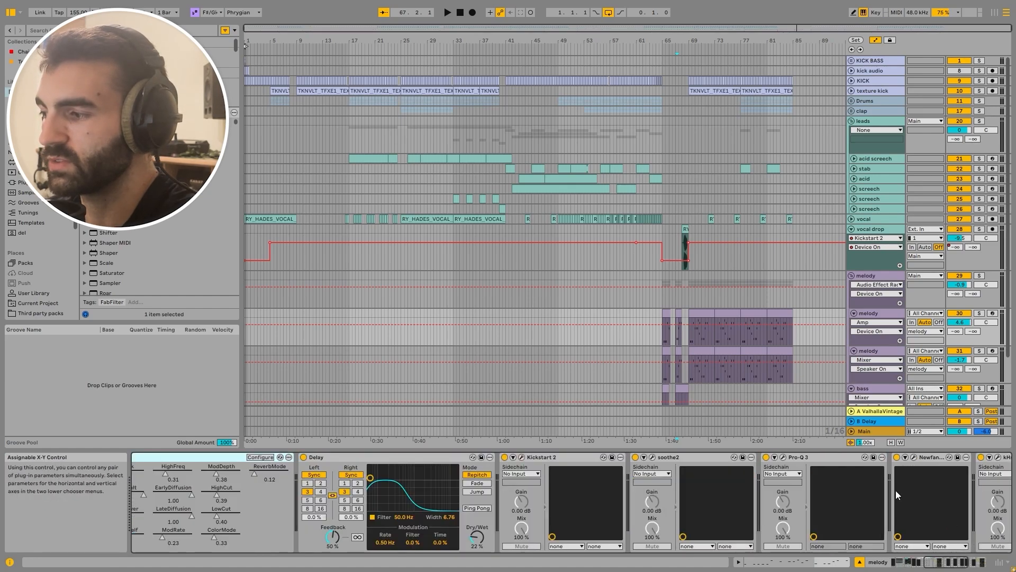
{"action": "left_click", "coordinate": [690, 456]}
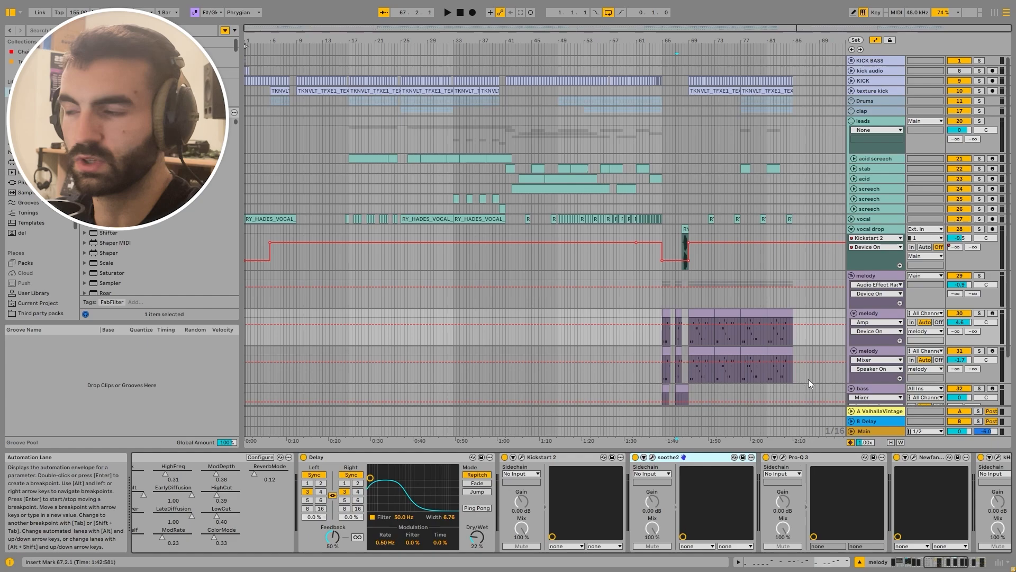
Fold the melody group, vocal drop and bass tracks, and unfold the FXs group
{"action": "left_click", "coordinate": [851, 276]}
{"action": "left_click", "coordinate": [862, 229]}
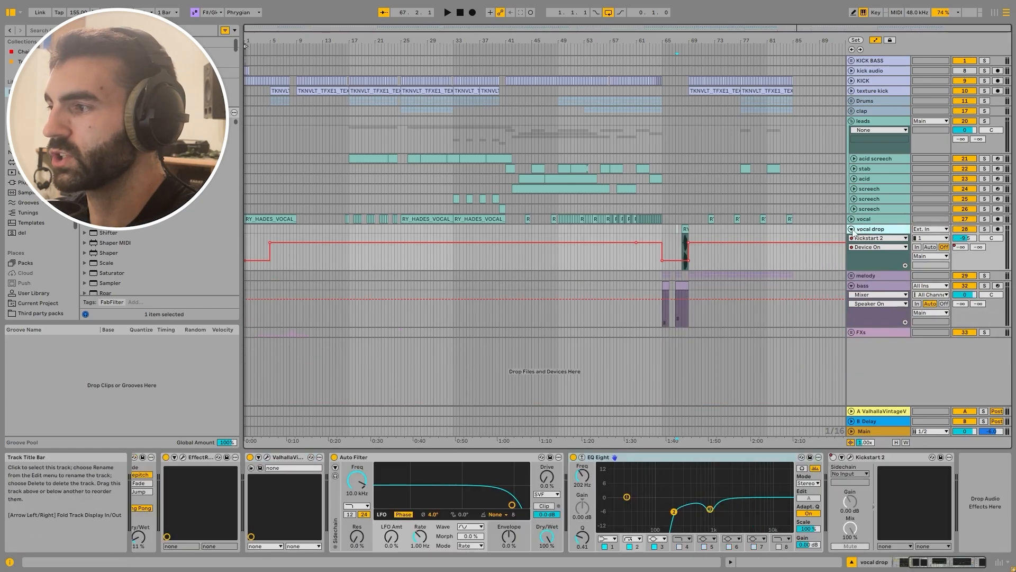
{"action": "left_click", "coordinate": [851, 229]}
{"action": "left_click", "coordinate": [851, 249]}
{"action": "left_click", "coordinate": [862, 259]}
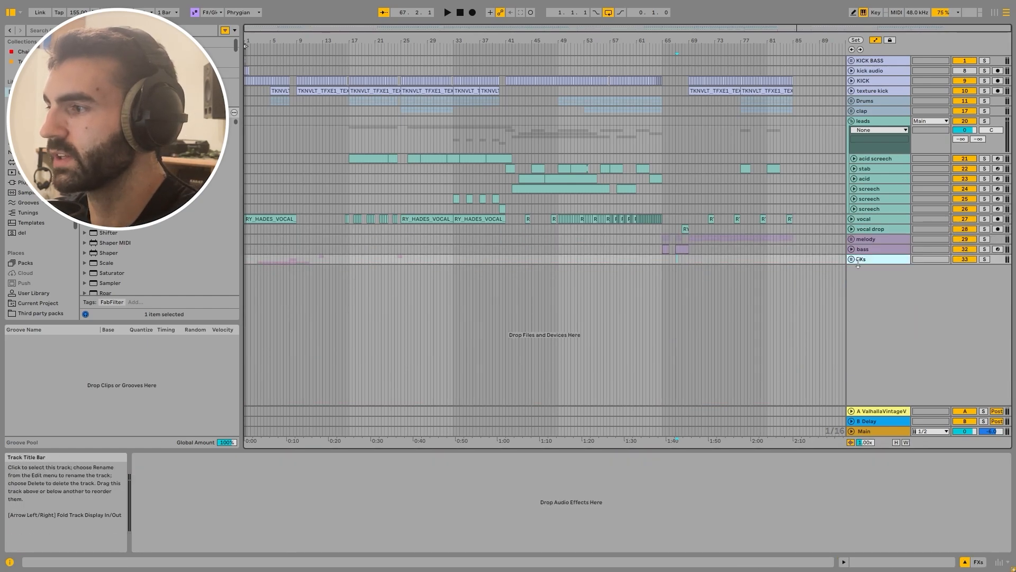
{"action": "left_click", "coordinate": [851, 258]}
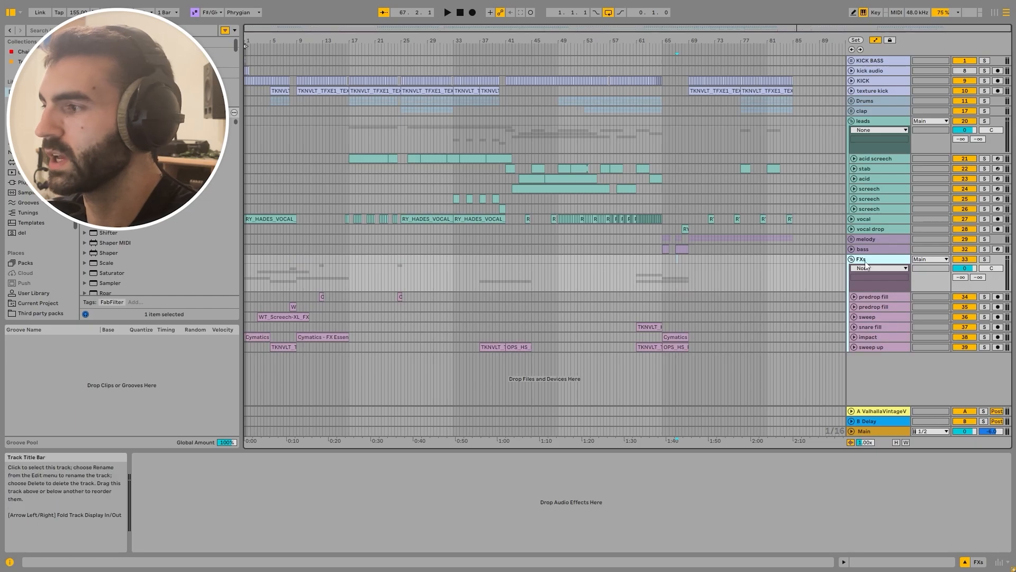
Solo the first predrop fill track and audition its clips at 12.3.1 and 24.3.1
{"action": "left_click", "coordinate": [882, 297]}
{"action": "left_click", "coordinate": [883, 307]}
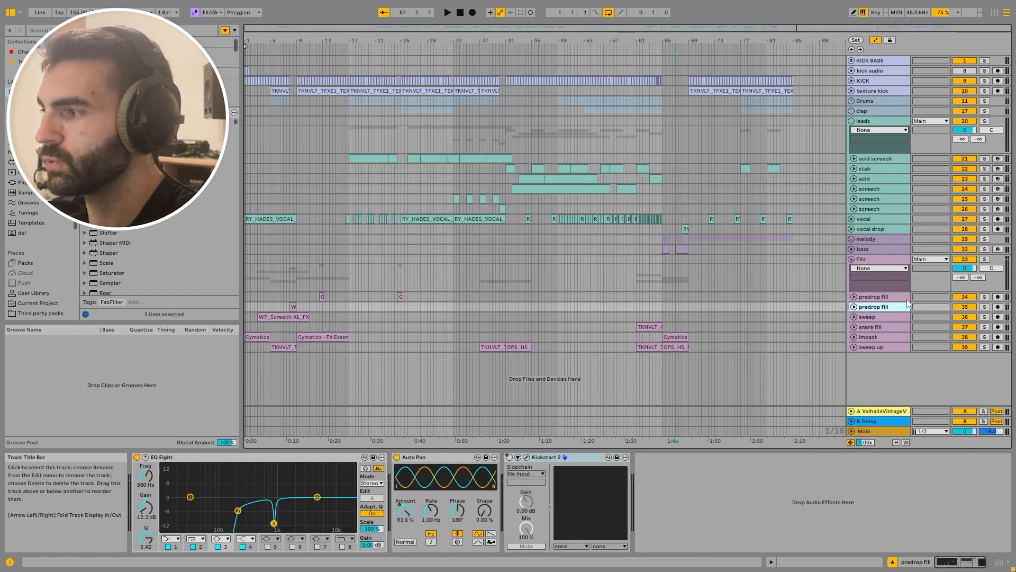
{"action": "left_click", "coordinate": [907, 300]}
{"action": "left_click", "coordinate": [984, 297]}
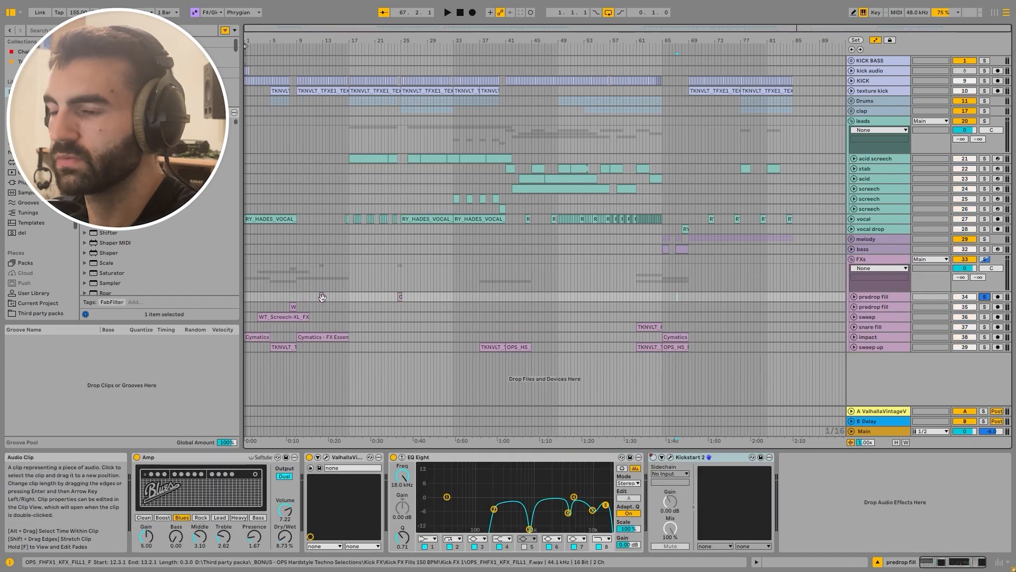
{"action": "left_click", "coordinate": [321, 297]}
{"action": "key", "text": "space"}
{"action": "scroll", "coordinate": [303, 295], "scroll_direction": "up", "scroll_amount": 3}
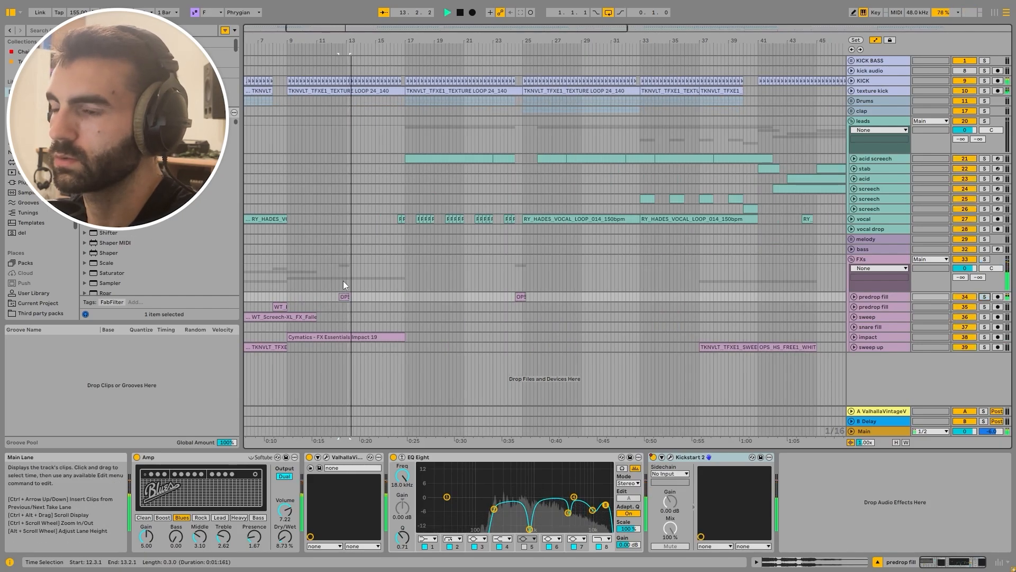
{"action": "scroll", "coordinate": [399, 104], "scroll_direction": "up", "scroll_amount": 3}
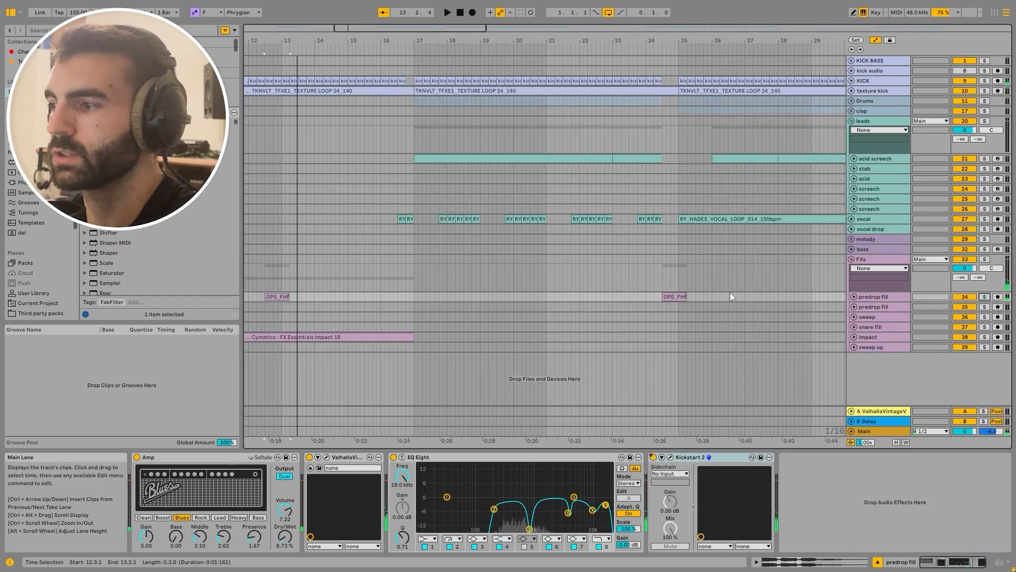
{"action": "left_click", "coordinate": [674, 297]}
{"action": "key", "text": "space"}
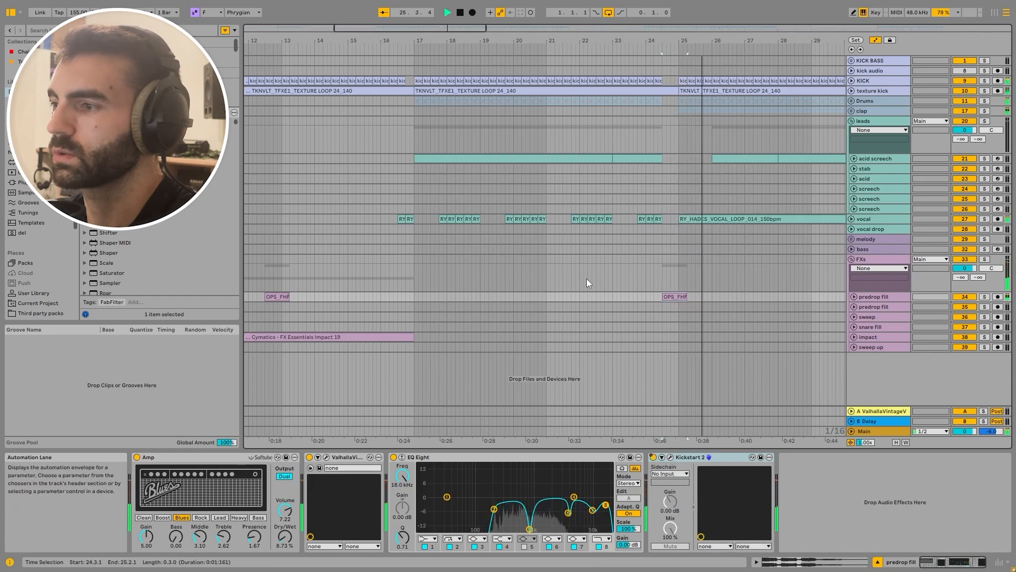
Play the WT_Screech-XL sweep clip at bar 3, then unfold and solo the sweep track
{"action": "scroll", "coordinate": [586, 279], "scroll_direction": "down", "scroll_amount": 3}
{"action": "left_click", "coordinate": [346, 317]}
{"action": "key", "text": "space"}
{"action": "left_click", "coordinate": [853, 317]}
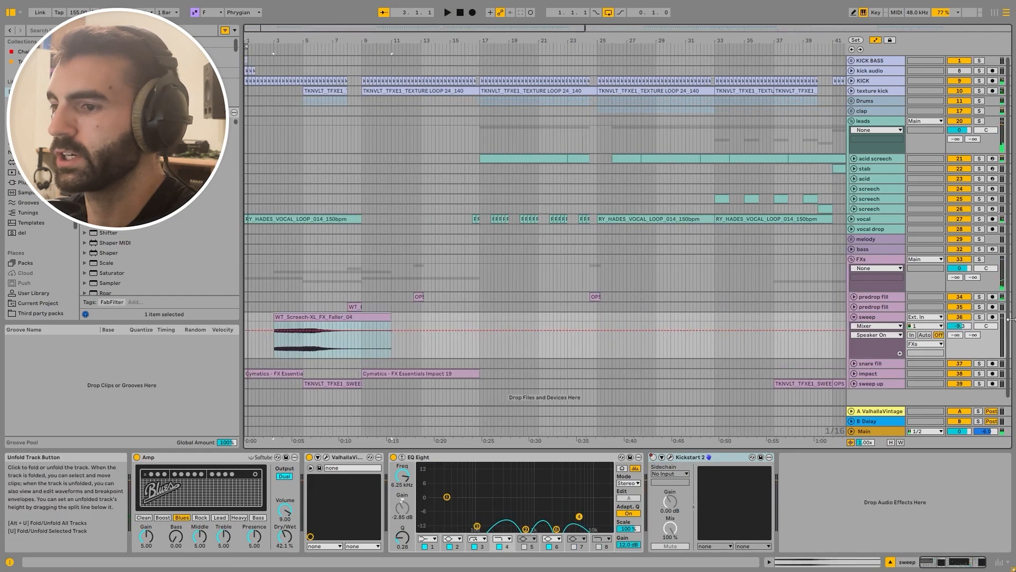
{"action": "left_click", "coordinate": [979, 317]}
Select the impact track's first clip and solo the track, turn off the arrangement loop, and play the soloed sweep clip from bar 3
{"action": "scroll", "coordinate": [292, 323], "scroll_direction": "down", "scroll_amount": 3}
{"action": "left_click", "coordinate": [255, 370]}
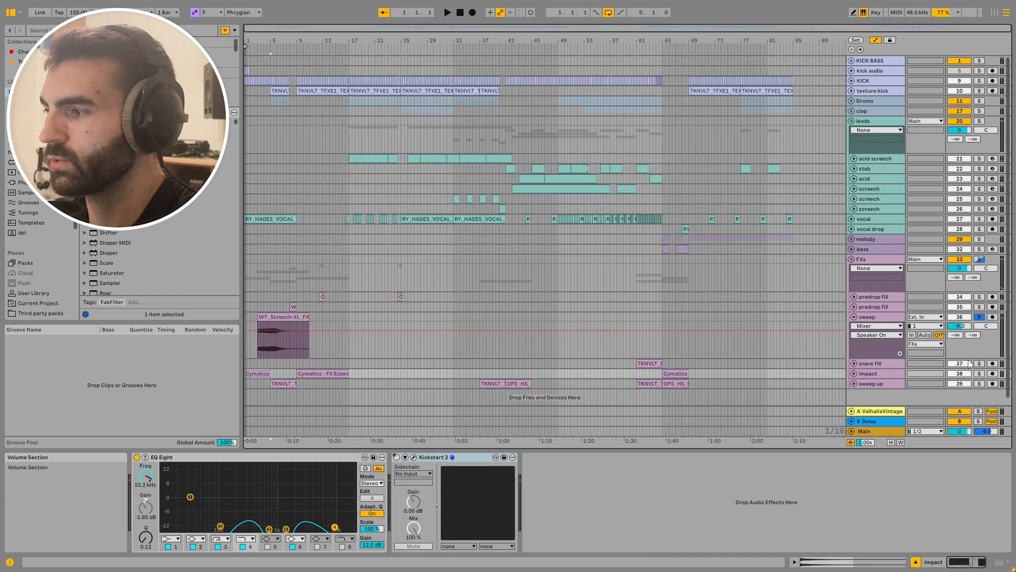
{"action": "left_click", "coordinate": [979, 373]}
{"action": "right_click", "coordinate": [245, 47]}
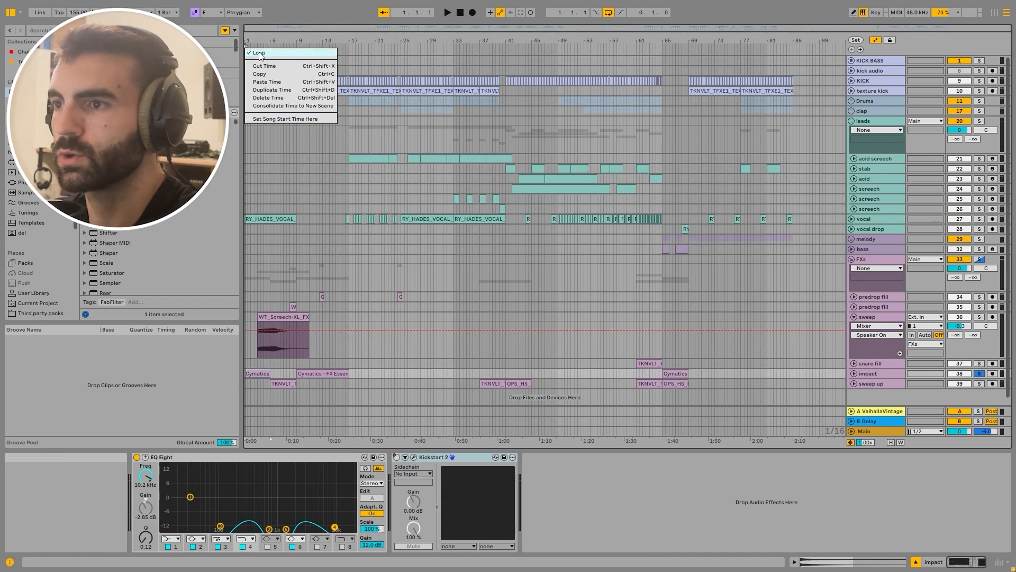
{"action": "left_click", "coordinate": [255, 52]}
{"action": "key", "text": "space"}
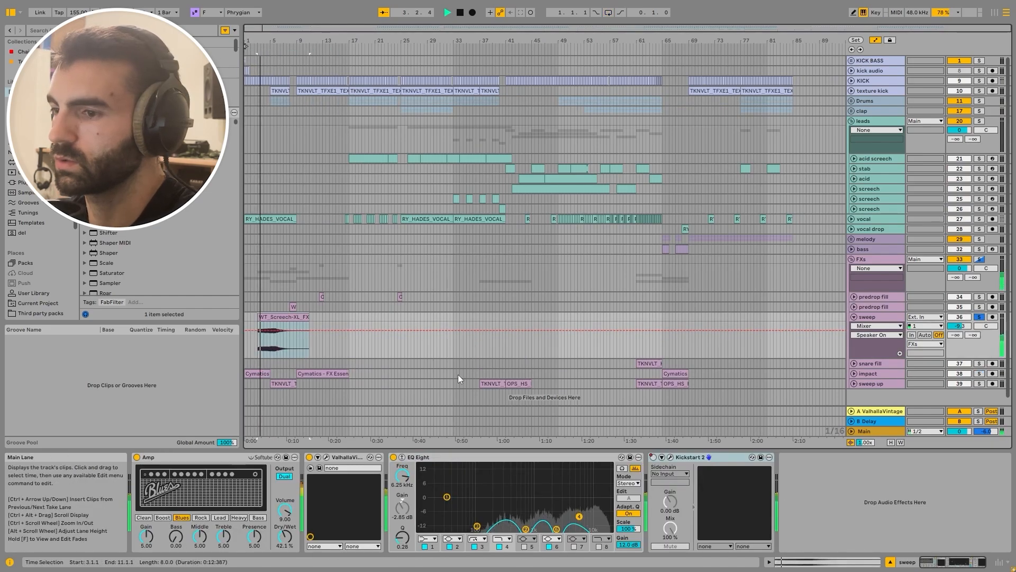
Unfold the sweep up track, play it soloed from 8.1.2, and stop playback with the impact track selected
{"action": "left_click", "coordinate": [854, 383]}
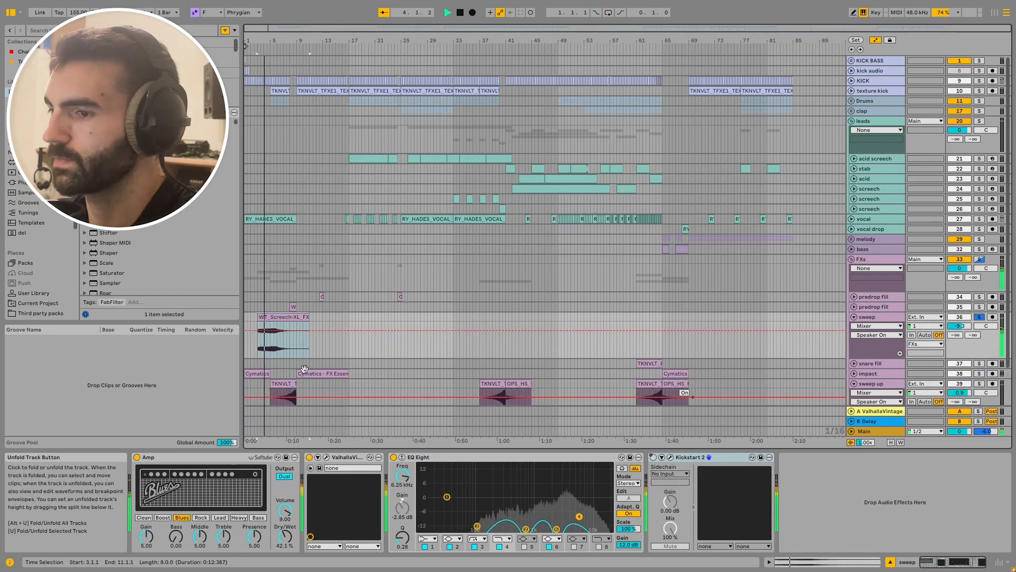
{"action": "left_click", "coordinate": [290, 398]}
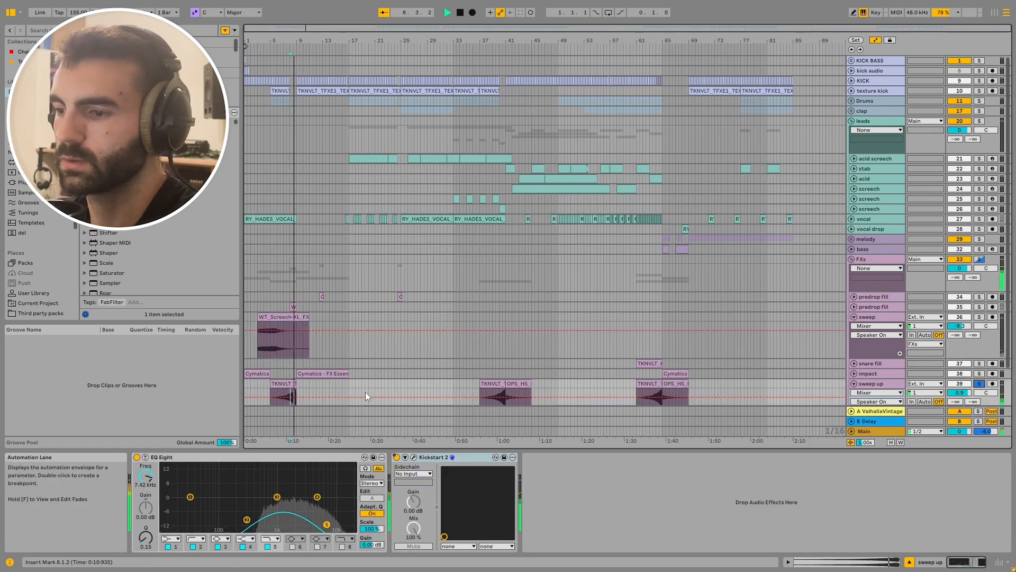
{"action": "left_click", "coordinate": [869, 374]}
{"action": "key", "text": "space"}
Examine the impact track's EQ Eight curve and view its Kickstart 2 plug-in window, closing it when finished
{"action": "scroll", "coordinate": [450, 365], "scroll_direction": "down", "scroll_amount": 2}
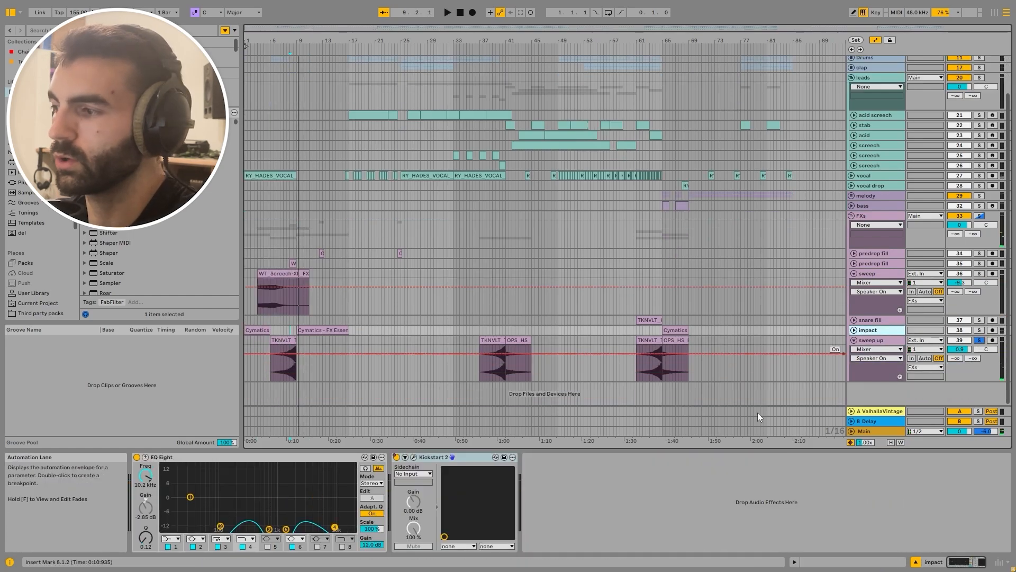
{"action": "left_click", "coordinate": [268, 466]}
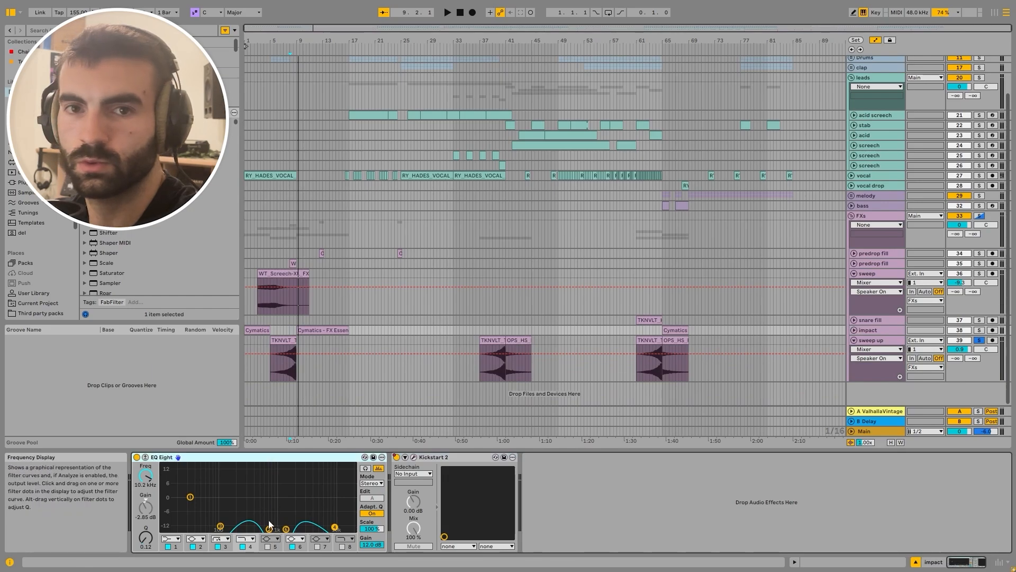
{"action": "left_click", "coordinate": [413, 456]}
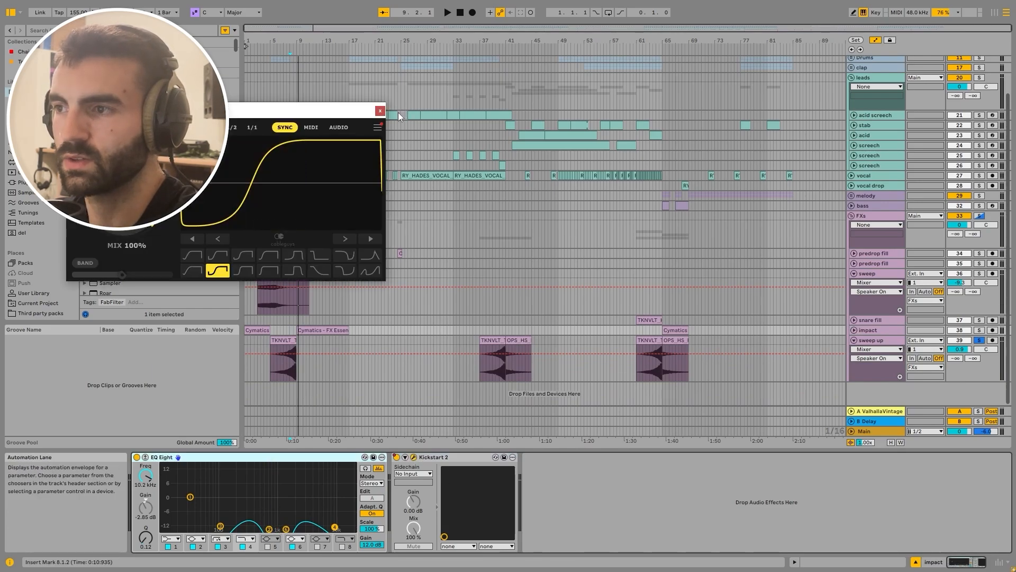
{"action": "left_click", "coordinate": [380, 111]}
Unfold and solo the snare fill track, play its snare roll clip from bar 61, and stop playback
{"action": "scroll", "coordinate": [289, 375], "scroll_direction": "up", "scroll_amount": 1}
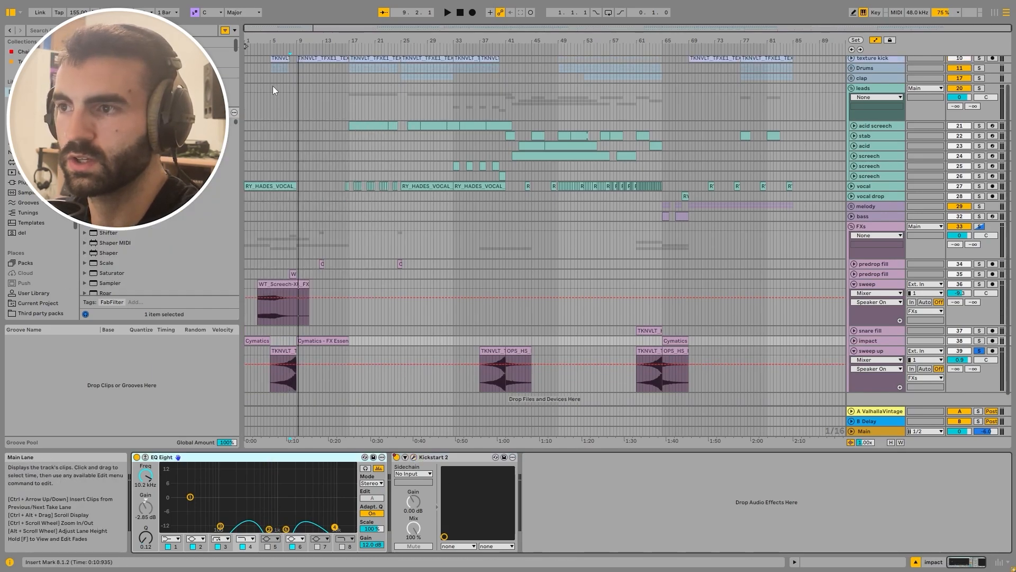
{"action": "scroll", "coordinate": [280, 81], "scroll_direction": "up", "scroll_amount": 3}
{"action": "scroll", "coordinate": [308, 72], "scroll_direction": "down", "scroll_amount": 4}
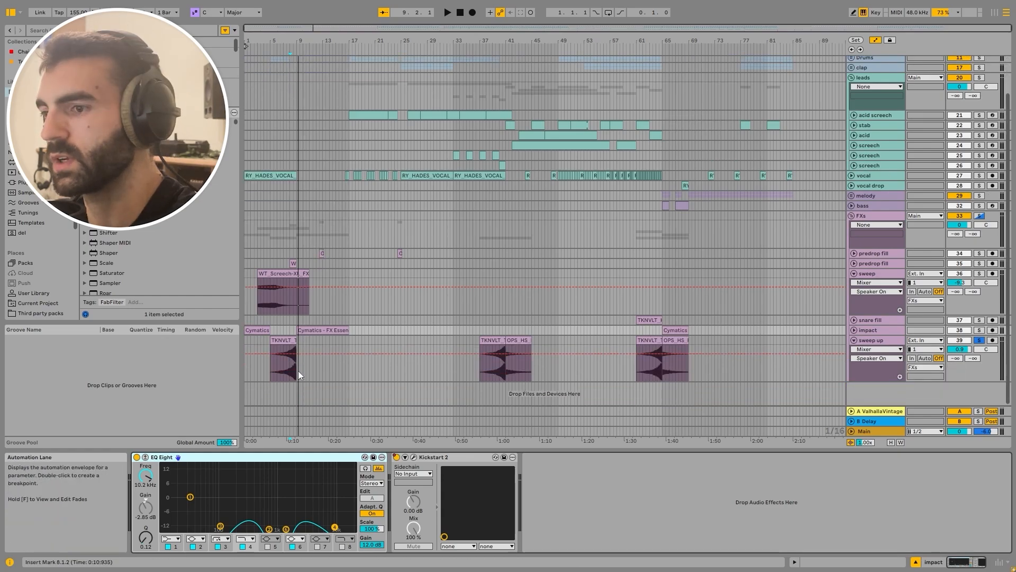
{"action": "left_click", "coordinate": [854, 320]}
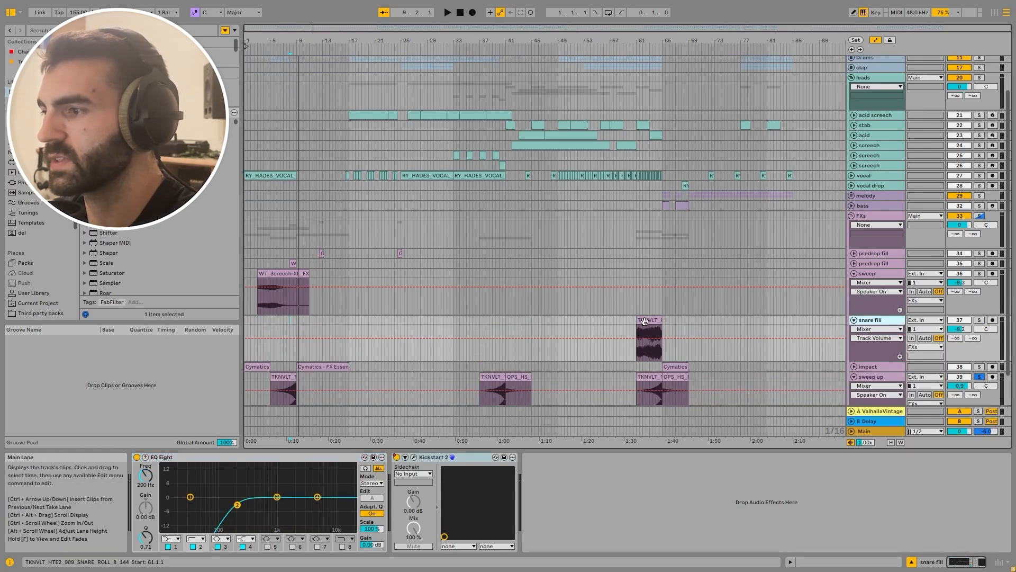
{"action": "left_click", "coordinate": [649, 343]}
{"action": "key", "text": "space"}
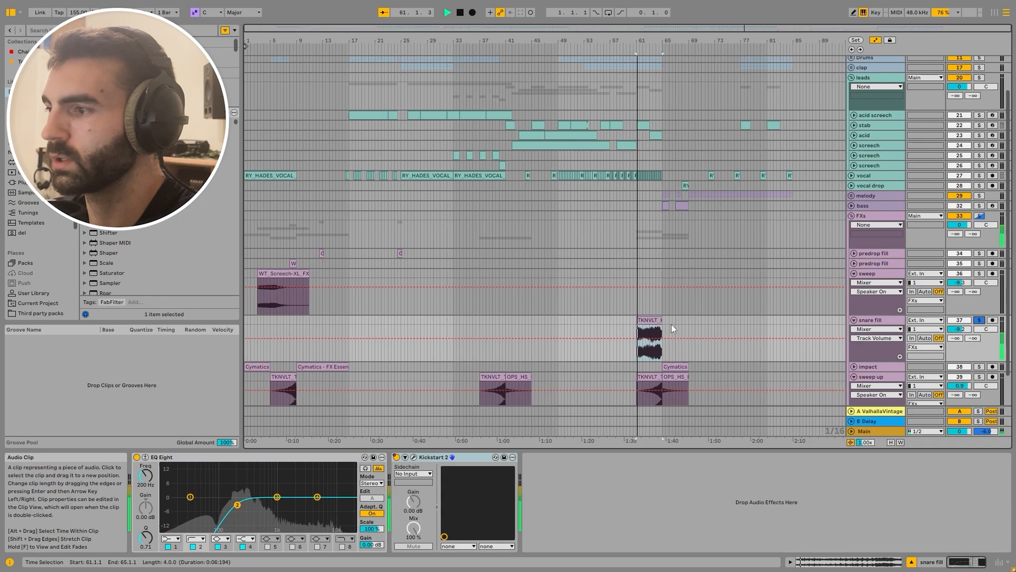
{"action": "left_click", "coordinate": [660, 307]}
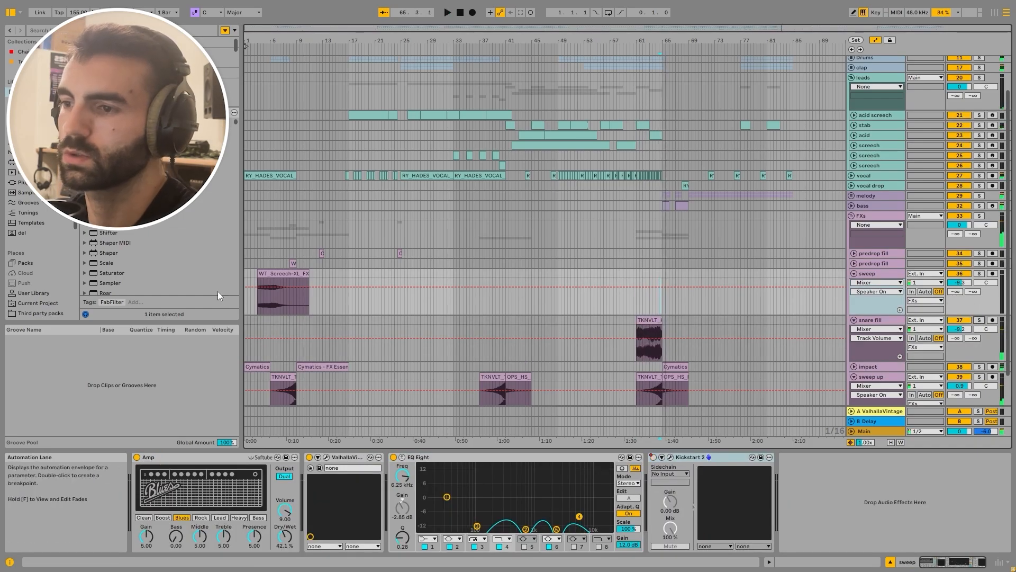
{"action": "key", "text": "space"}
Unfold and solo the second predrop fill track, play its clip at bar 8, and stop playback
{"action": "left_click", "coordinate": [293, 263]}
{"action": "left_click", "coordinate": [979, 263]}
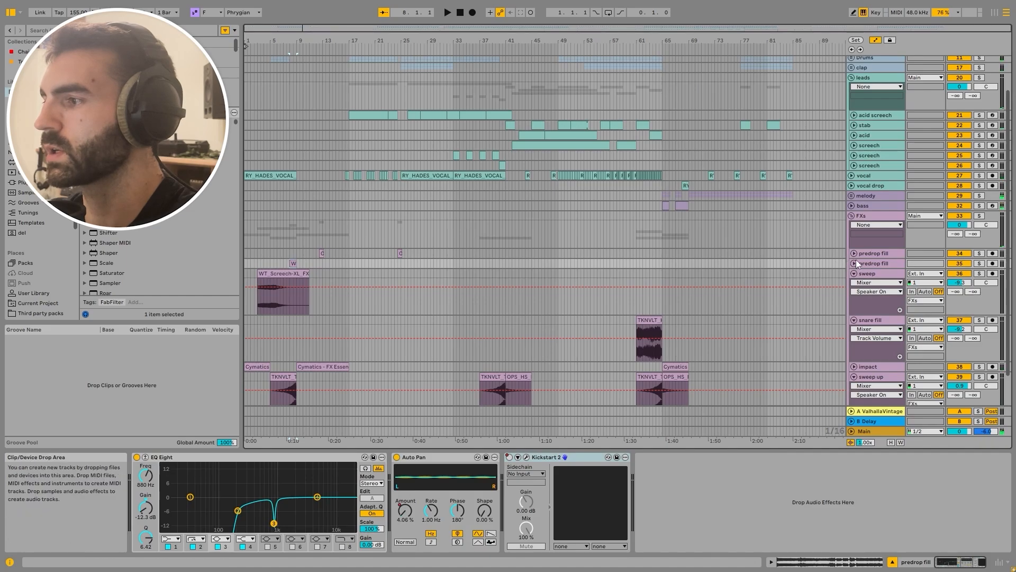
{"action": "left_click", "coordinate": [854, 263]}
{"action": "key", "text": "space"}
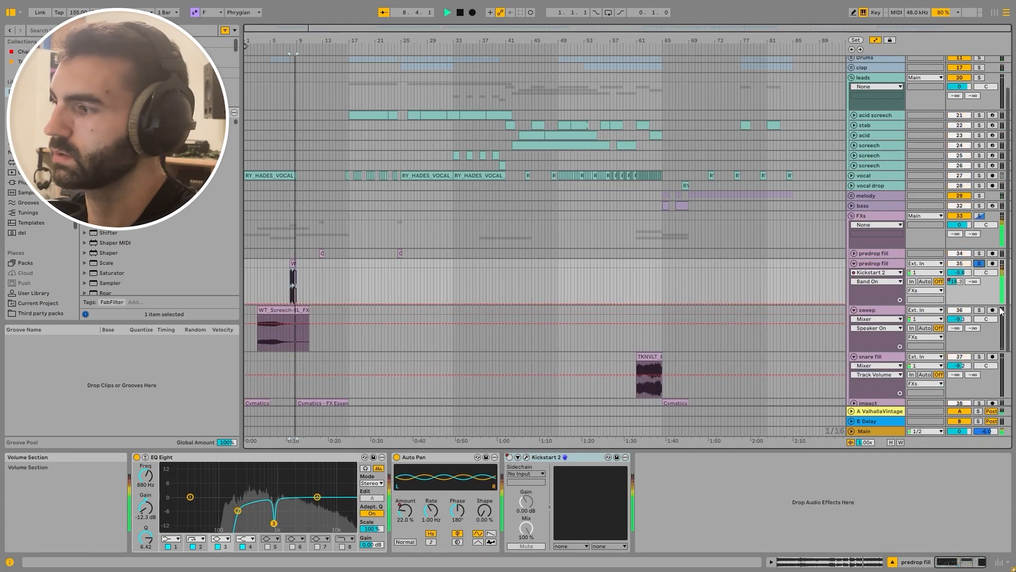
{"action": "left_click", "coordinate": [877, 263]}
{"action": "key", "text": "space"}
Fold the second predrop fill, sweep, snare fill and sweep up tracks
{"action": "left_click", "coordinate": [854, 263]}
{"action": "left_click", "coordinate": [864, 274]}
{"action": "left_click", "coordinate": [854, 274]}
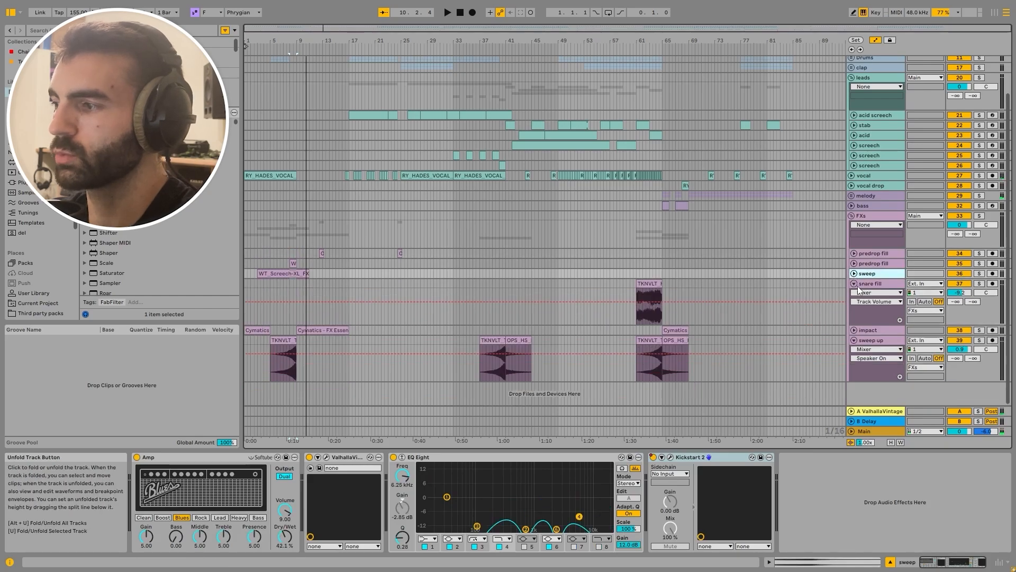
{"action": "left_click", "coordinate": [855, 284]}
{"action": "left_click", "coordinate": [870, 303]}
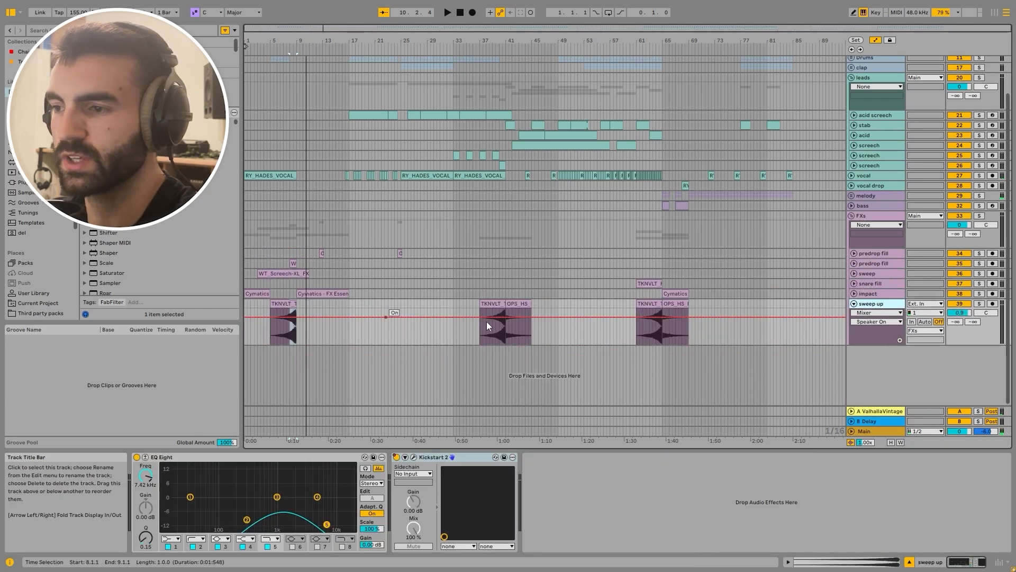
{"action": "left_click", "coordinate": [853, 303]}
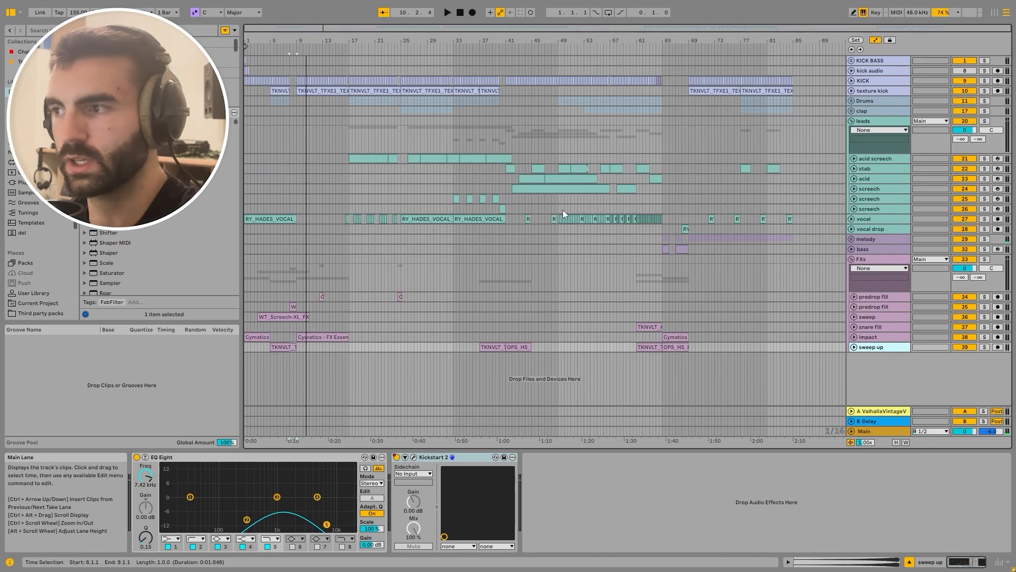
Collapse the FXs and leads groups to show a compact track overview
{"action": "left_click", "coordinate": [851, 259]}
{"action": "left_click", "coordinate": [872, 123]}
{"action": "left_click", "coordinate": [852, 123]}
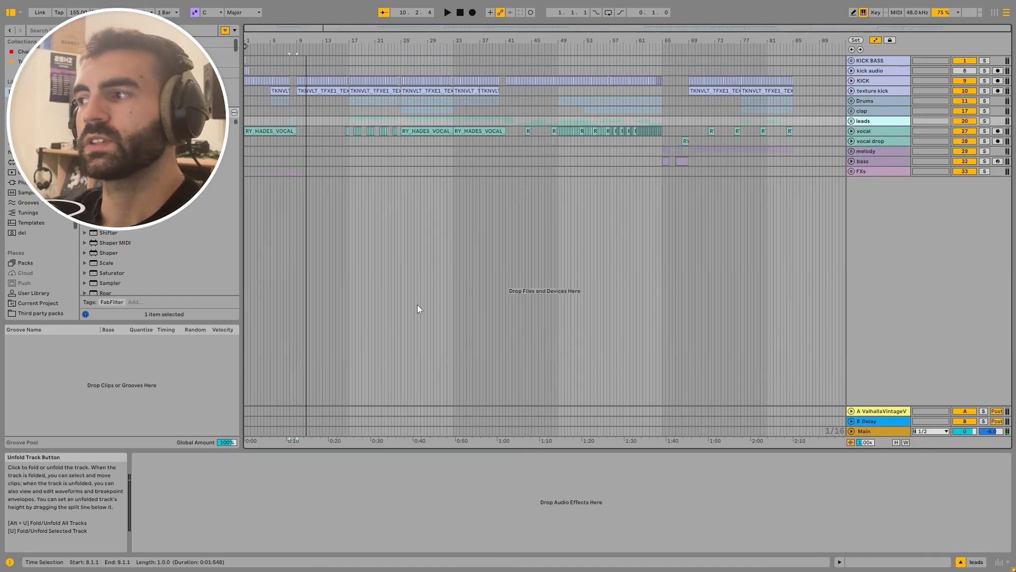